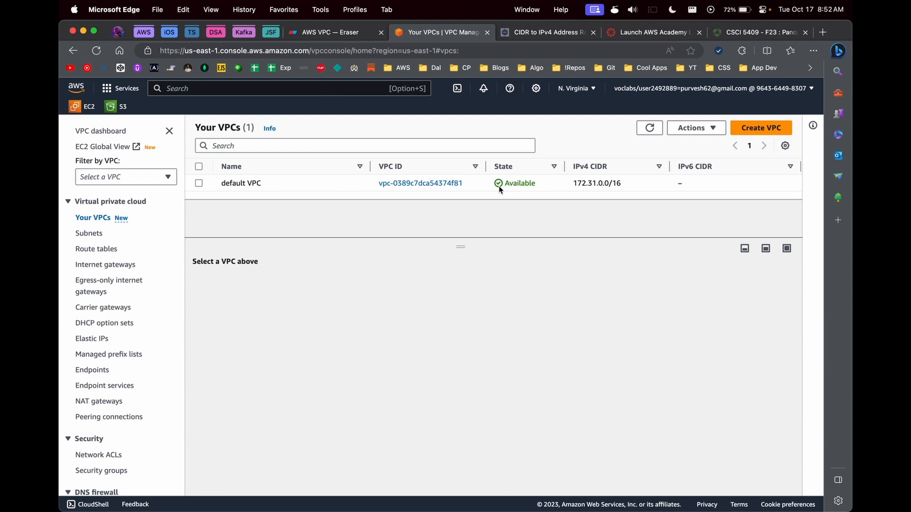
Step: Start a new VPC in the VPC console and name it my-lab-7-vpc
left_click(348, 31)
left_click(441, 31)
left_click(772, 131)
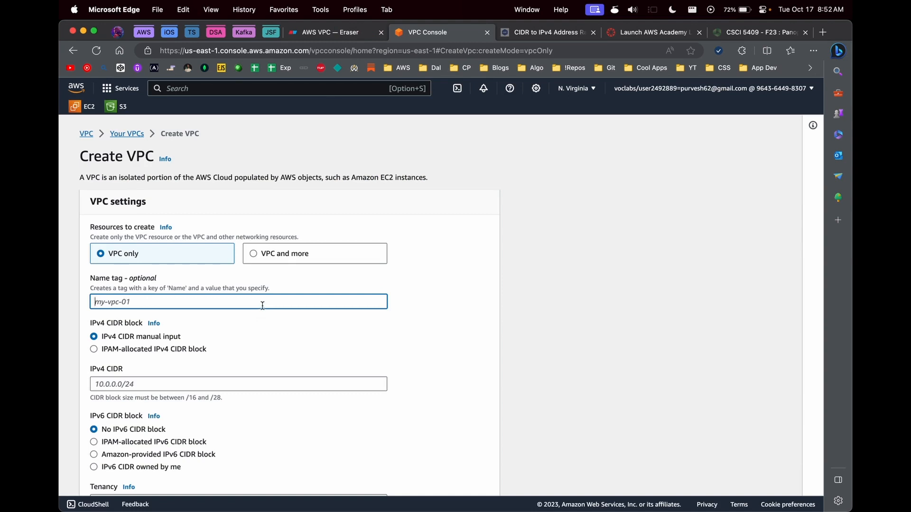
type("my-lab-7-vpc")
scroll(173, 335, "down", 2)
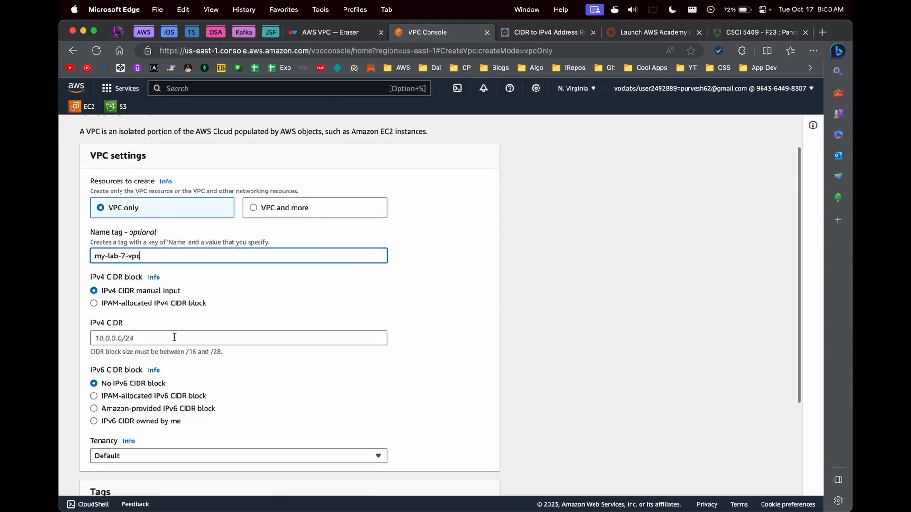
Step: Bring up the CIDR calculator showing 10.0.0.0/16 to plan the VPC's IPv4 range
left_click(173, 337)
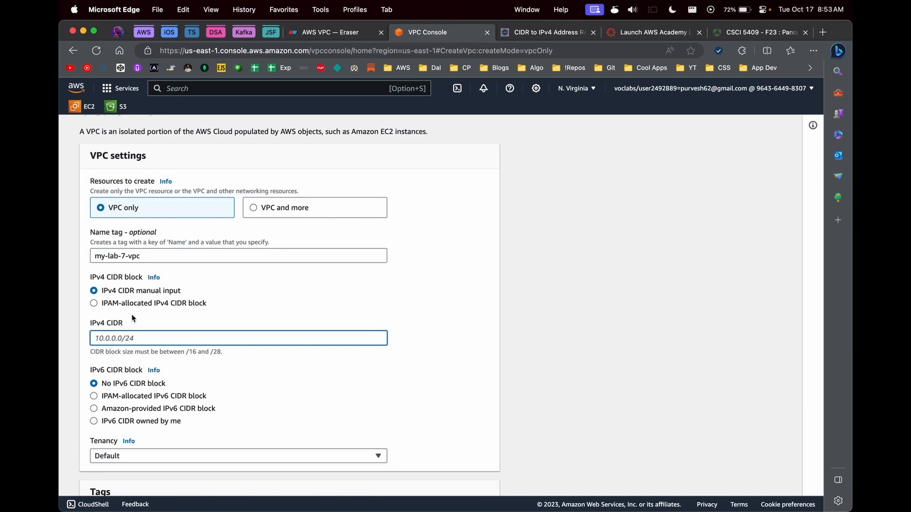
left_click(546, 31)
scroll(449, 311, "down", 3)
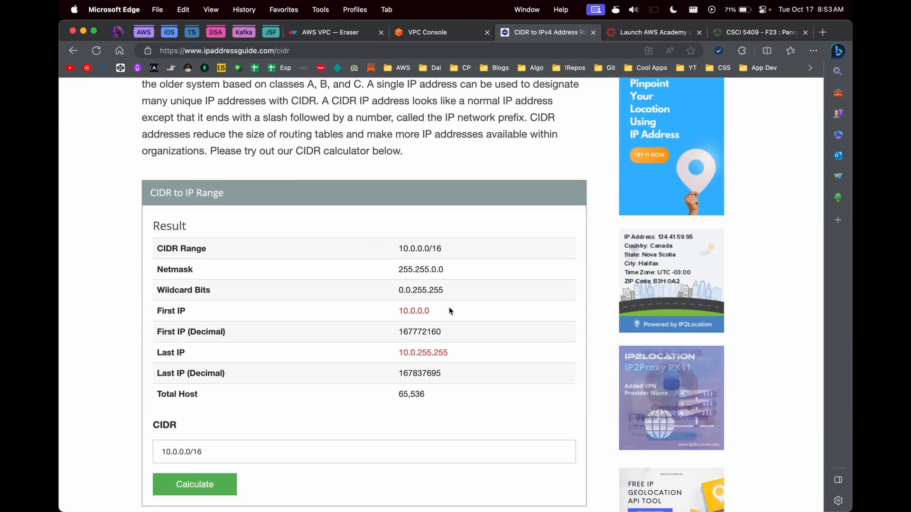
Step: Enter 10.0.0.0/20 as the VPC's IPv4 CIDR and select it
left_click(424, 35)
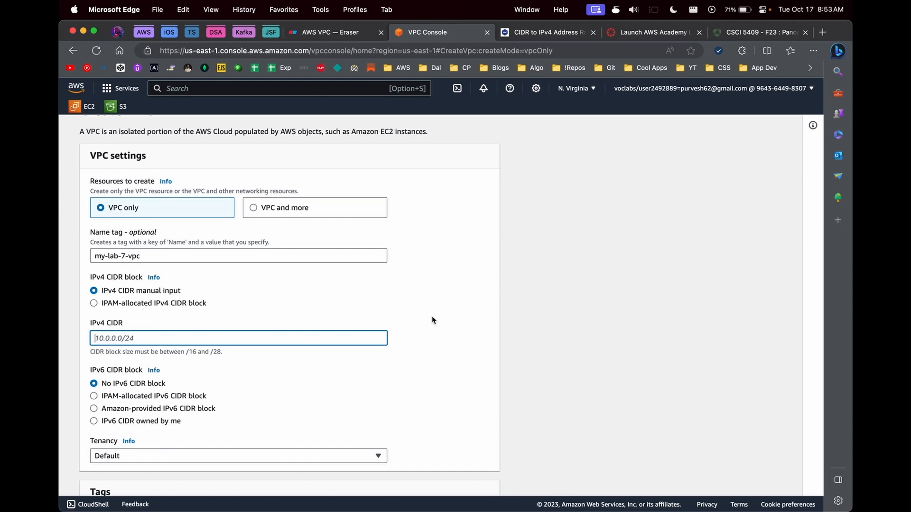
left_click(352, 341)
type("10.0.0.0/20")
left_click_drag(189, 335, 91, 333)
key("super+c")
Step: Calculate the 10.0.0.0/20 range in the CIDR calculator, giving 4,096 hosts
left_click(525, 32)
scroll(289, 190, "up", 3)
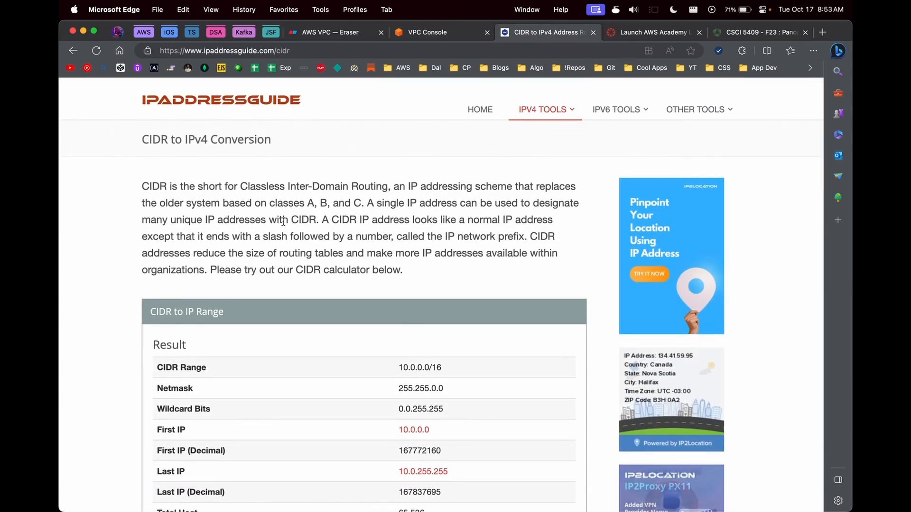
scroll(282, 223, "down", 5)
triple_click(213, 351)
key("super+v")
left_click(213, 378)
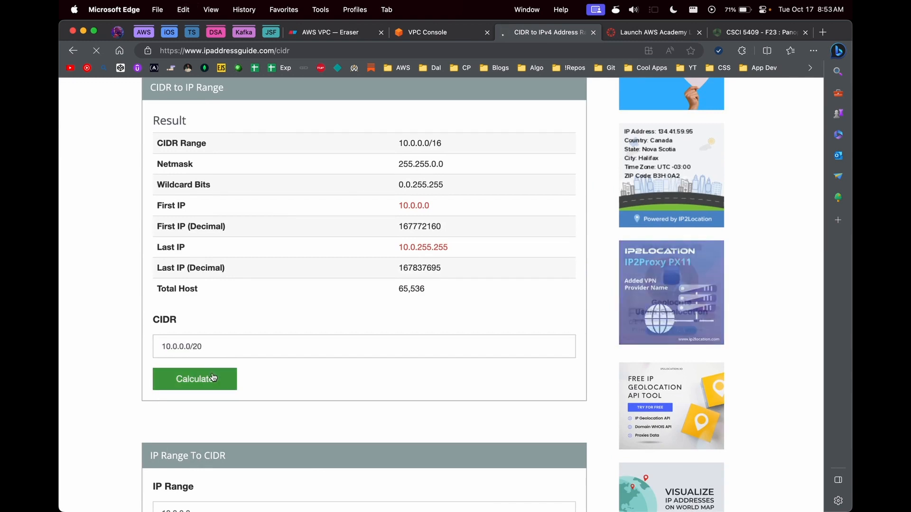
scroll(212, 377, "down", 4)
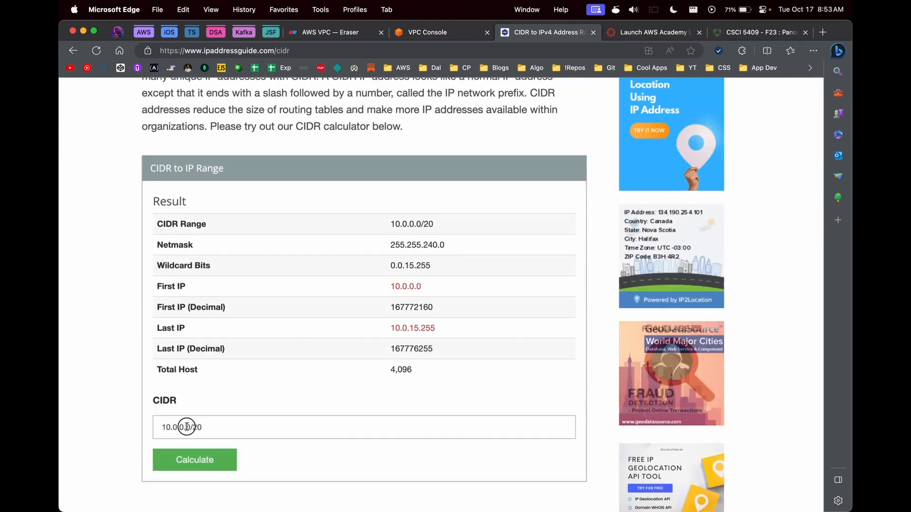
Step: Change the calculator's prefix to /24 and calculate the 10.0.0.0/24 range
left_click_drag(186, 428, 150, 432)
left_click(204, 429)
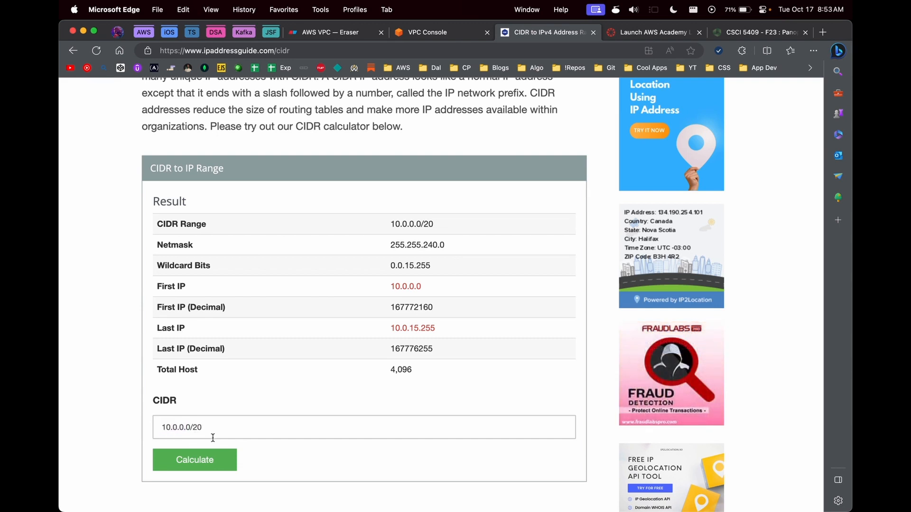
key("BackSpace")
key("BackSpace")
type("1")
key("BackSpace")
type("20")
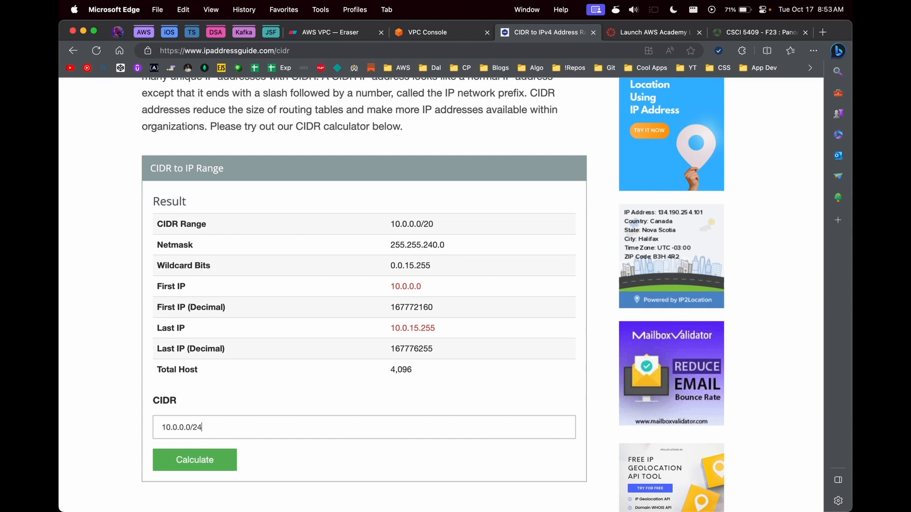
left_click(197, 427)
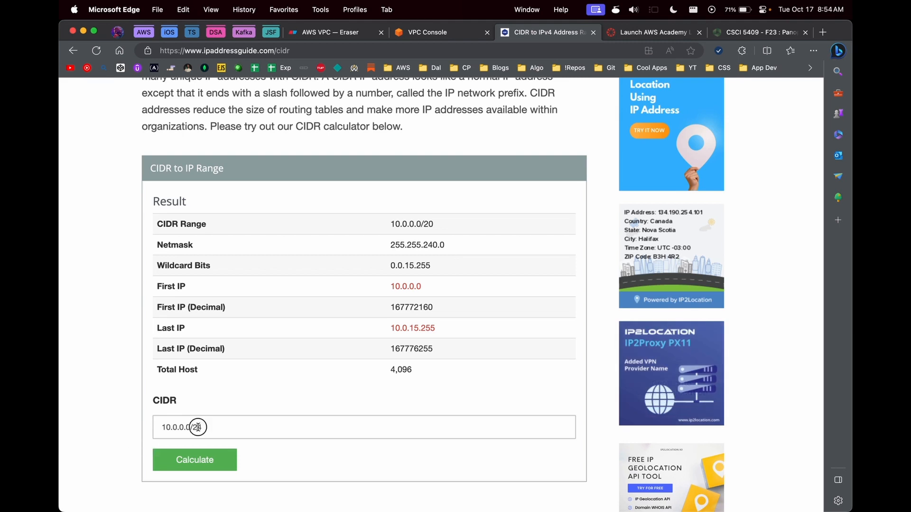
double_click(198, 427)
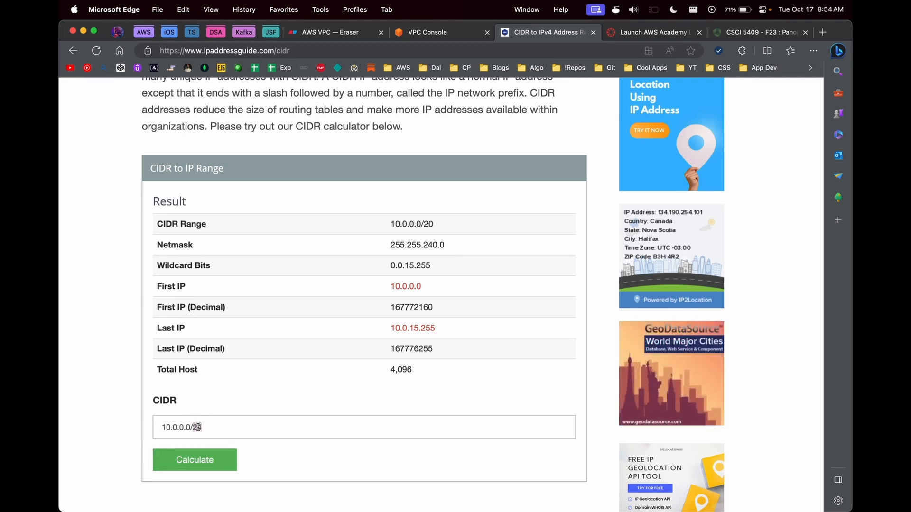
left_click(231, 428)
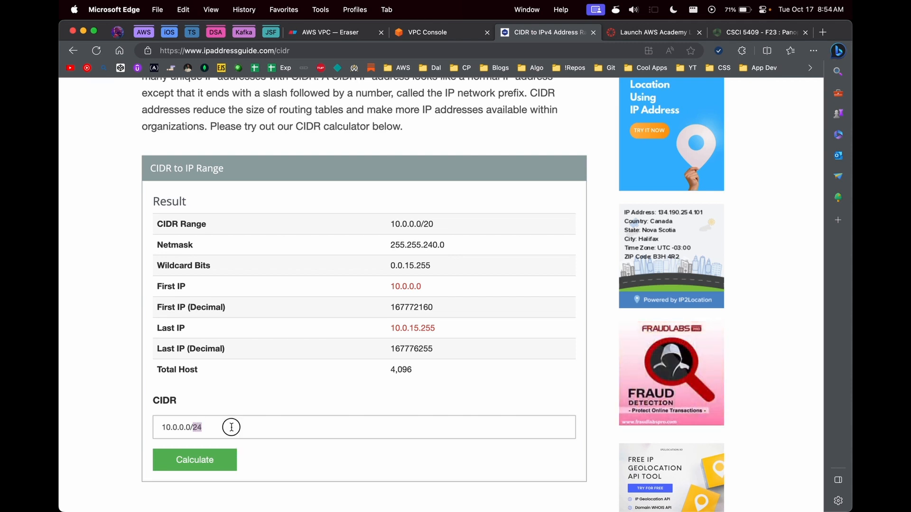
left_click(204, 457)
Step: Review the 10.0.0.0/24 results: 256 hosts, from 10.0.0.0 to 10.0.0.255
scroll(363, 436, "down", 5)
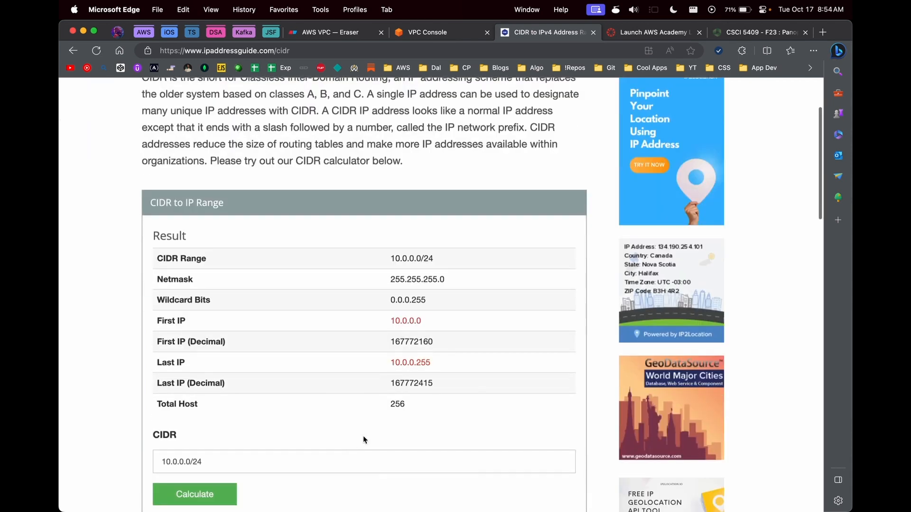
double_click(401, 404)
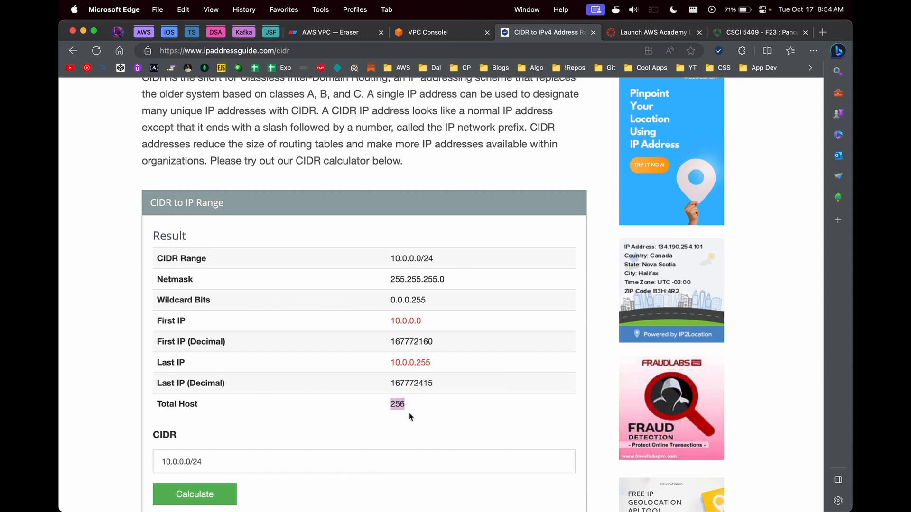
left_click_drag(379, 321, 421, 321)
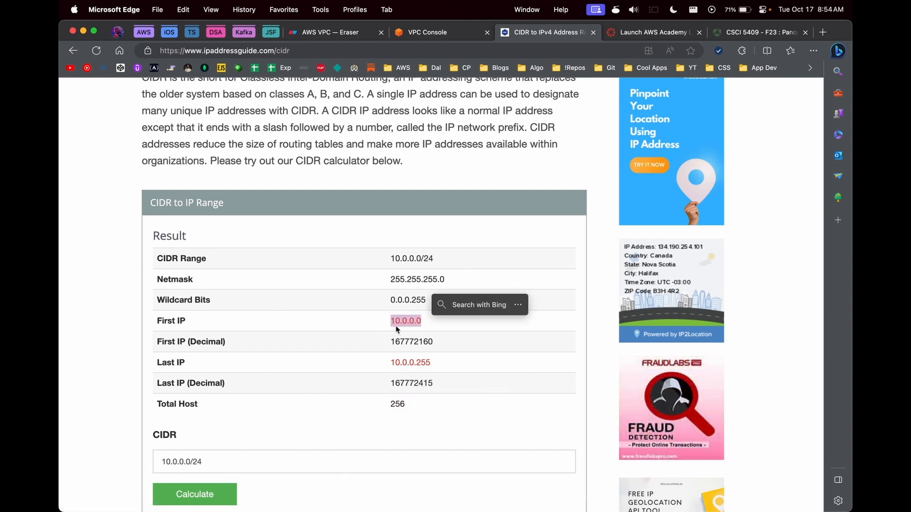
left_click_drag(385, 364, 440, 371)
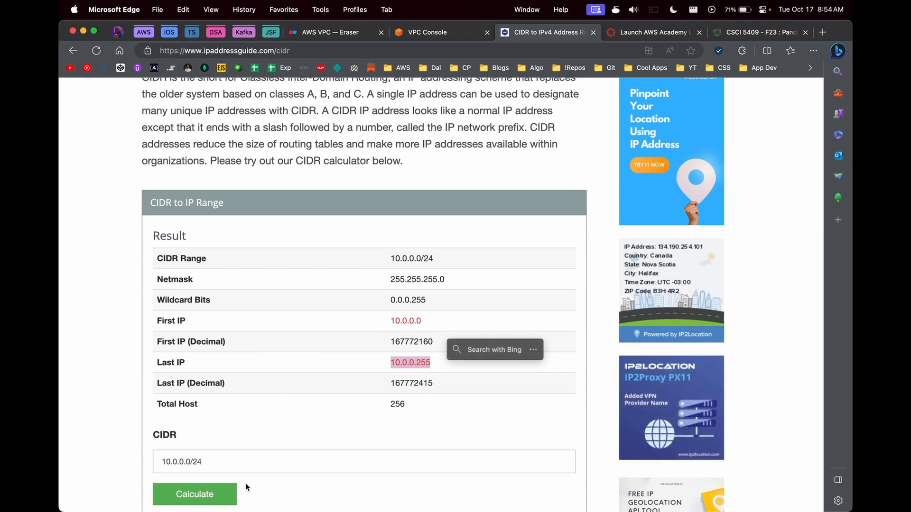
Step: Recalculate 10.0.0.0/20 (10.0.0.0–10.0.15.255, 4,096 hosts) and return to the Create VPC form
left_click(208, 462)
key("BackSpace")
type("0")
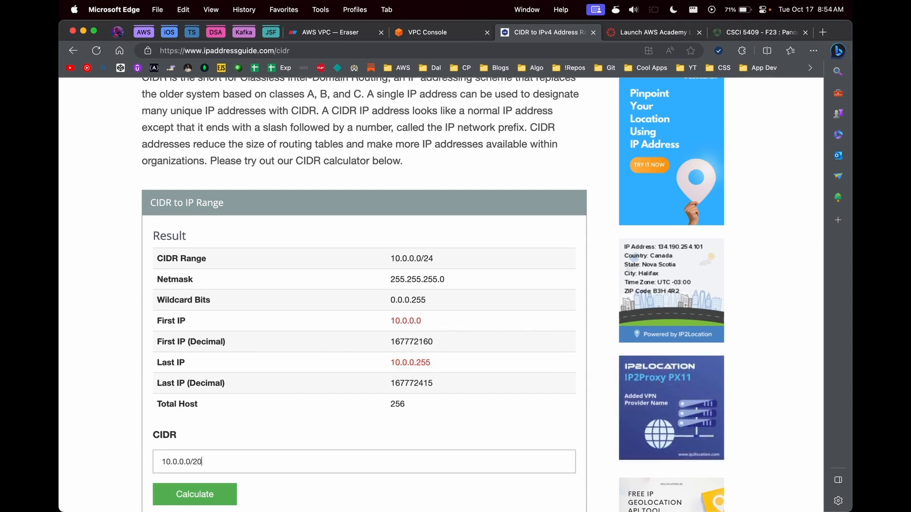
left_click(200, 496)
scroll(203, 498, "down", 5)
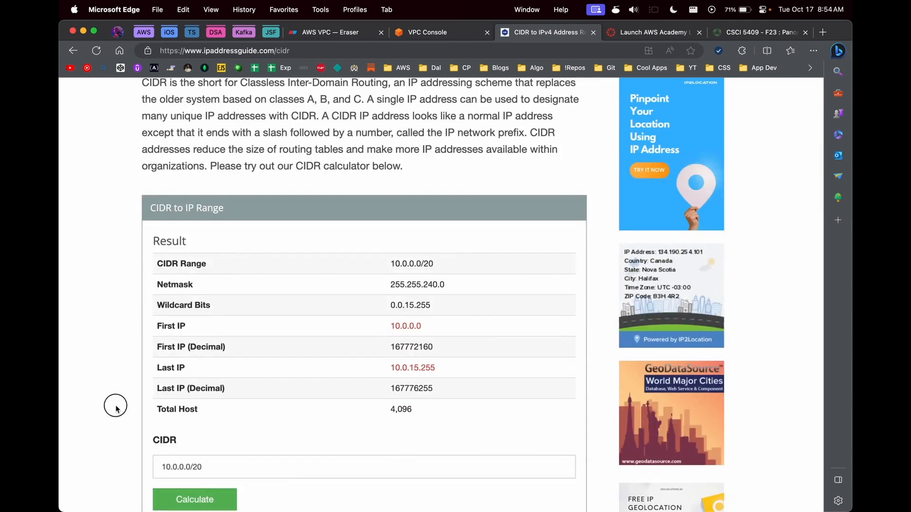
left_click_drag(413, 409, 385, 411)
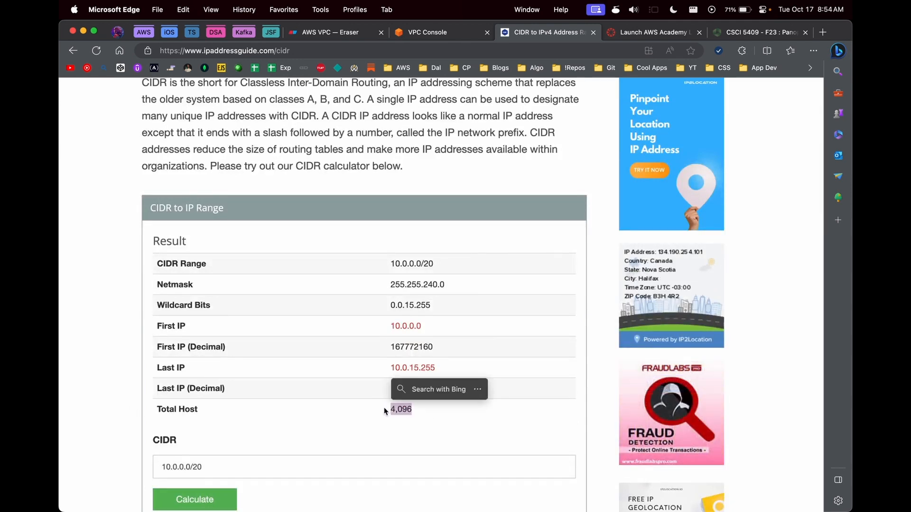
left_click(229, 471)
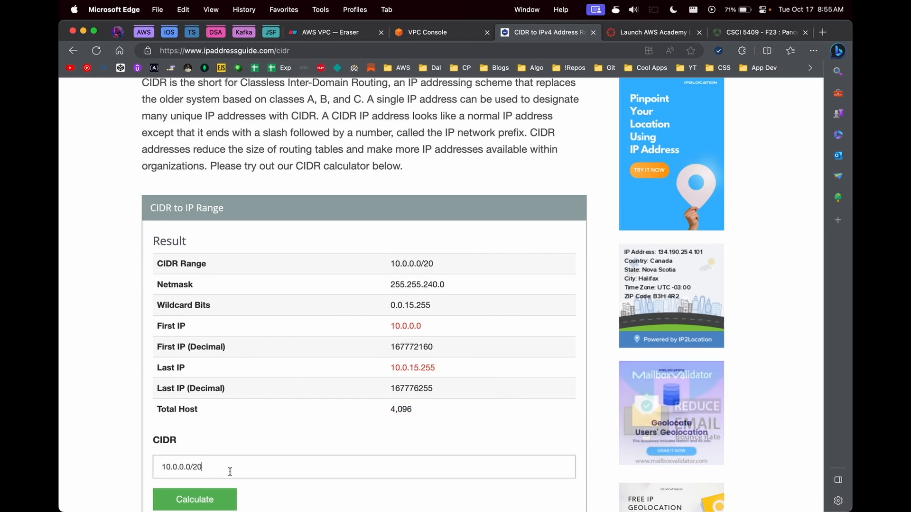
left_click(418, 34)
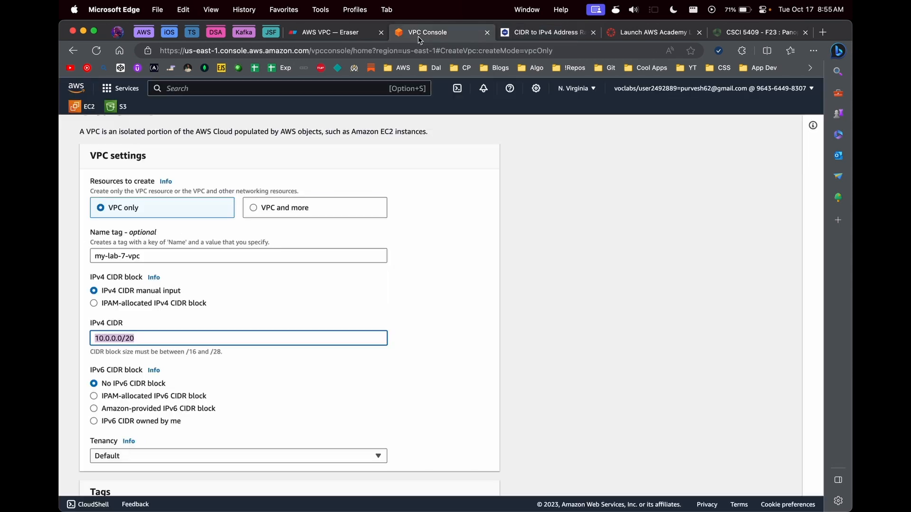
Step: Select 10.0.0.0/20 in the VPC CIDR field and review the calculator's 4,096 hosts starting at 10.0.0.0
left_click(136, 338)
left_click_drag(135, 338, 95, 338)
left_click(522, 33)
left_click_drag(387, 412, 414, 414)
left_click(385, 323)
left_click_drag(385, 326, 433, 323)
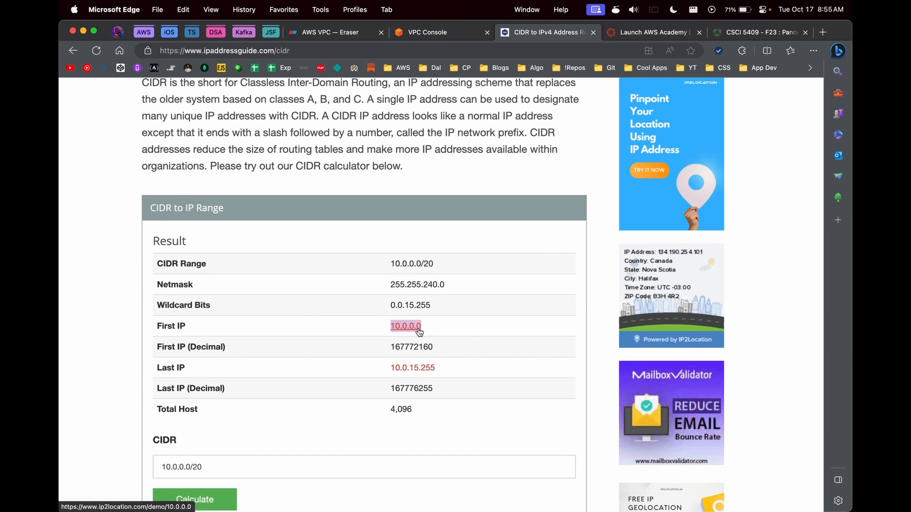
Step: Note last IP 10.0.15.255, then recalculate 10.0.0.0/24 showing 256 hosts
left_click_drag(386, 372, 438, 372)
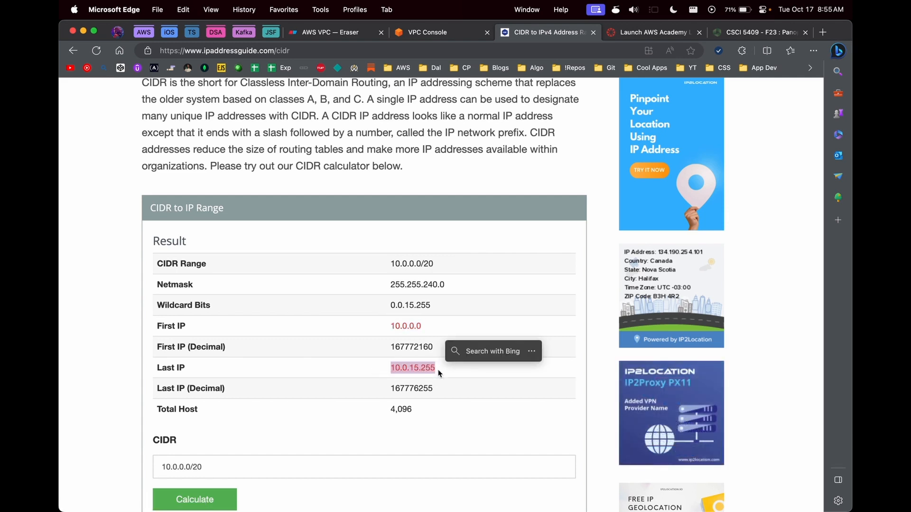
left_click(359, 470)
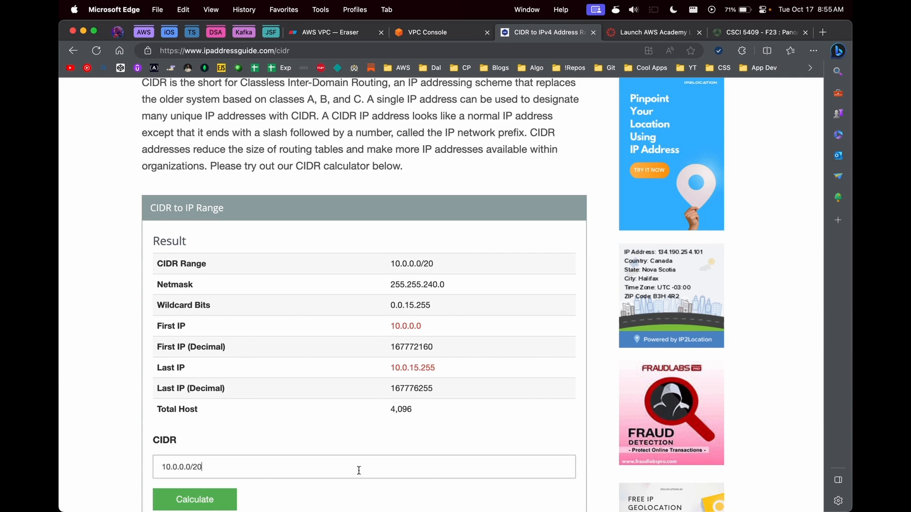
key("BackSpace")
type("4")
left_click(216, 498)
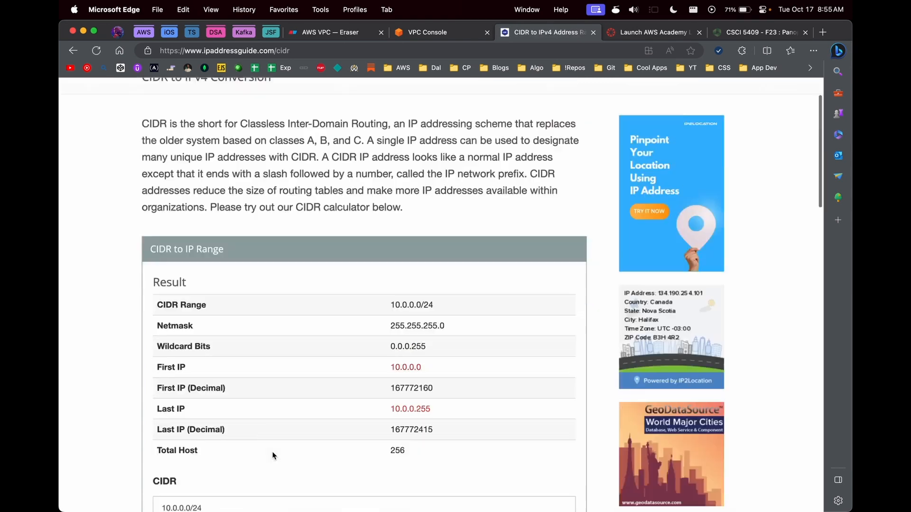
scroll(273, 455, "down", 2)
double_click(402, 384)
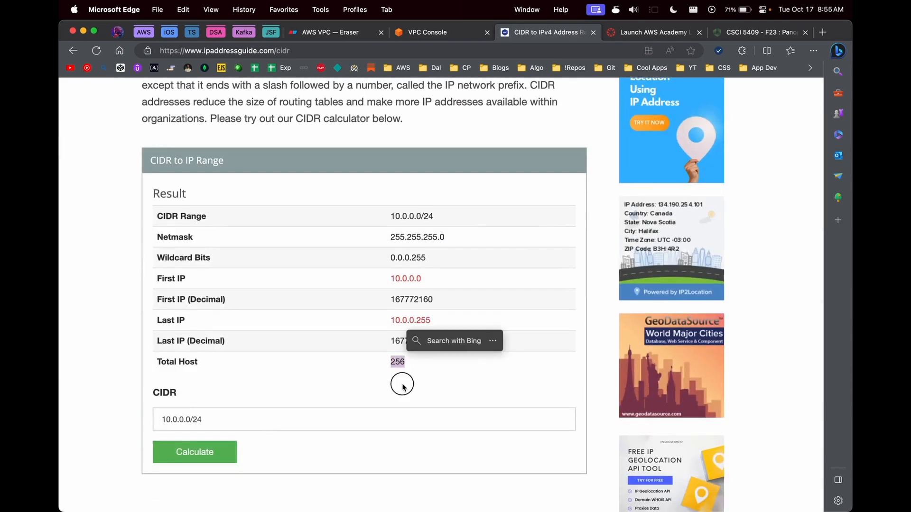
left_click(383, 378)
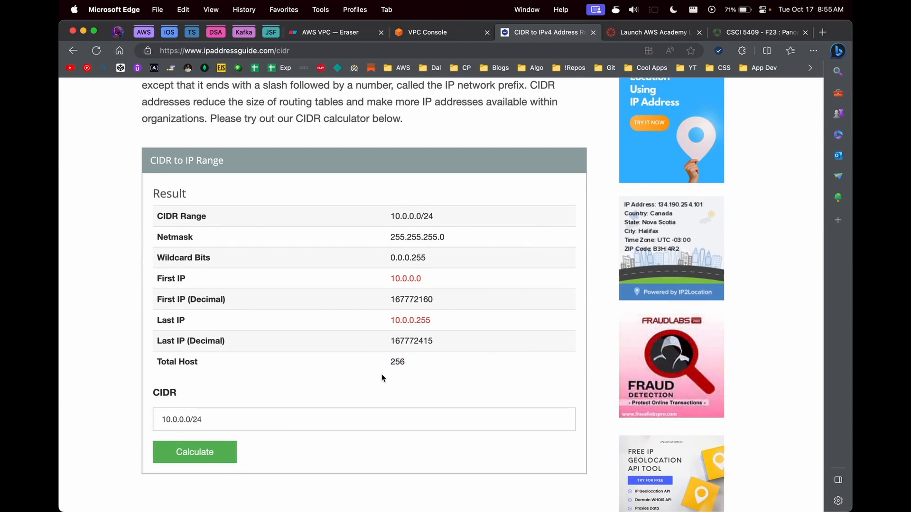
Step: Recalculate 10.0.0.0/20, copy its first IP 10.0.0.0, and return to the Create VPC form
left_click(375, 427)
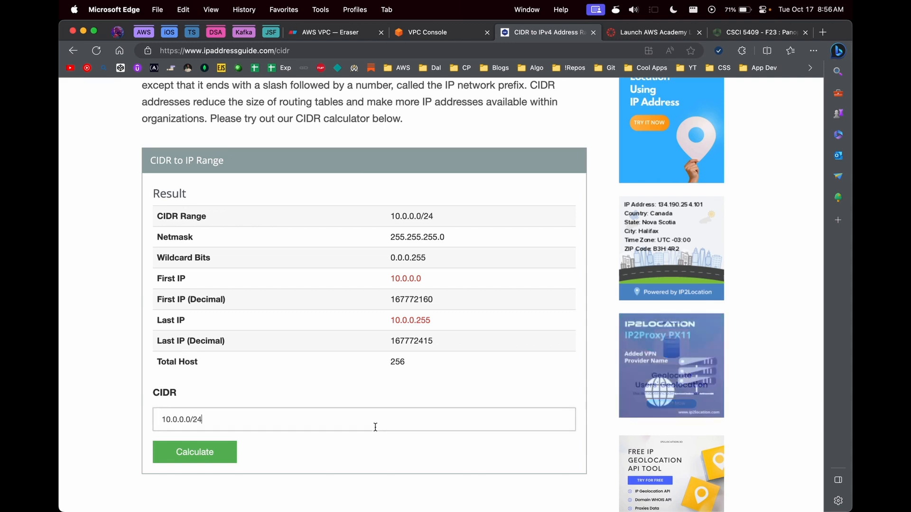
key("BackSpace")
key("BackSpace")
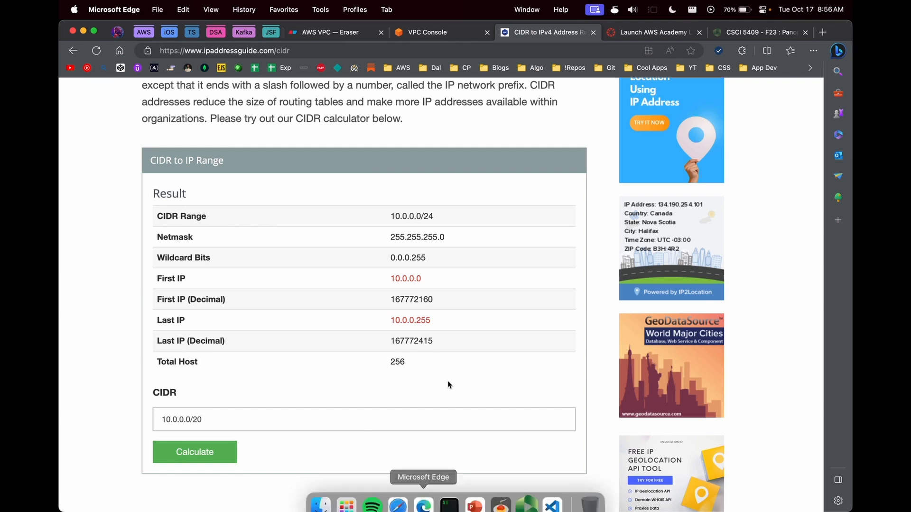
left_click(195, 451)
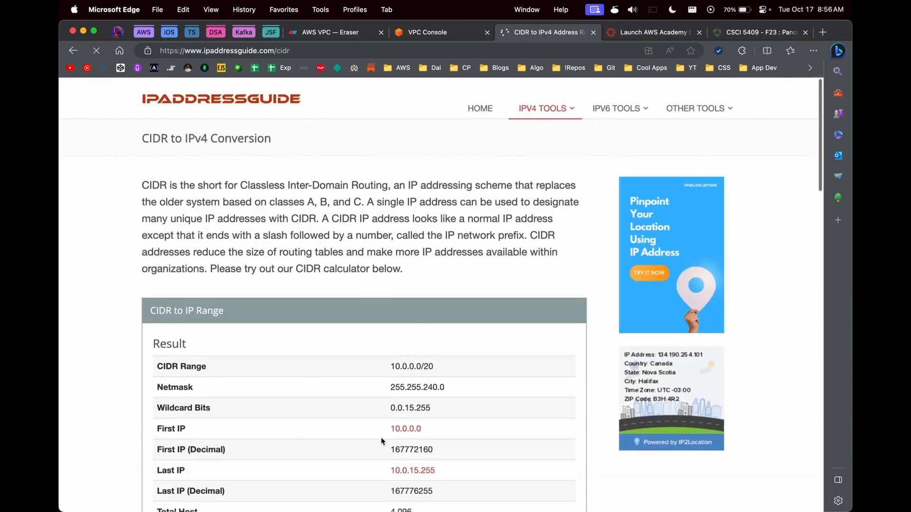
scroll(381, 437, "down", 2)
left_click(401, 381)
double_click(401, 381)
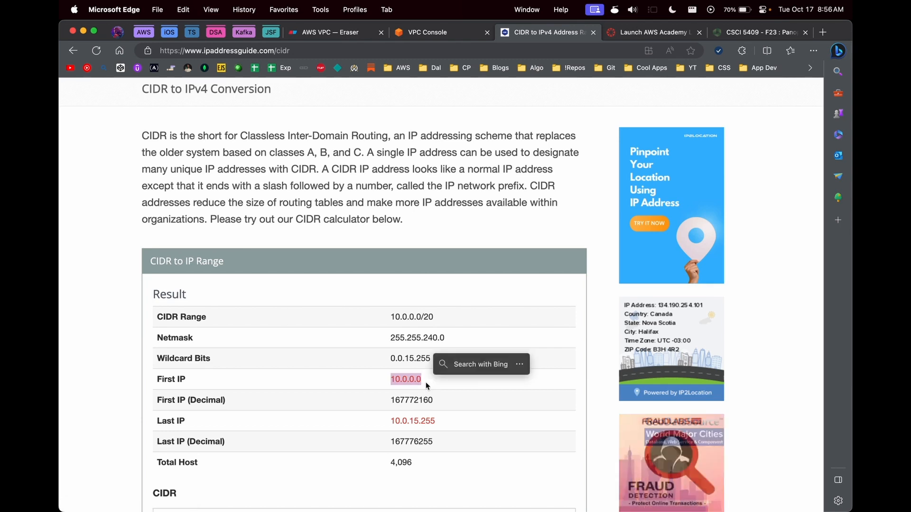
key("super+c")
left_click(423, 30)
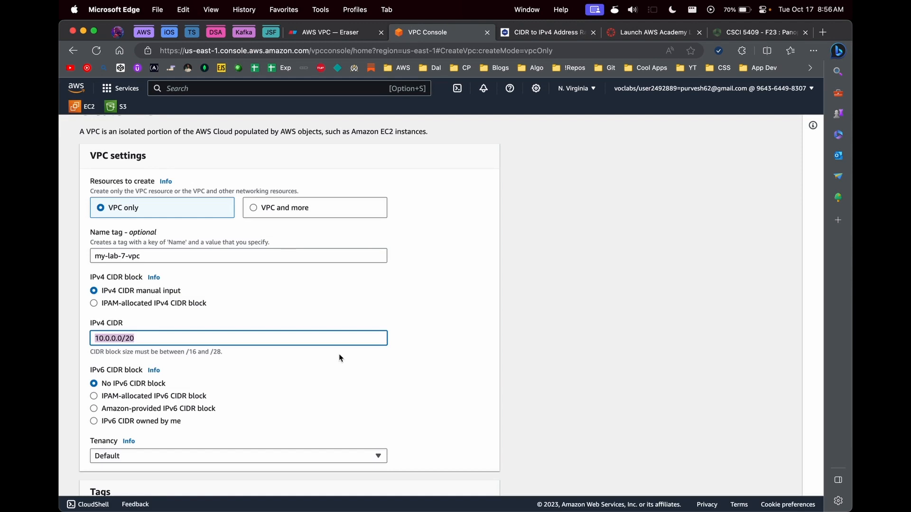
Step: Create my-lab-7-vpc with the 10.0.0.0/20 IPv4 CIDR
left_click(278, 337)
scroll(250, 371, "down", 3)
scroll(250, 355, "up", 2)
scroll(189, 222, "up", 2)
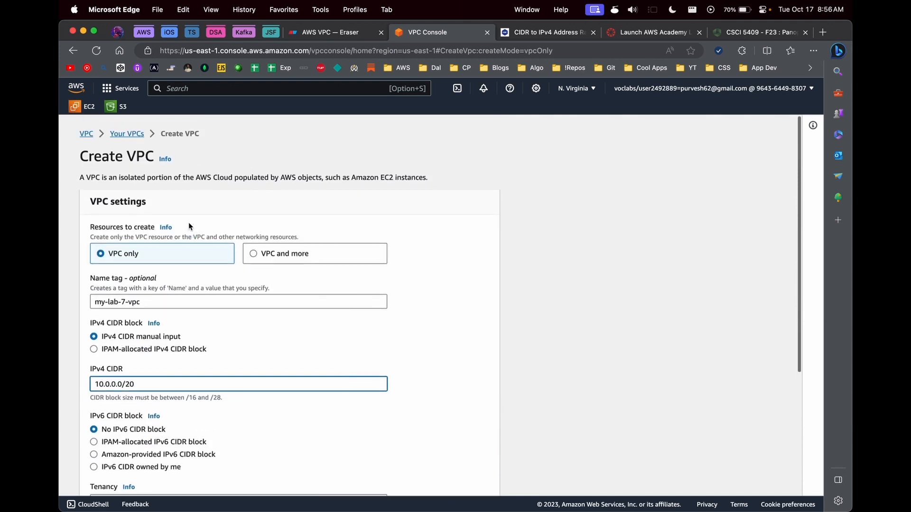
scroll(189, 221, "down", 5)
left_click(455, 478)
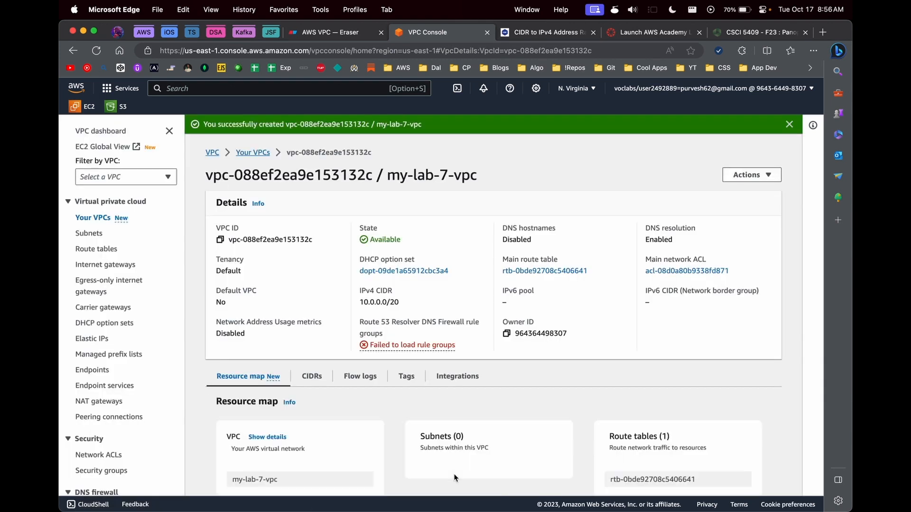
Step: Review the new VPC's details and go to the Subnets list
scroll(454, 478, "down", 2)
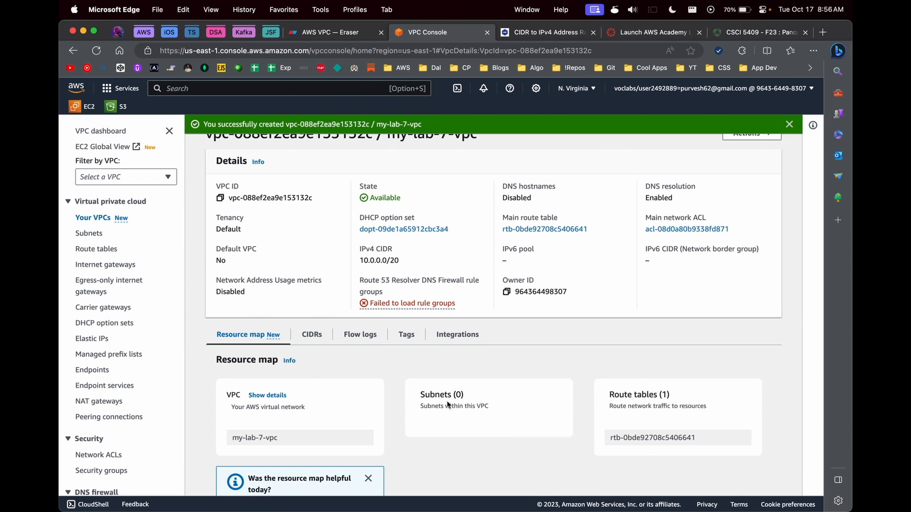
scroll(456, 408, "down", 1)
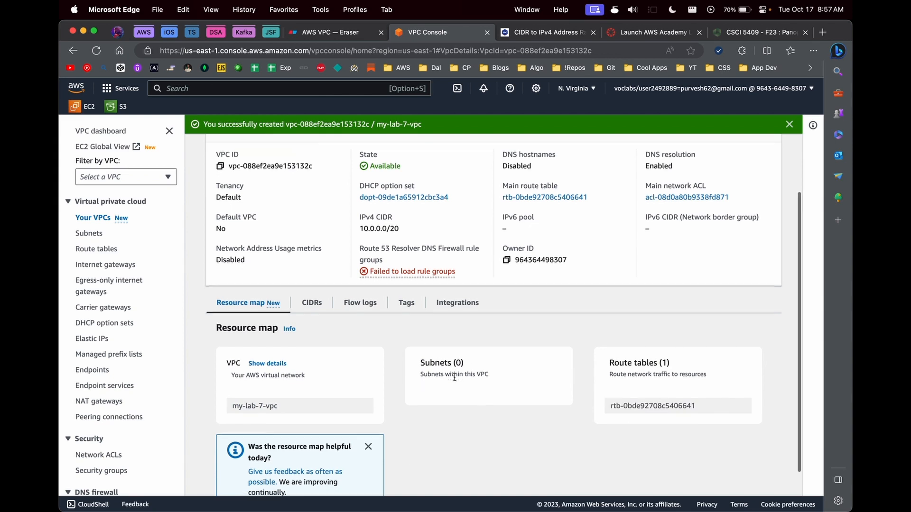
scroll(455, 377, "down", 1)
left_click(95, 234)
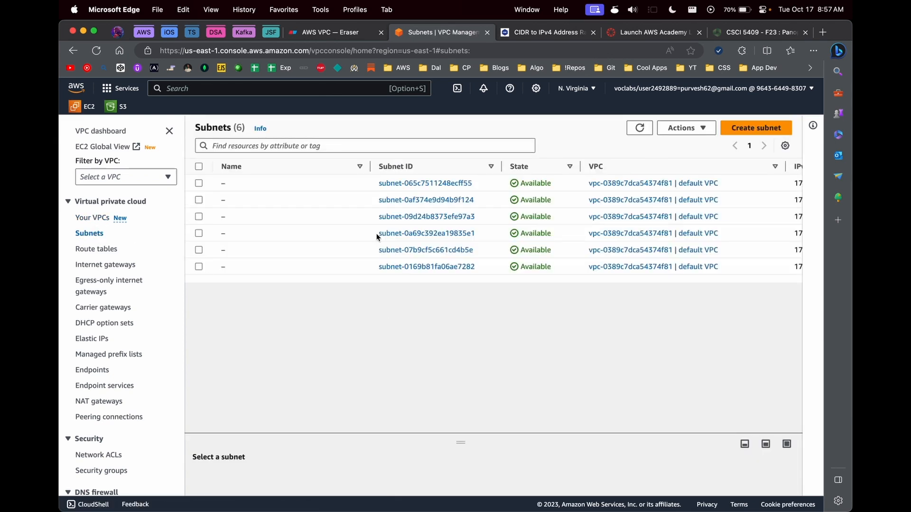
scroll(500, 234, "right", 5)
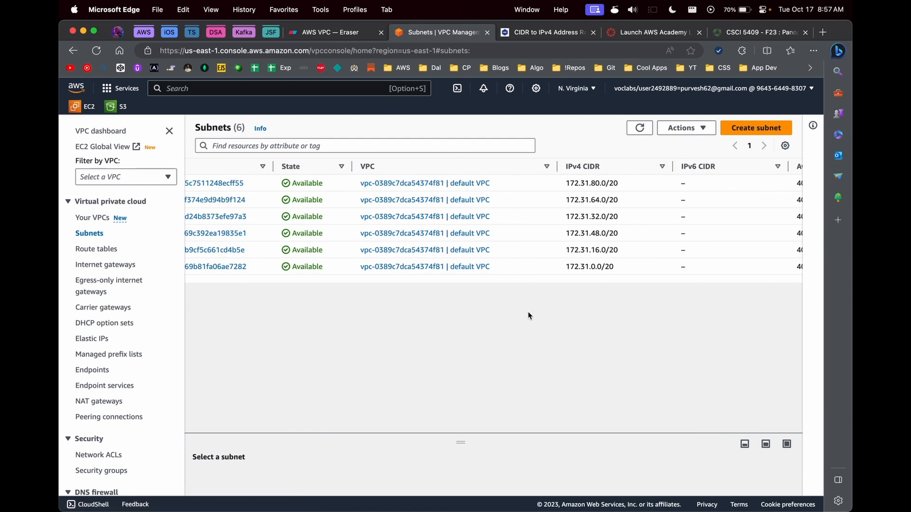
scroll(529, 316, "left", 10)
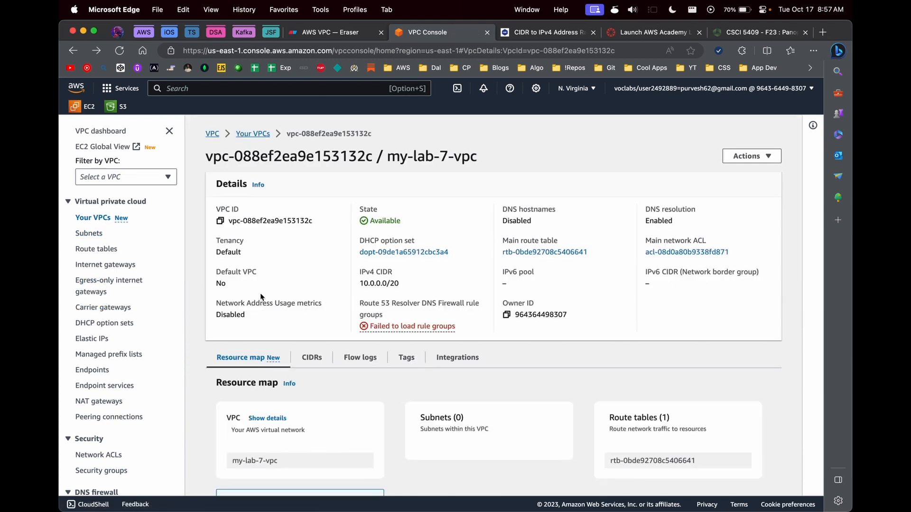
left_click(93, 235)
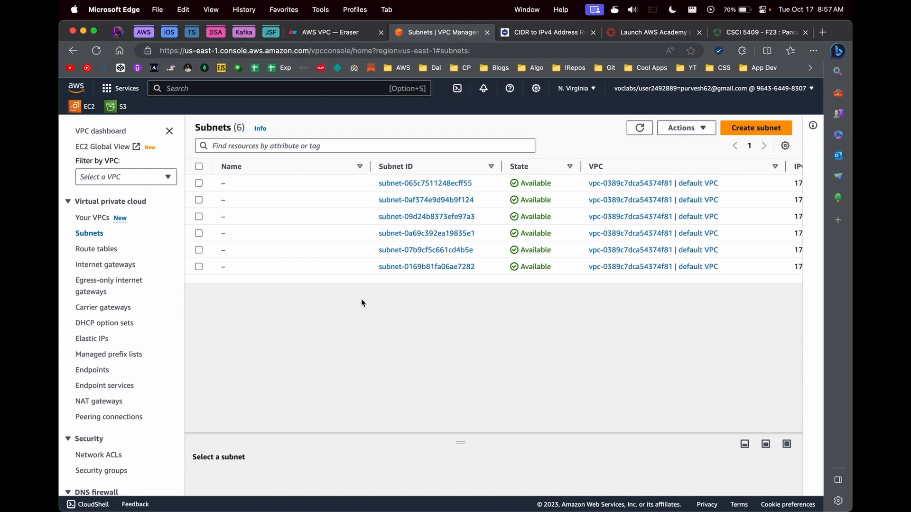
Step: Start a new subnet in my-lab-7-vpc named public-us-east-1a
left_click(743, 138)
left_click(219, 232)
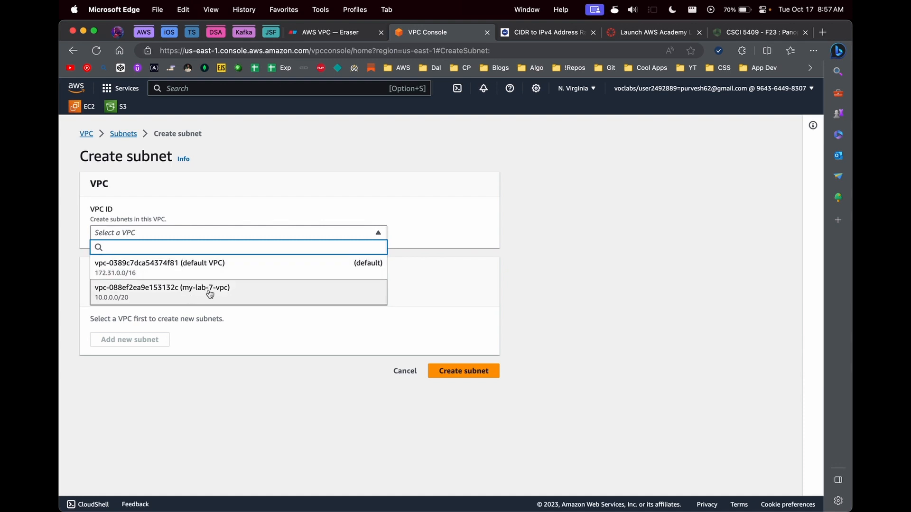
left_click(193, 301)
scroll(192, 296, "down", 2)
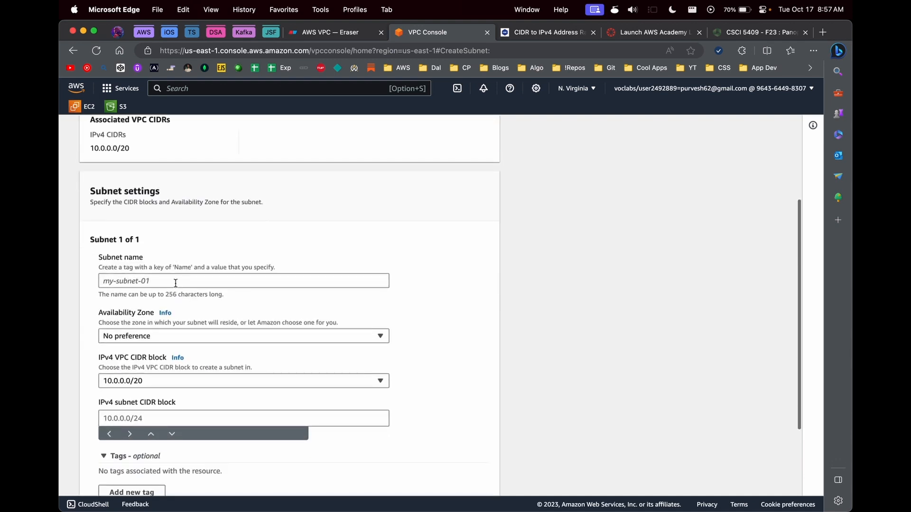
left_click(163, 278)
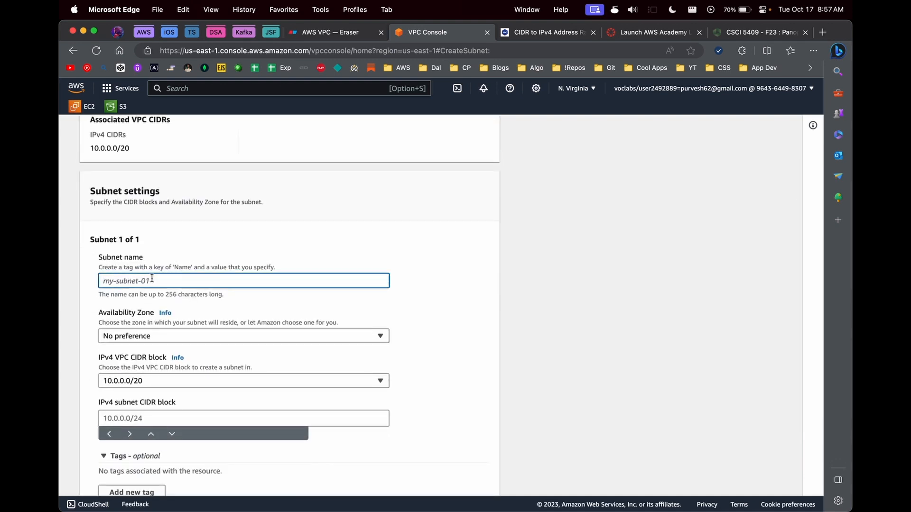
type("publicb")
key("BackSpace")
key("BackSpace")
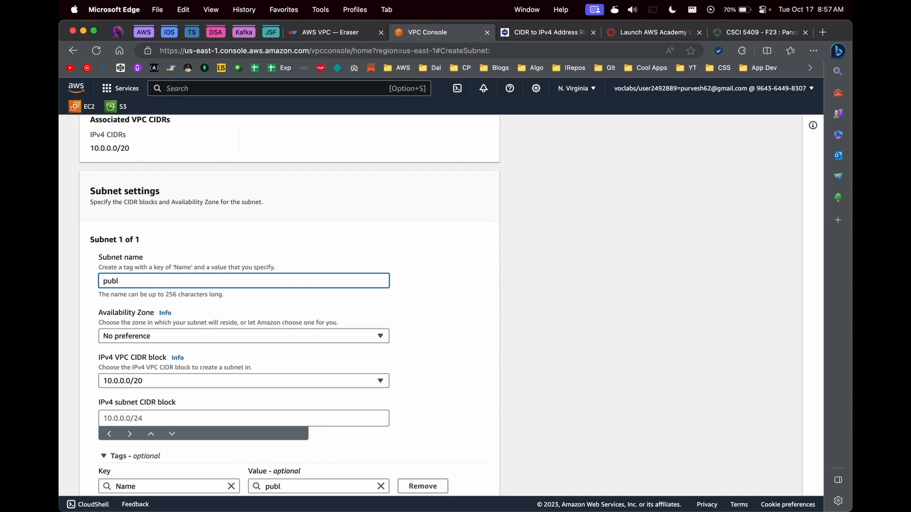
type("c-us-east-1a")
key("super+a")
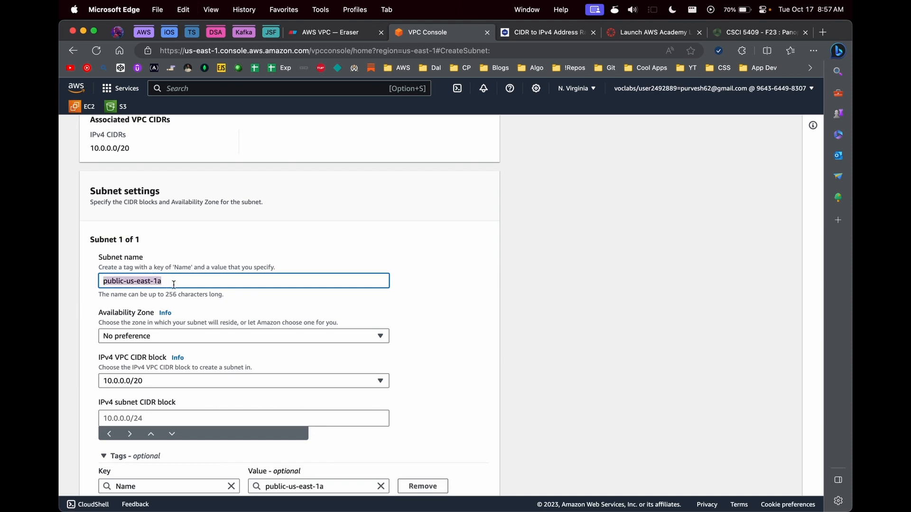
Step: Set the subnet's Availability Zone to us-east-1a
left_click(142, 337)
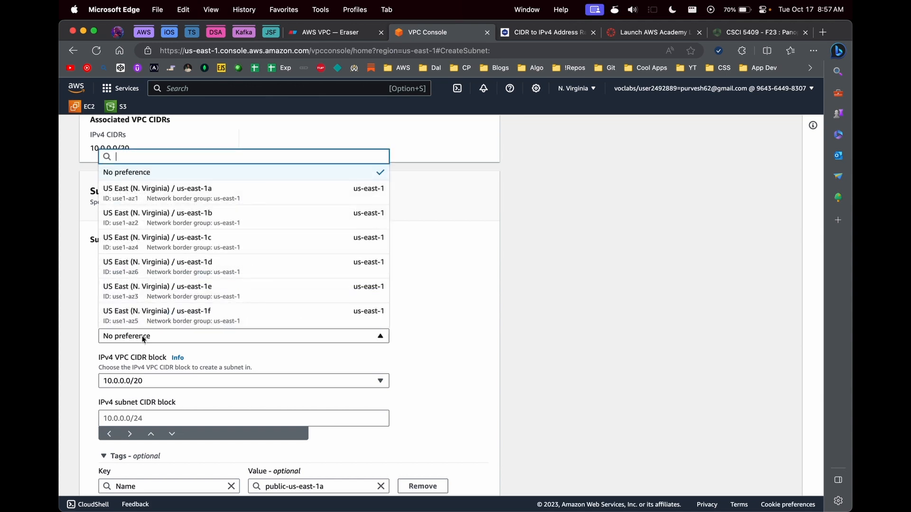
left_click(173, 191)
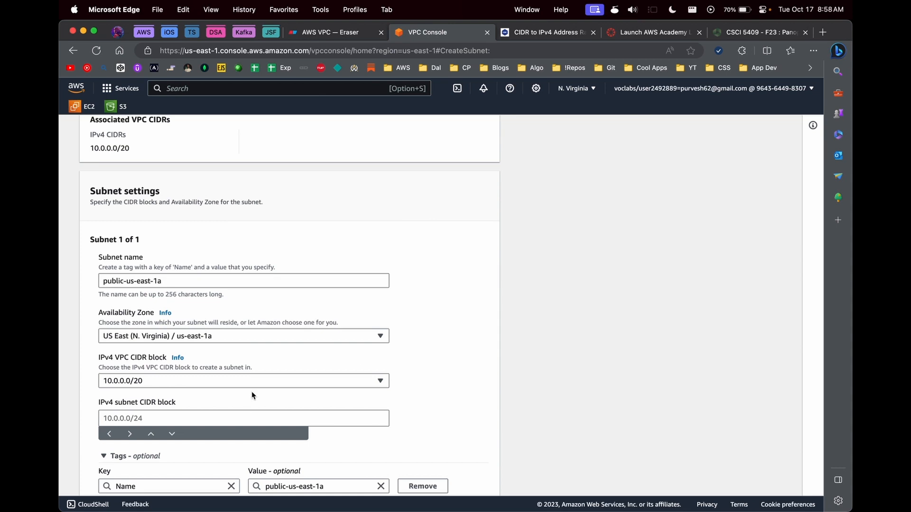
left_click(194, 335)
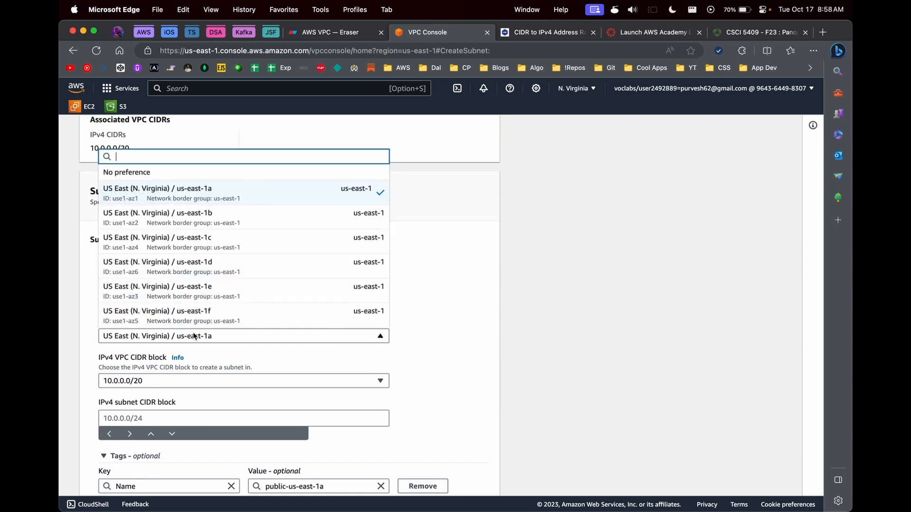
left_click(503, 243)
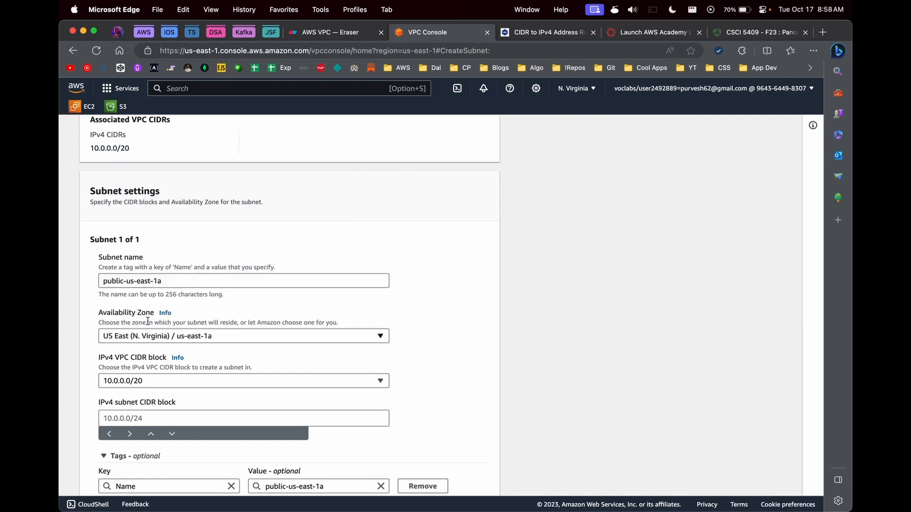
left_click(151, 280)
triple_click(151, 281)
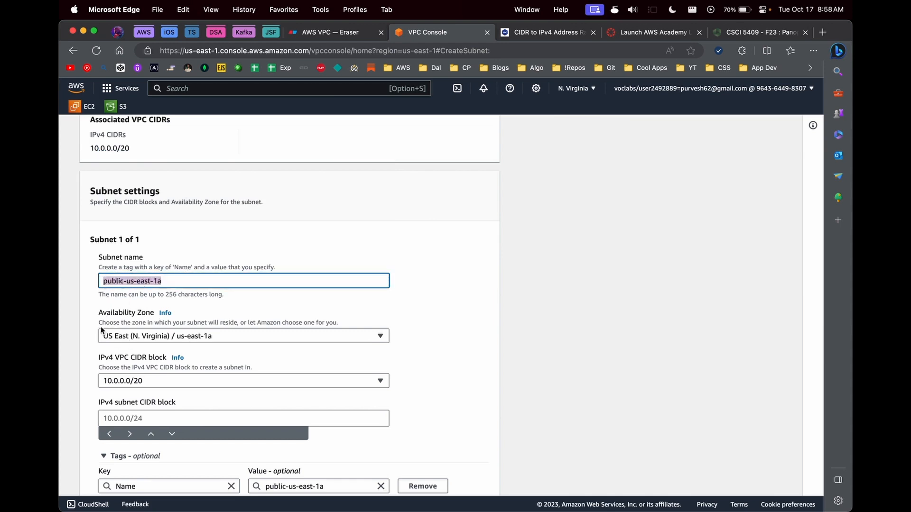
Step: Keep 10.0.0.0/20 as the VPC block and enter subnet CIDR 10.0.0.1/24
left_click(172, 381)
scroll(172, 382, "down", 1)
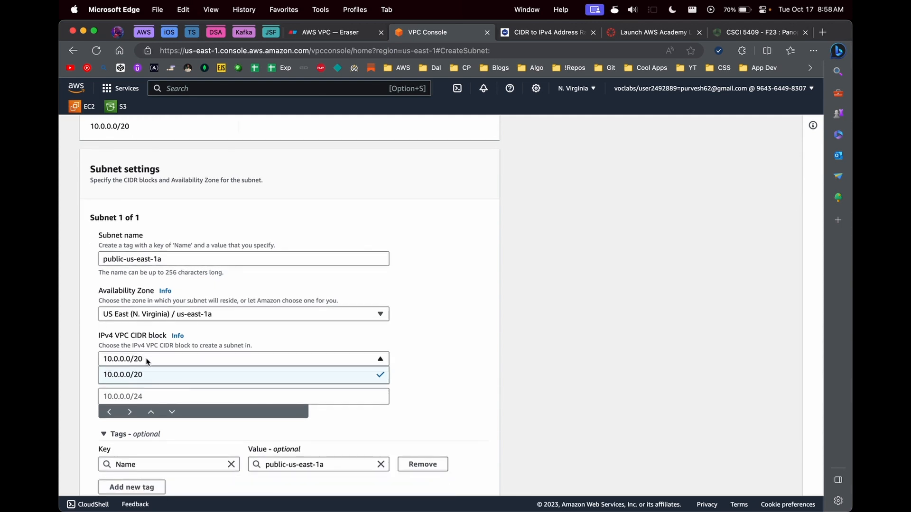
left_click(145, 375)
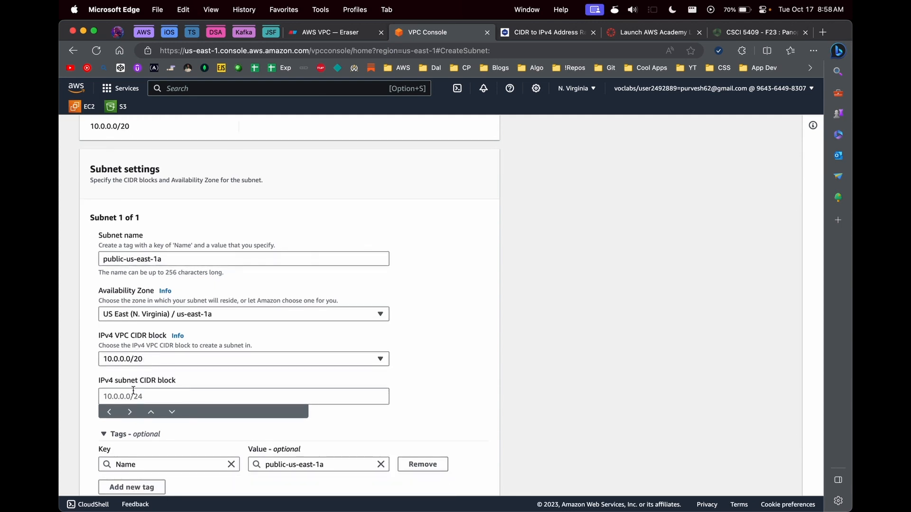
left_click(137, 395)
scroll(137, 395, "down", 1)
type("10.0.")
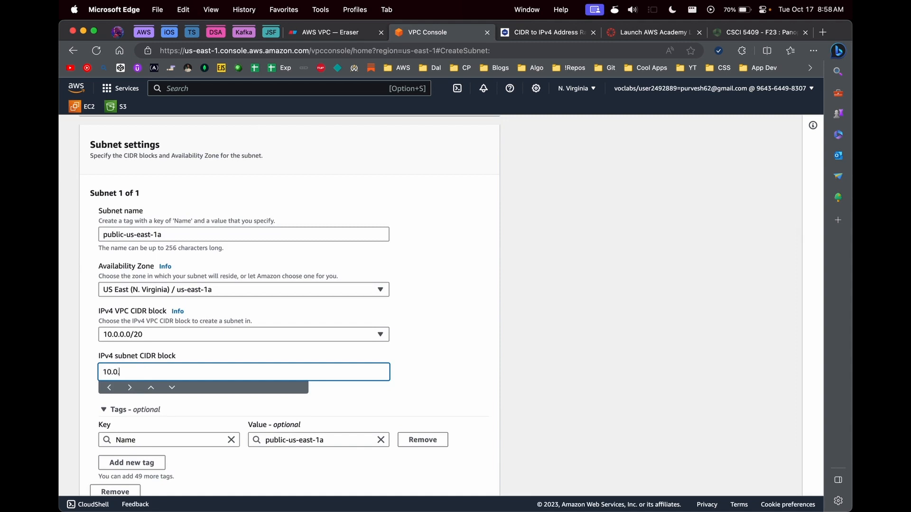
type("0.0.1/24")
left_click(456, 343)
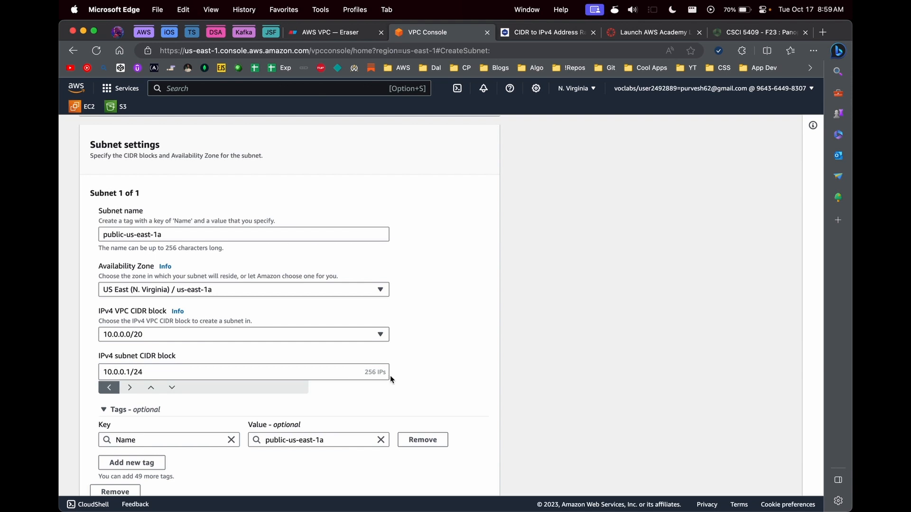
scroll(389, 374, "down", 1)
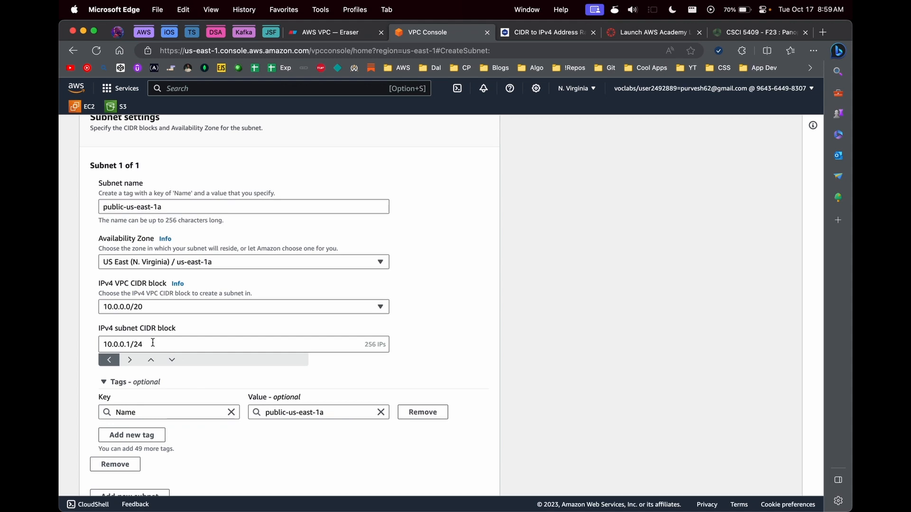
left_click(131, 345)
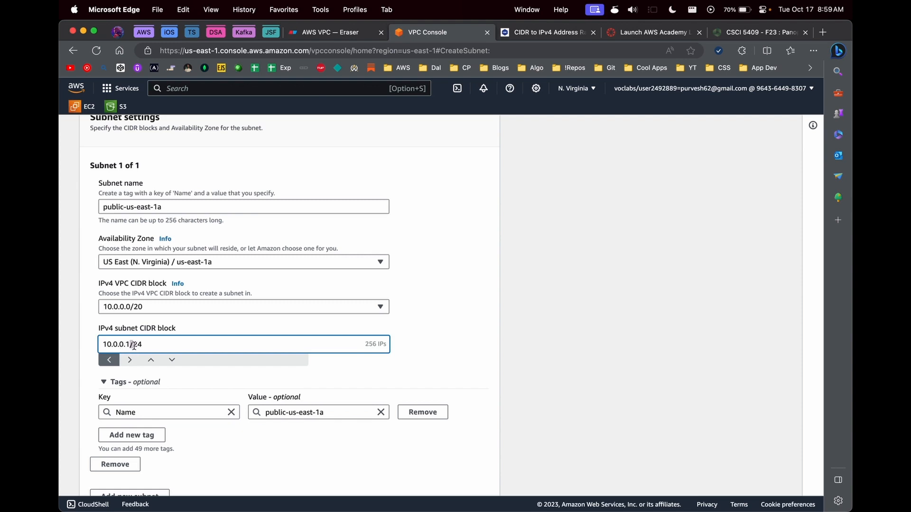
key("super+a")
key("super+c")
Step: Paste 10.0.0.1/24 into the calculator and confirm 10.0.0.0–10.0.0.255 with 256 hosts
left_click(520, 32)
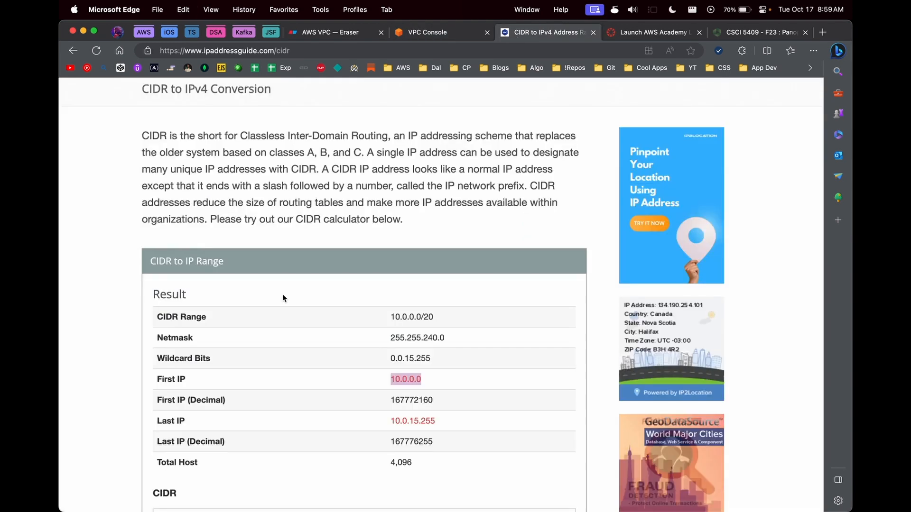
scroll(283, 297, "down", 3)
left_click(280, 442)
key("super+a")
key("super+v")
left_click(213, 476)
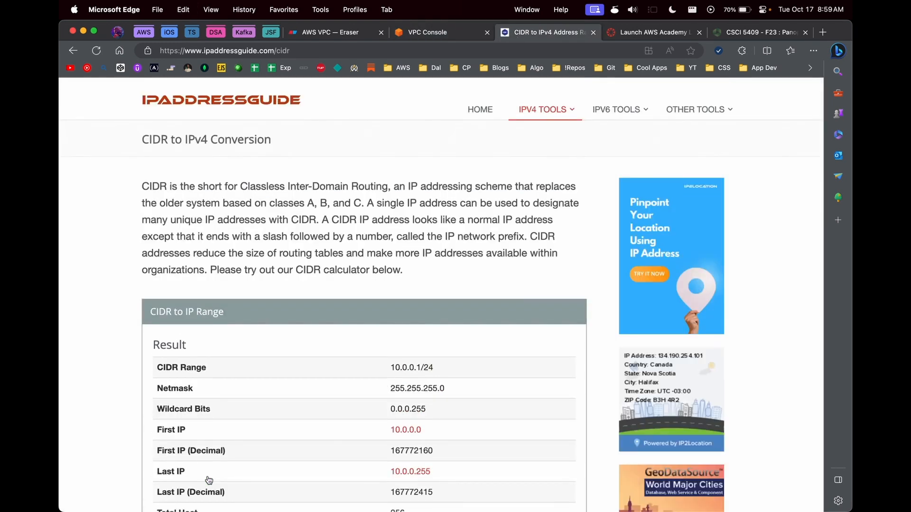
scroll(307, 350, "down", 3)
scroll(256, 382, "down", 1)
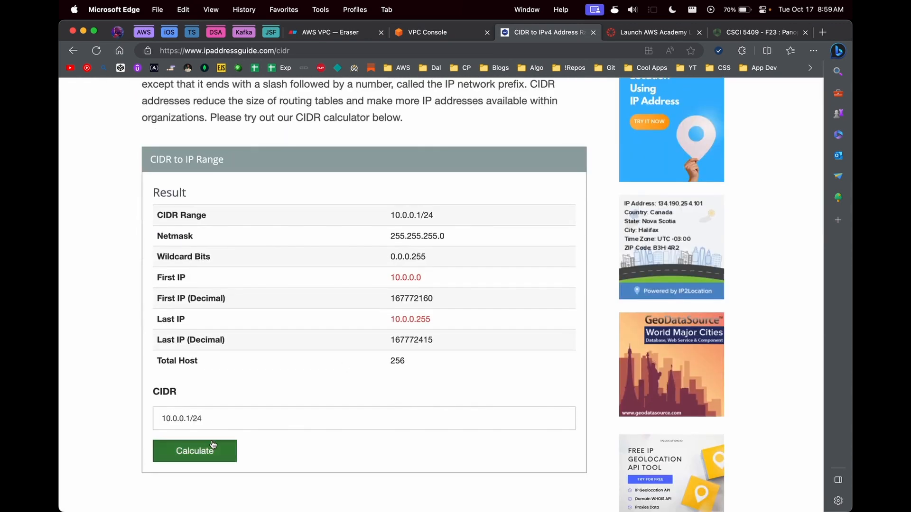
scroll(213, 444, "up", 3)
left_click_drag(436, 345, 390, 345)
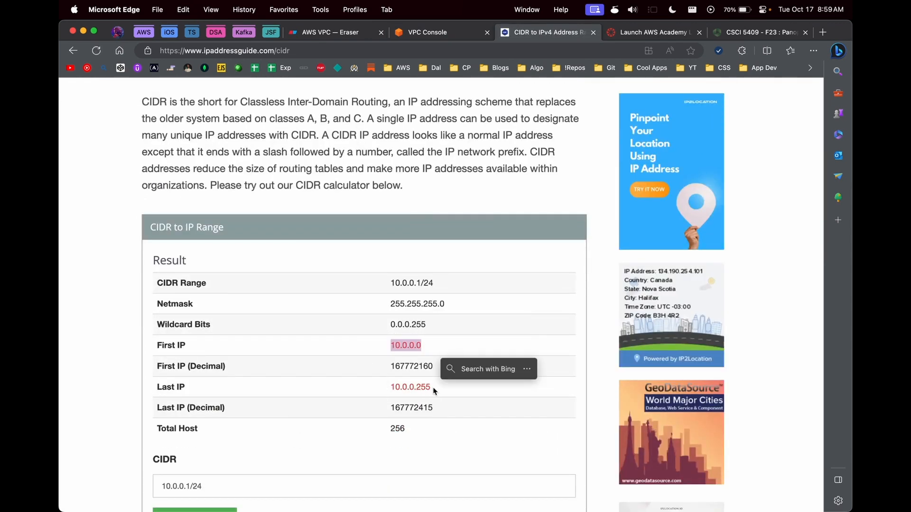
double_click(394, 431)
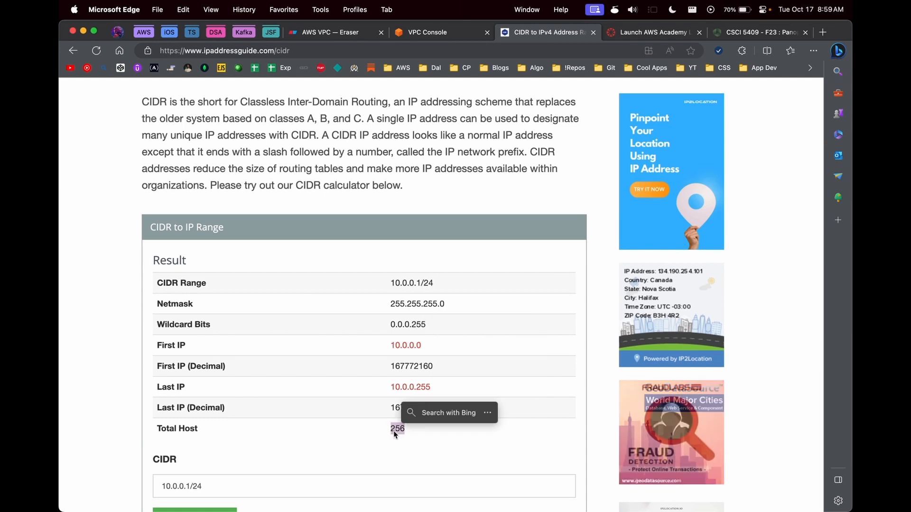
left_click(427, 33)
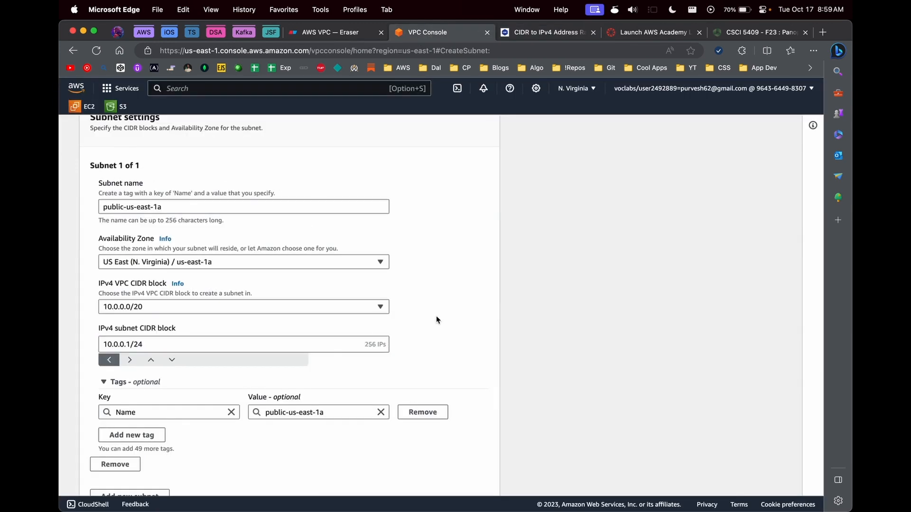
Step: Add a second subnet named public-us-east-1b in Availability Zone us-east-1b
scroll(436, 319, "down", 2)
left_click(134, 445)
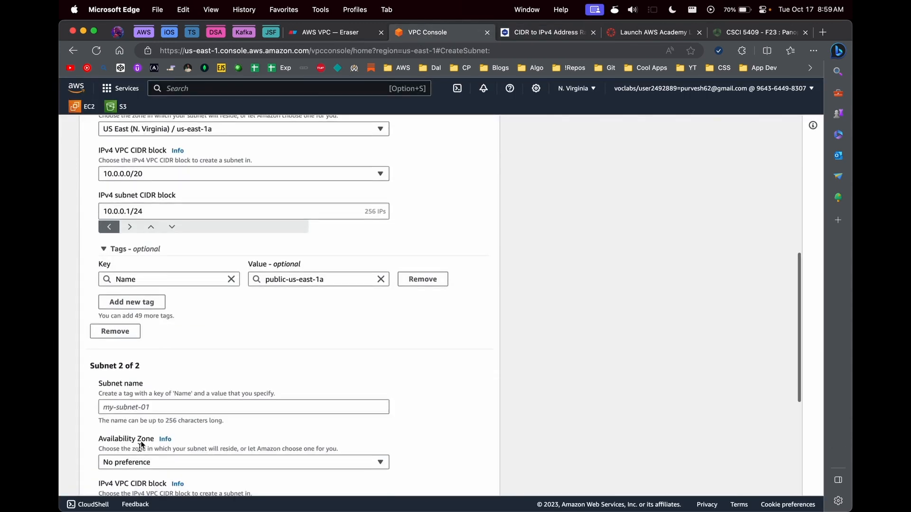
left_click(143, 409)
type("public-us-east-1b")
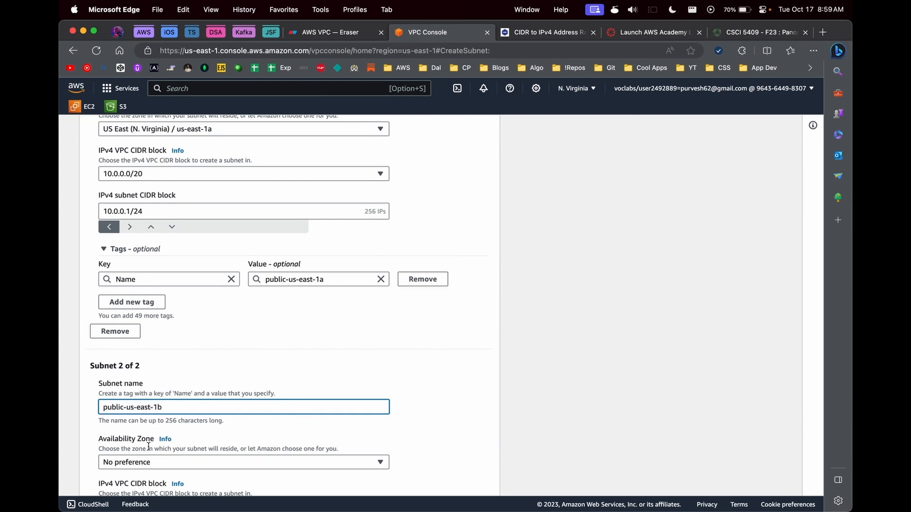
left_click(148, 462)
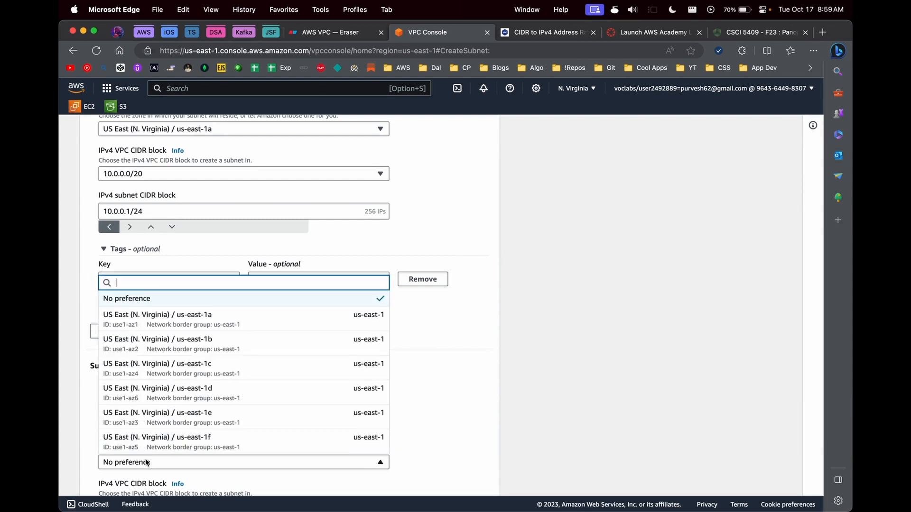
left_click(188, 341)
Step: Give the second subnet the IPv4 CIDR block 10.0.0.2/24
scroll(253, 376, "down", 4)
left_click(253, 376)
type("10")
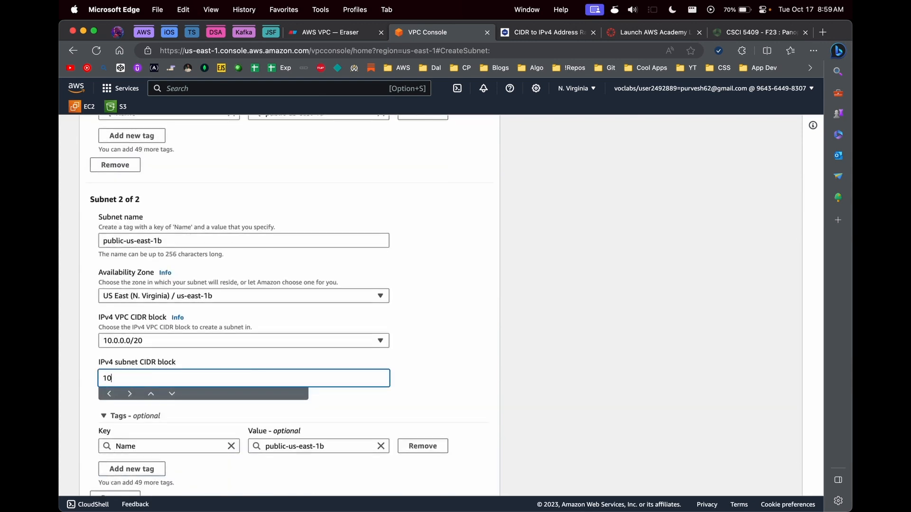
type(".0.0.2/24")
key("Tab")
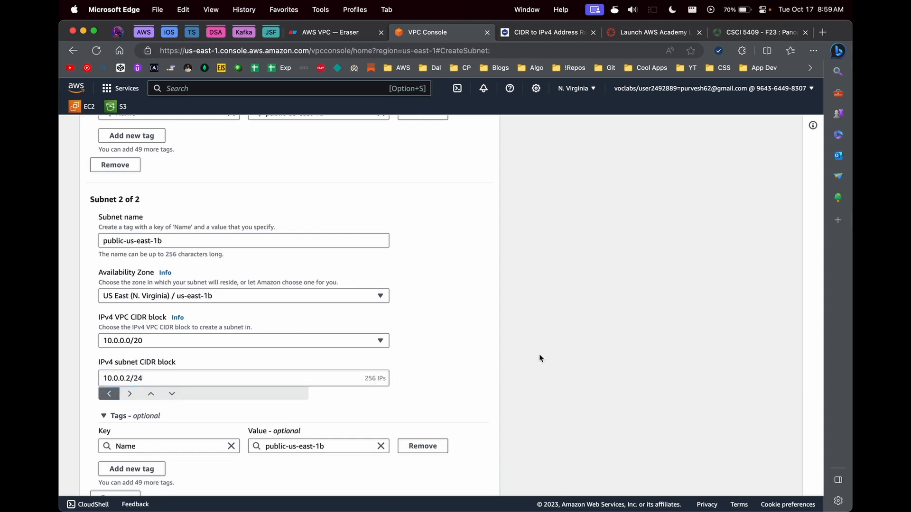
scroll(213, 190, "up", 3)
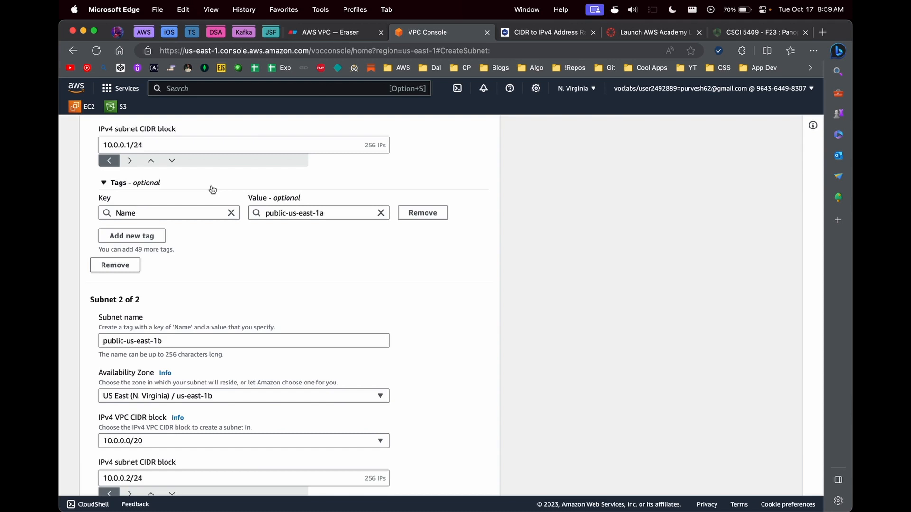
scroll(213, 190, "down", 5)
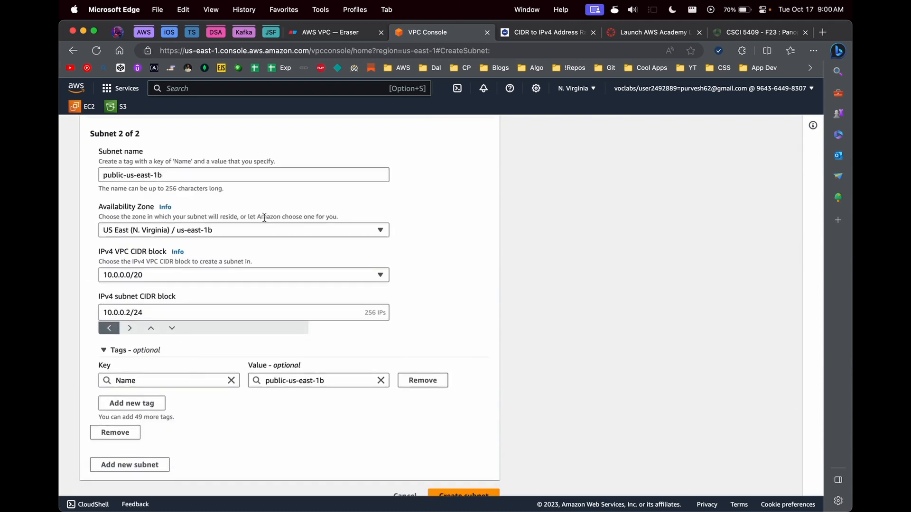
scroll(265, 218, "down", 1)
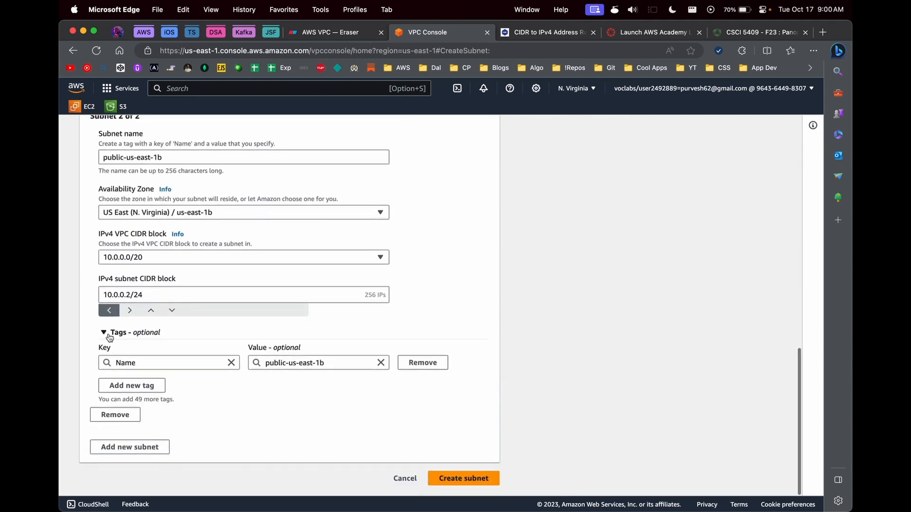
Step: Add a third subnet, private-us-east-1a, in us-east-1a with CIDR 10.0.0.3/24
left_click(119, 449)
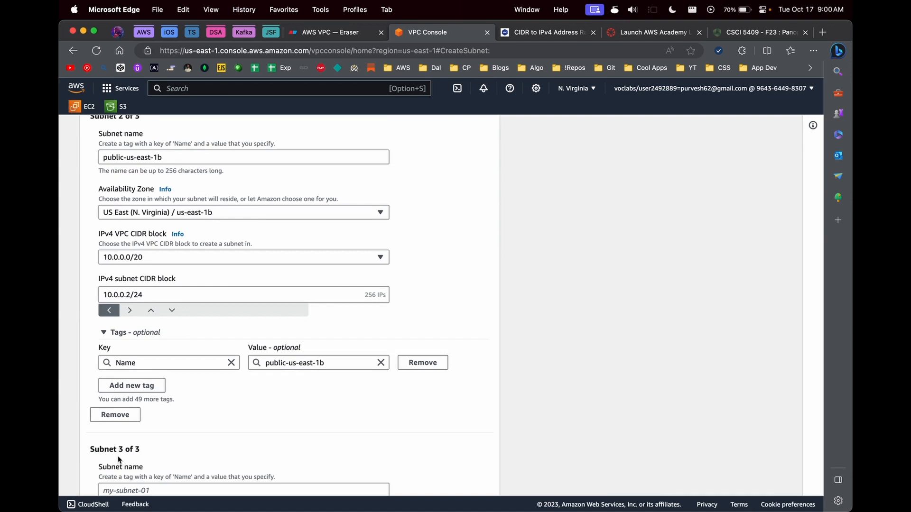
scroll(128, 453, "down", 2)
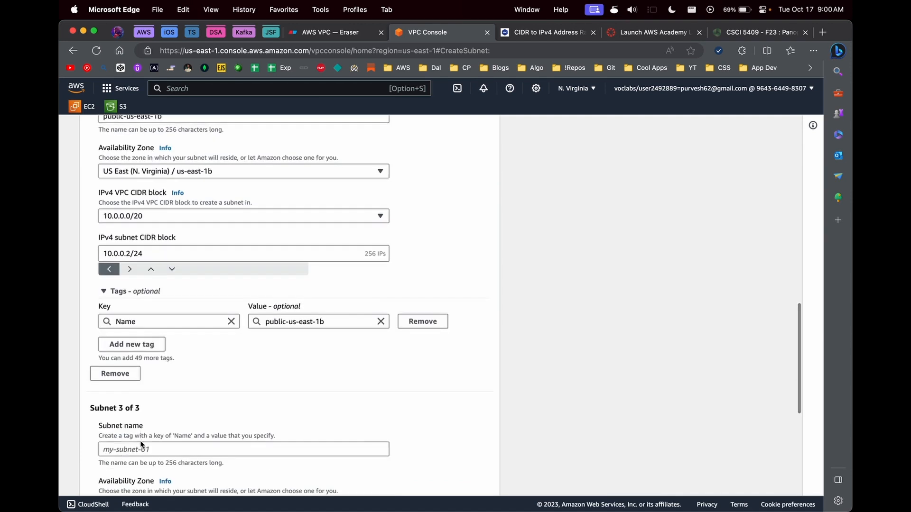
left_click(142, 449)
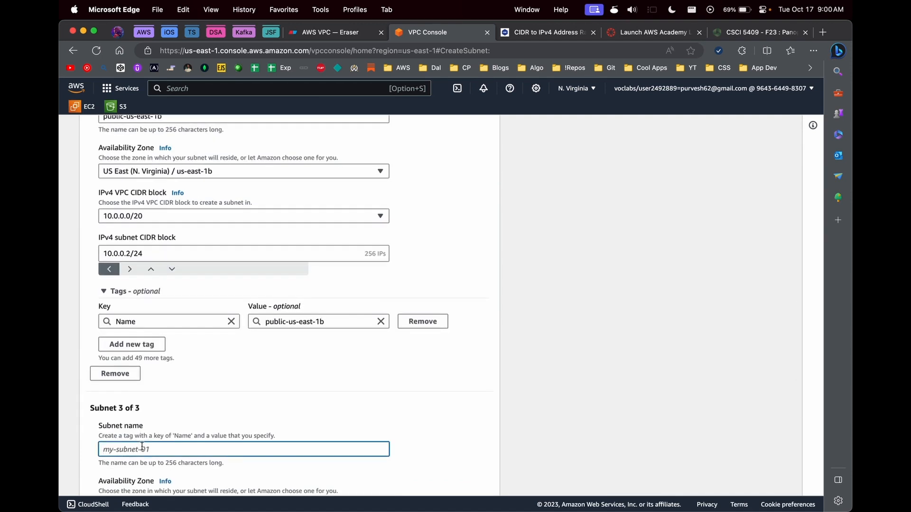
type("private-us-east-1a")
scroll(87, 449, "down", 5)
left_click(147, 312)
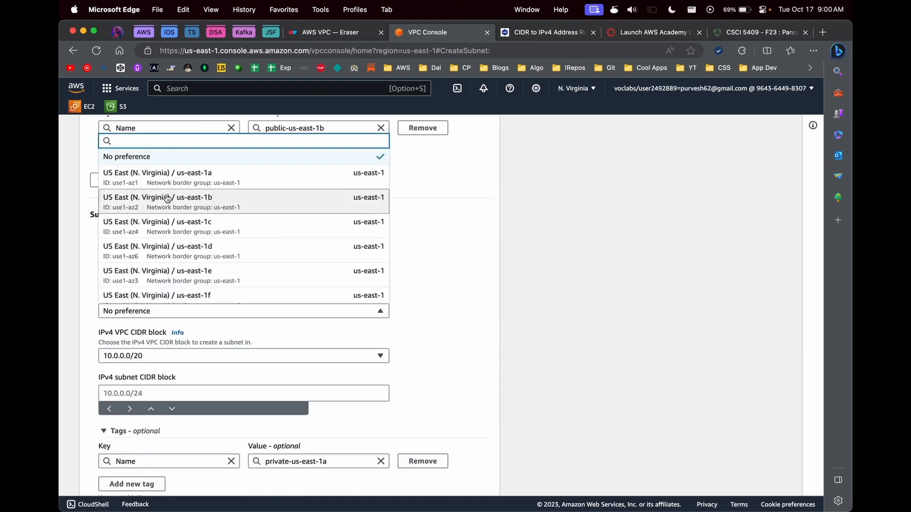
left_click(165, 178)
left_click(147, 393)
type("10.0.")
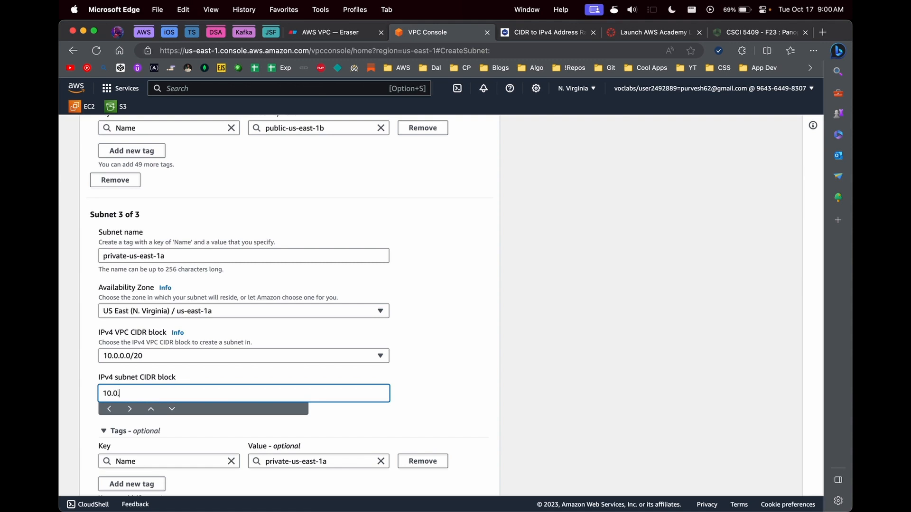
type("0.3/24")
Step: Add a fourth subnet, private-us-east-1b, in us-east-1b with CIDR 10.0.0.4/24
scroll(185, 437, "down", 3)
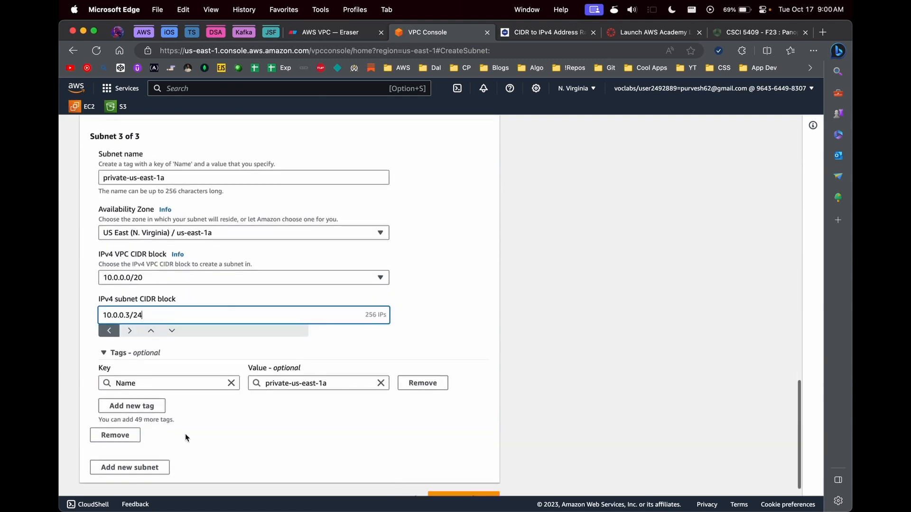
left_click(147, 442)
type("p")
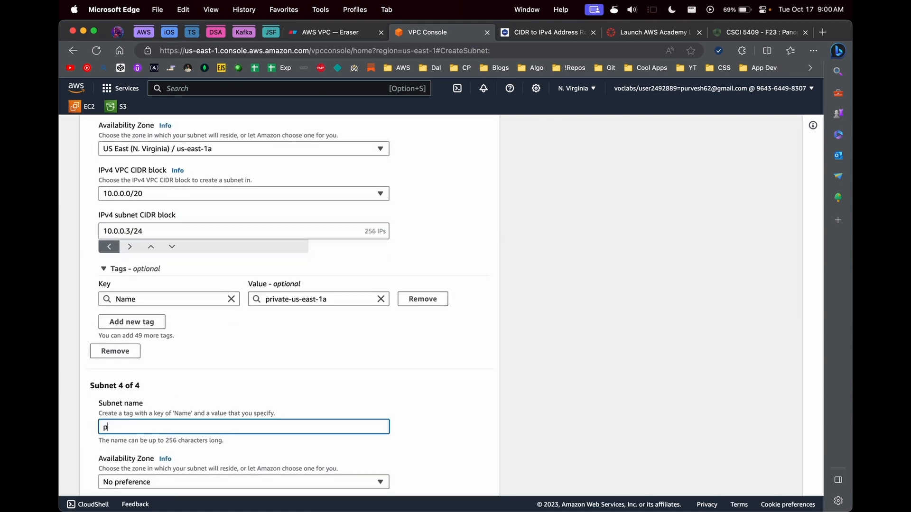
type("rivate-us-east-1b")
scroll(285, 304, "down", 5)
left_click(189, 237)
left_click(133, 314)
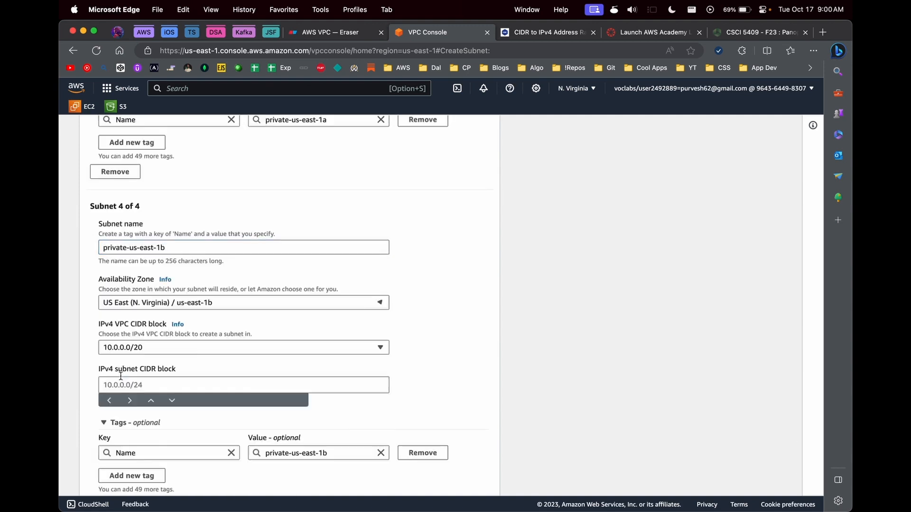
left_click(133, 318)
type("10.0.0.0")
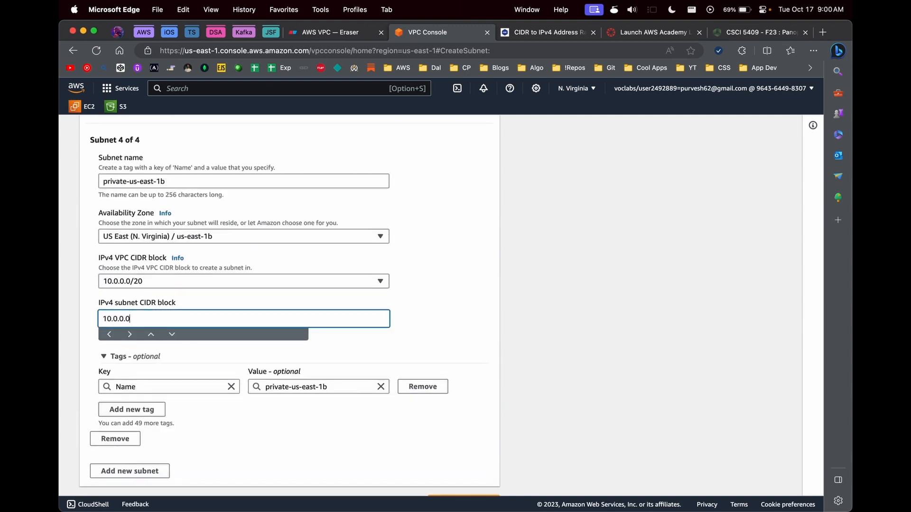
key("BackSpace")
type("4/24")
key("Tab")
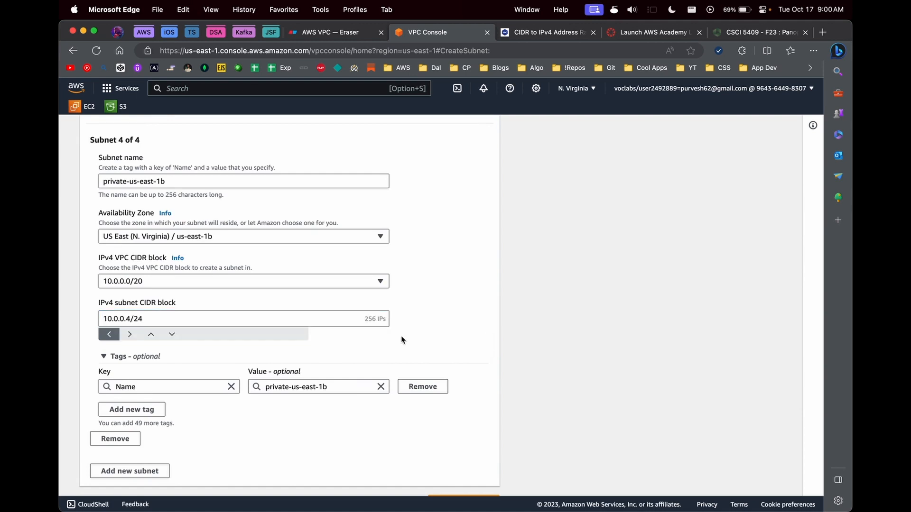
scroll(431, 332, "up", 2)
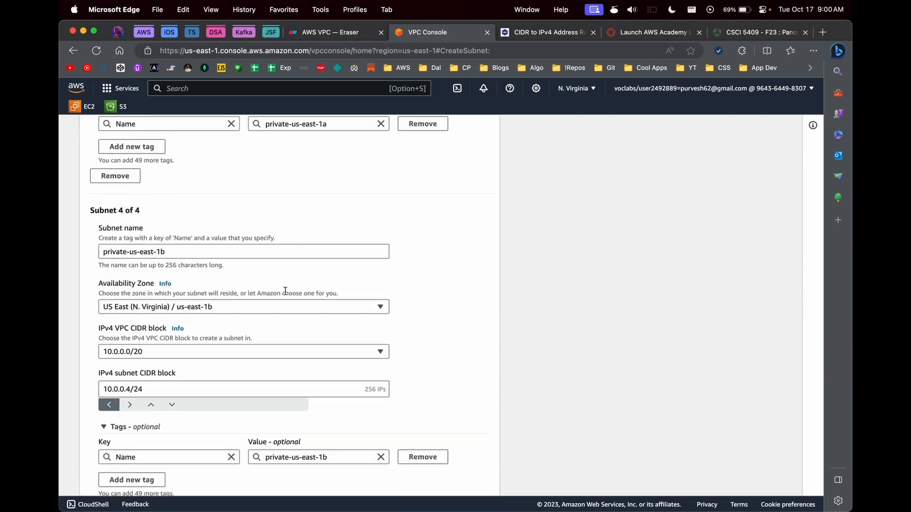
scroll(285, 295, "down", 1)
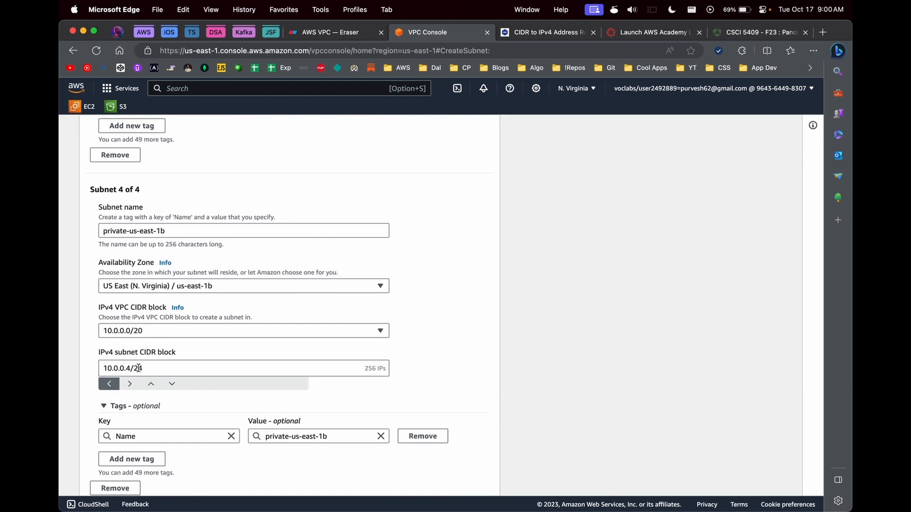
scroll(156, 332, "up", 15)
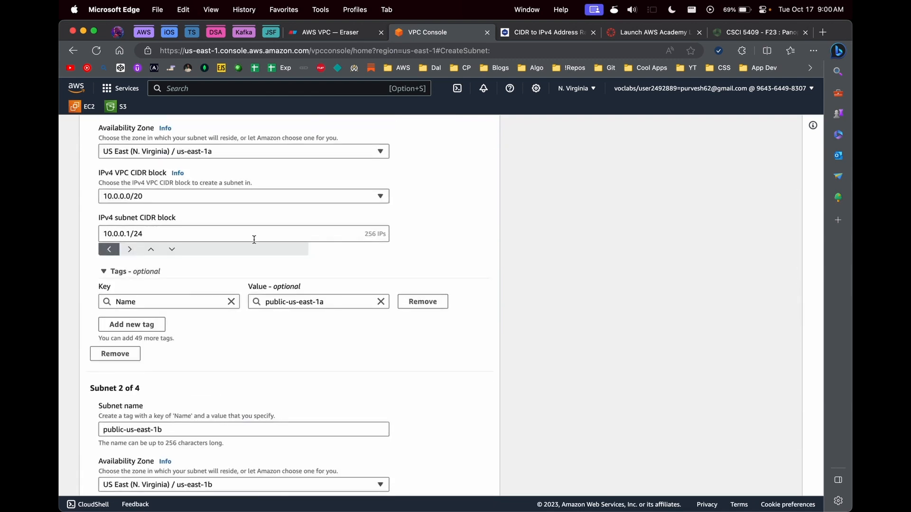
scroll(254, 240, "up", 3)
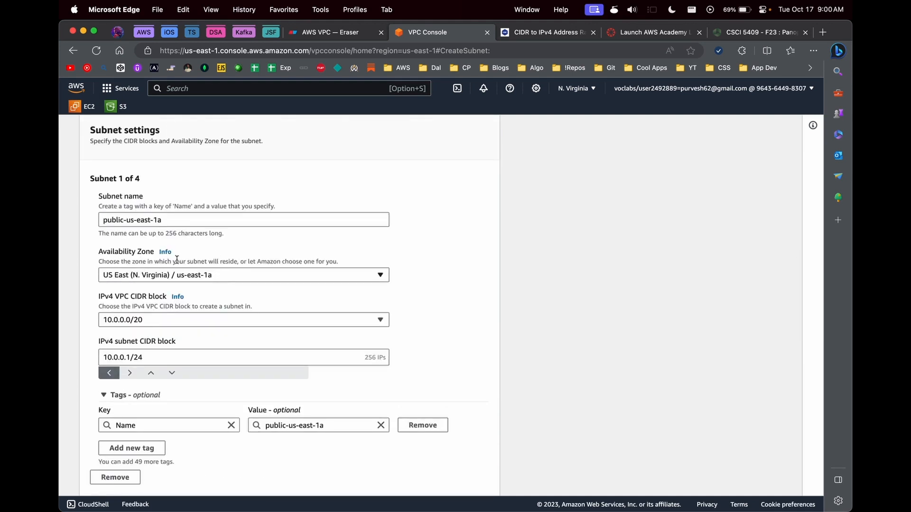
scroll(273, 272, "down", 17)
Step: Attempt to create the subnets, then change subnet 3's CIDR to 10.0.3.0/24
scroll(233, 398, "down", 2)
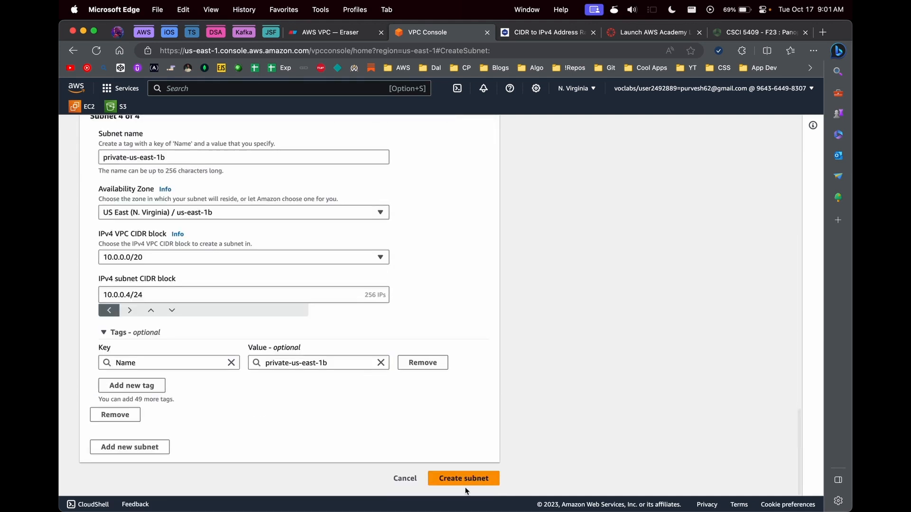
left_click(466, 484)
left_click(131, 326)
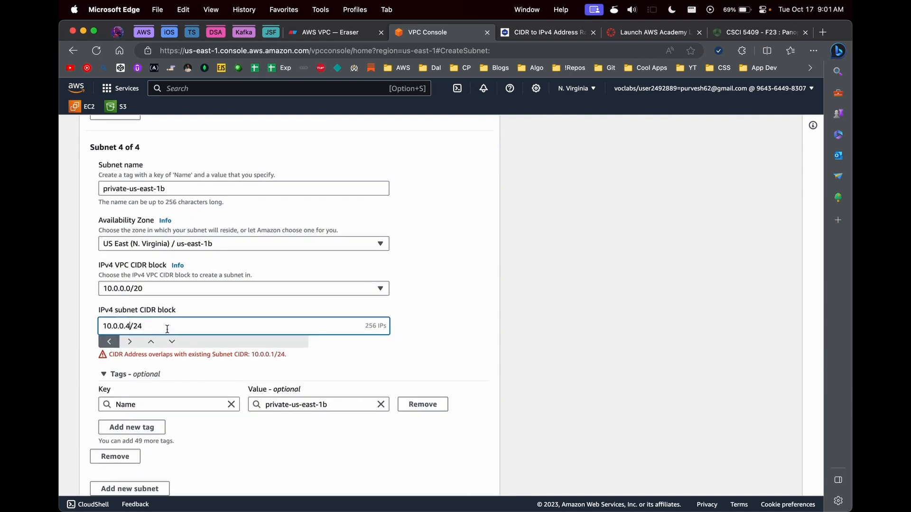
key("BackSpace")
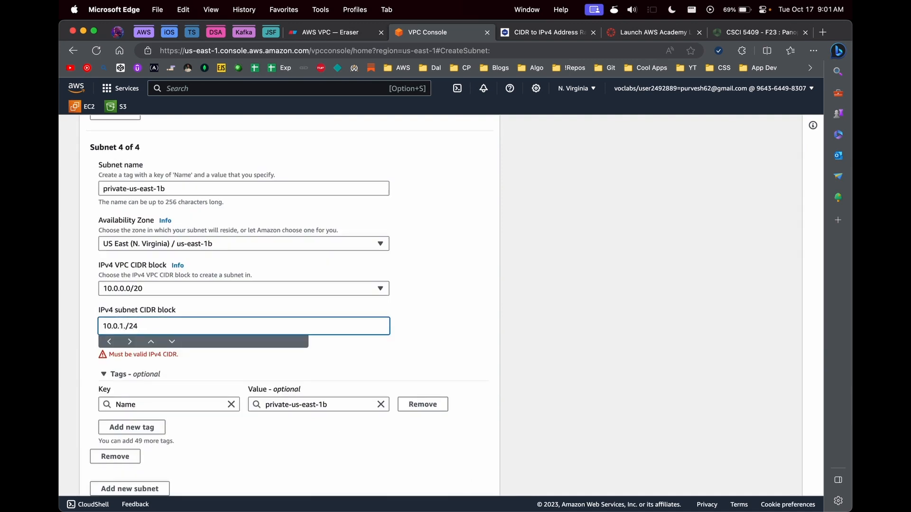
scroll(130, 284, "up", 6)
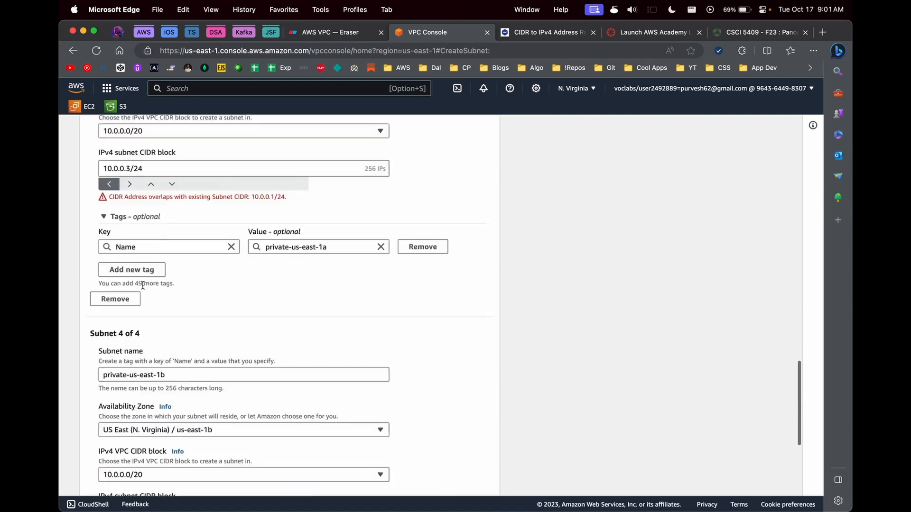
left_click(130, 259)
key("BackSpace")
key("BackSpace")
key("BackSpace")
type("3.0")
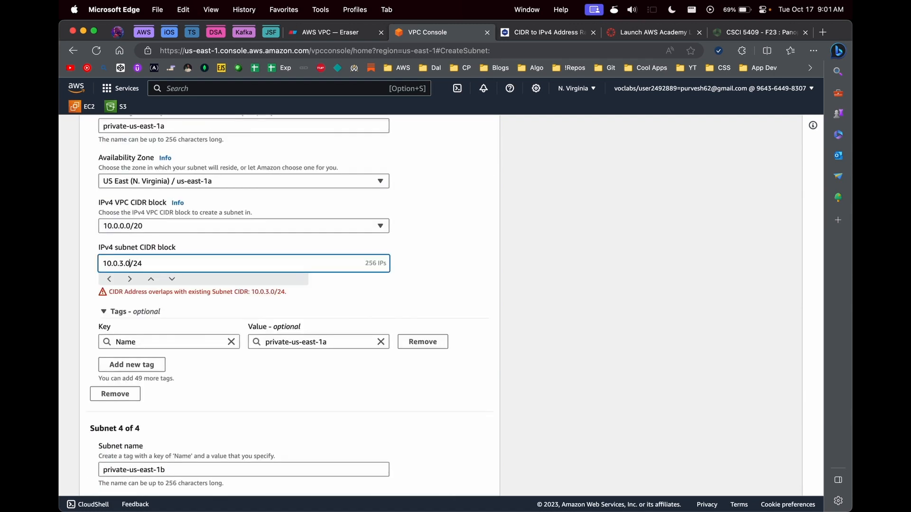
Step: Change subnet 2's CIDR to 10.0.2.0/24 and subnet 1's to 10.0.1.0/24
scroll(130, 259, "up", 4)
scroll(129, 259, "up", 2)
left_click(123, 174)
key("BackSpace")
key("BackSpace")
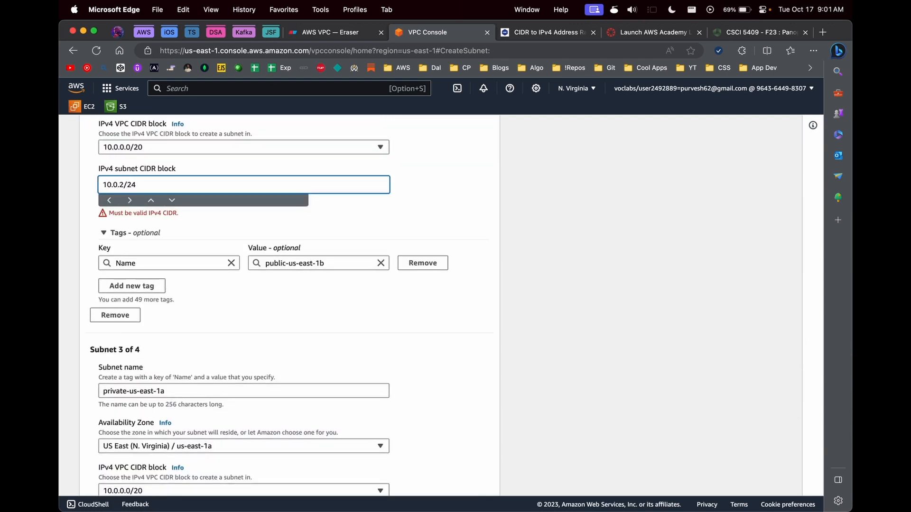
type("2.0")
key("Delete")
scroll(145, 213, "up", 6)
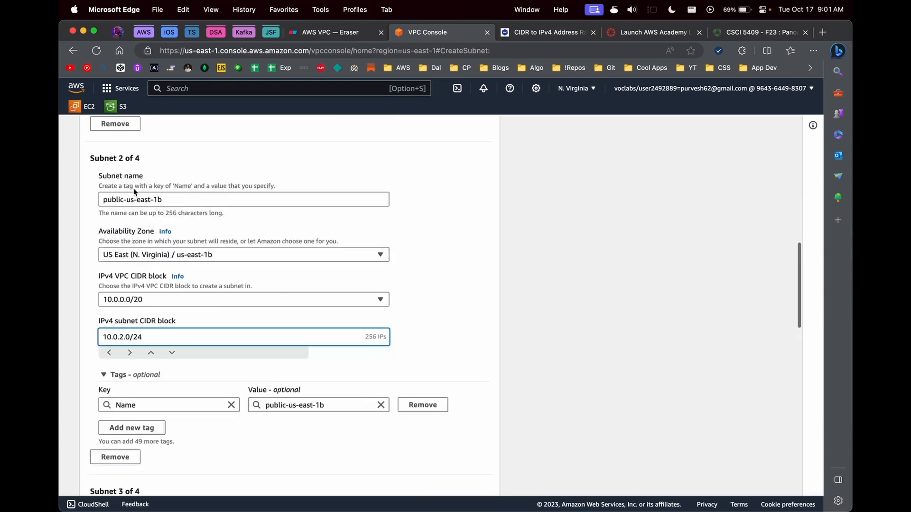
scroll(145, 213, "up", 3)
left_click(125, 219)
key("BackSpace")
key("BackSpace")
key("BackSpace")
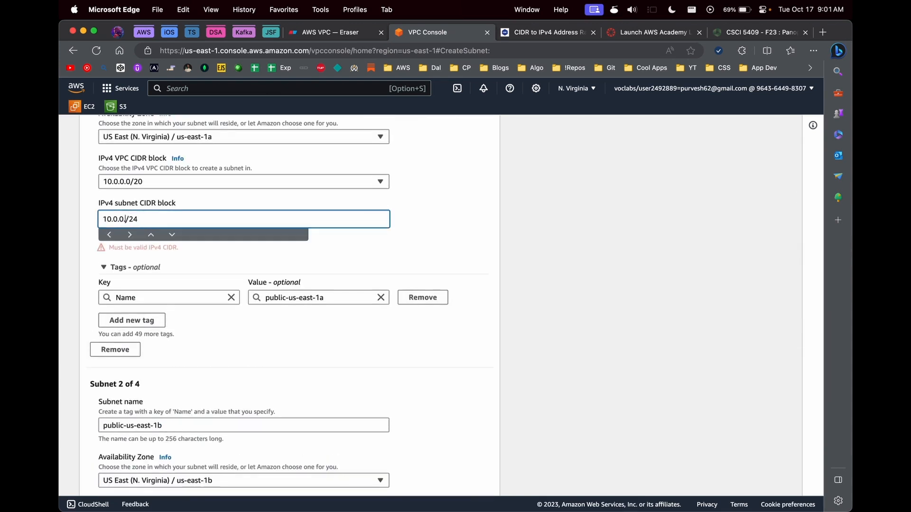
type("1.0")
left_click(497, 230)
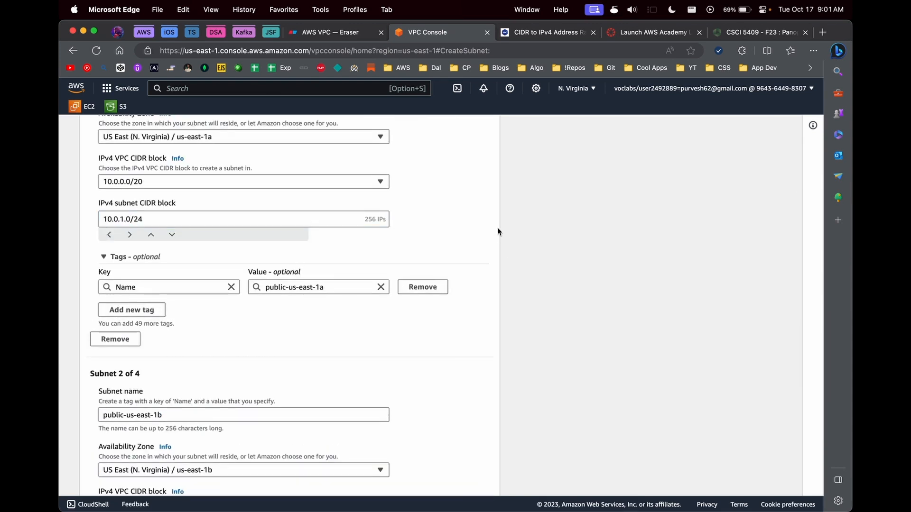
Step: Inspect the overlap warning reported for 10.0.3.0/24
scroll(497, 229, "down", 1)
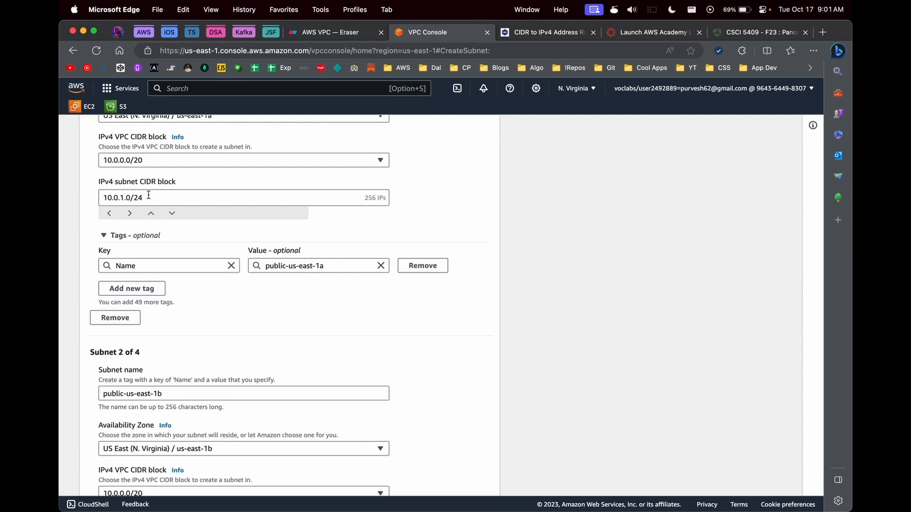
scroll(148, 195, "down", 5)
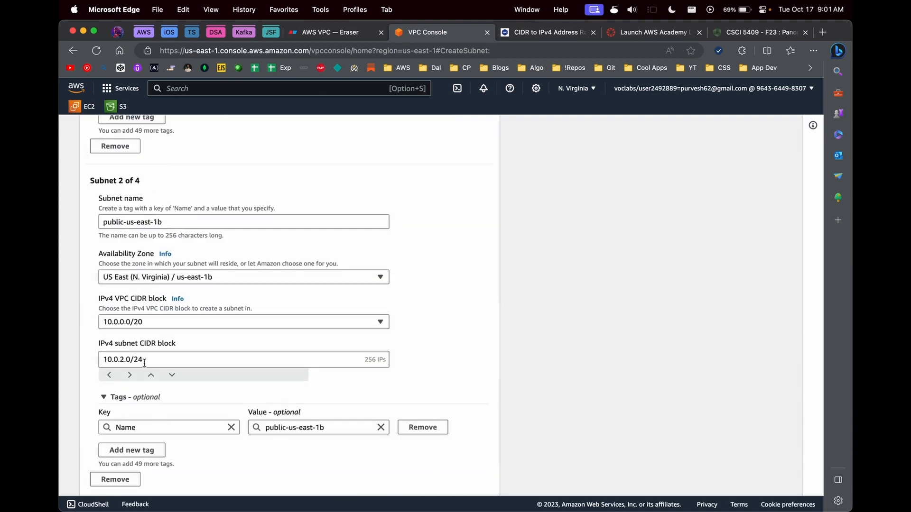
scroll(145, 363, "down", 12)
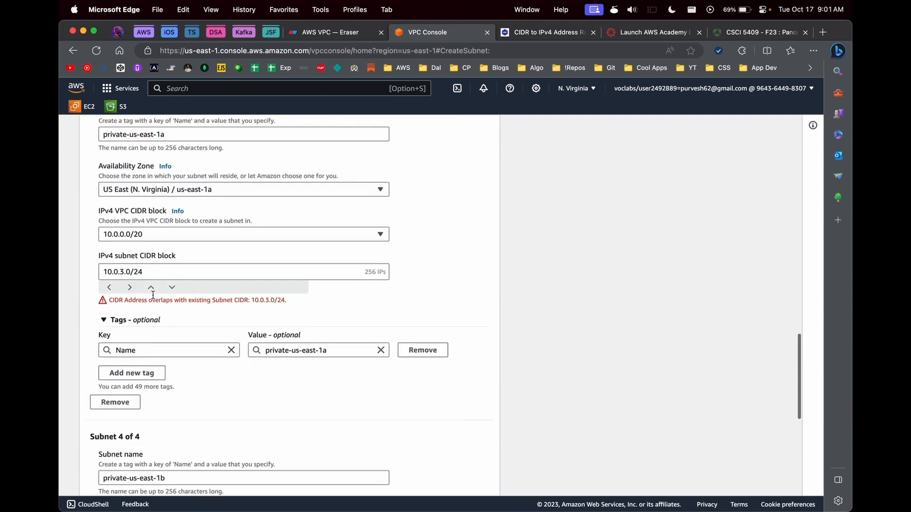
left_click_drag(147, 300, 276, 301)
left_click(152, 276)
scroll(152, 278, "down", 3)
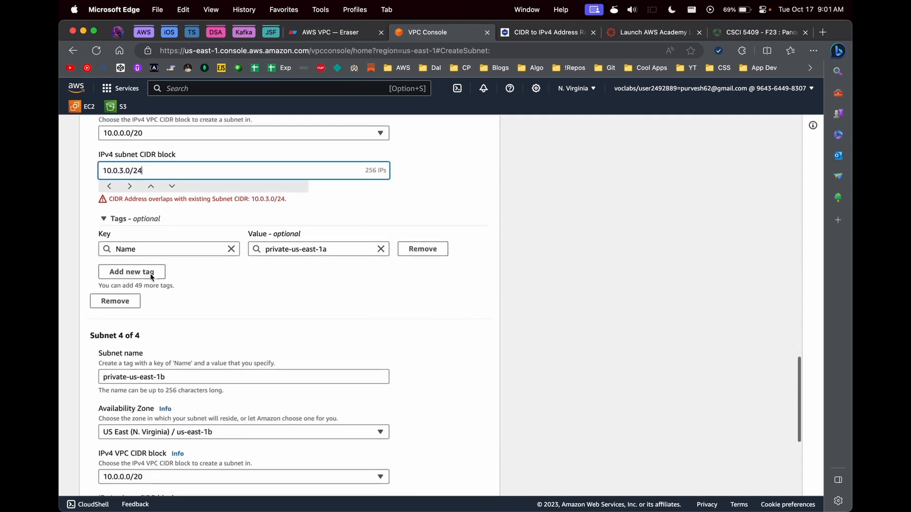
scroll(152, 276, "up", 10)
Step: Verify 10.0.2.0/24 in the CIDR calculator, which gives the range 10.0.2.0–10.0.2.255
left_click(155, 239)
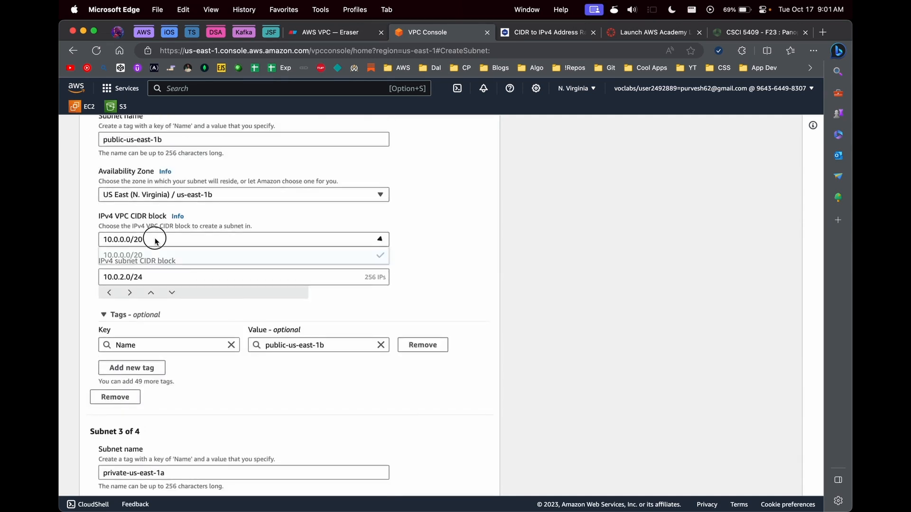
left_click(153, 256)
left_click(150, 276)
double_click(124, 276)
scroll(149, 276, "down", 5)
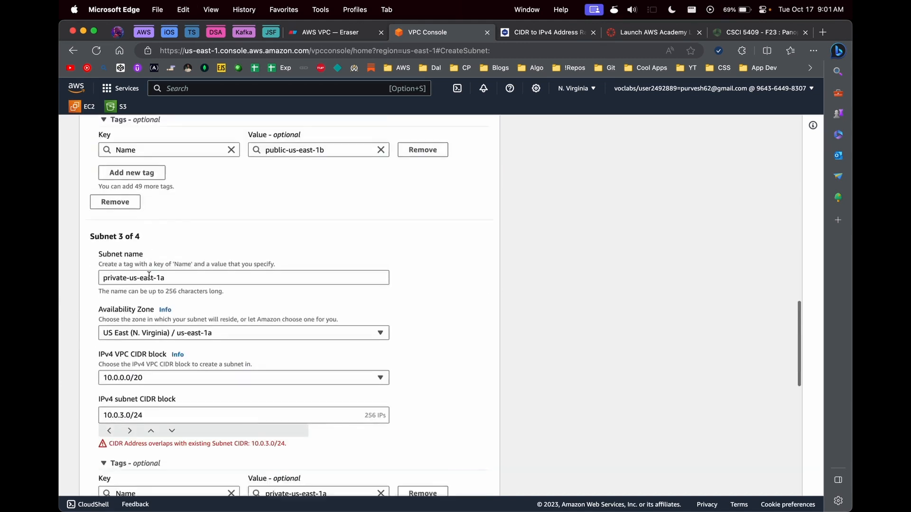
scroll(149, 276, "down", 2)
key("ctrl+Tab")
scroll(256, 315, "down", 1)
left_click(209, 383)
type("a")
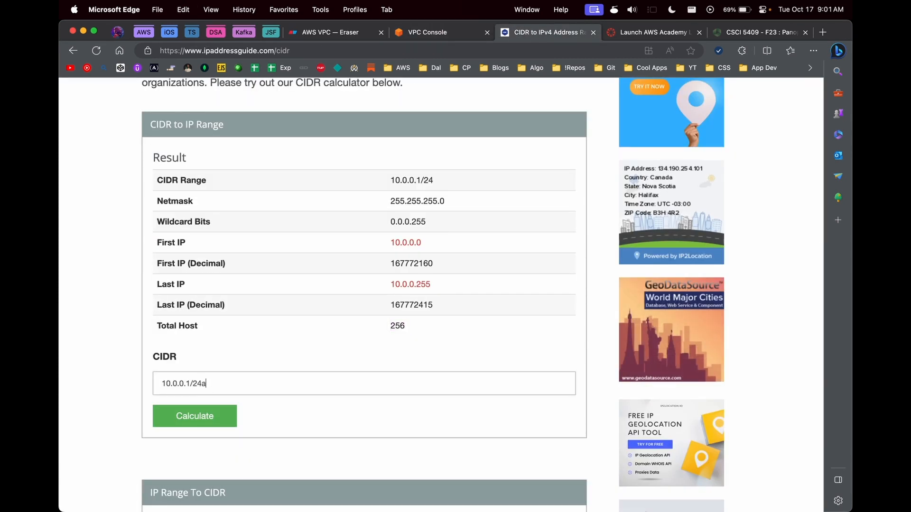
key("super+a")
type("10.0.2.0/24")
left_click(195, 416)
scroll(401, 359, "down", 3)
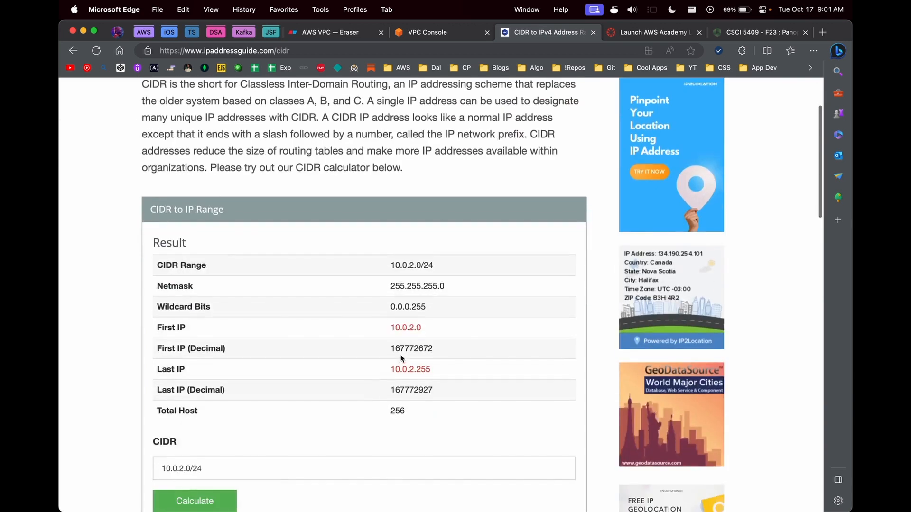
Step: Restore subnet 3's CIDR block to 10.0.3.0/24
key("ctrl+shift+Tab")
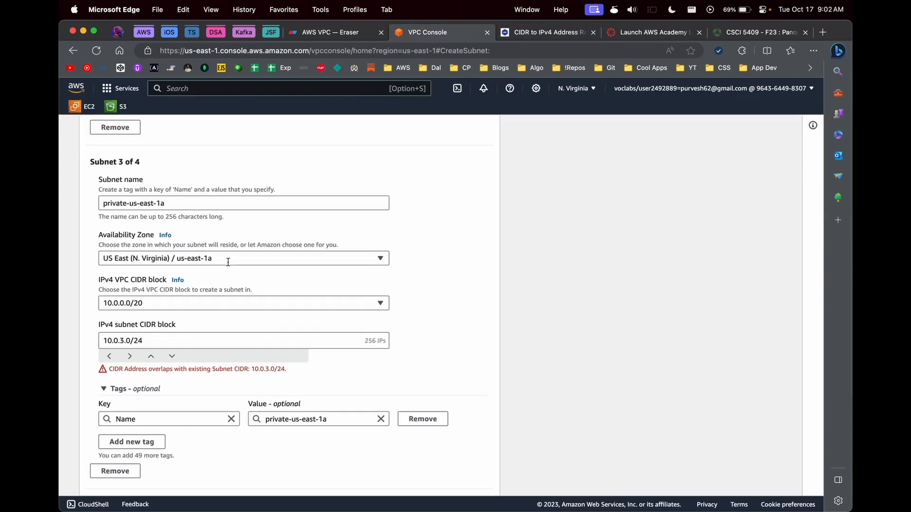
left_click(169, 340)
key("BackSpace")
key("BackSpace")
key("BackSpace")
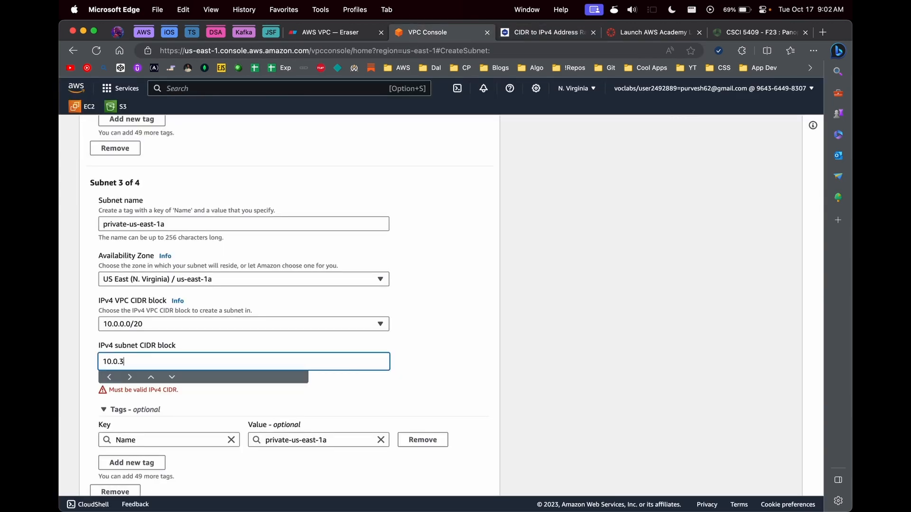
type("/24")
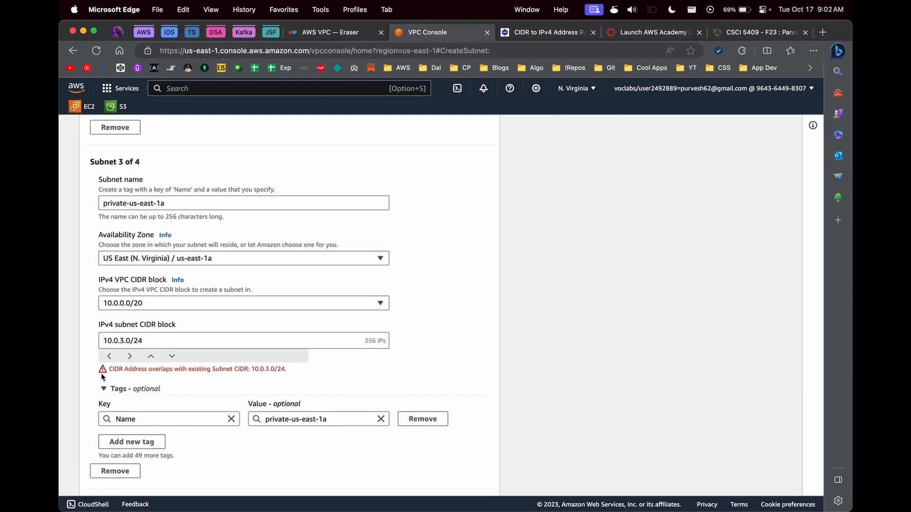
Step: Change subnet 4's CIDR block to 10.0.4.0/24, clearing the overlap warning
scroll(102, 377, "down", 6)
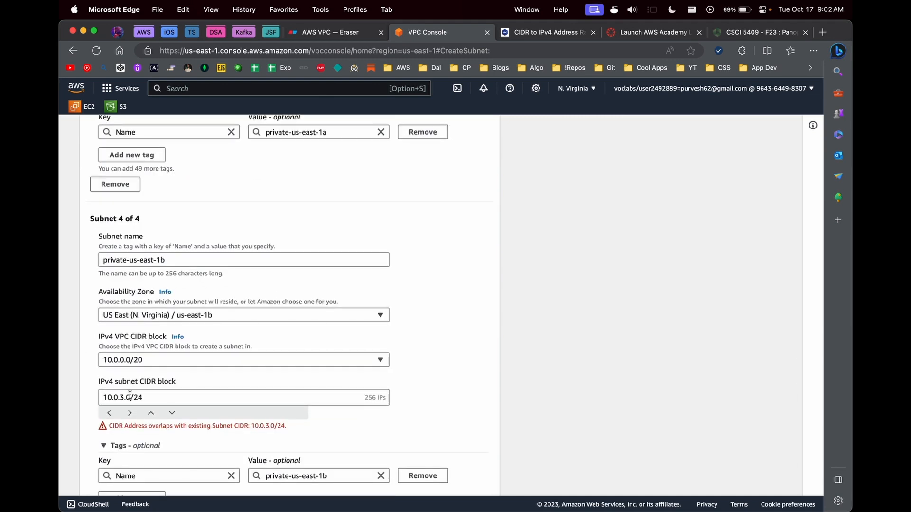
left_click(125, 397)
key("BackSpace")
type("4")
left_click(486, 352)
scroll(486, 352, "down", 3)
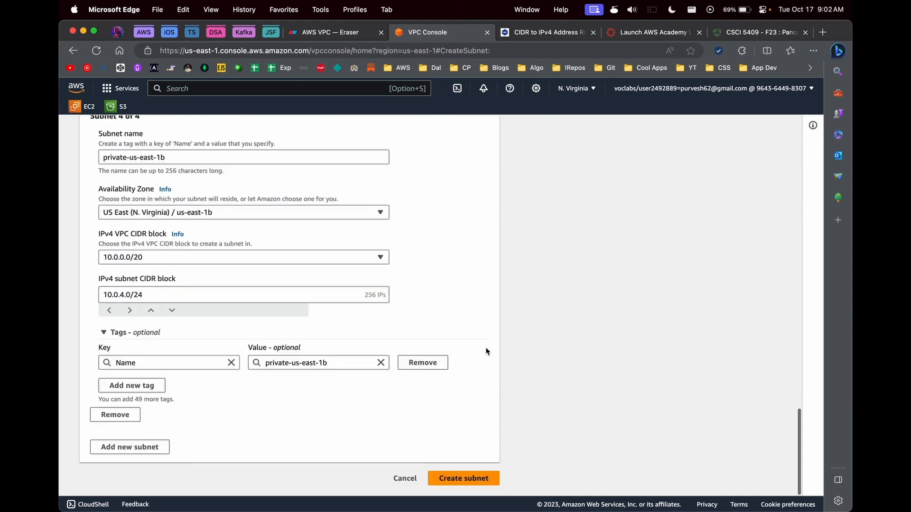
Step: Create the four subnets, list Your VPCs, and check the Public Subnet in the diagram
left_click(464, 478)
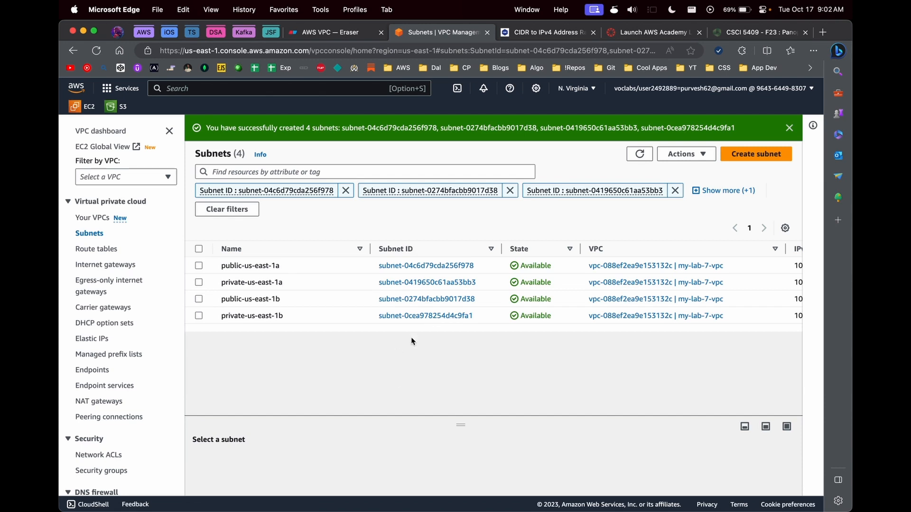
left_click(93, 218)
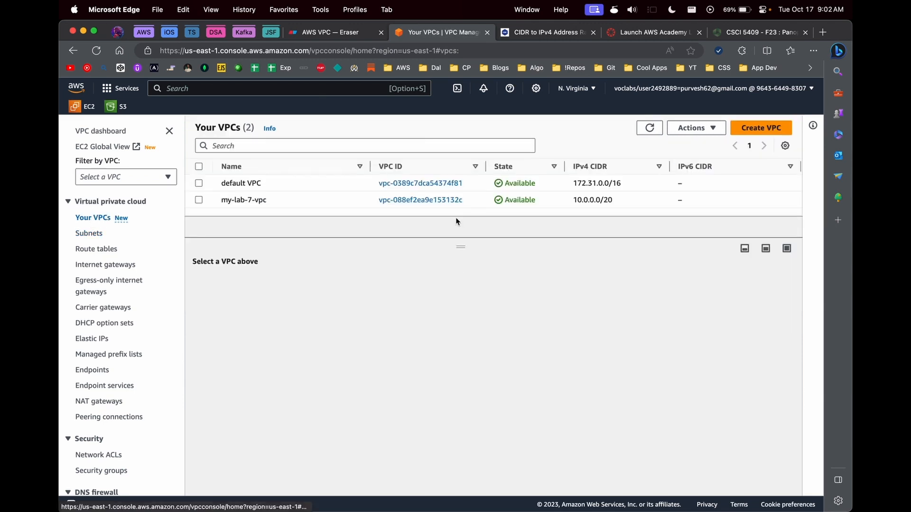
left_click(331, 32)
scroll(501, 362, "up", 3)
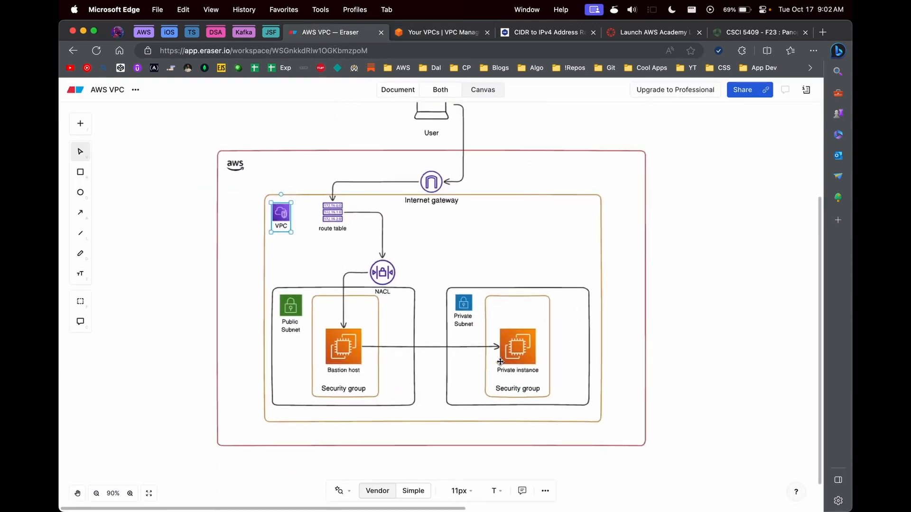
scroll(500, 362, "up", 1)
scroll(501, 362, "right", 1)
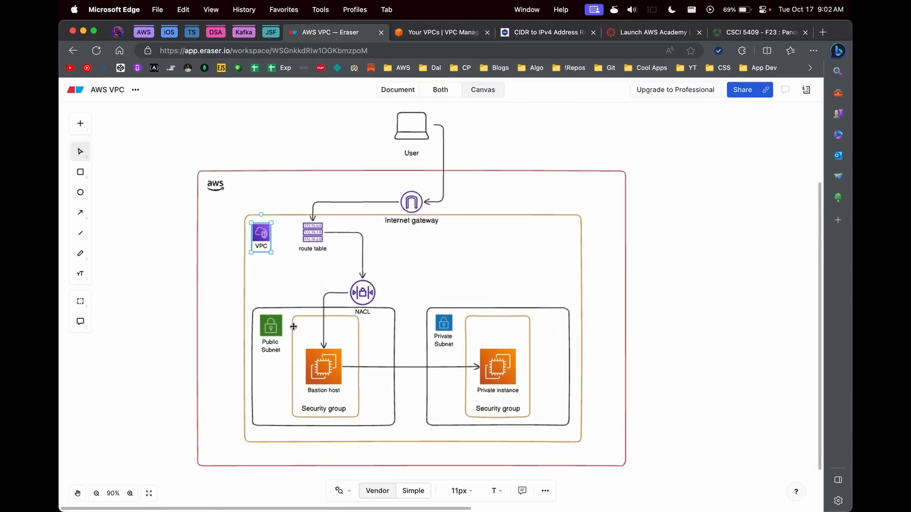
left_click(277, 324)
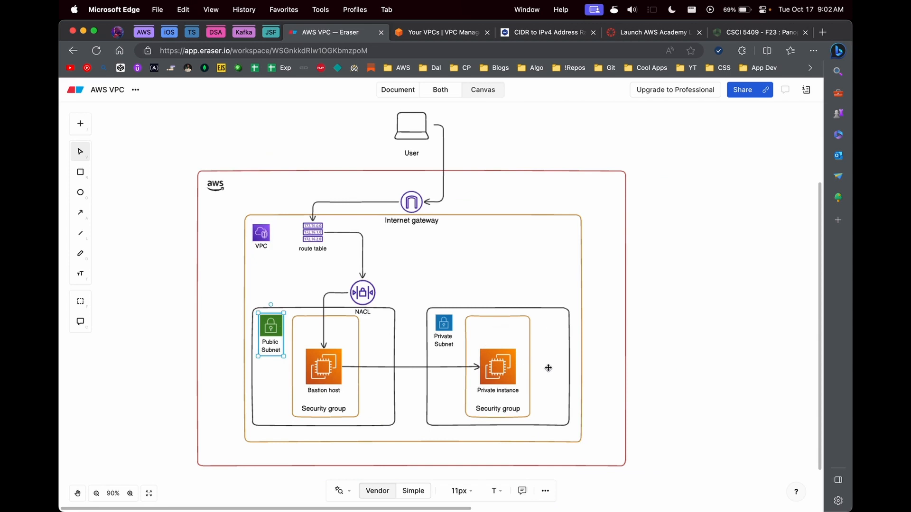
left_click(440, 32)
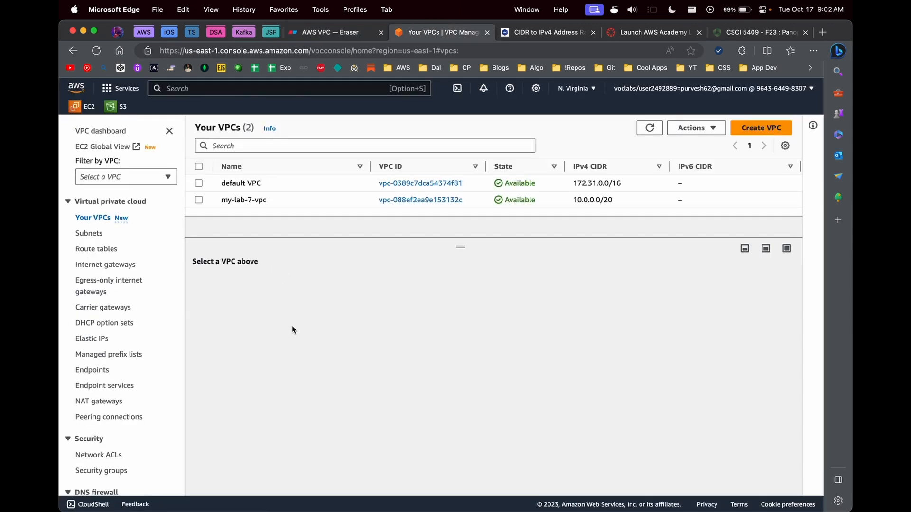
Step: Open EC2 in a new tab and go to its empty Instances list
left_click_drag(449, 242, 457, 288)
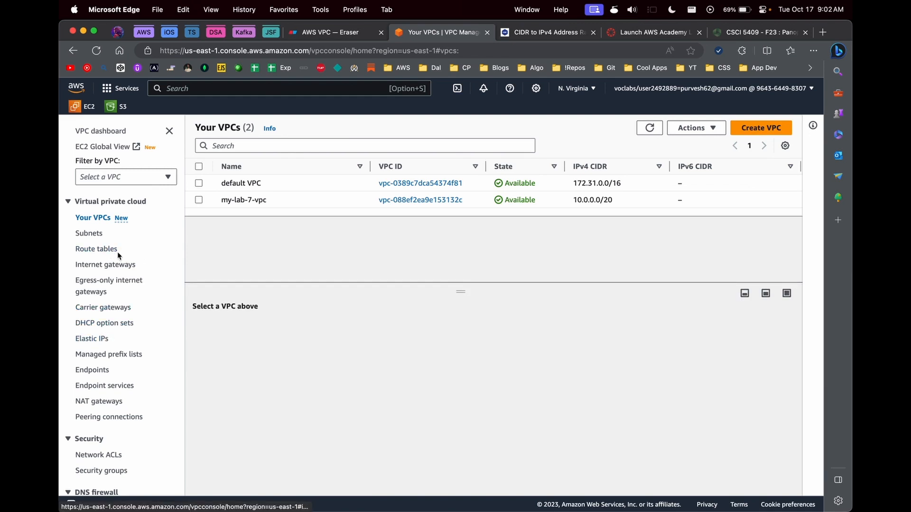
right_click(72, 106)
left_click(93, 116)
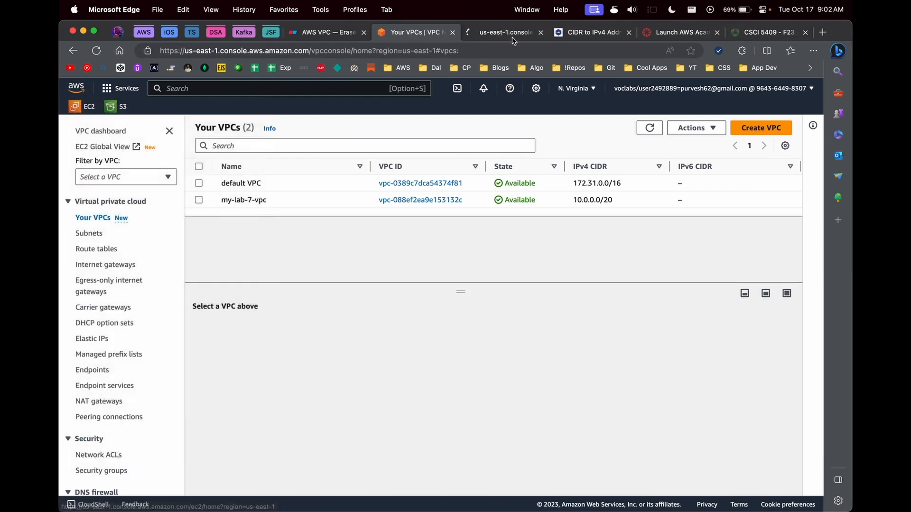
left_click(512, 39)
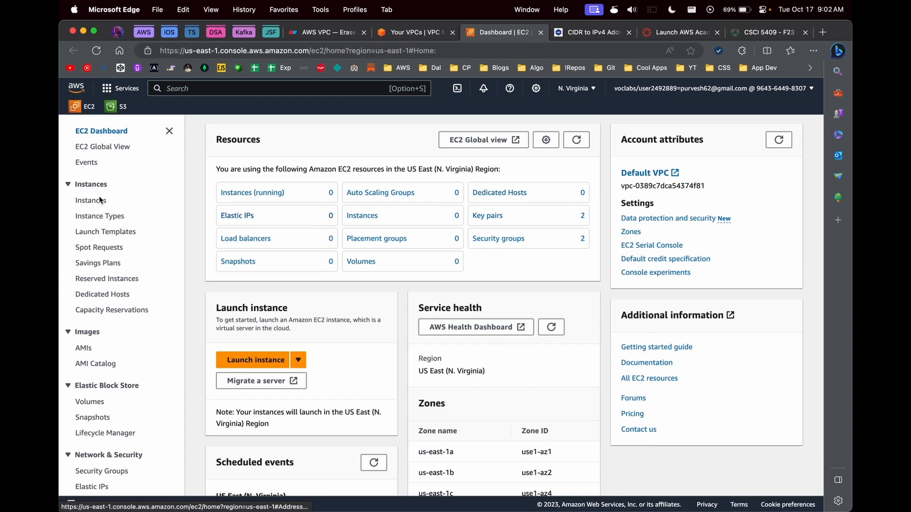
left_click(89, 201)
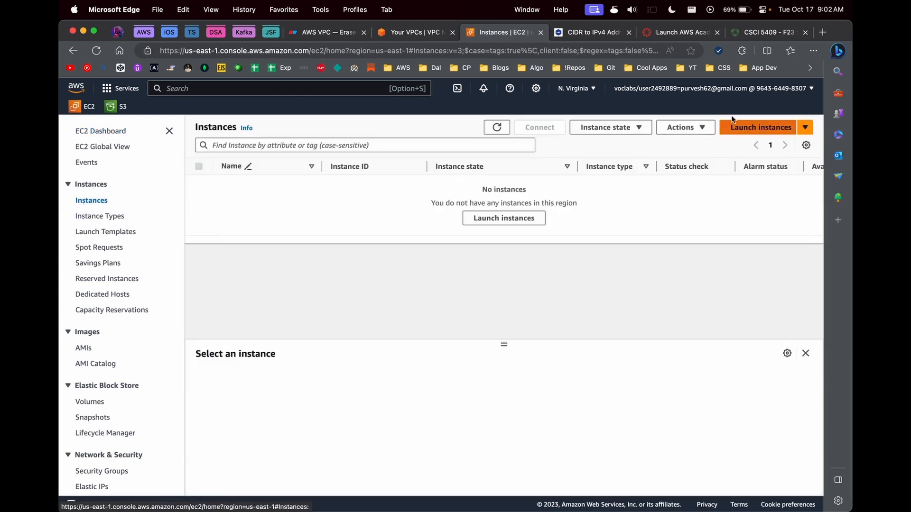
Step: Start a new instance named bastion-instance using key pair my-key-pair
left_click(735, 126)
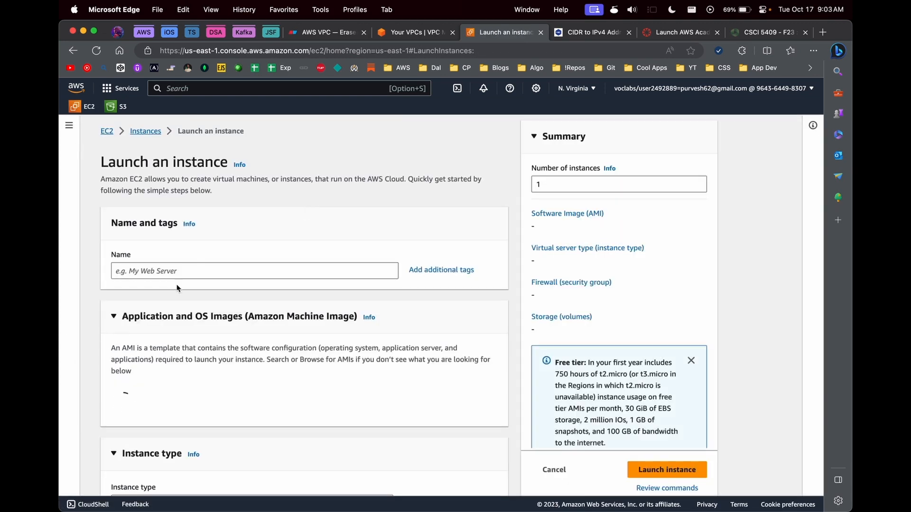
left_click(180, 271)
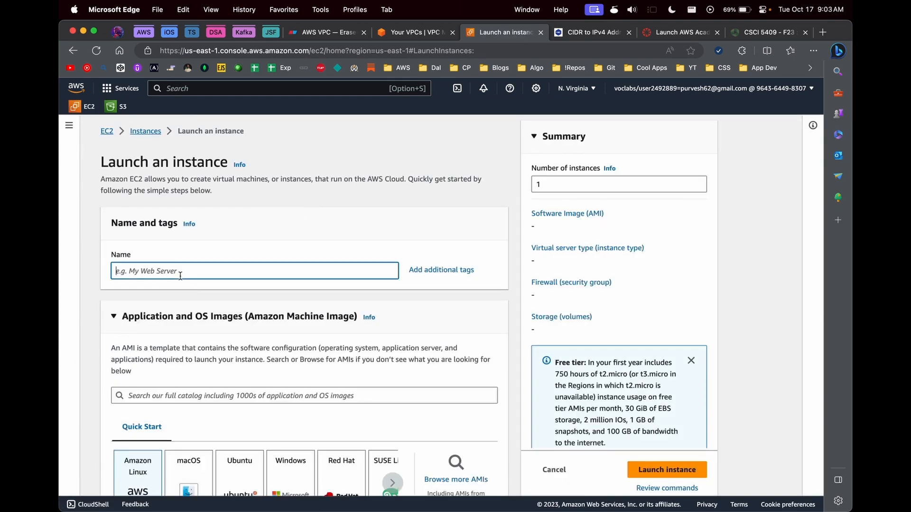
type("public-")
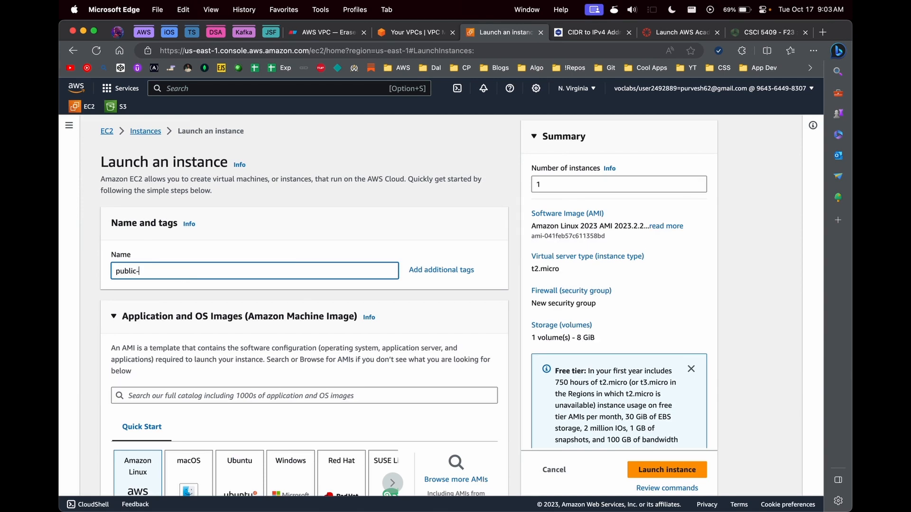
type("instance")
key("super+a")
type("bastion-instance")
scroll(159, 273, "down", 5)
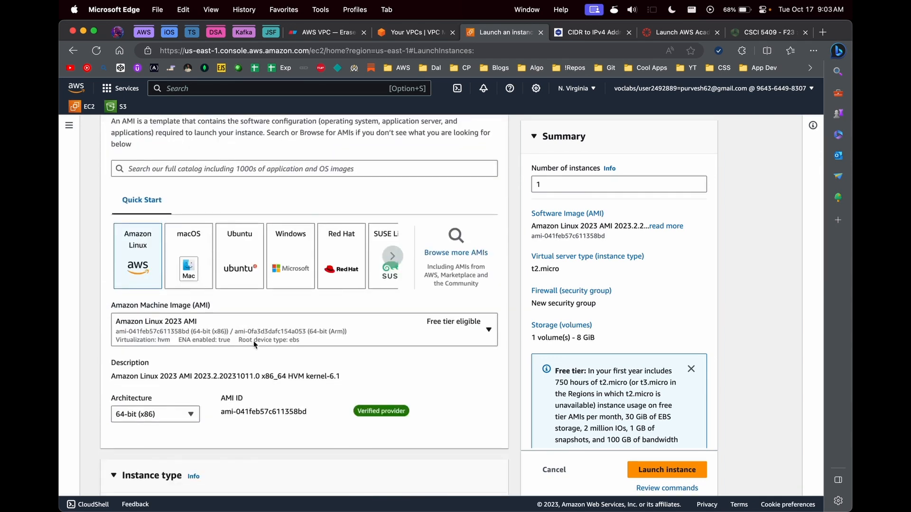
scroll(253, 341, "down", 5)
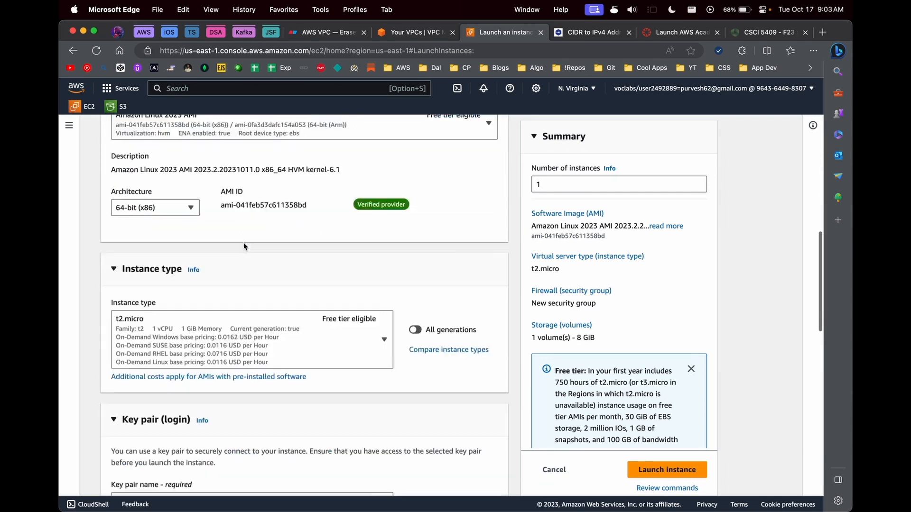
scroll(243, 246, "down", 4)
left_click(220, 343)
left_click(190, 417)
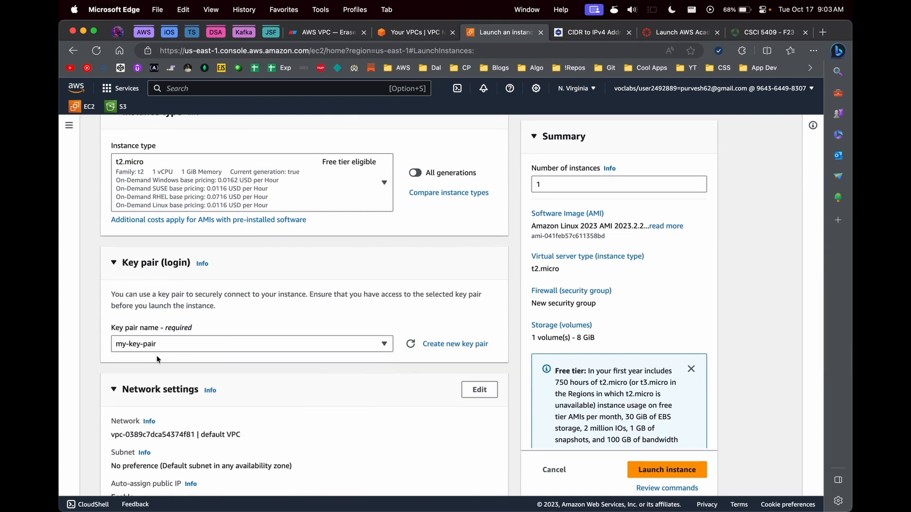
Step: Set the network to my-lab-7-vpc with subnet public-us-east-1a
scroll(157, 359, "down", 2)
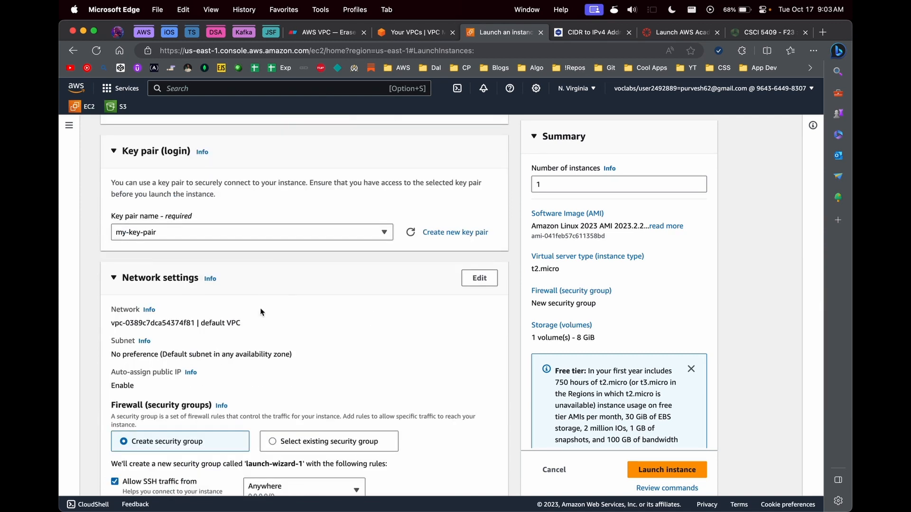
left_click(484, 284)
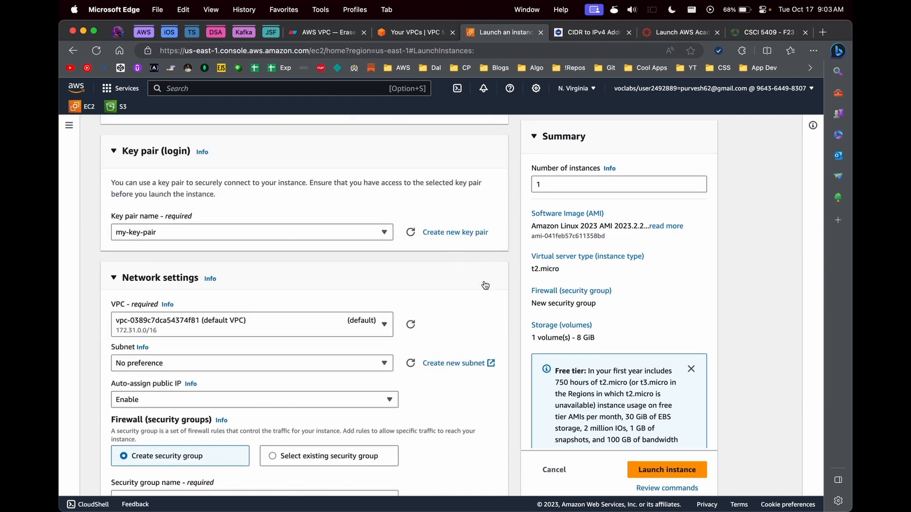
left_click(287, 332)
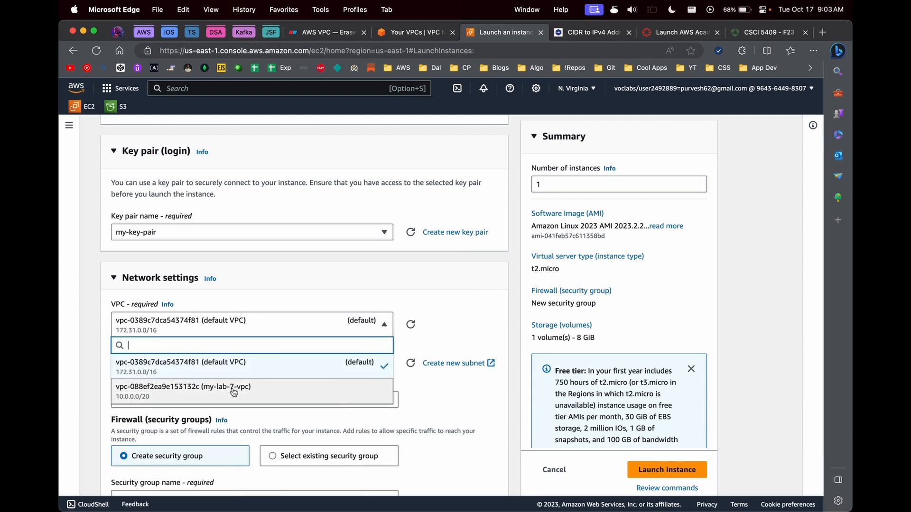
left_click(214, 392)
left_click(251, 371)
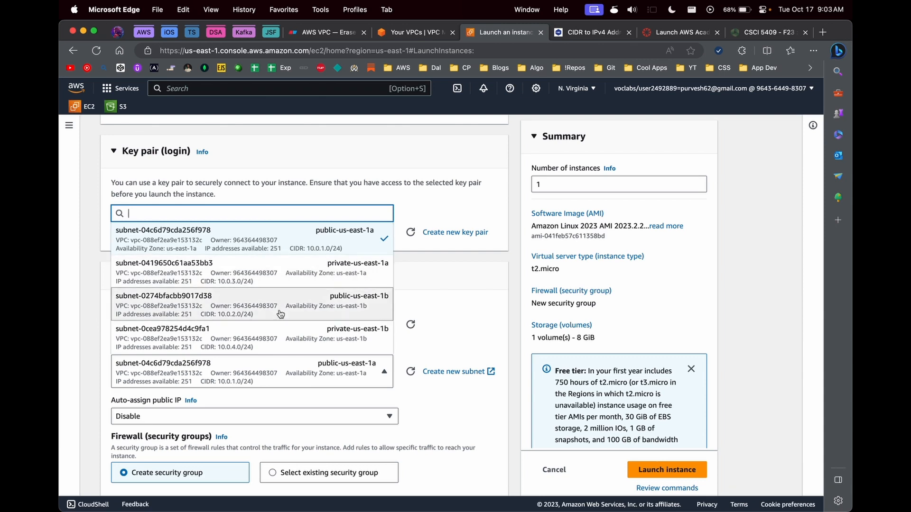
left_click(324, 238)
Step: Name the new security group bastion-host-sg and launch the instance
scroll(281, 309, "down", 5)
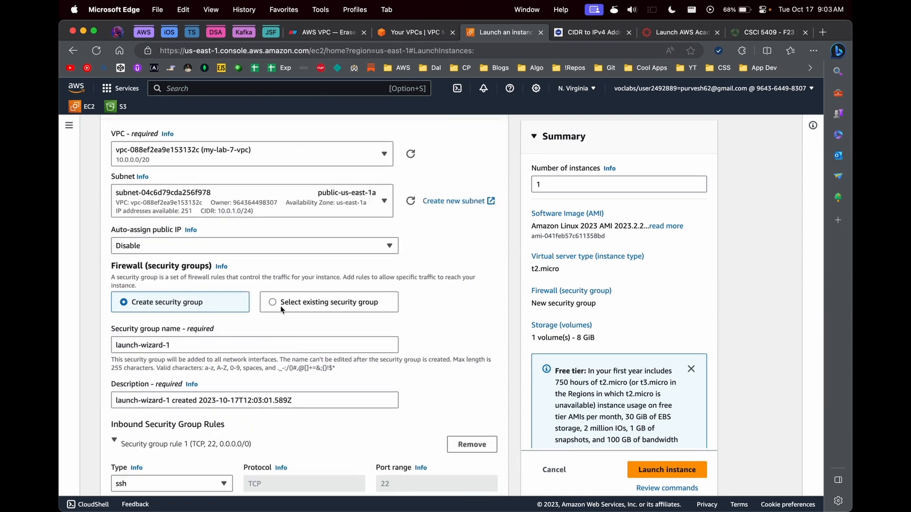
triple_click(205, 348)
type("b")
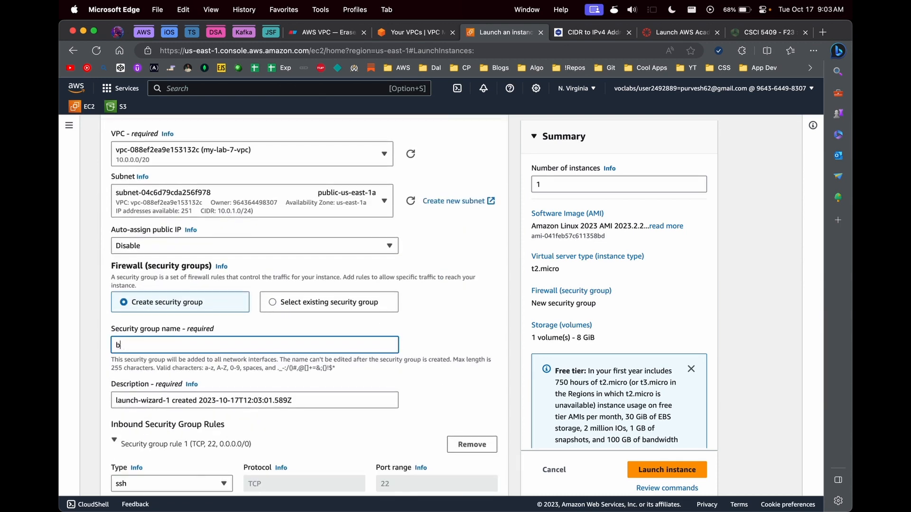
type("astion-host-sg")
scroll(322, 352, "down", 10)
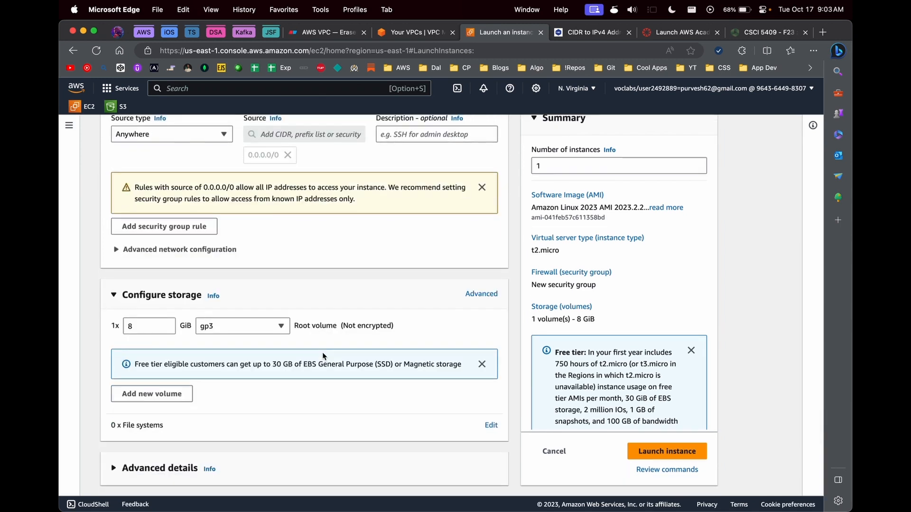
scroll(323, 352, "up", 10)
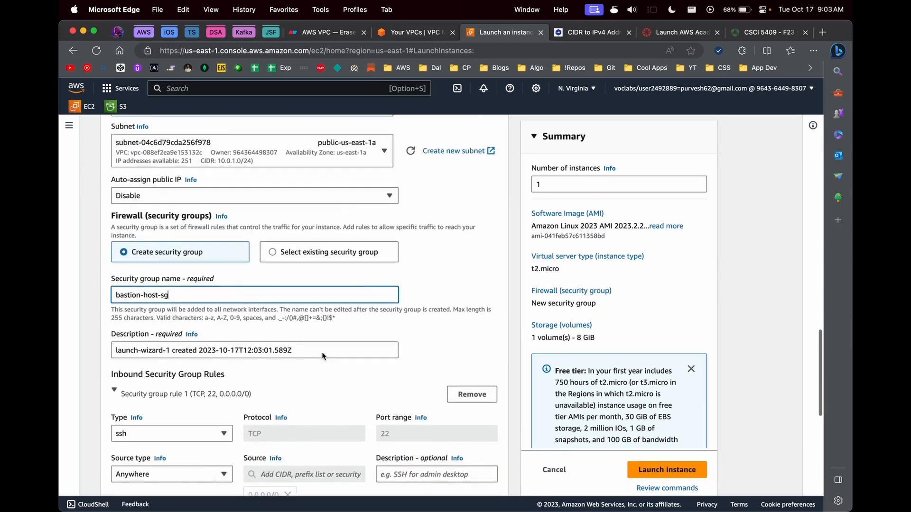
scroll(322, 353, "down", 2)
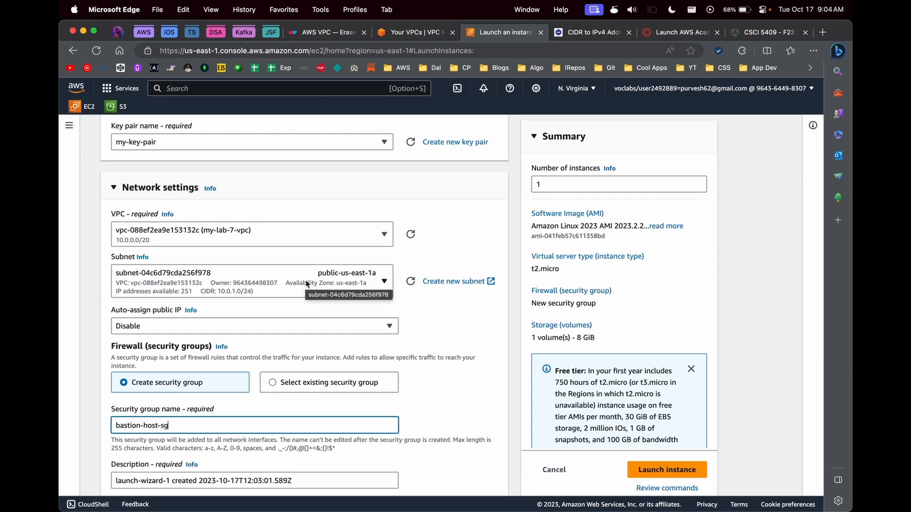
scroll(306, 284, "down", 3)
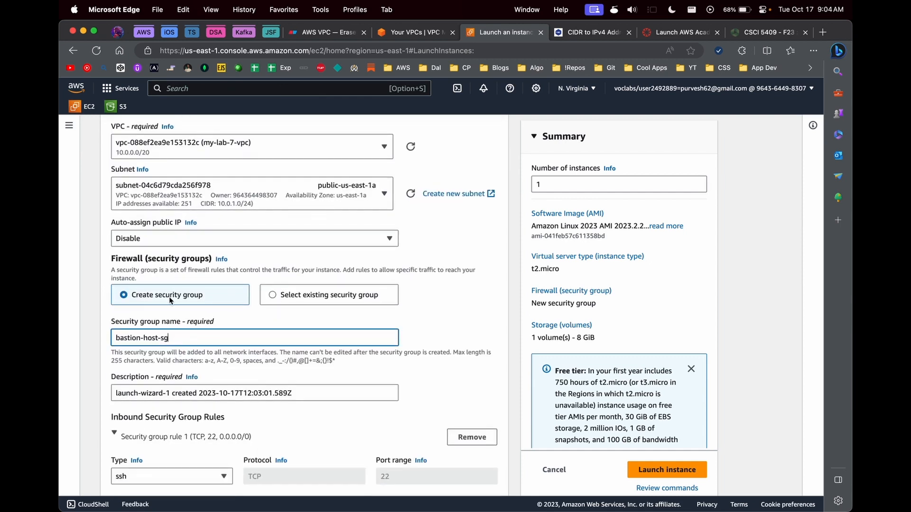
left_click_drag(181, 337, 115, 337)
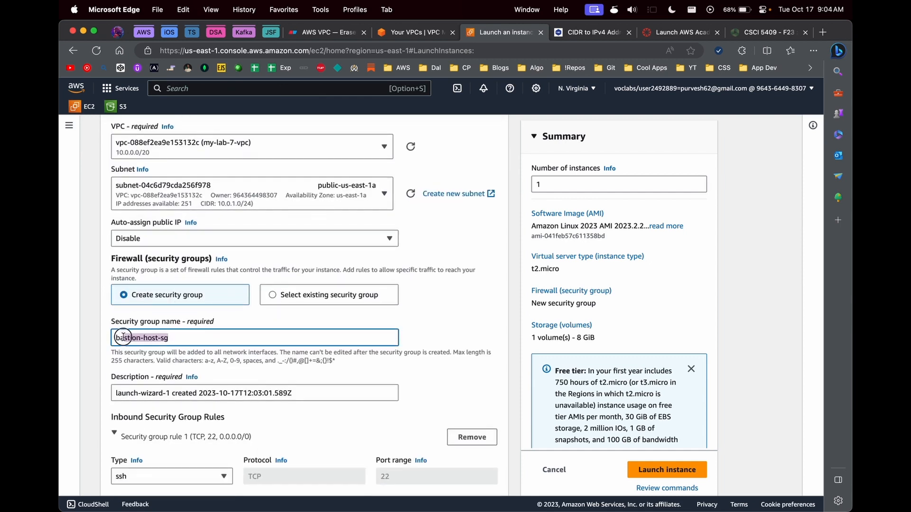
scroll(276, 379, "down", 1)
scroll(276, 380, "down", 10)
left_click(648, 469)
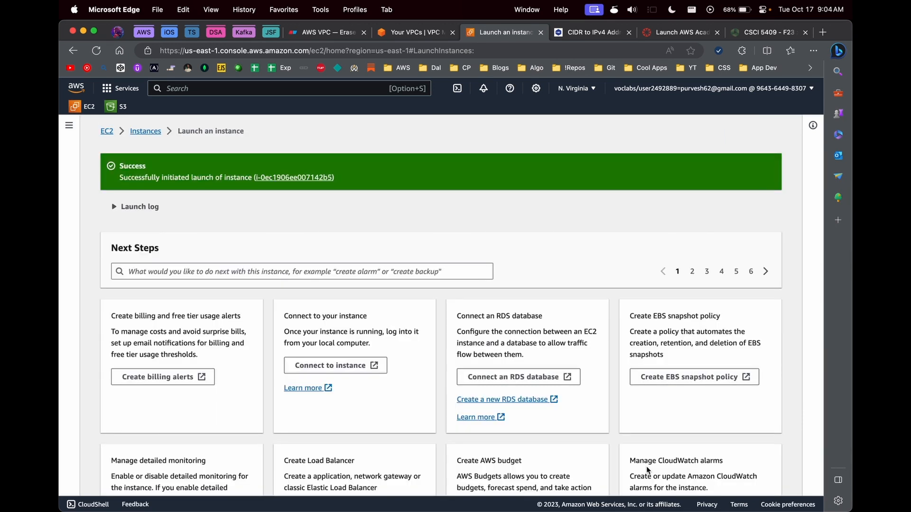
Step: Inspect bastion-instance's details and confirm it has no public IPv4 address
left_click(313, 178)
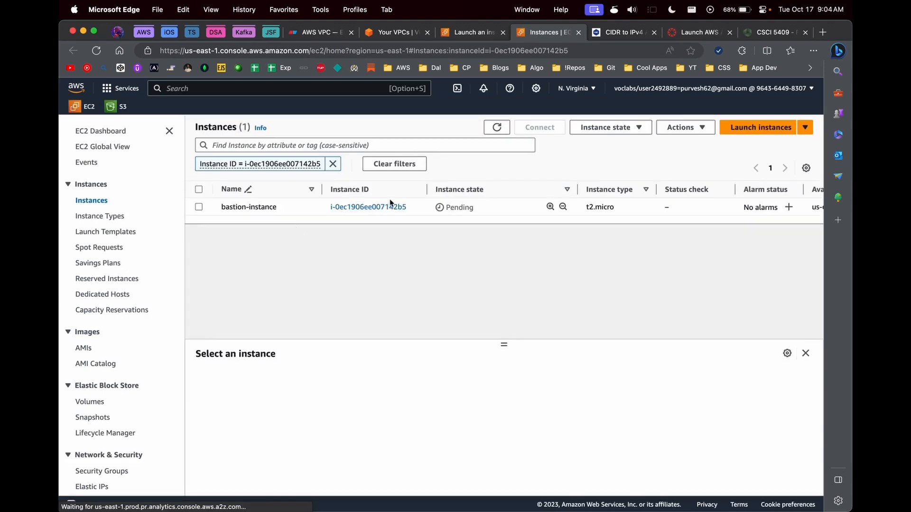
left_click(344, 209)
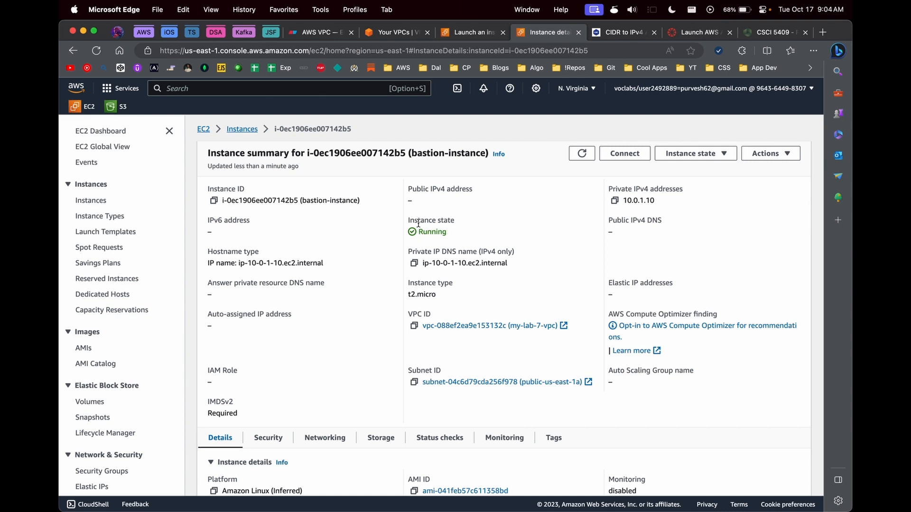
left_click_drag(407, 203, 430, 205)
left_click_drag(418, 189, 474, 189)
left_click(421, 215)
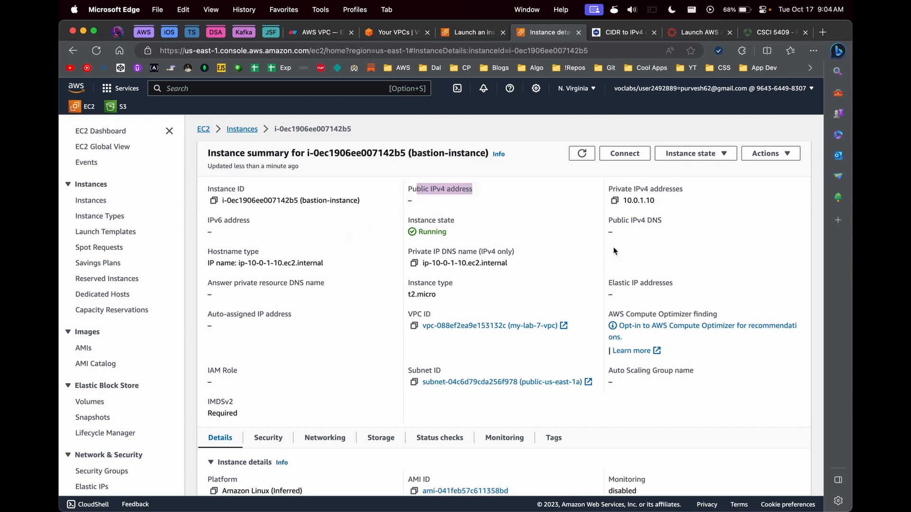
left_click(444, 219)
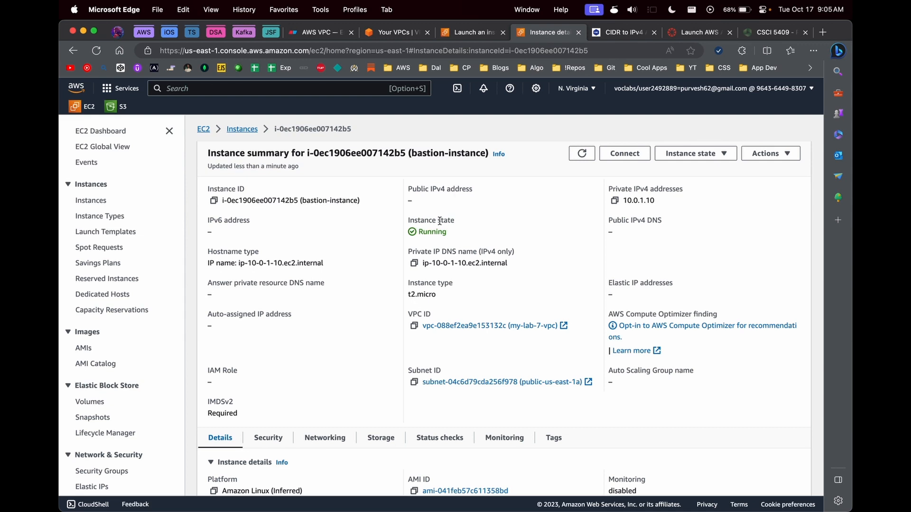
double_click(411, 200)
Step: Terminate bastion-instance
left_click(694, 153)
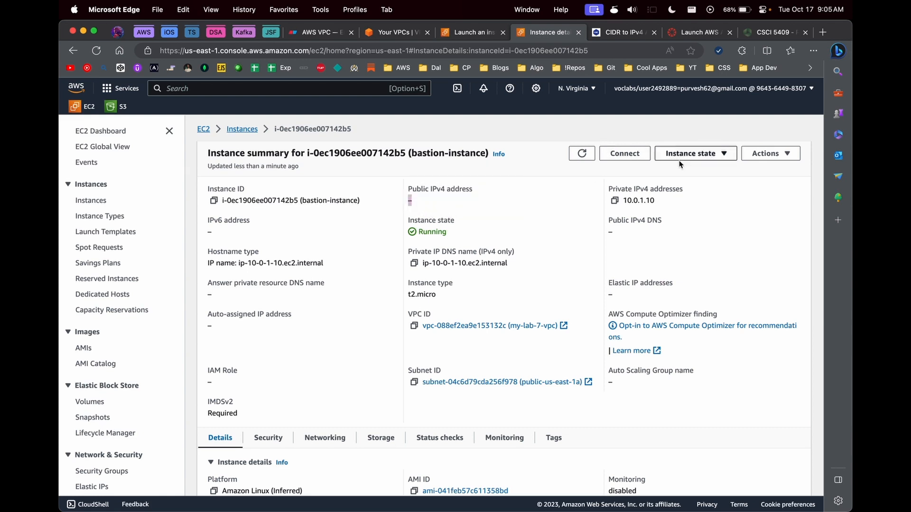
left_click(688, 235)
left_click(677, 383)
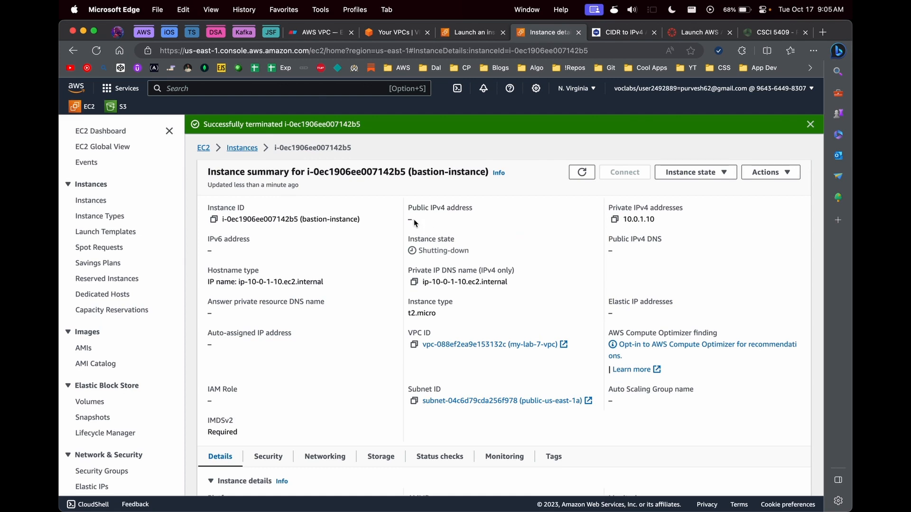
left_click_drag(407, 207, 470, 207)
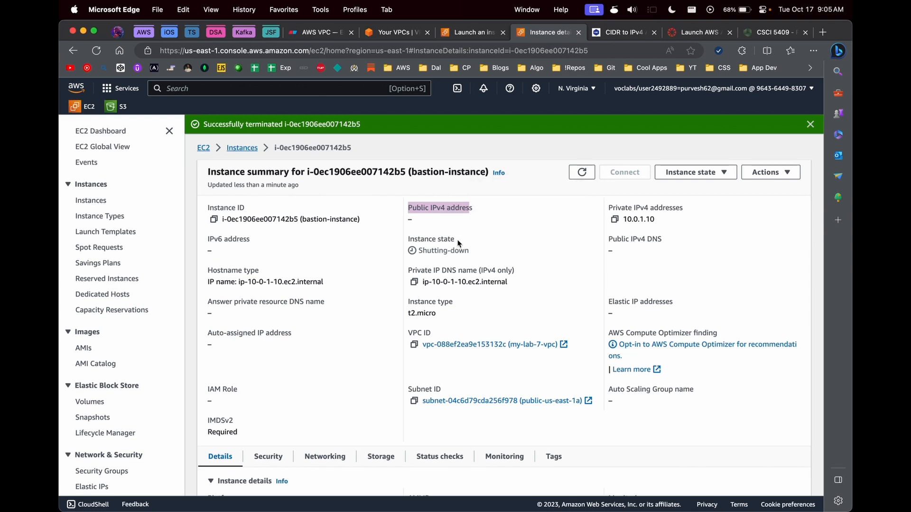
Step: Start a new instance launch named public-instance using key pair my-key-pair
left_click(237, 148)
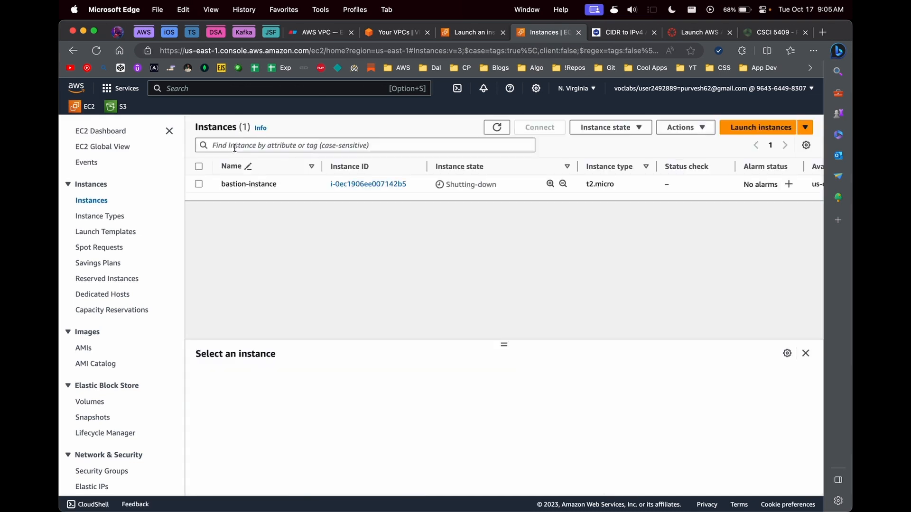
left_click(759, 128)
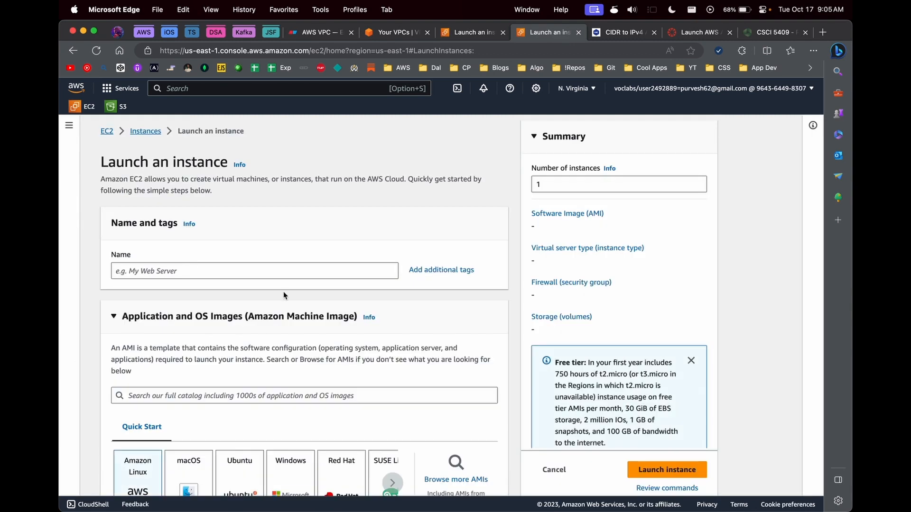
left_click(267, 276)
type("public-instance")
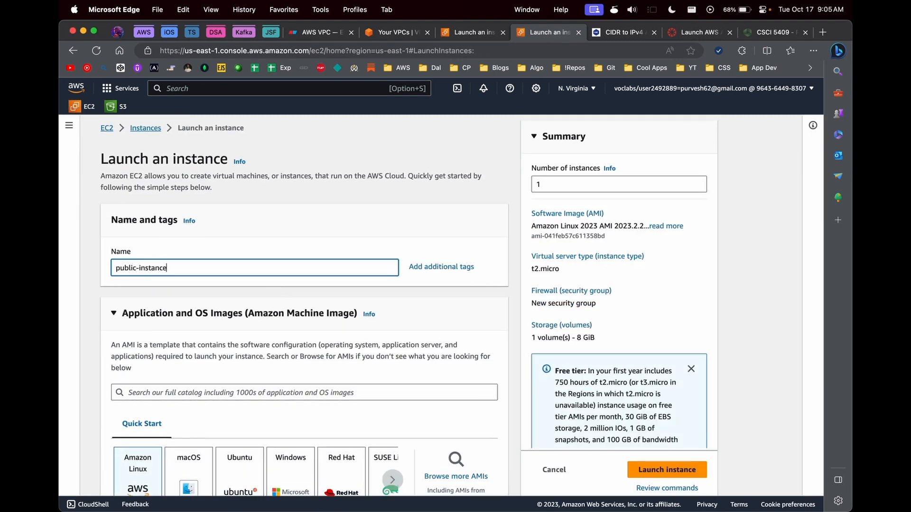
scroll(303, 308, "down", 15)
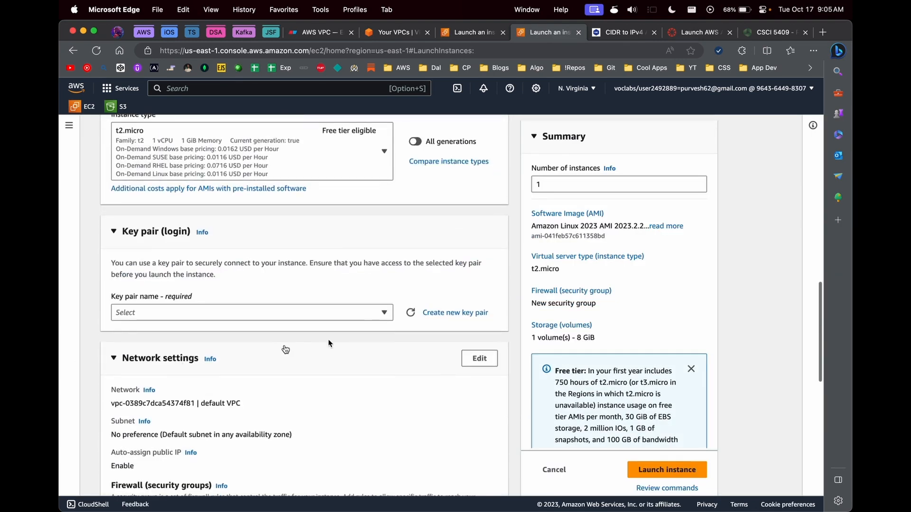
left_click(237, 312)
left_click(240, 392)
Step: Place the instance in my-lab-7-vpc's public-us-east-1a subnet with public IP auto-assign enabled
scroll(474, 285, "down", 2)
left_click(479, 256)
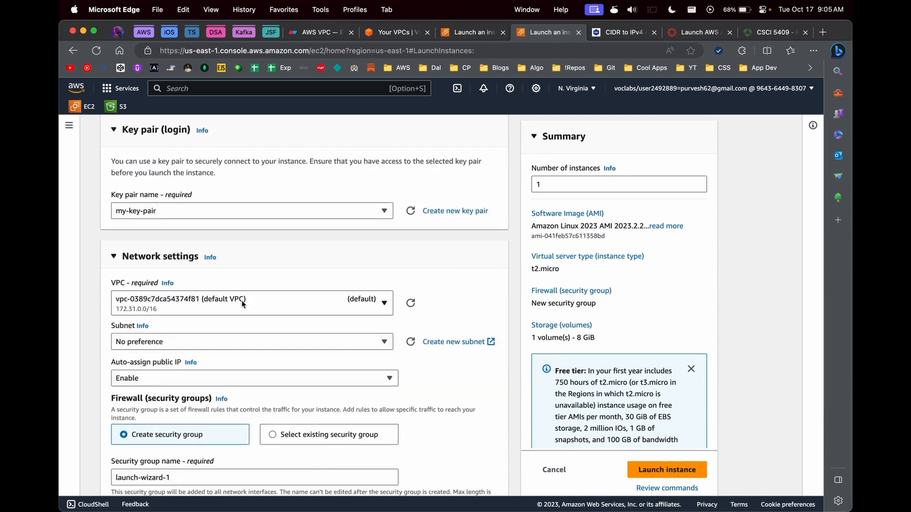
left_click(244, 304)
left_click(237, 372)
scroll(218, 351, "down", 3)
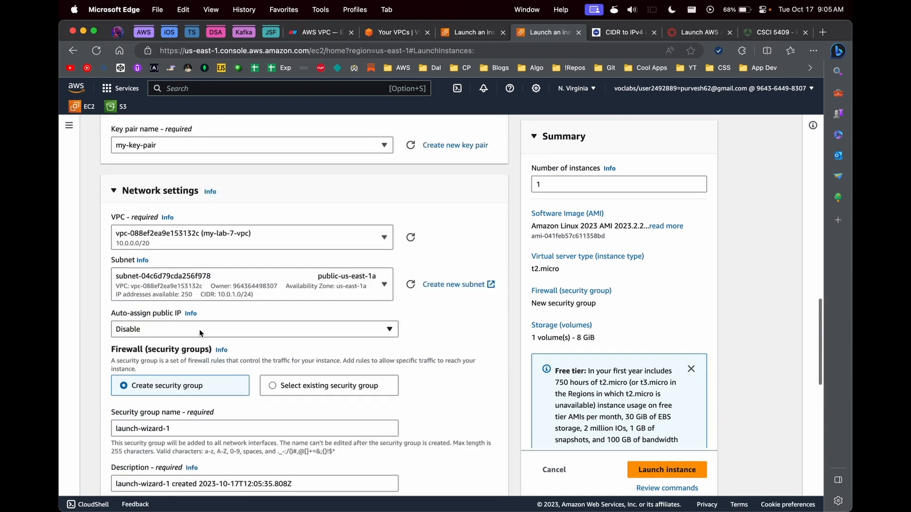
left_click(144, 327)
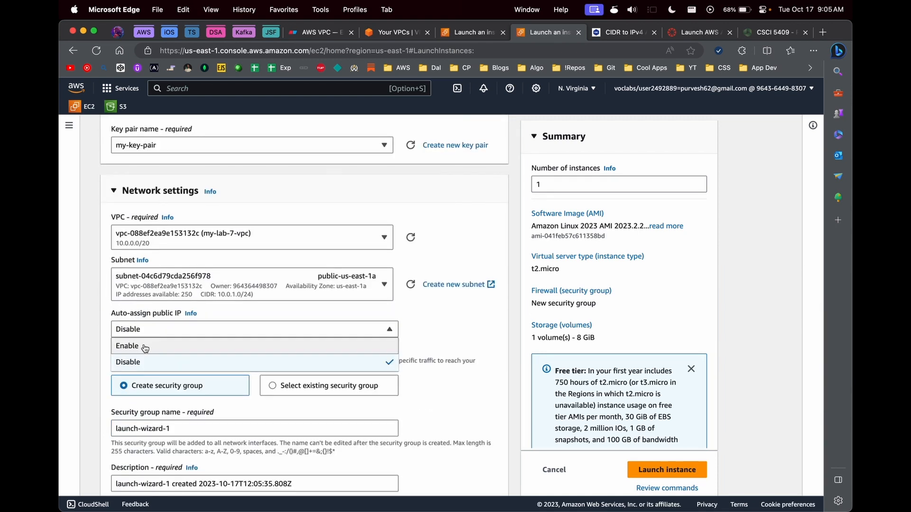
left_click(146, 350)
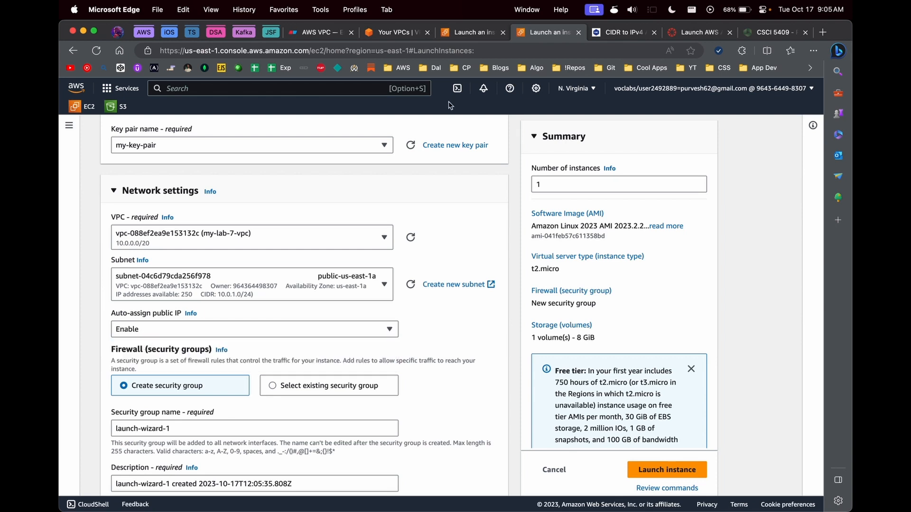
left_click(393, 32)
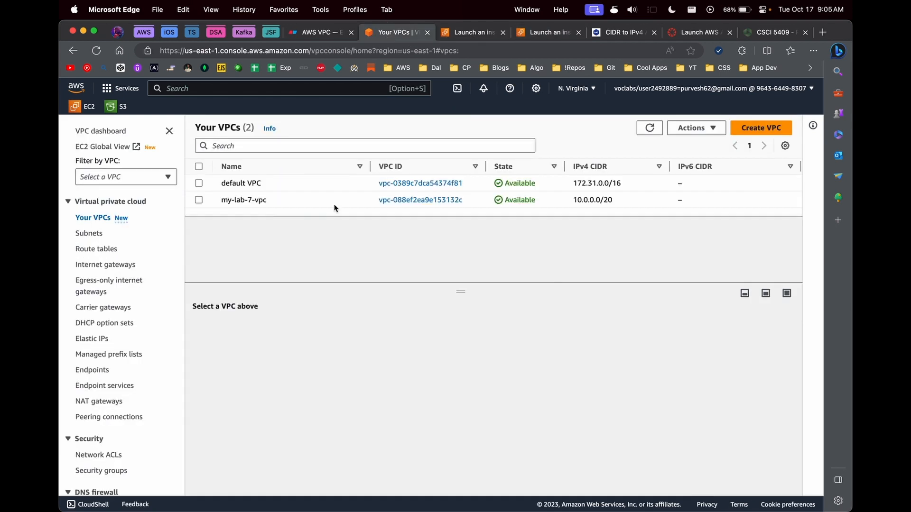
Step: Enable automatic public IPv4 assignment in subnet public-us-east-1a's settings, then resume the launch form
left_click(90, 233)
left_click(409, 281)
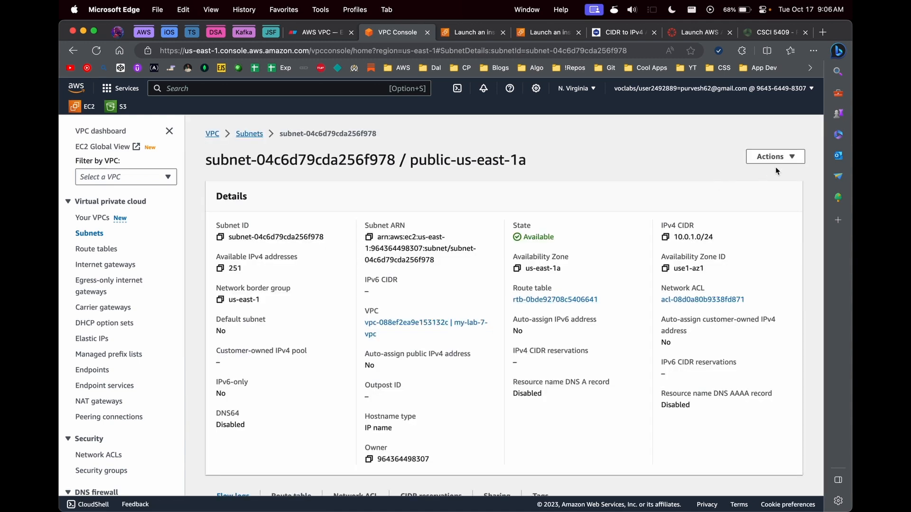
left_click(774, 157)
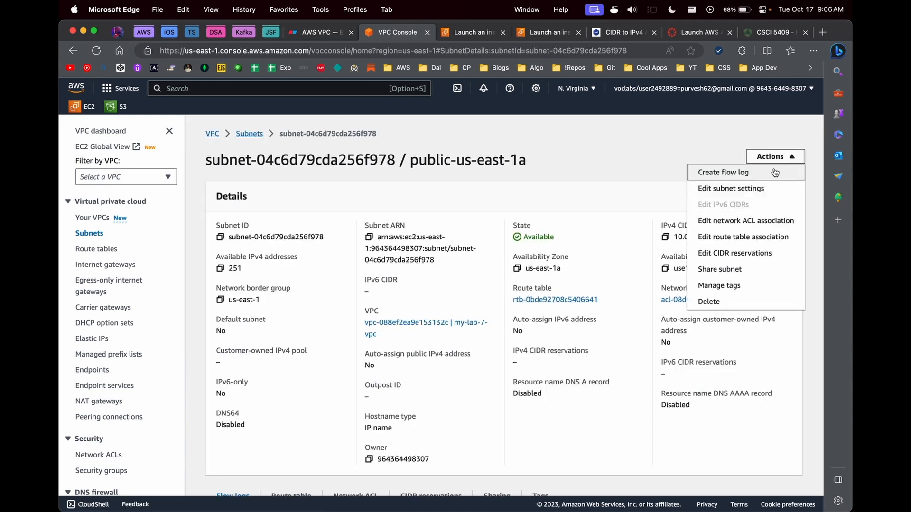
left_click(758, 190)
scroll(143, 273, "down", 2)
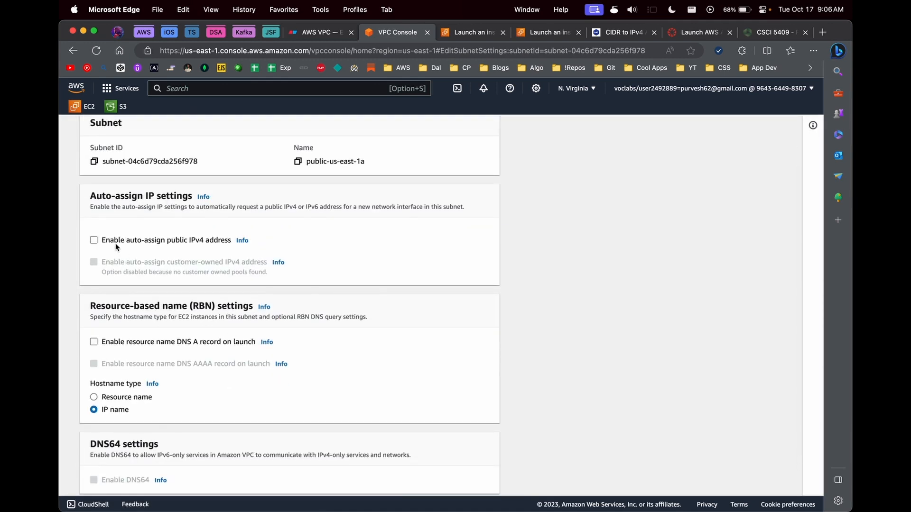
scroll(171, 244, "down", 1)
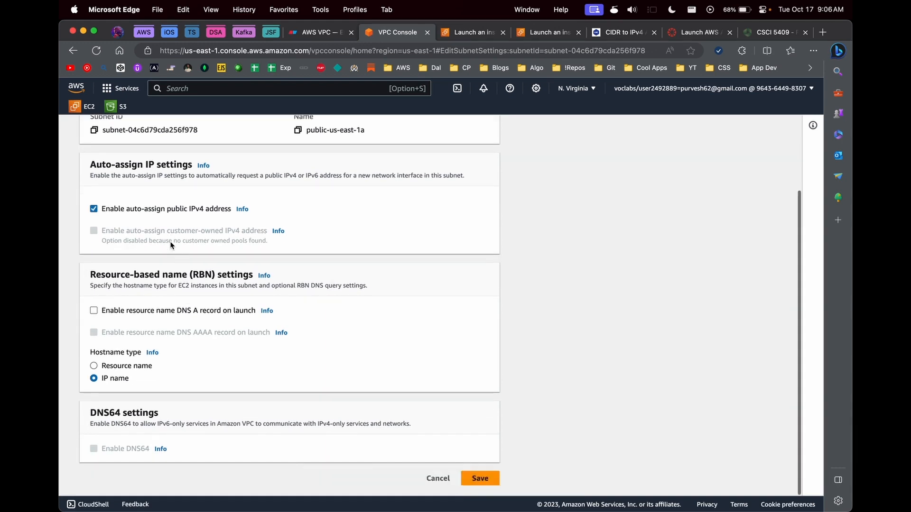
left_click(481, 477)
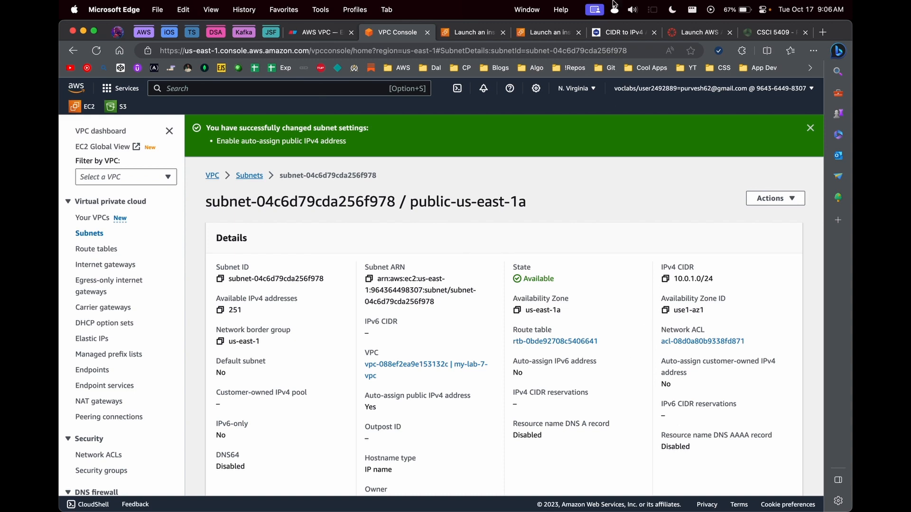
left_click(470, 33)
left_click(548, 33)
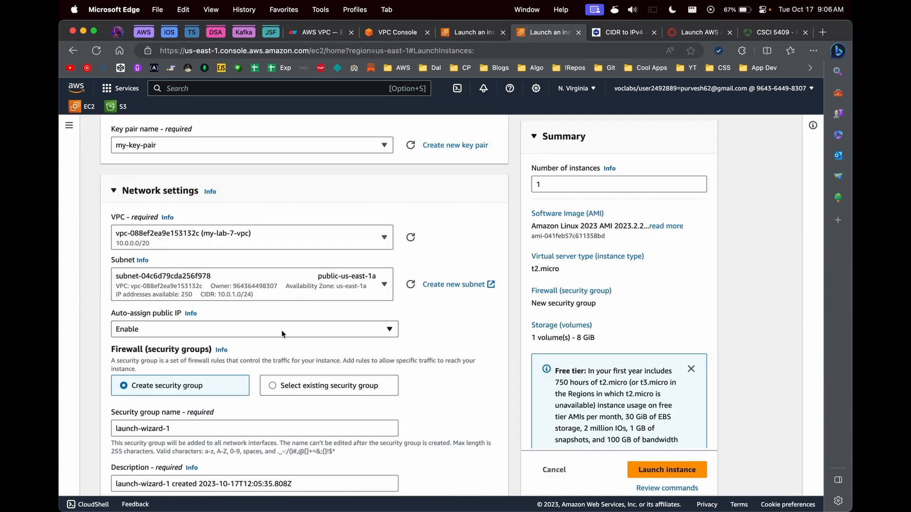
Step: Replace the default security group name with public-instance-sg, review the SSH rule, and launch
scroll(282, 333, "down", 2)
left_click(191, 387)
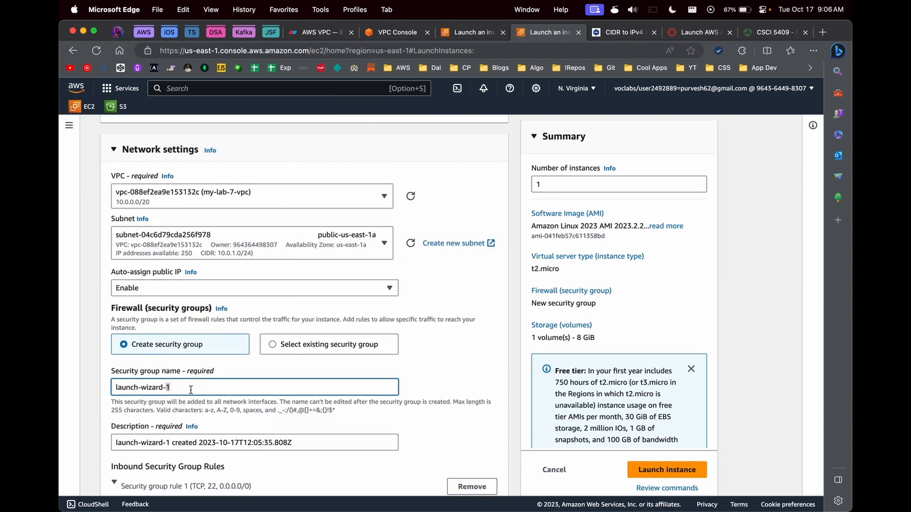
key("super+a")
type("public-instance-sg")
scroll(301, 487, "down", 10)
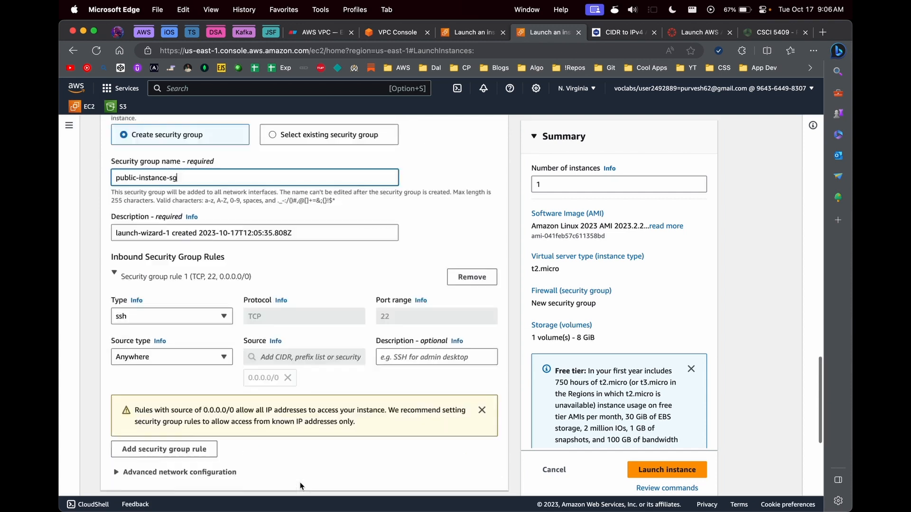
scroll(301, 487, "up", 10)
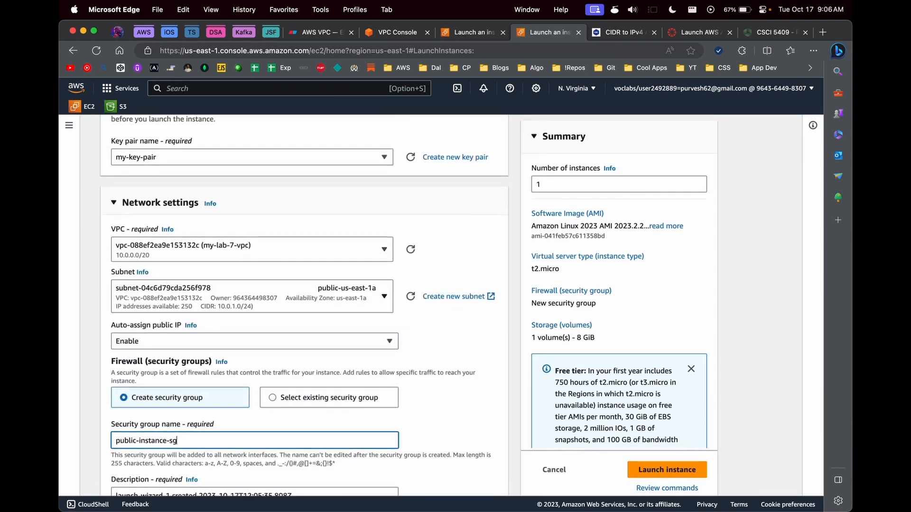
scroll(168, 335, "down", 3)
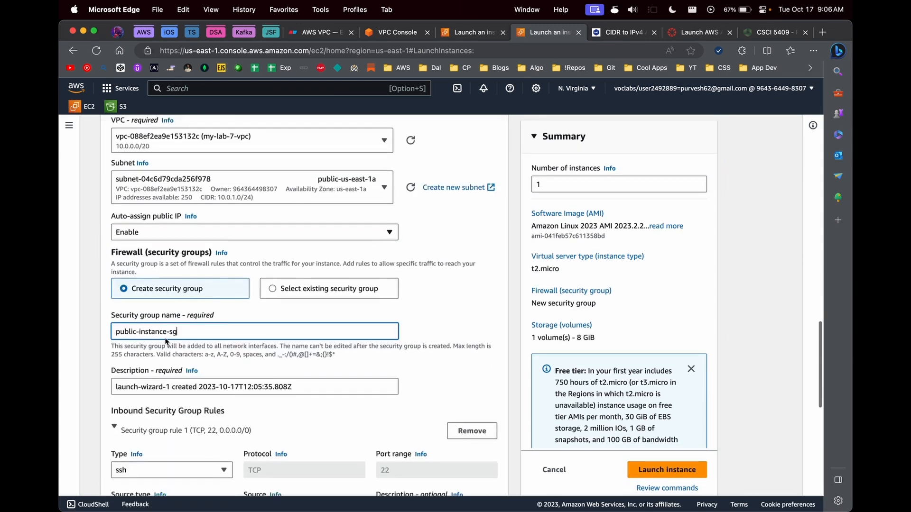
left_click(651, 471)
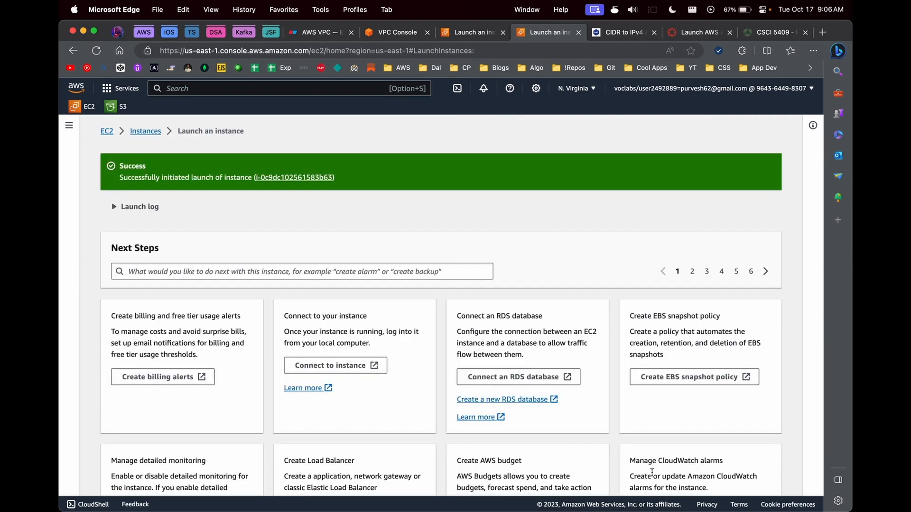
Step: Open public-instance's details and copy its public IPv4 address 44.204.97.34
left_click(311, 178)
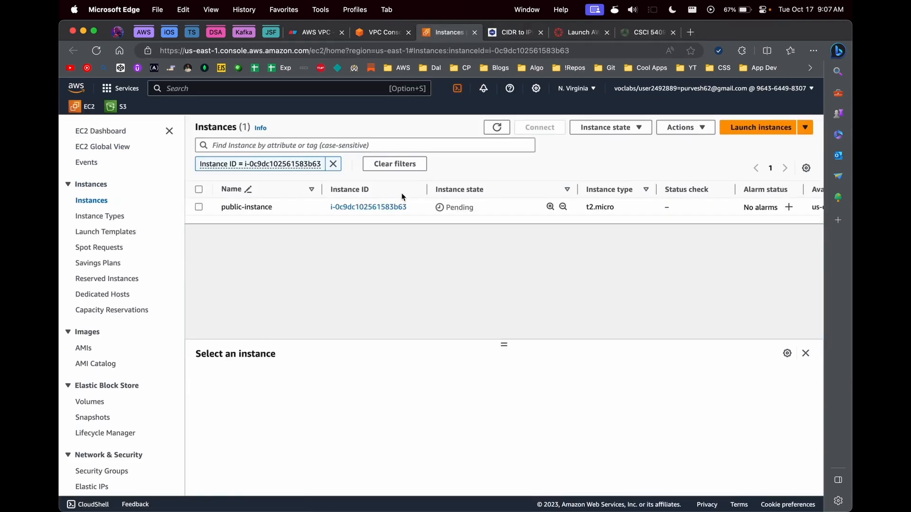
left_click(397, 207)
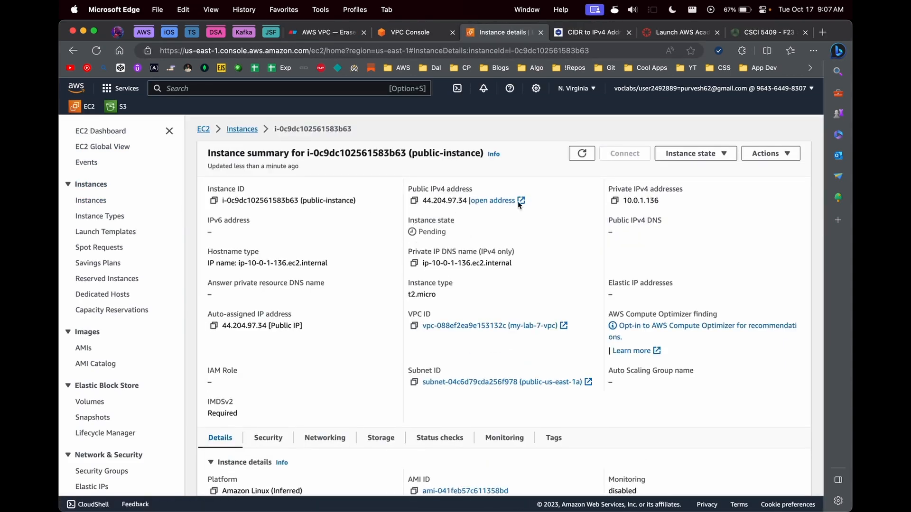
left_click(583, 154)
left_click(413, 200)
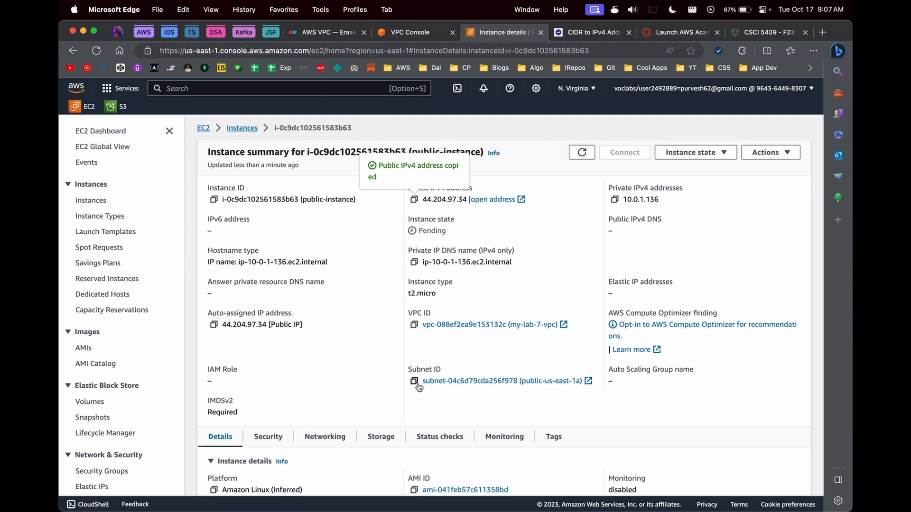
Step: Review the instance's security group rules, refresh its status, and recopy the public IP
scroll(360, 285, "down", 3)
left_click(267, 301)
scroll(427, 389, "down", 3)
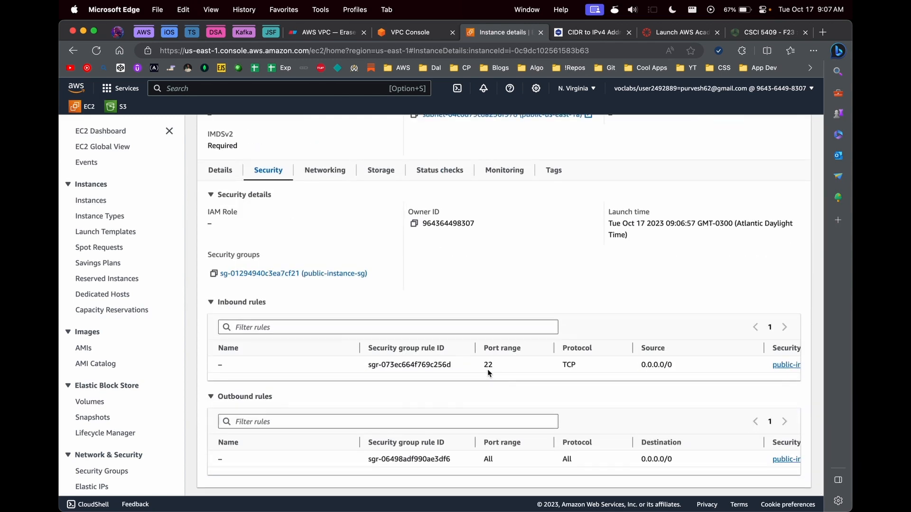
scroll(488, 369, "up", 6)
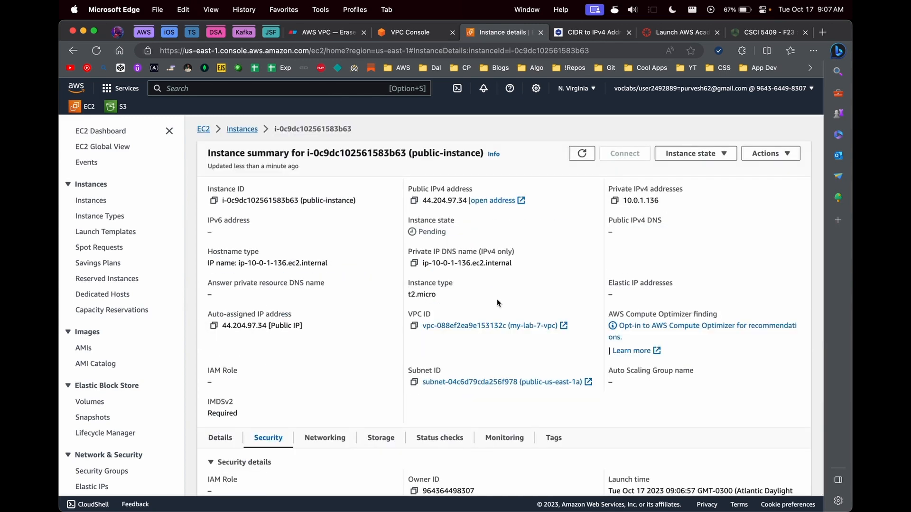
left_click(580, 159)
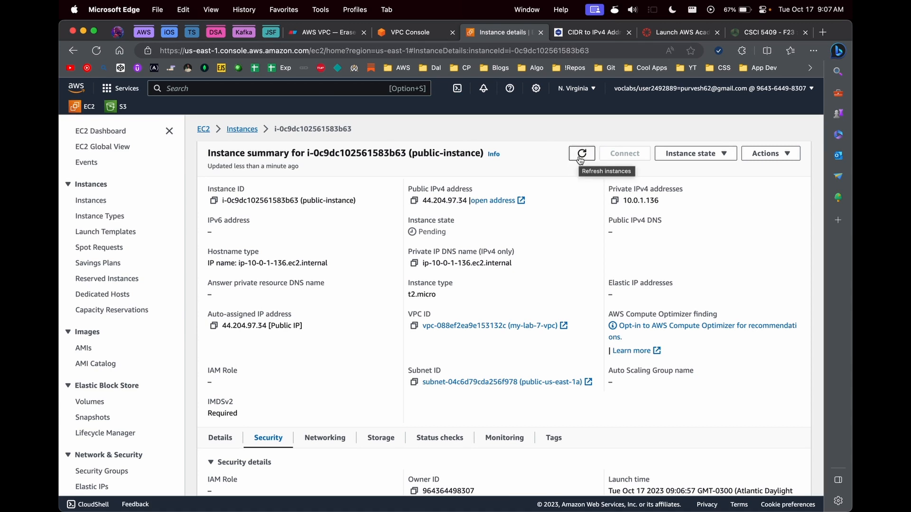
left_click(414, 202)
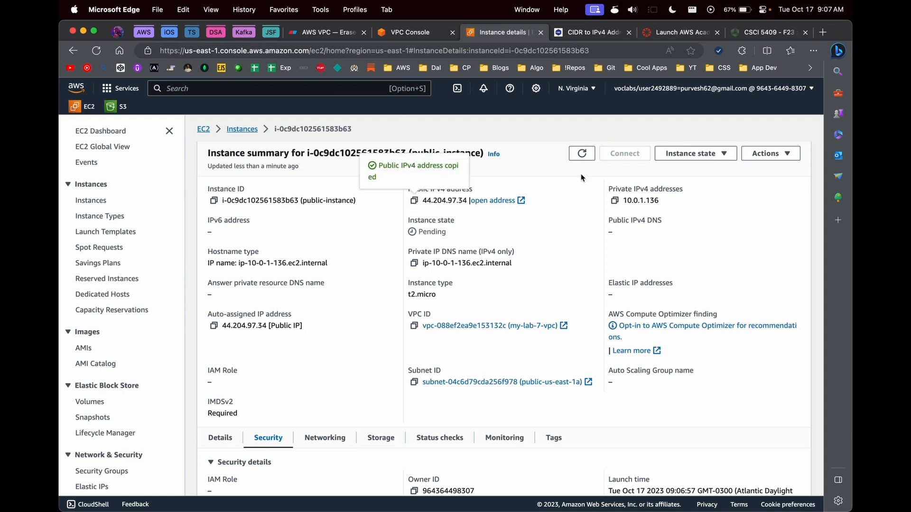
left_click(582, 154)
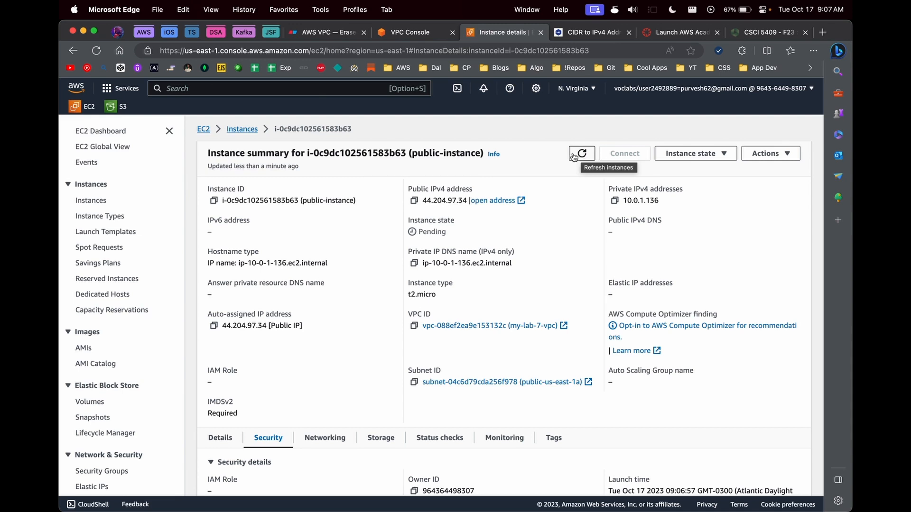
left_click(324, 36)
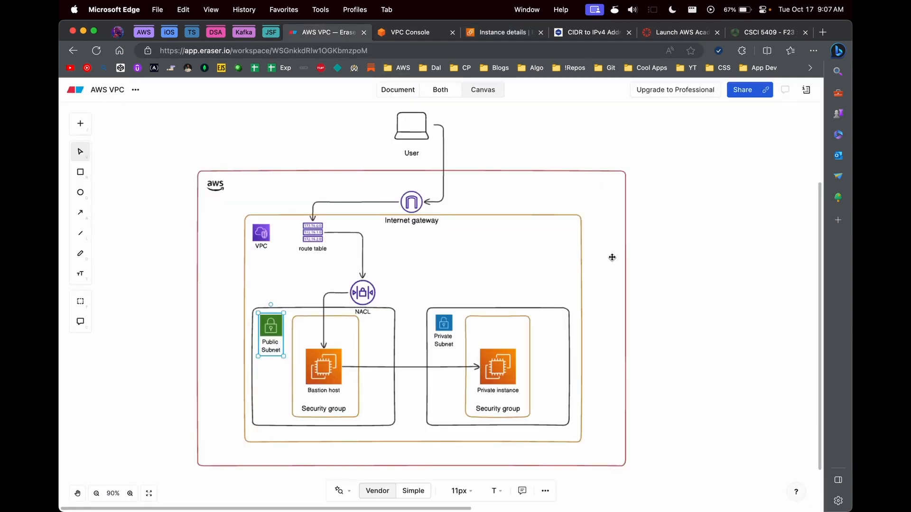
scroll(612, 275, "up", 1)
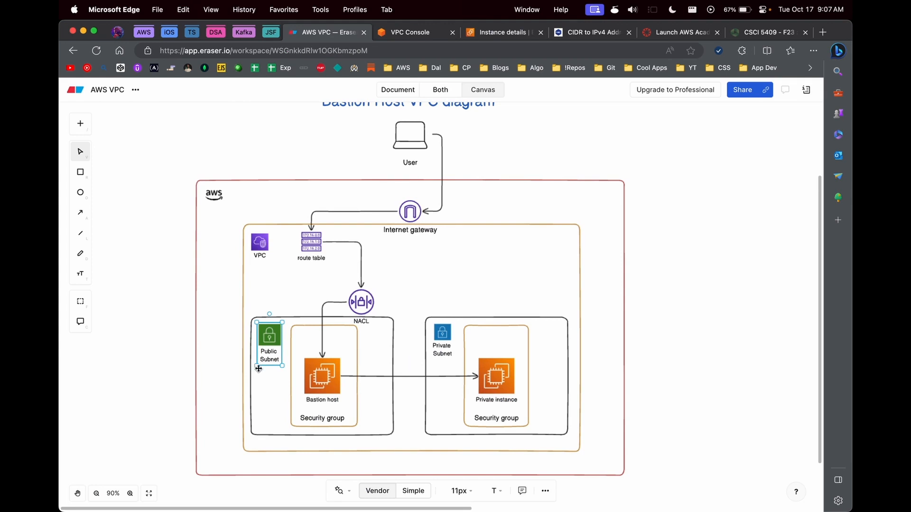
left_click(314, 375)
left_click(268, 342)
left_click(310, 244)
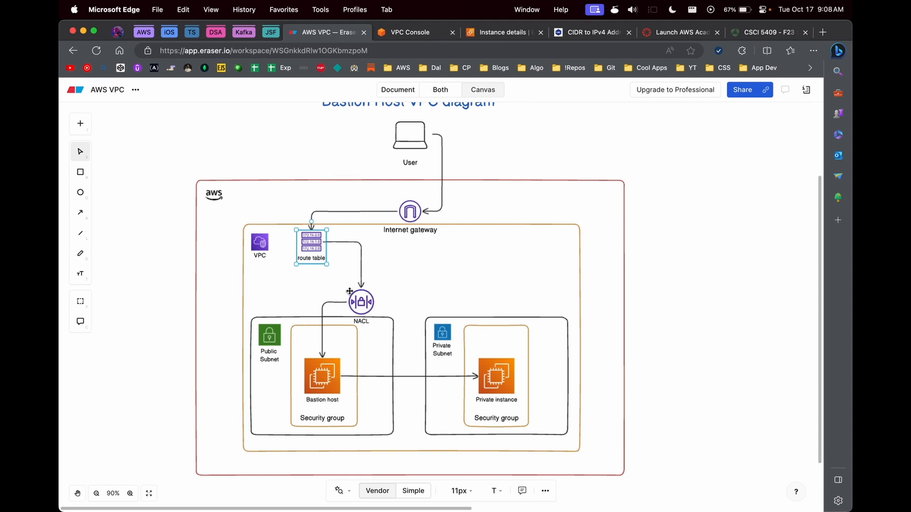
left_click(415, 214)
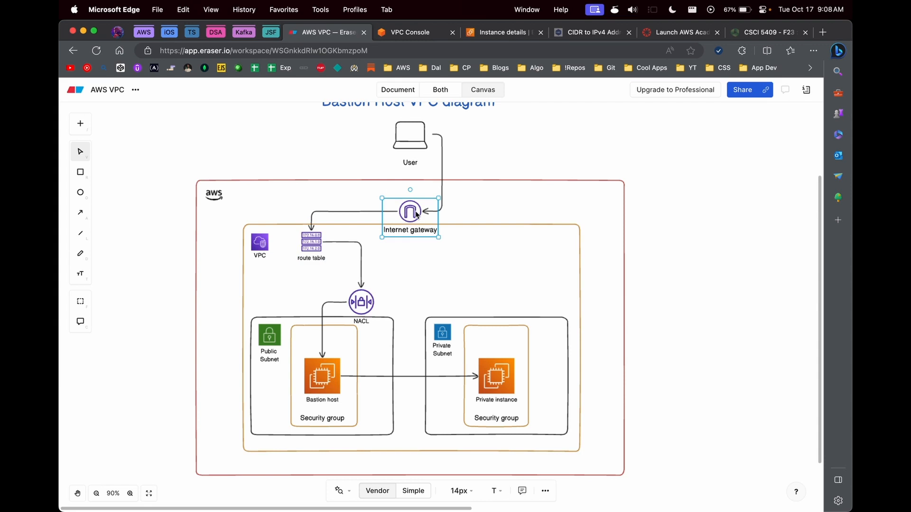
left_click(503, 32)
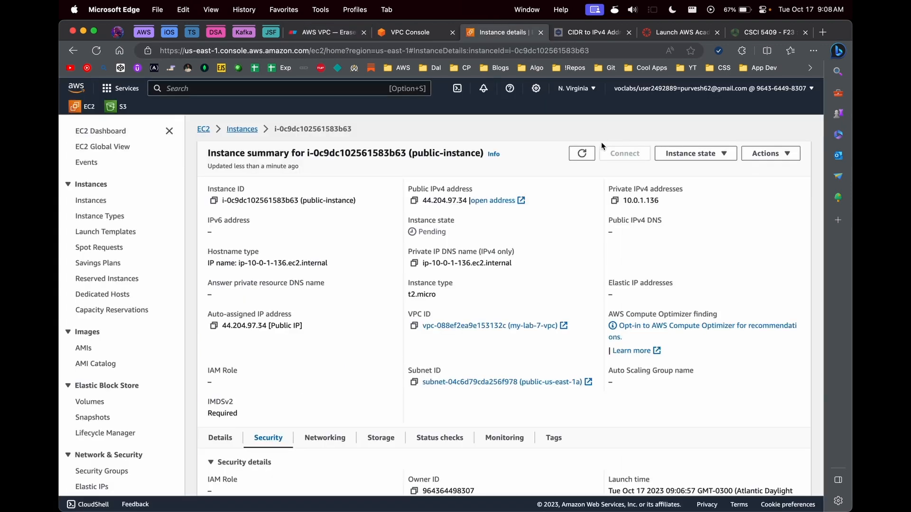
double_click(584, 153)
left_click(584, 152)
left_click(346, 33)
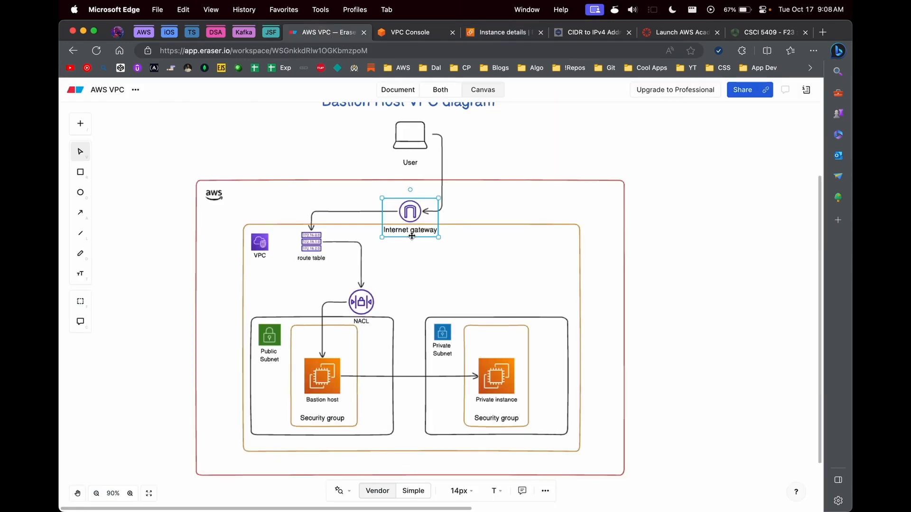
left_click(278, 232)
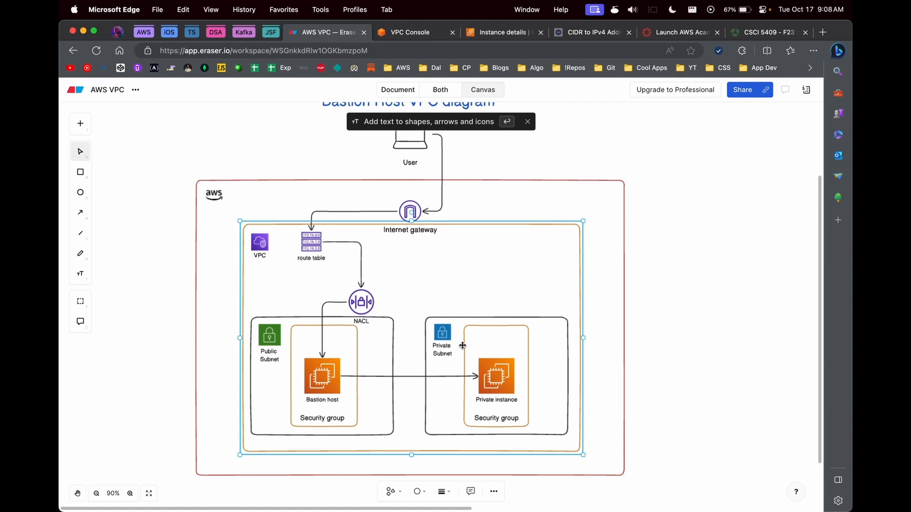
left_click(408, 218)
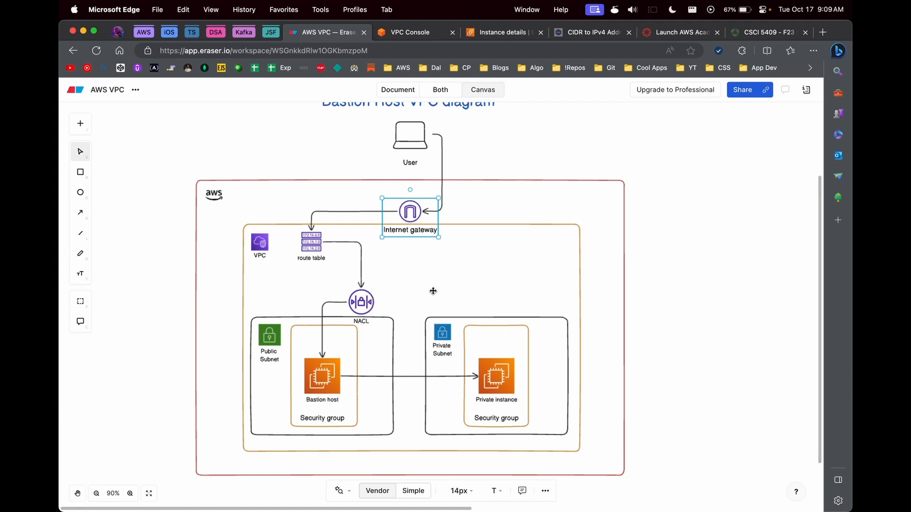
left_click(493, 32)
left_click(581, 154)
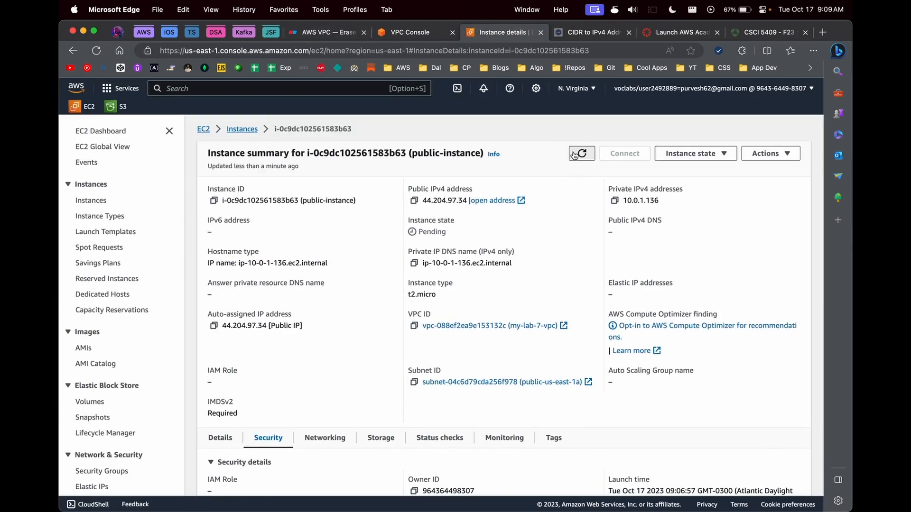
left_click(243, 129)
left_click(494, 128)
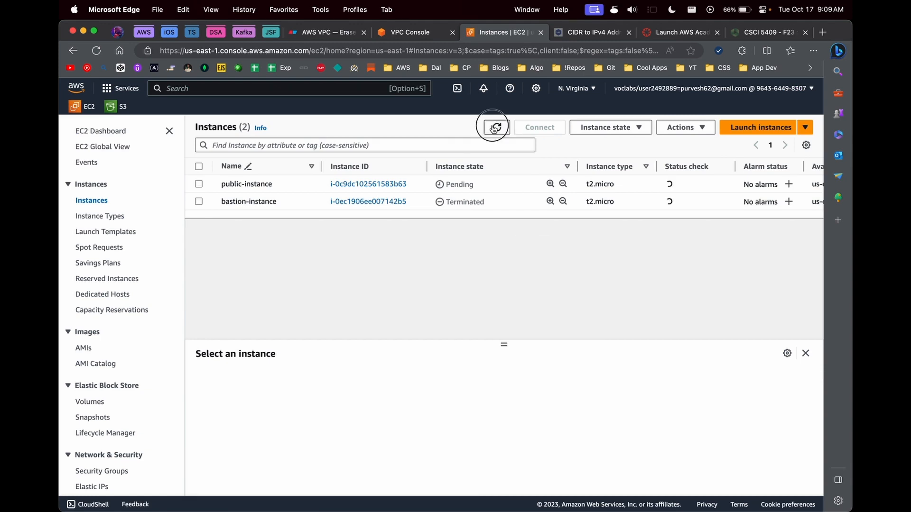
left_click(442, 139)
left_click(448, 125)
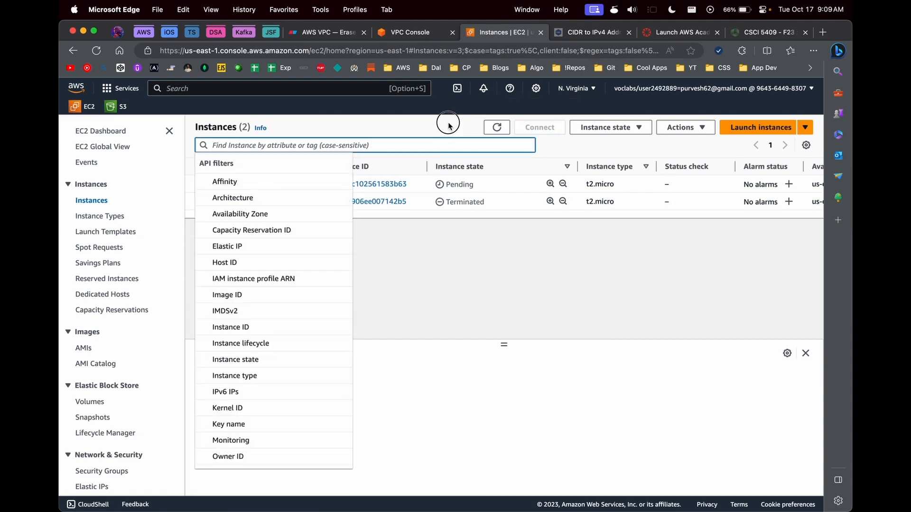
left_click(365, 190)
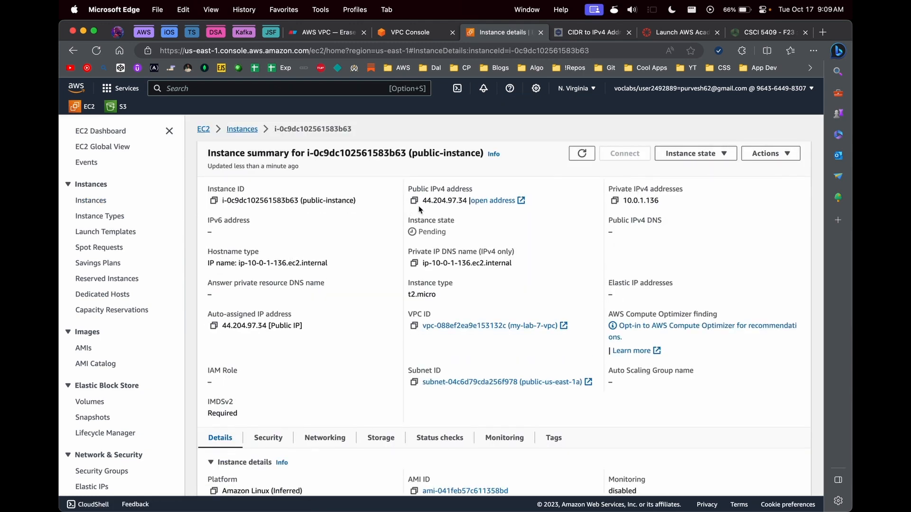
left_click(299, 34)
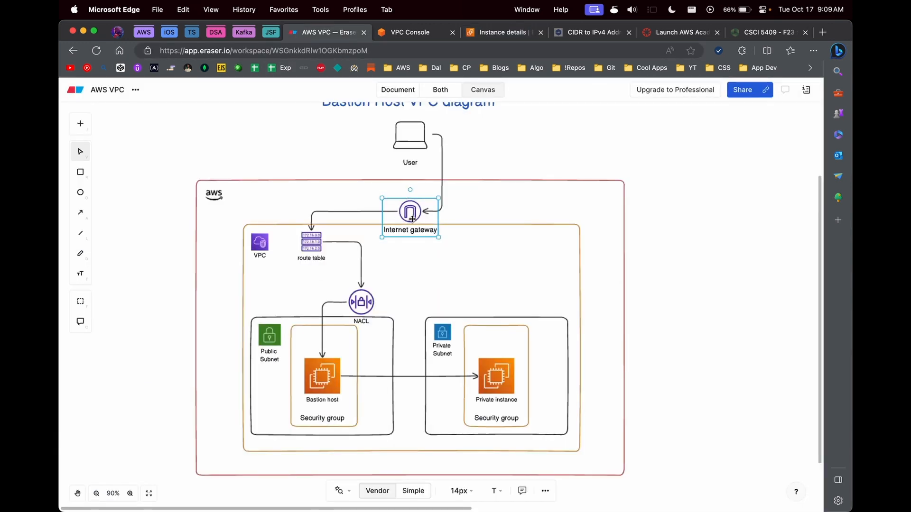
left_click(474, 33)
left_click(582, 153)
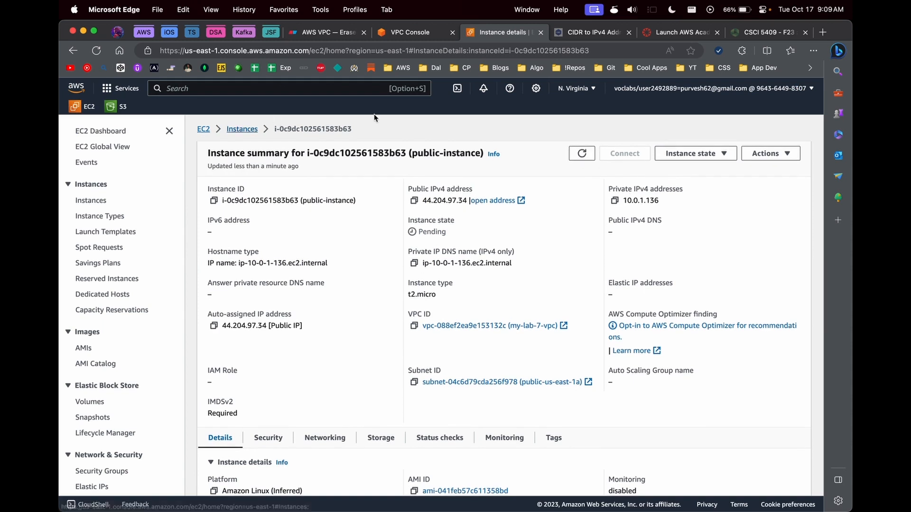
left_click(411, 39)
left_click(257, 172)
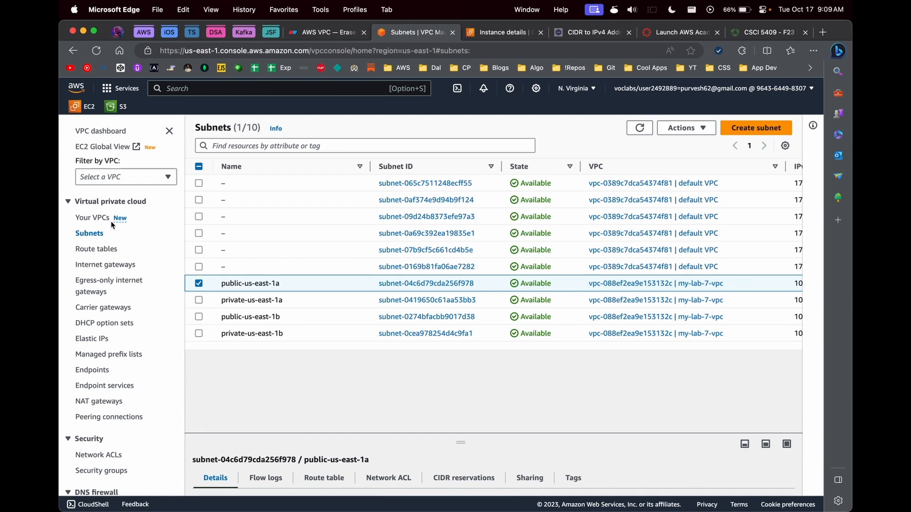
left_click(474, 32)
left_click(581, 155)
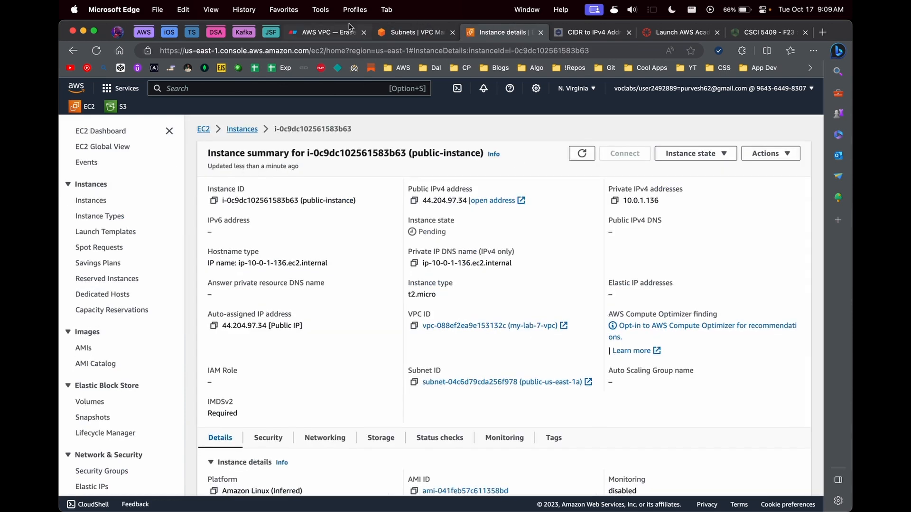
left_click(411, 33)
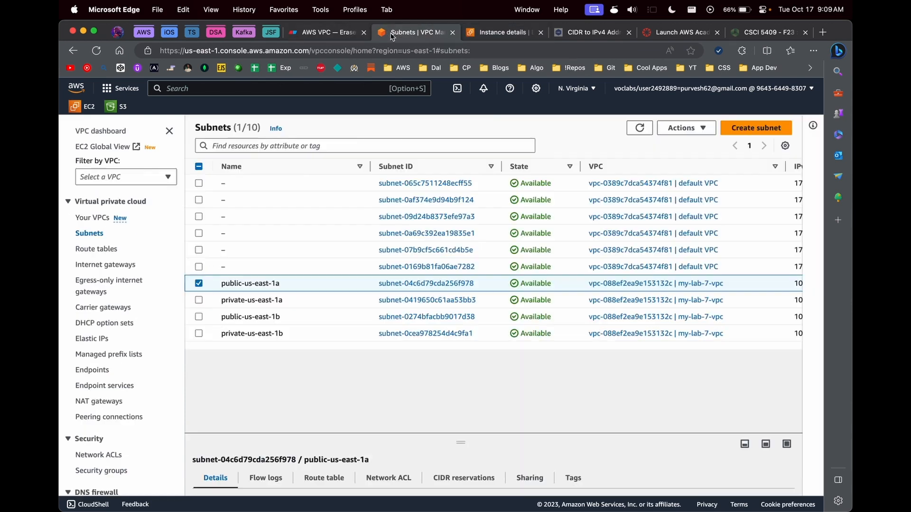
left_click(323, 32)
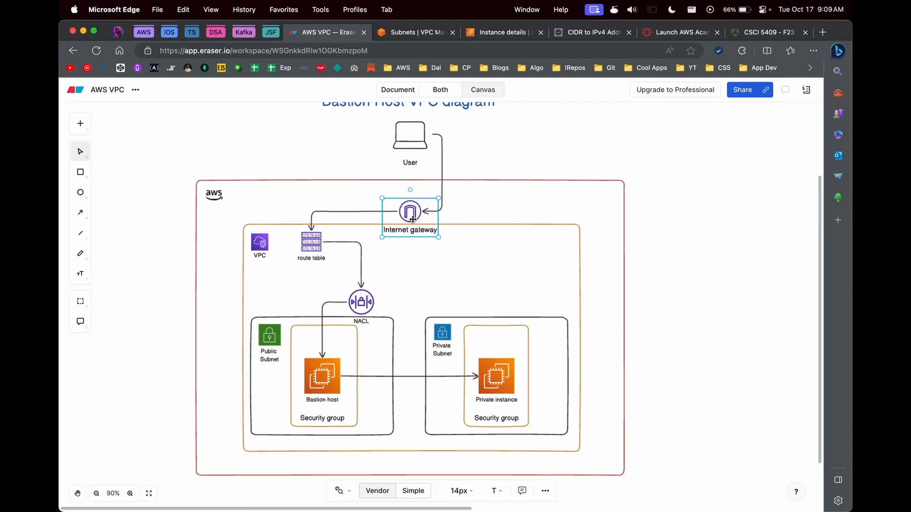
Step: Select the Bastion host and Internet gateway icons in the Eraser diagram, then return to public-instance details
left_click(323, 380)
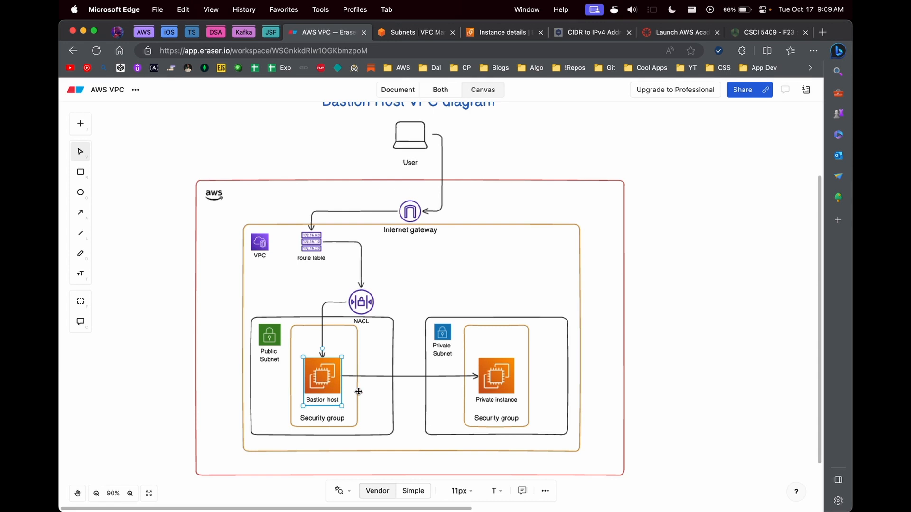
left_click(413, 50)
left_click(417, 32)
left_click(348, 33)
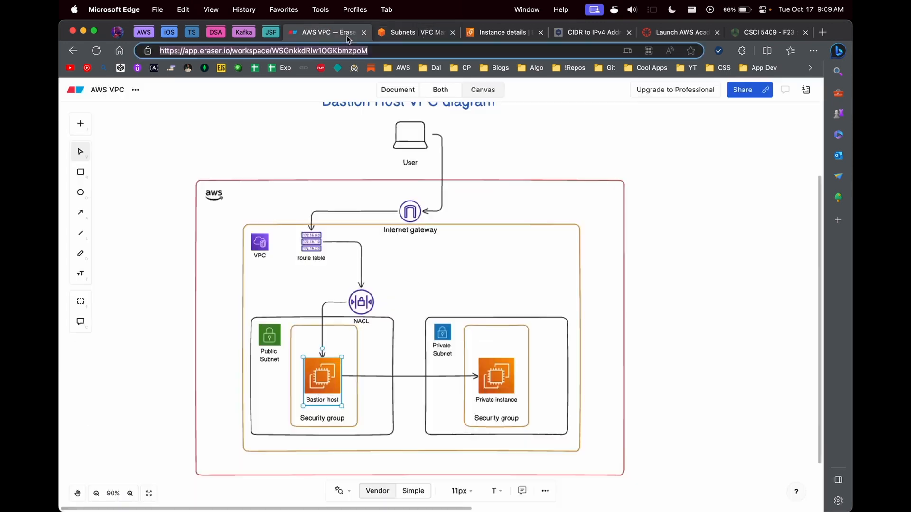
left_click(419, 226)
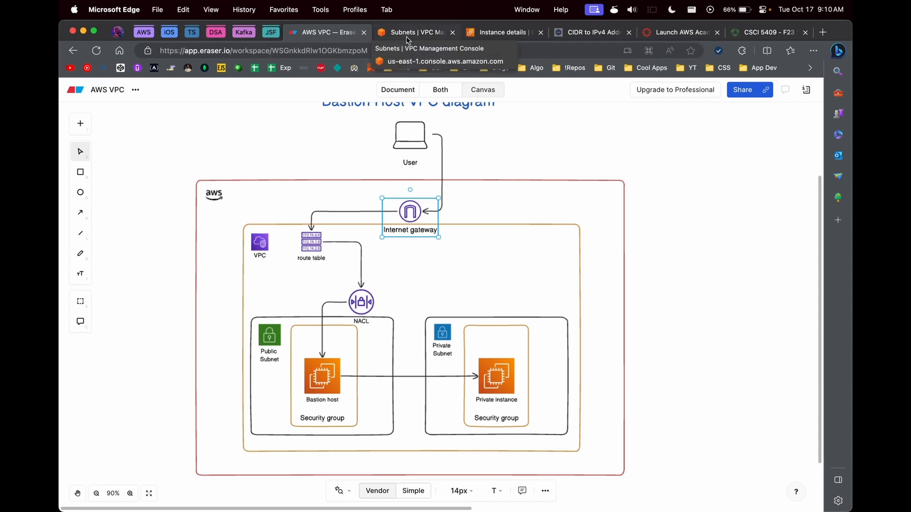
left_click(501, 32)
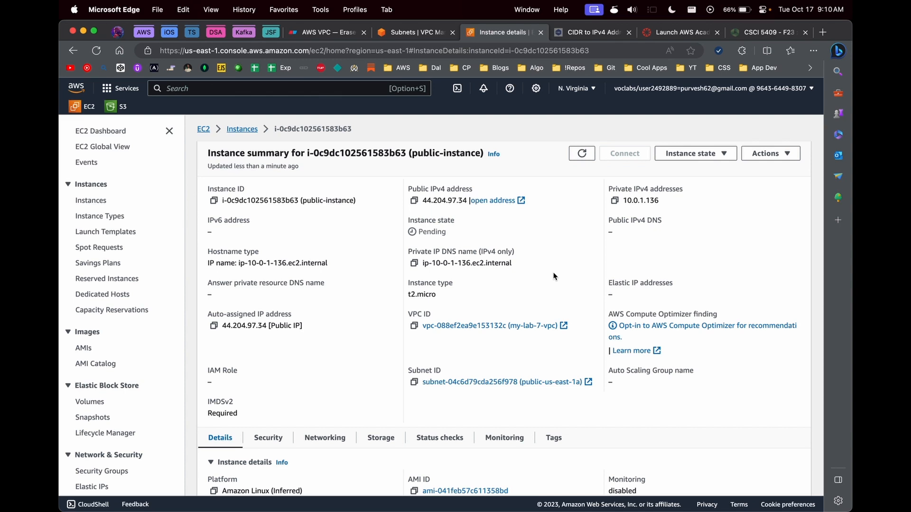
Step: Create a new internet gateway named my-lab-7-igw in the VPC console
left_click(582, 153)
left_click(404, 33)
left_click(97, 249)
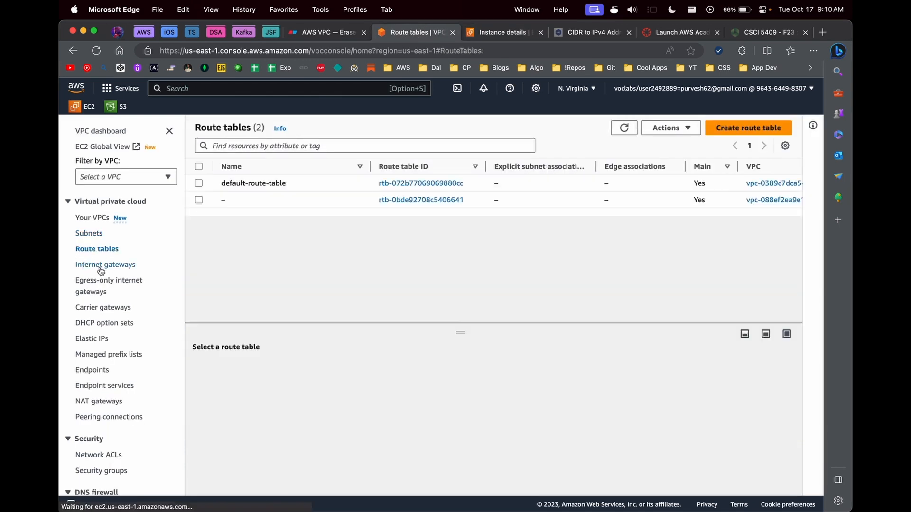
left_click(101, 268)
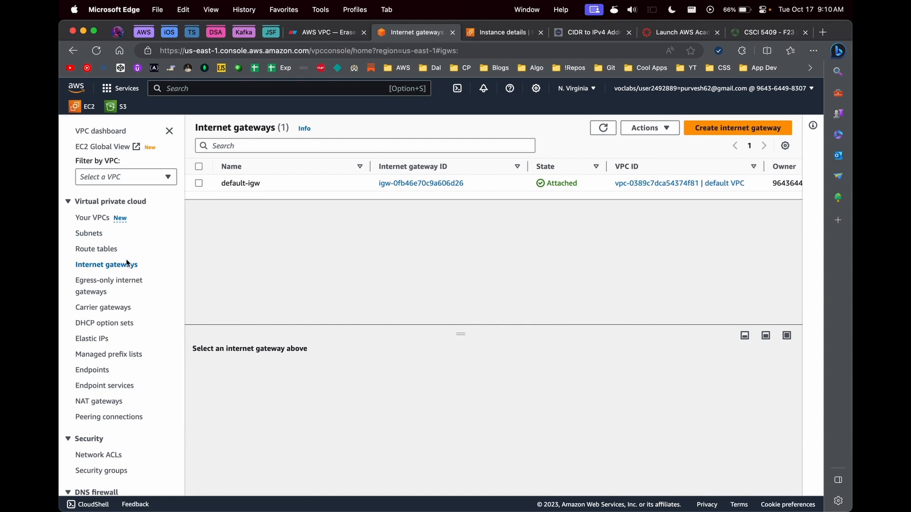
left_click(713, 125)
left_click(374, 254)
type("my")
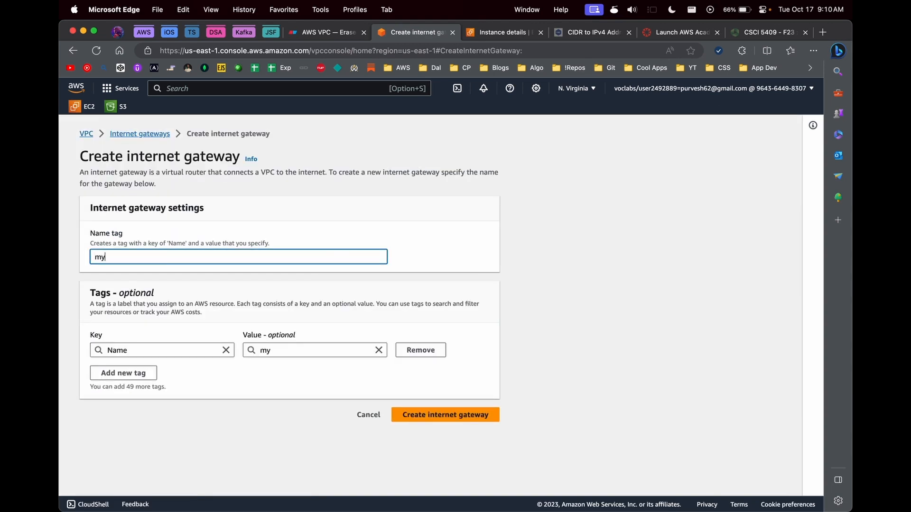
type("-lab-7-igw")
left_click(444, 414)
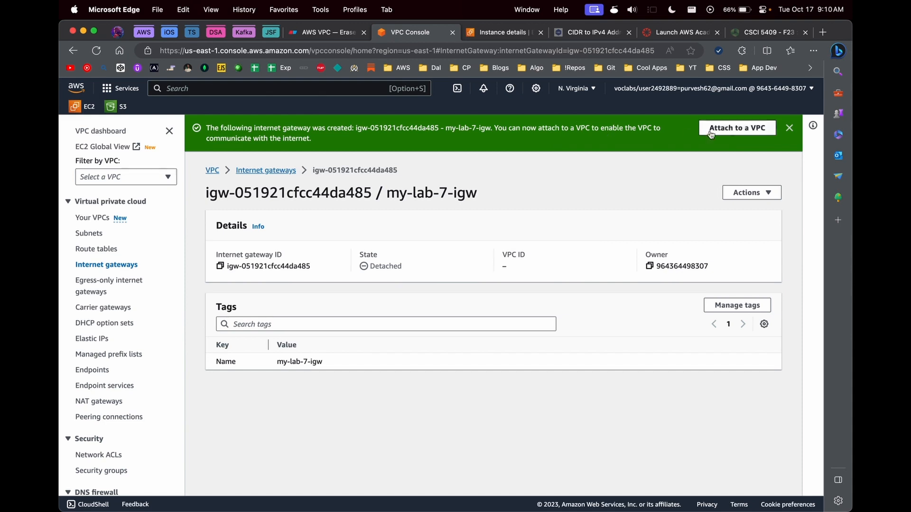
Step: Attach my-lab-7-igw to VPC vpc-088ef2ea9e153132c
left_click(736, 129)
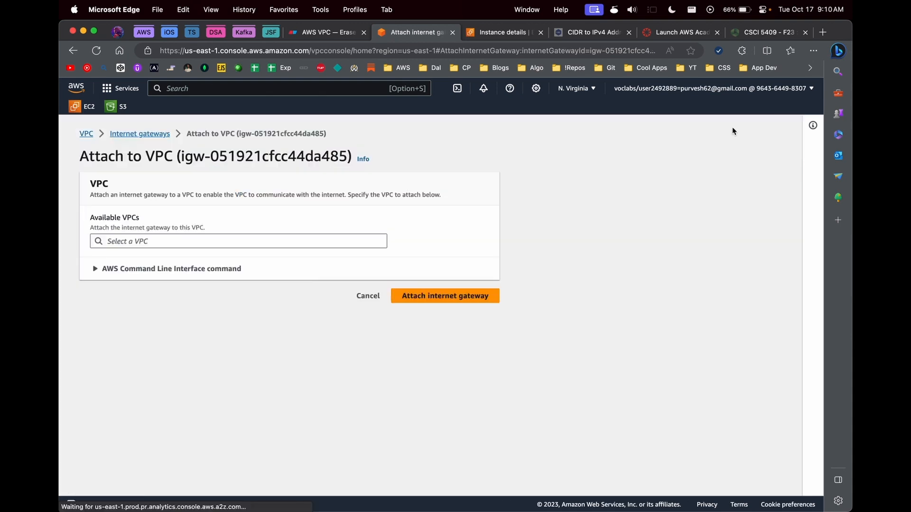
left_click(223, 242)
left_click(247, 260)
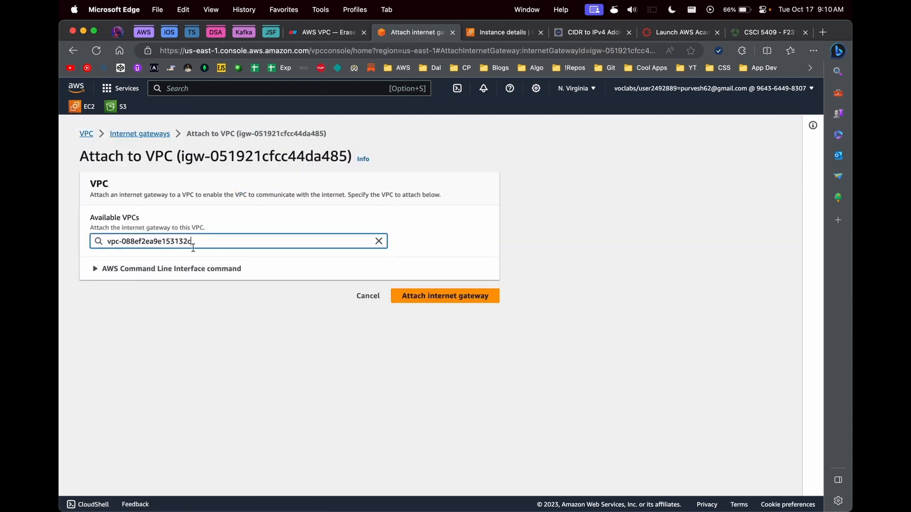
left_click(419, 295)
left_click(278, 159)
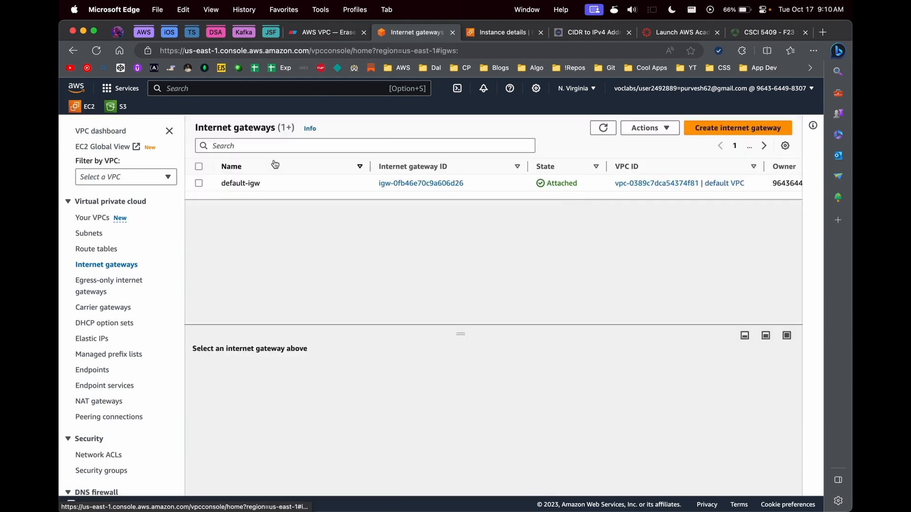
left_click(327, 32)
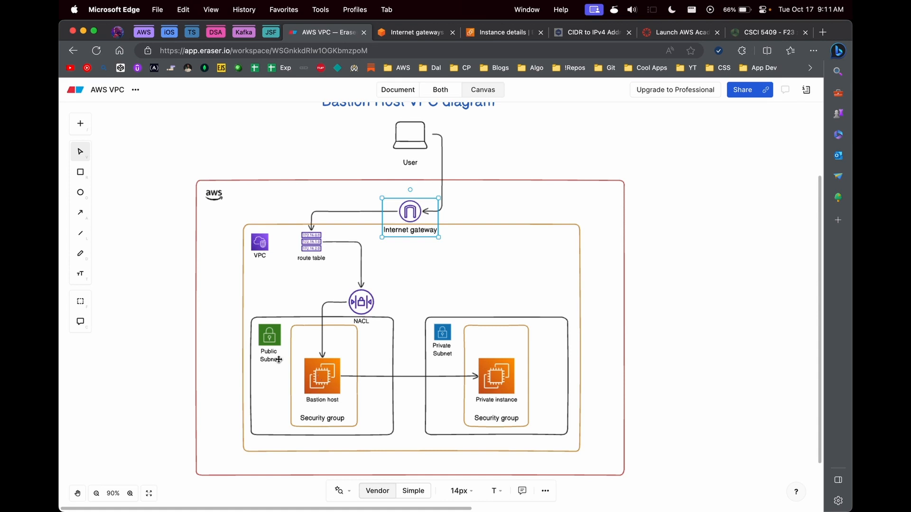
left_click(441, 272)
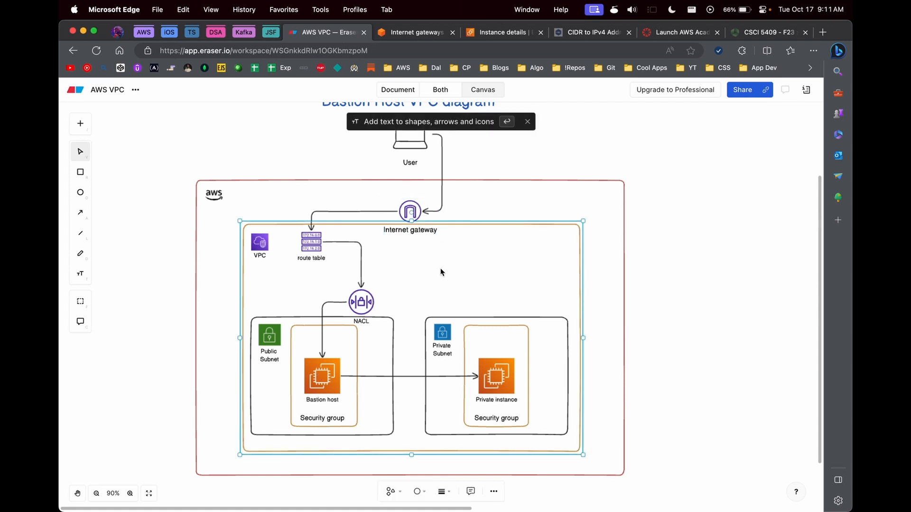
left_click(470, 226)
key("Escape")
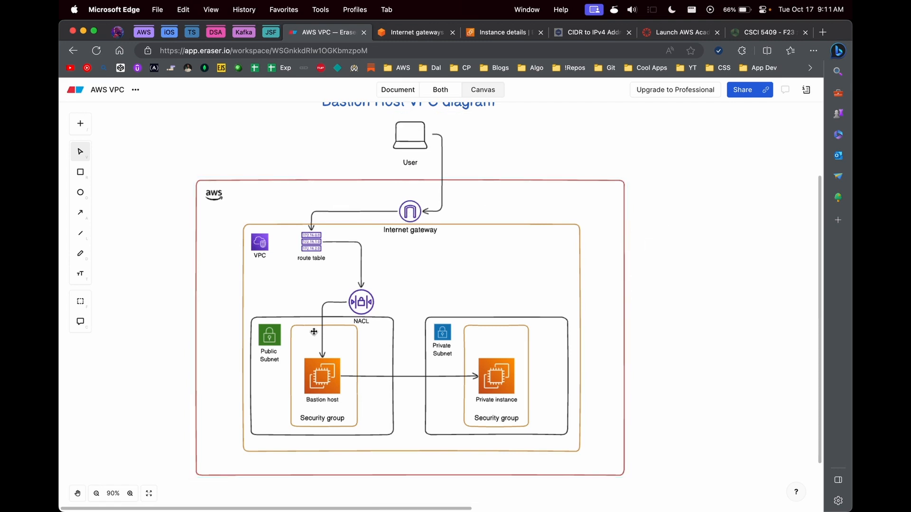
left_click(325, 375)
left_click(412, 210)
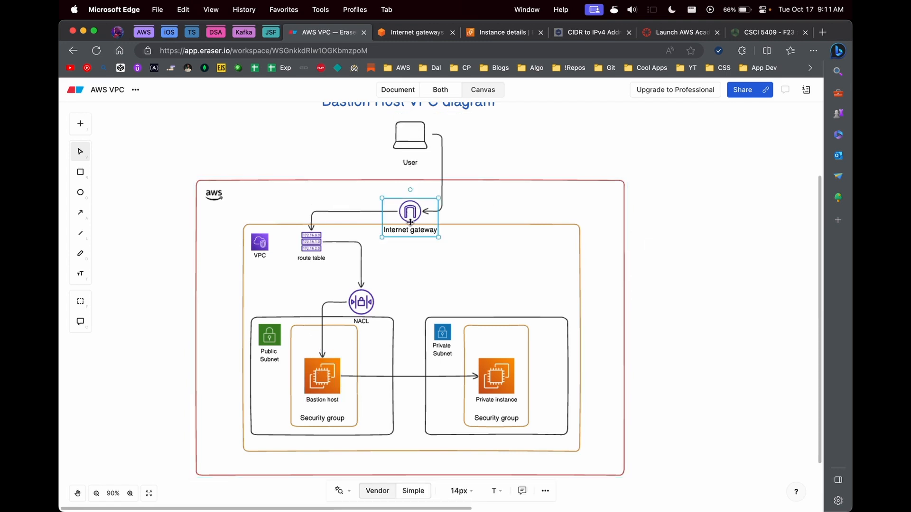
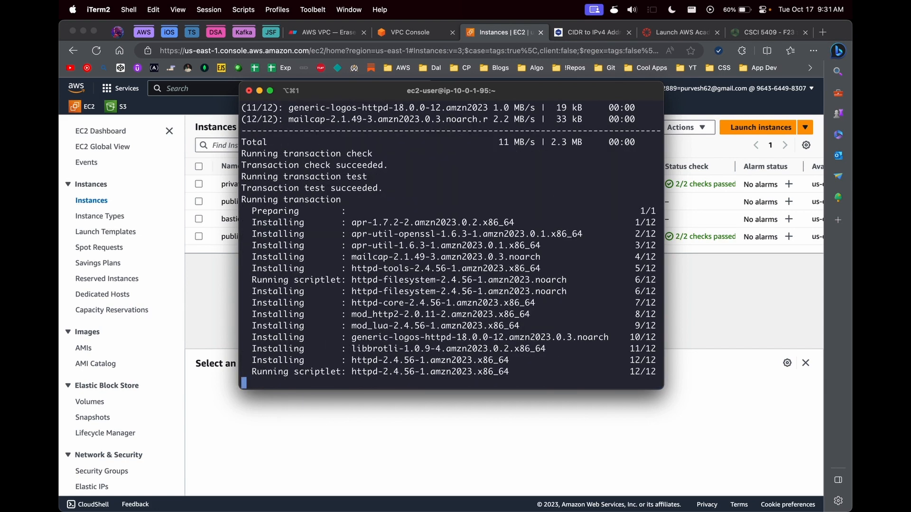
Step: Enable httpd at boot and start the Apache service on the bastion host
type("sud")
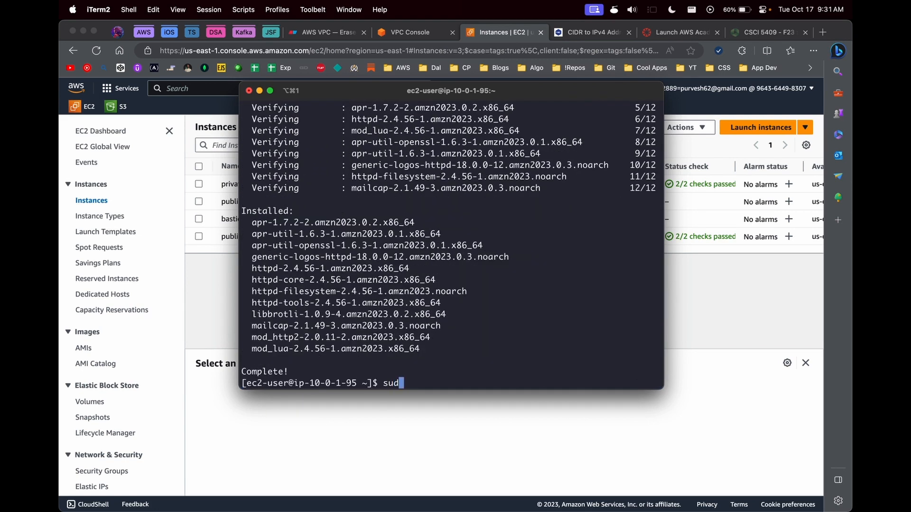
type("o systemctl enable httpd")
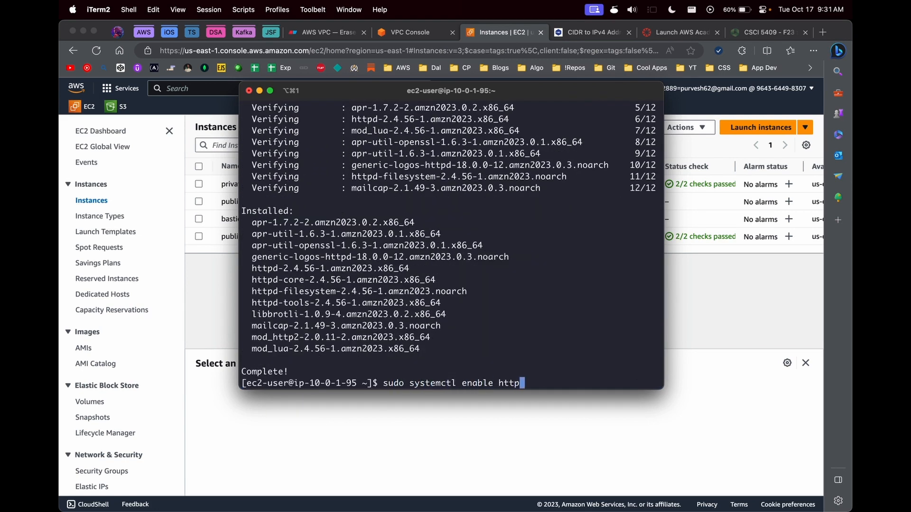
key("Return")
type("sudo systemc")
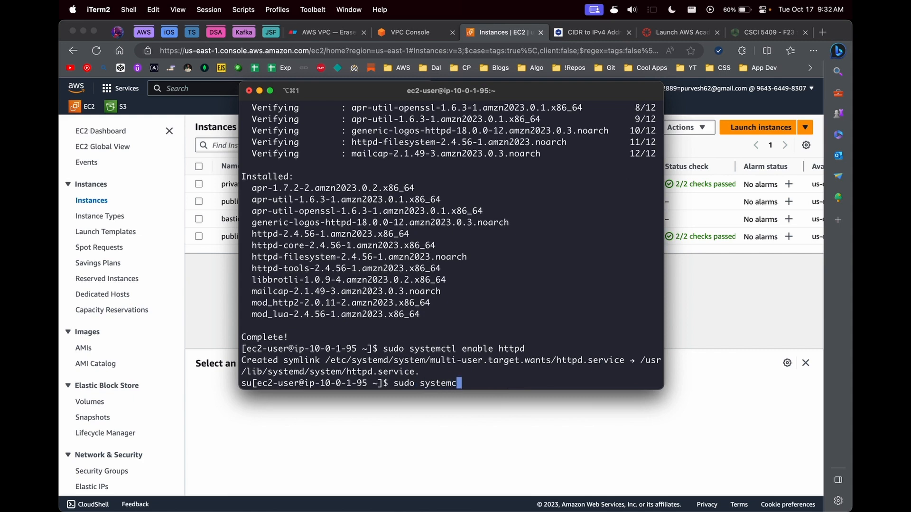
type("tl start httpd")
key("Return")
Step: Clear the terminal and curl localhost to confirm Apache returns 'It works!'
type("clear")
key("Return")
type("l")
key("BackSpace")
type("cur")
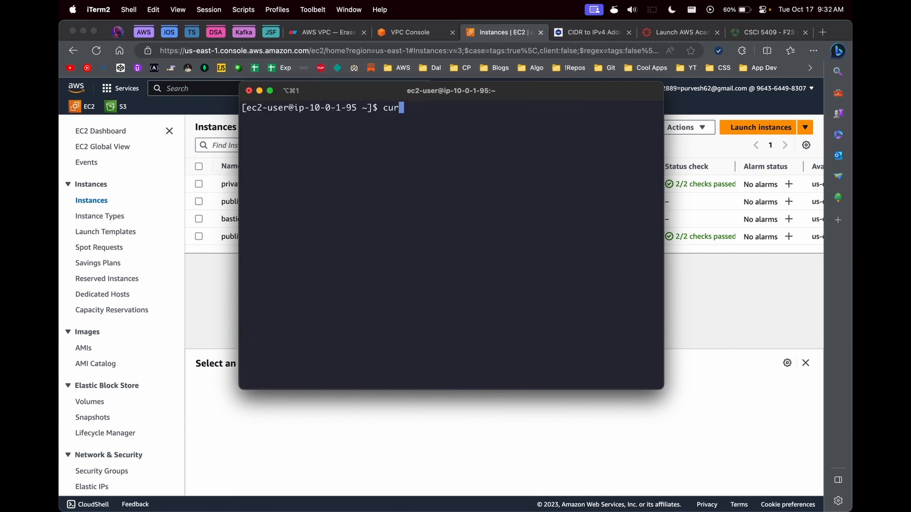
type("l localhost")
key("Return")
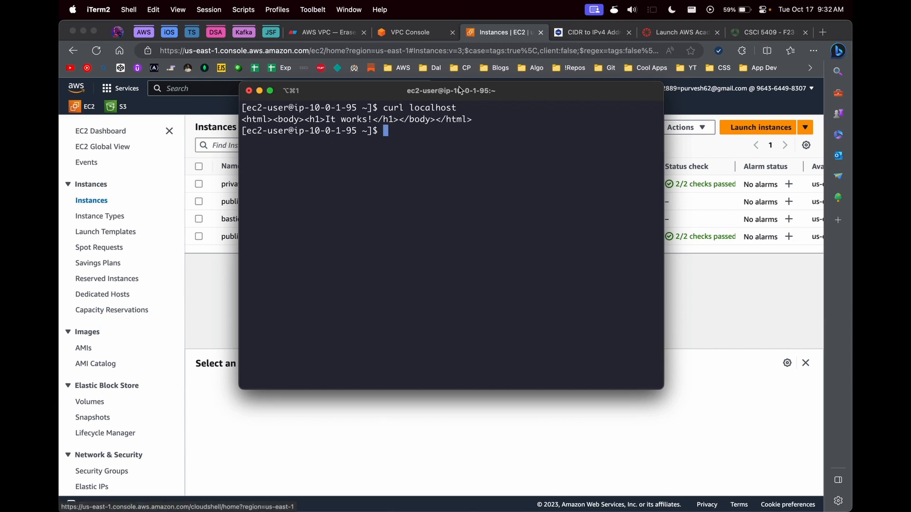
left_click_drag(459, 90, 403, 251)
Step: Open the public-bastion-host instance's security group from its Security details
left_click(651, 323)
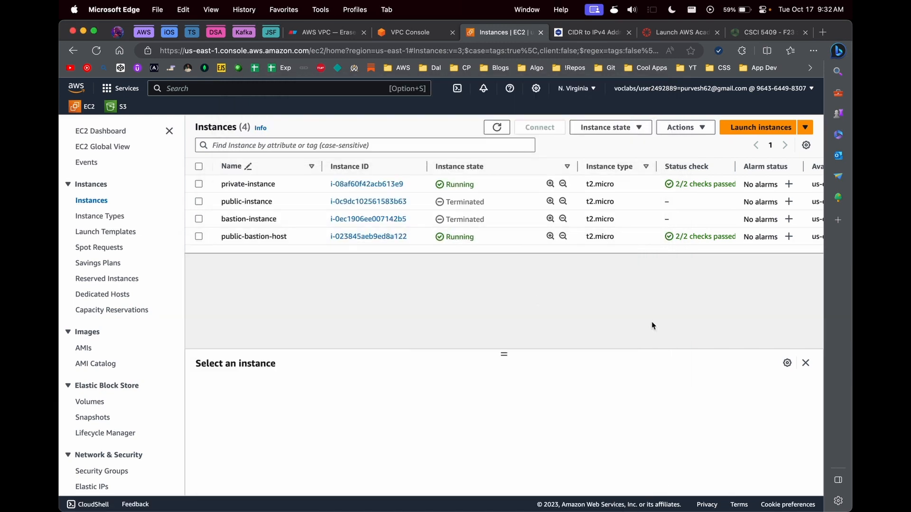
left_click(368, 236)
scroll(304, 284, "down", 3)
left_click(266, 277)
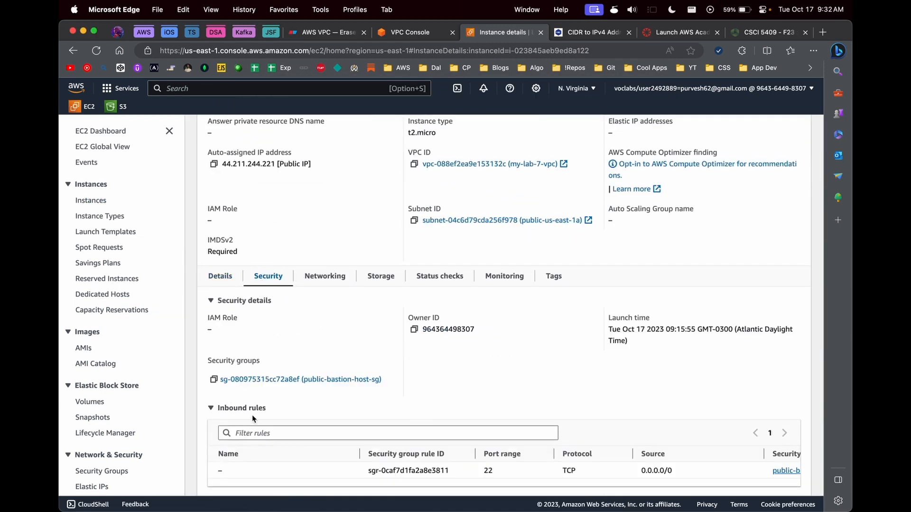
left_click(249, 421)
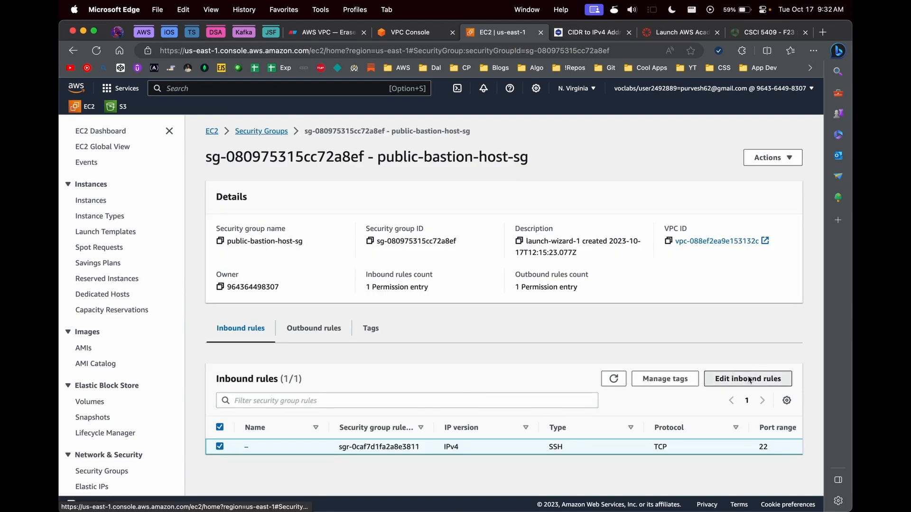
Step: Add an inbound rule allowing TCP port 80 from Anywhere-IPv4 and save it
left_click(747, 379)
left_click(116, 328)
left_click(388, 328)
type("80")
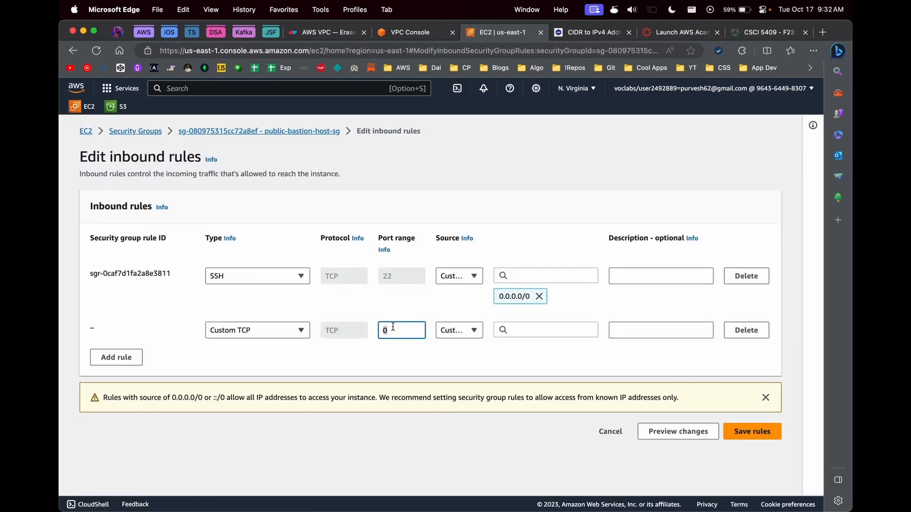
left_click(473, 330)
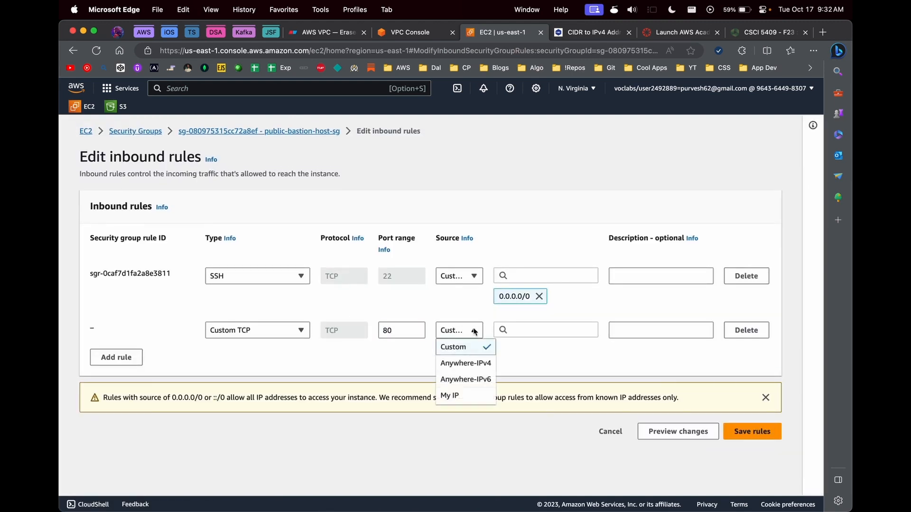
left_click(457, 364)
left_click(752, 456)
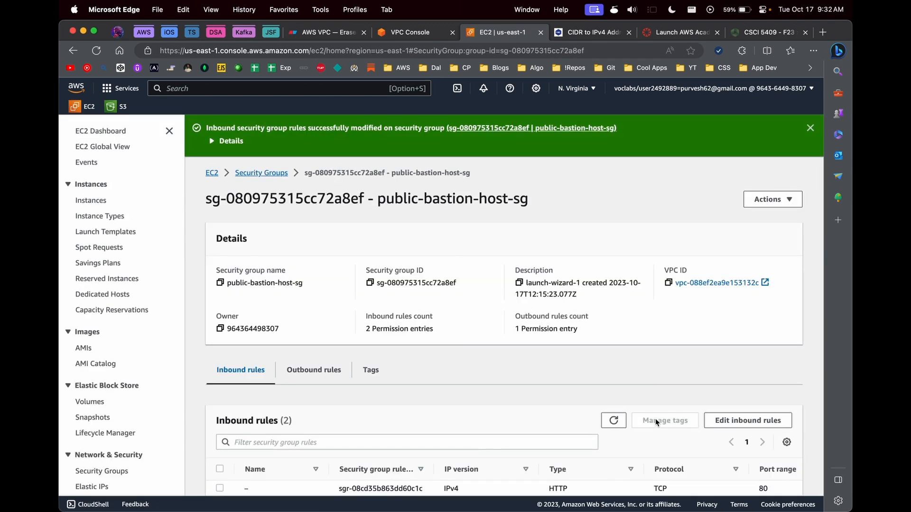
Step: Load the bastion's public IP 44.211.244.221 in a new tab to see 'It works!'
left_click(211, 173)
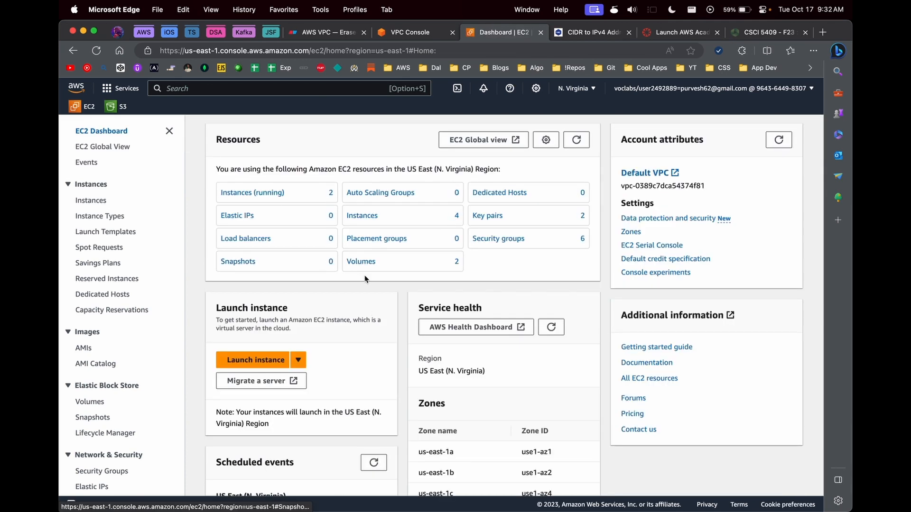
left_click(266, 195)
left_click(350, 209)
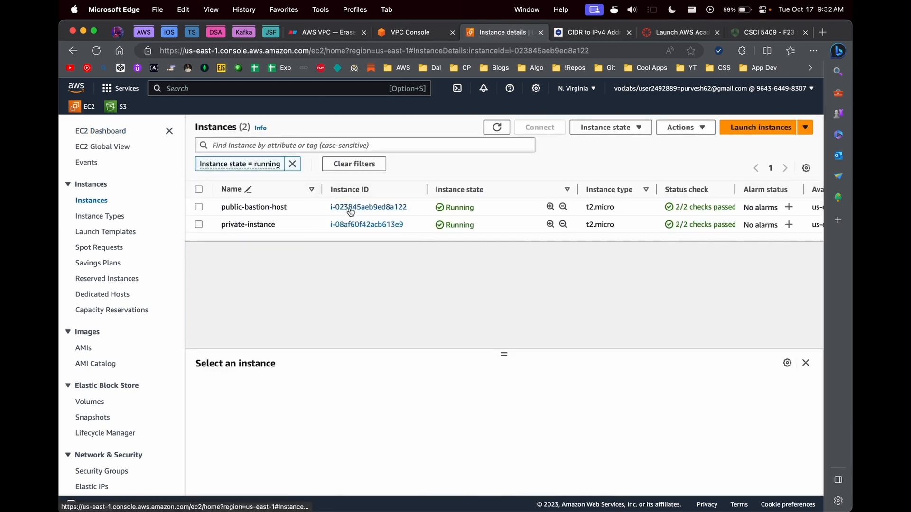
left_click(413, 202)
key("super+t")
type("44.211.244.221")
key("Return")
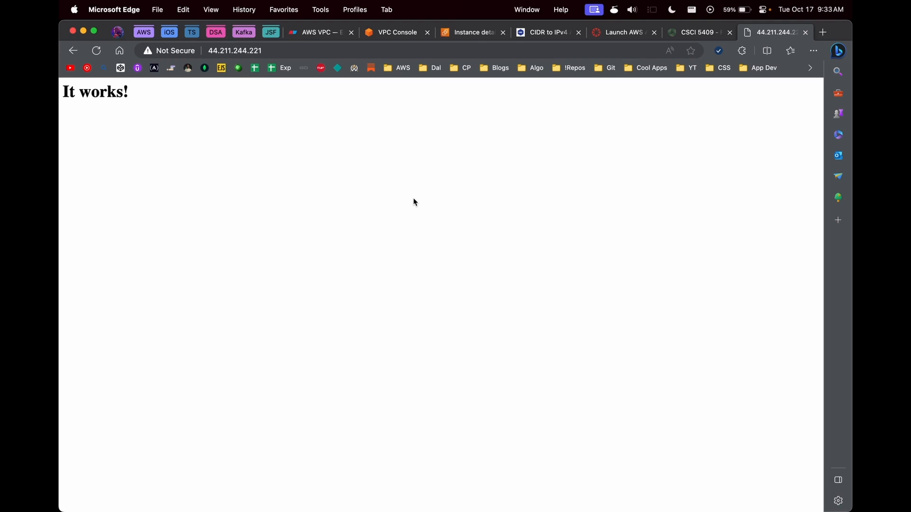
left_click(473, 32)
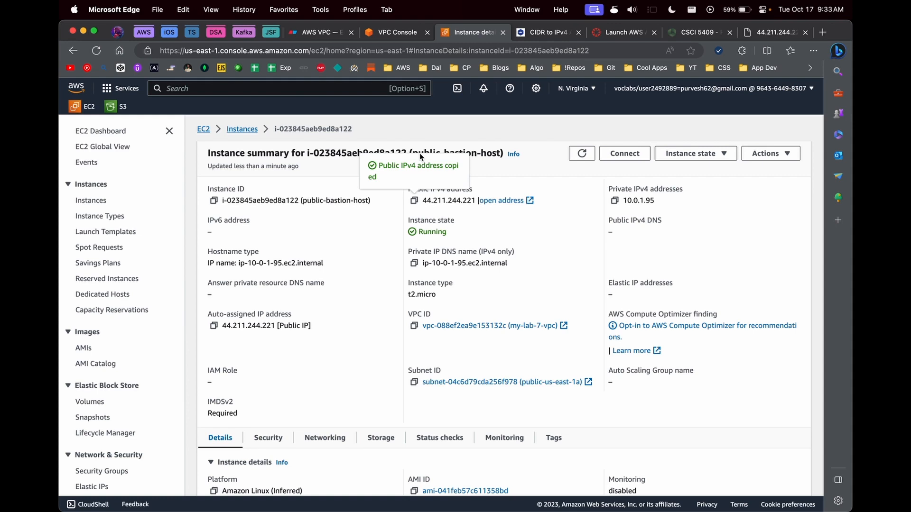
Step: Go from Your VPCs to Network ACLs and open my-lab-7-vpc's acl-08d0a80b9338fd871
left_click(384, 33)
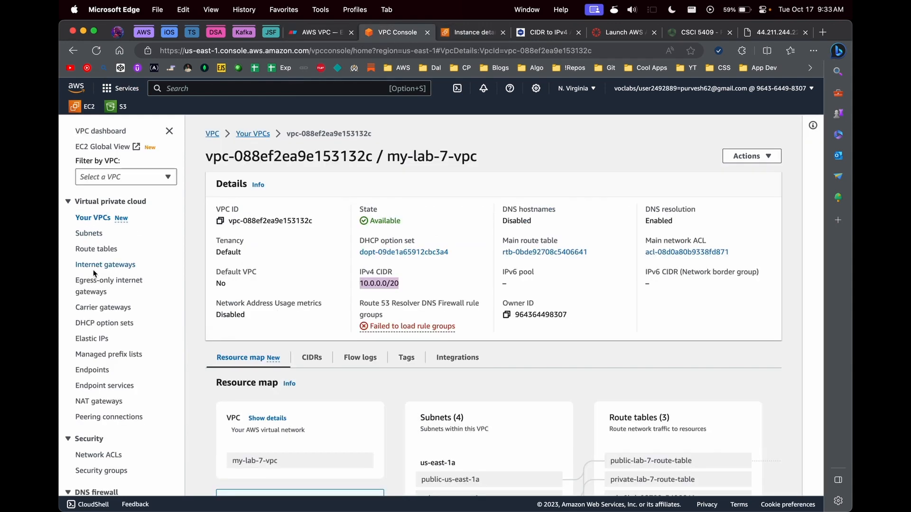
scroll(92, 355, "down", 1)
scroll(100, 233, "up", 1)
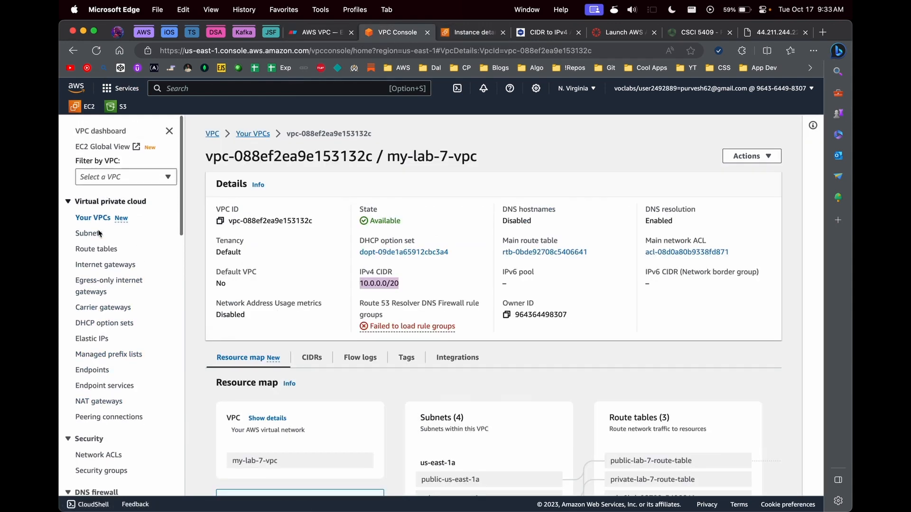
left_click(93, 218)
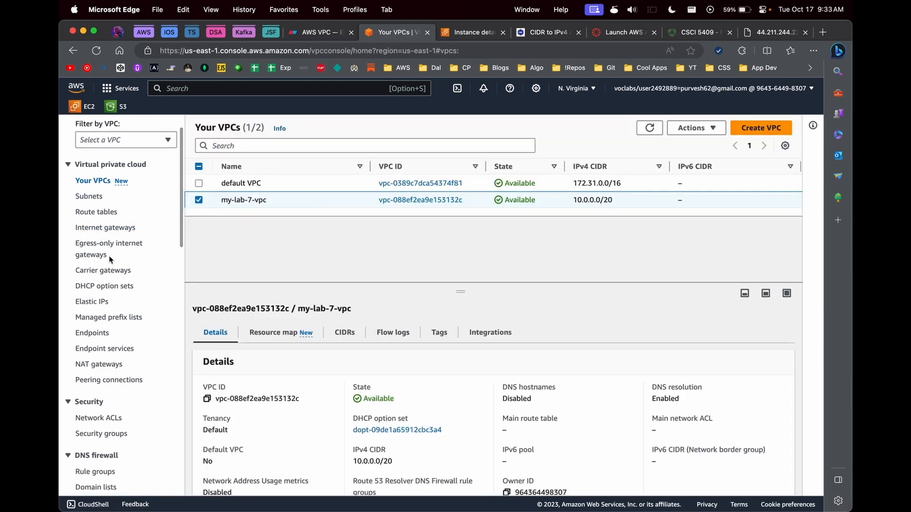
scroll(98, 430, "down", 2)
left_click(102, 366)
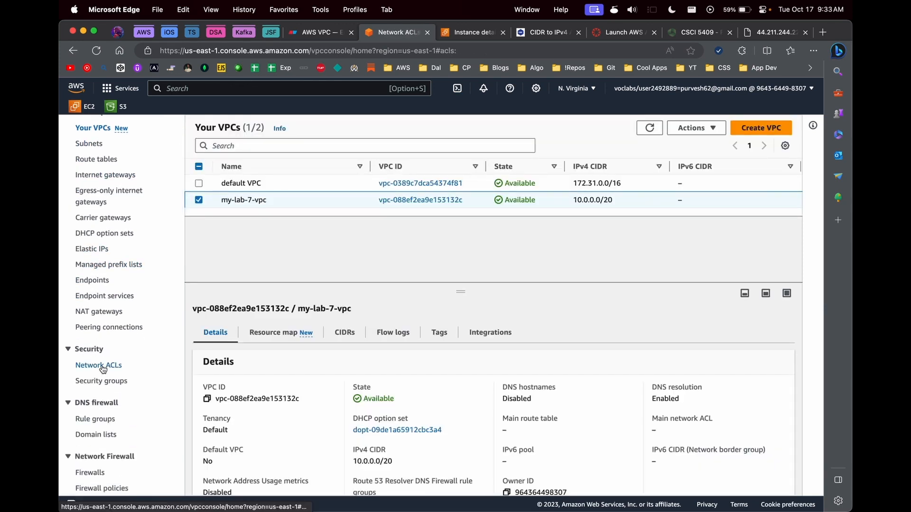
scroll(340, 198, "right", 3)
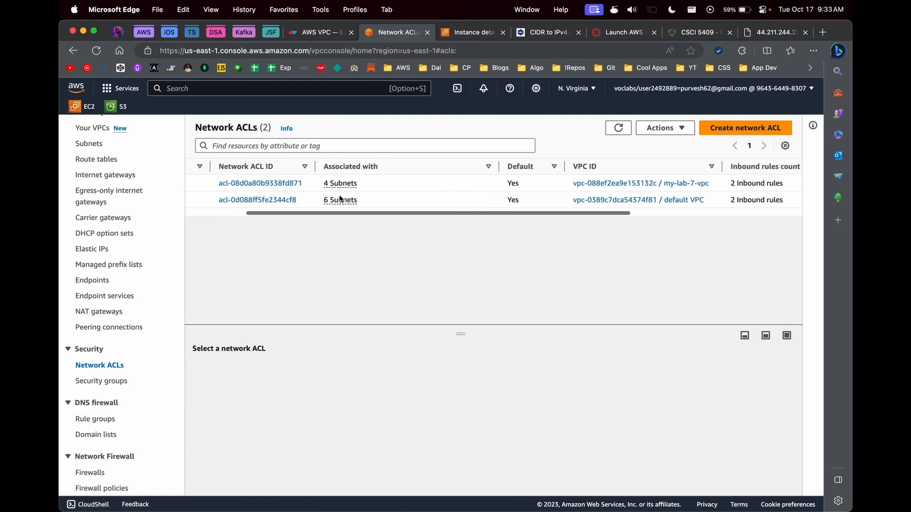
left_click(280, 182)
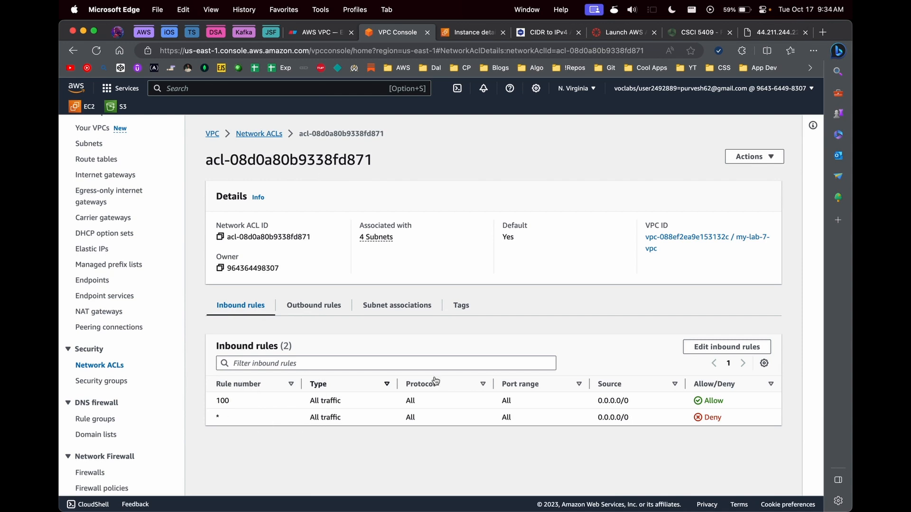
Step: Add inbound network ACL rule 99 denying TCP port 80 and save it
left_click(718, 342)
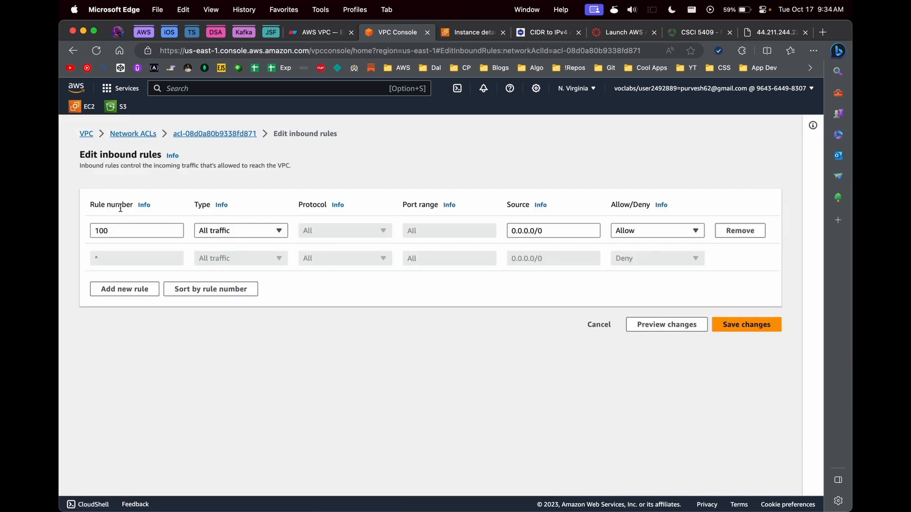
left_click(137, 291)
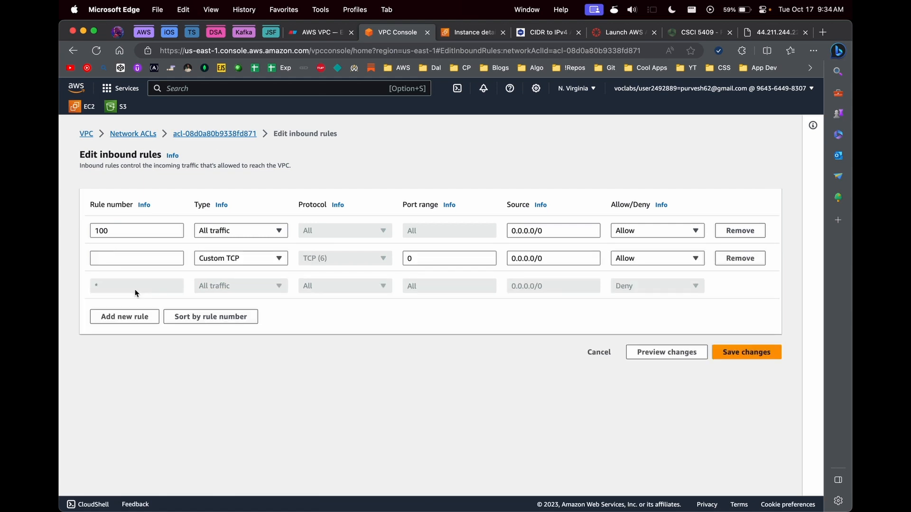
left_click(137, 258)
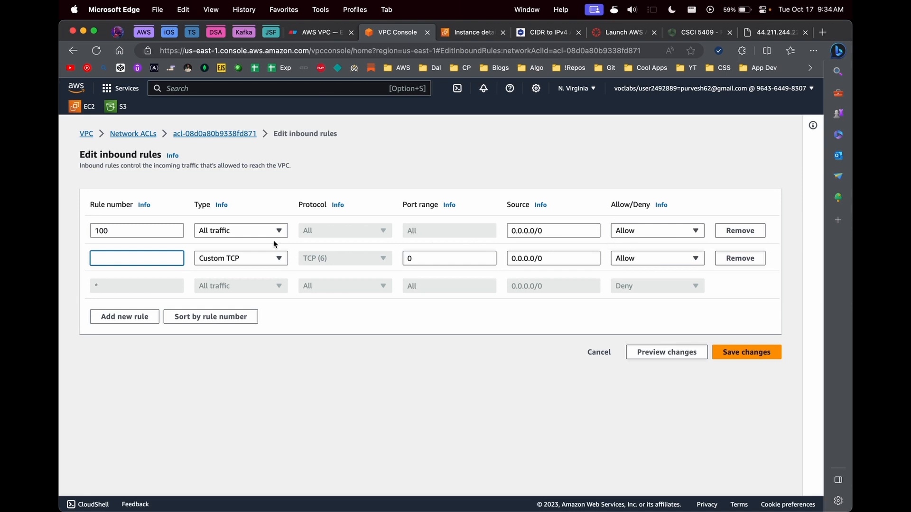
type("99")
double_click(464, 250)
type("80")
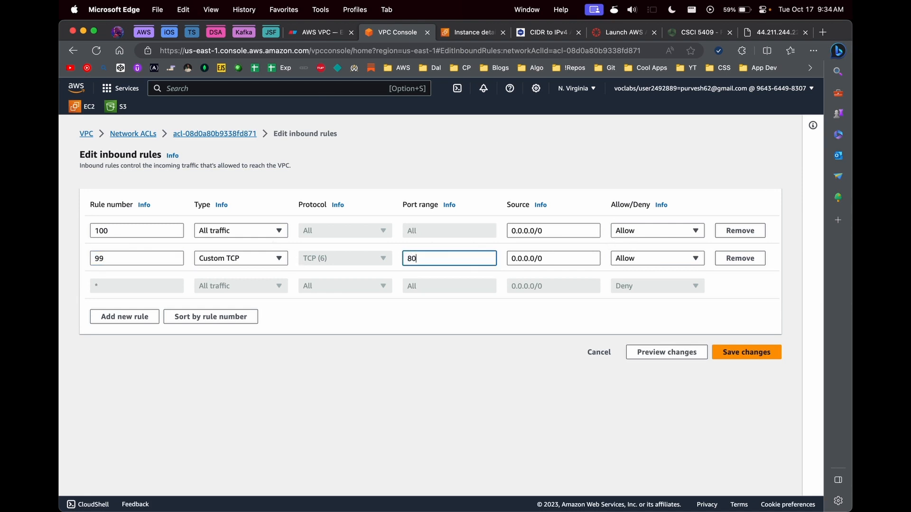
left_click(621, 256)
left_click(619, 286)
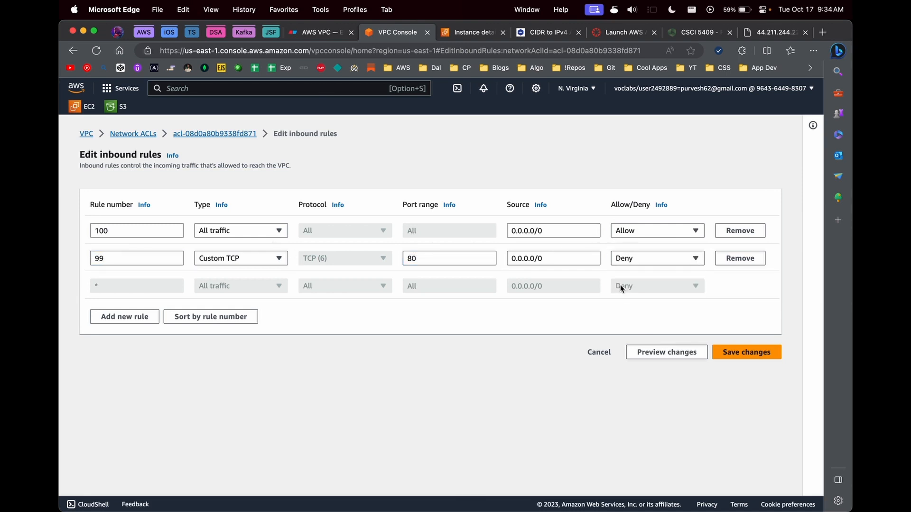
left_click(755, 355)
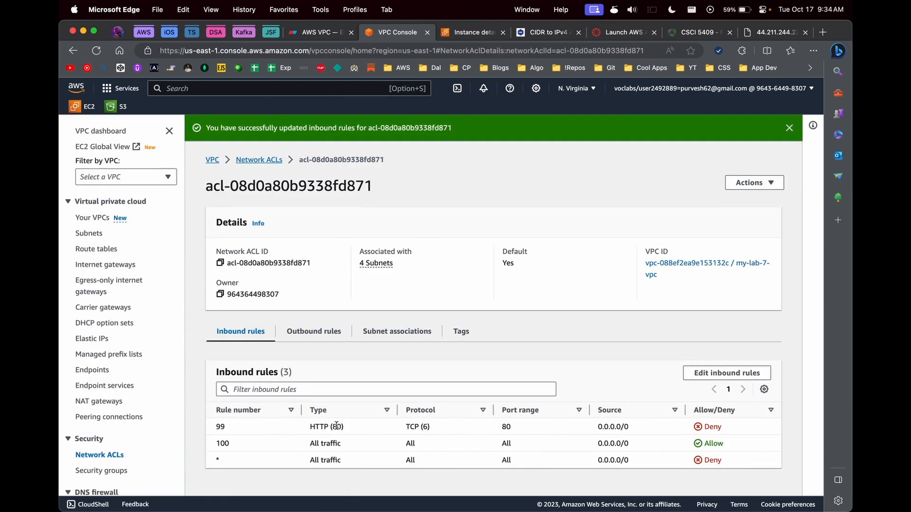
Step: Reload the 44.211.244.221 page to test whether rule 99 blocks HTTP
left_click_drag(345, 431, 311, 428)
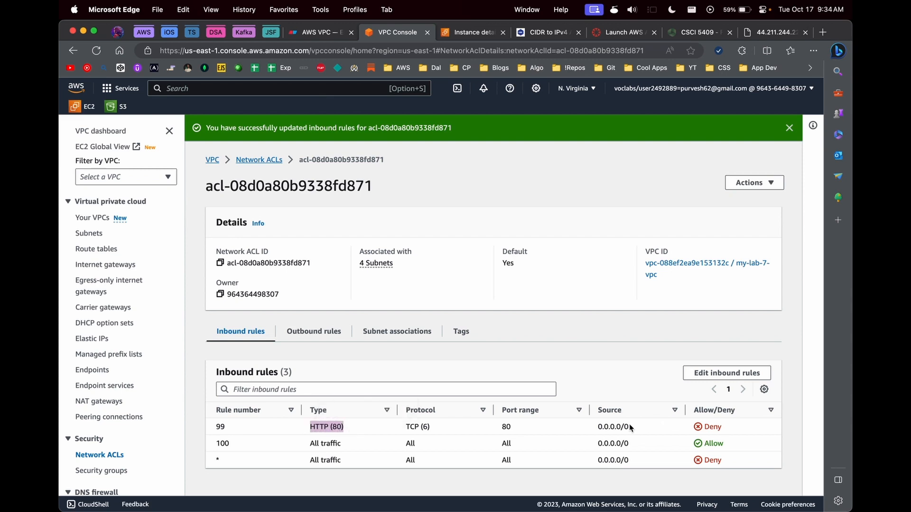
left_click(778, 32)
left_click(97, 50)
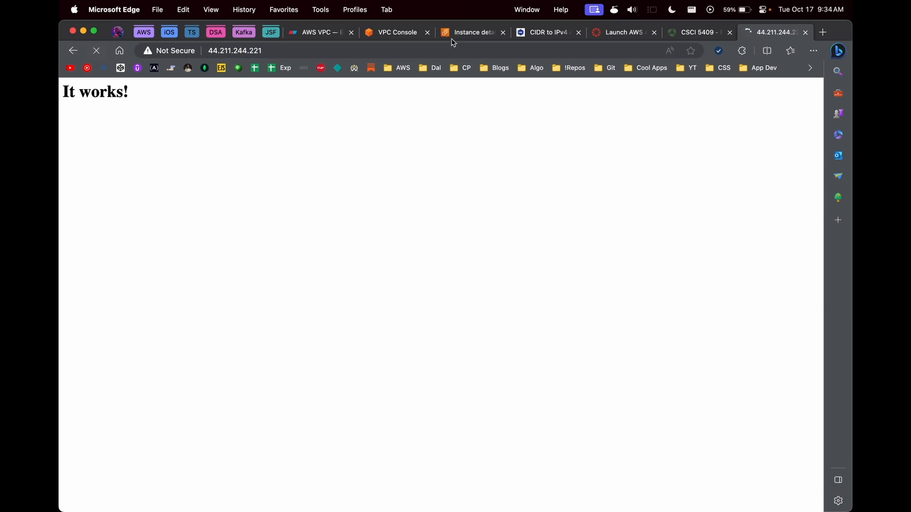
Step: Move the NACL icon beside the route table in the Eraser VPC diagram
left_click(313, 31)
left_click(379, 318)
left_click_drag(379, 318, 387, 301)
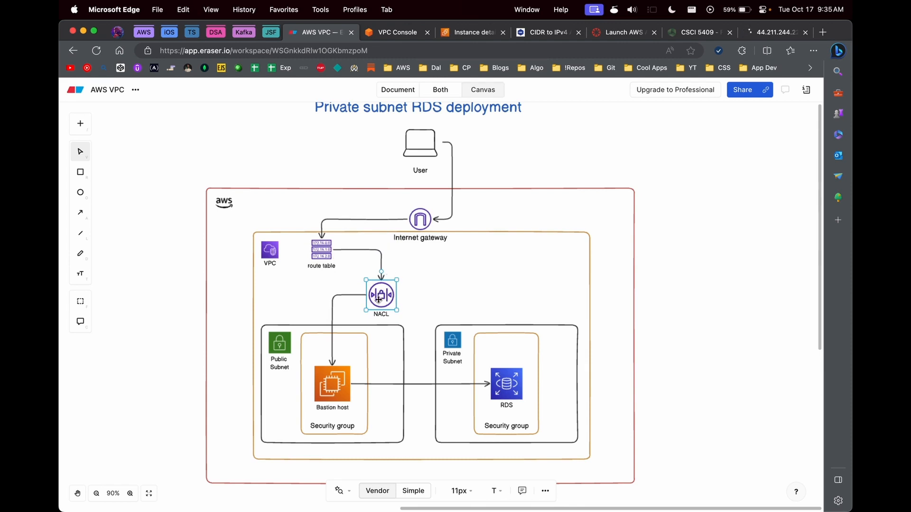
left_click(467, 32)
left_click(398, 32)
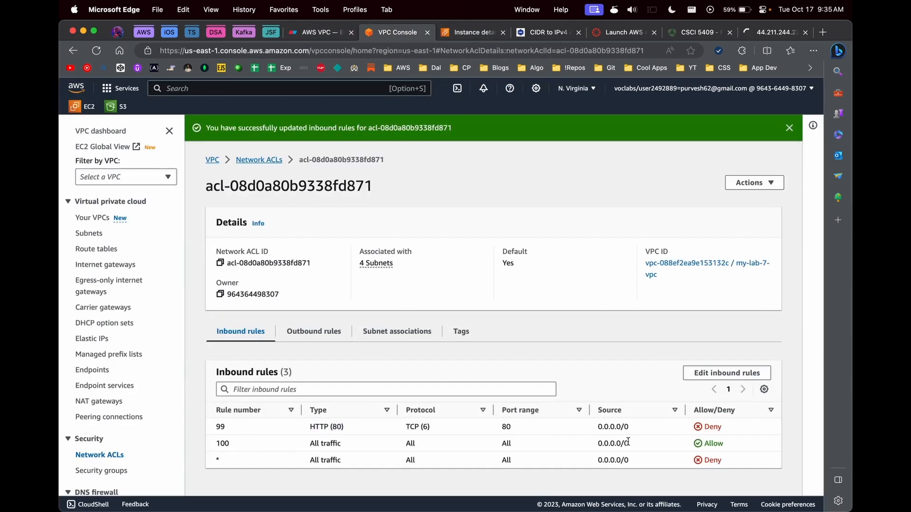
left_click_drag(629, 443, 580, 445)
Step: Show the bastion instance's Security tab and highlight its port 80 inbound rule
left_click(458, 36)
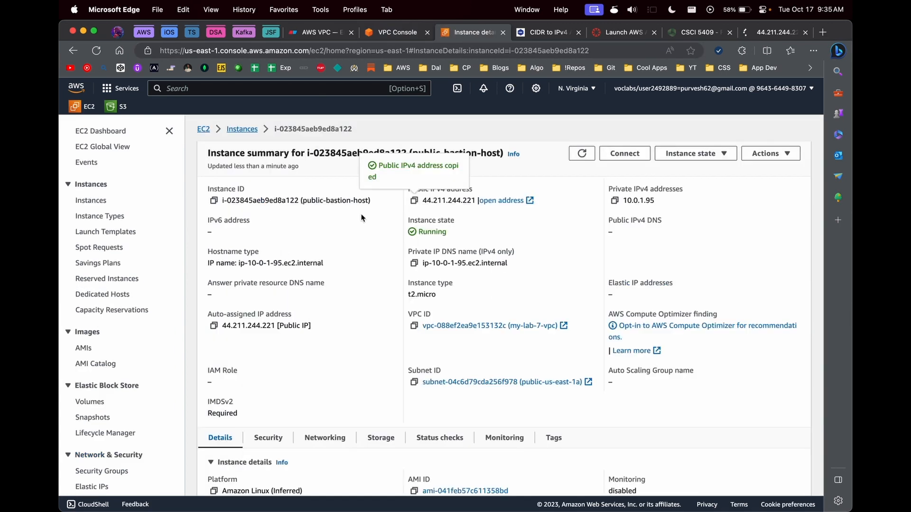
scroll(237, 364, "down", 2)
left_click(257, 362)
scroll(254, 359, "down", 5)
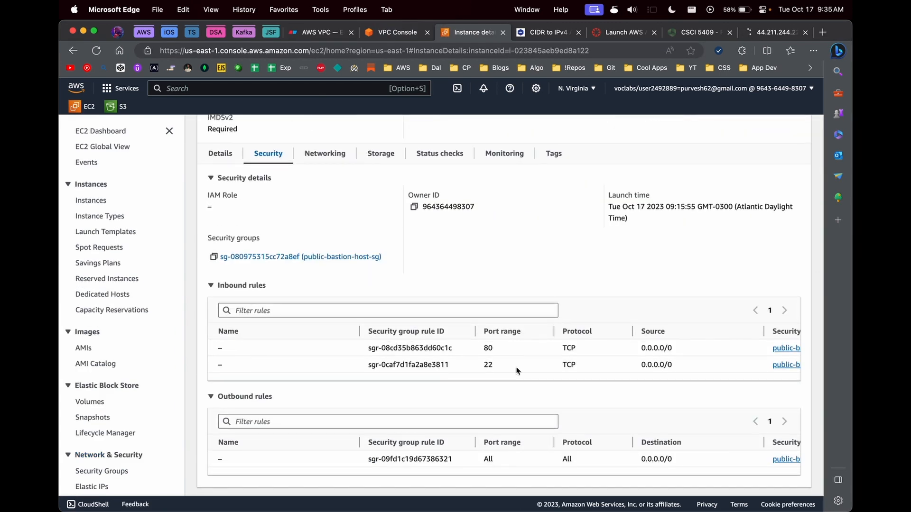
double_click(488, 350)
Step: Switch inbound NACL rule 99 for port 80 from Deny to Allow and save
left_click(385, 31)
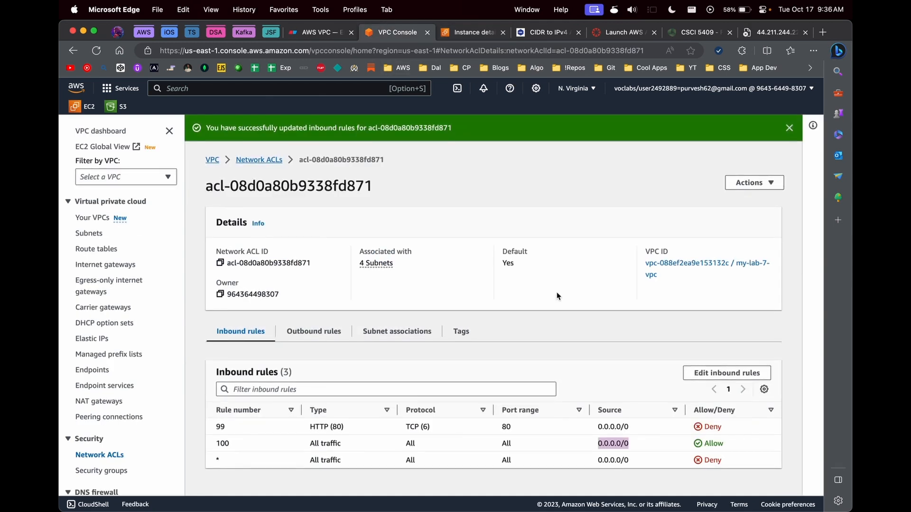
left_click(388, 429)
left_click(726, 373)
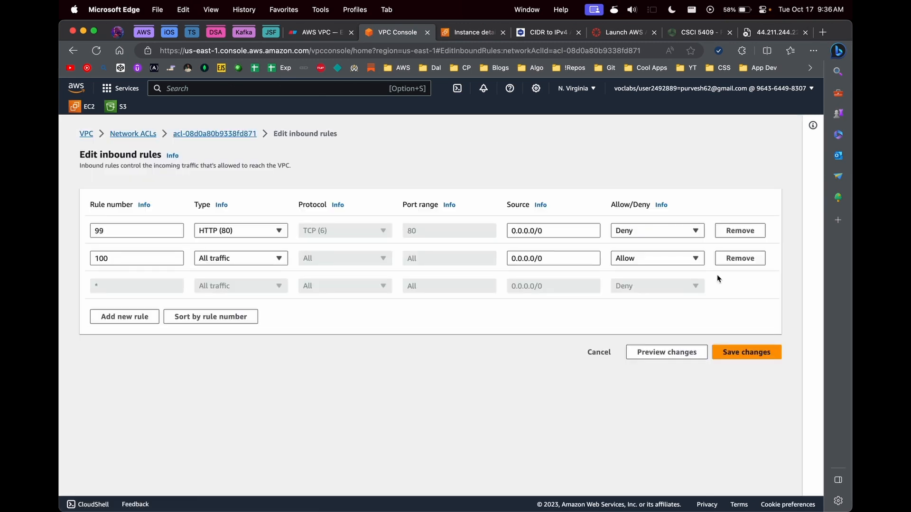
left_click(655, 231)
left_click(636, 244)
left_click(723, 356)
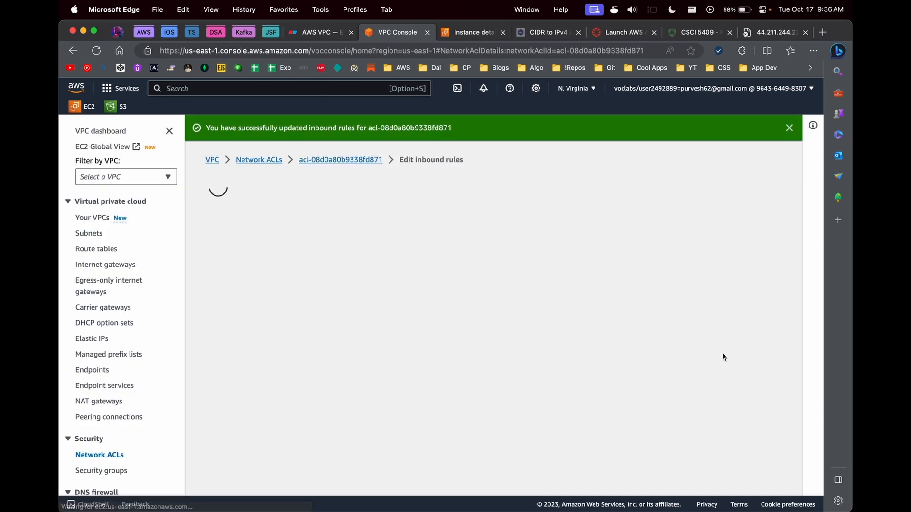
left_click(314, 382)
Step: Add outbound network ACL rule 99 denying HTTP port 80 and save it
left_click(714, 374)
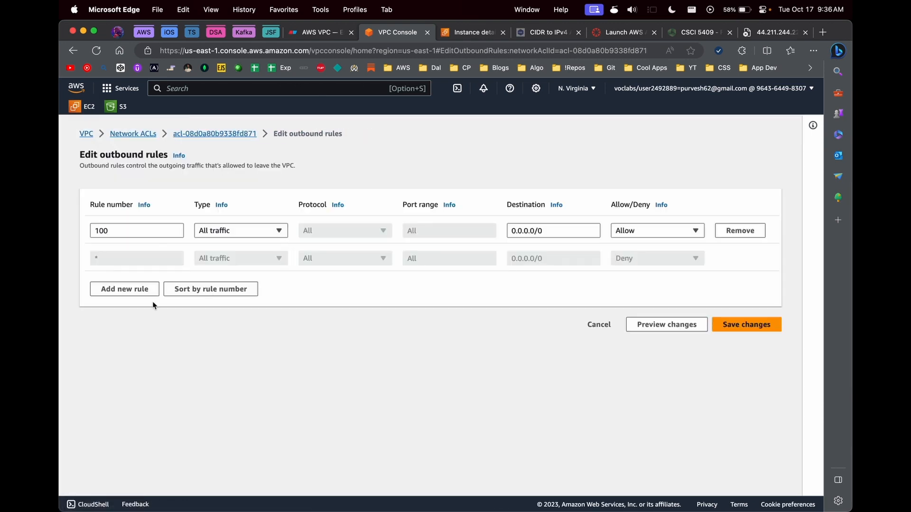
left_click(143, 290)
left_click(124, 256)
type("99")
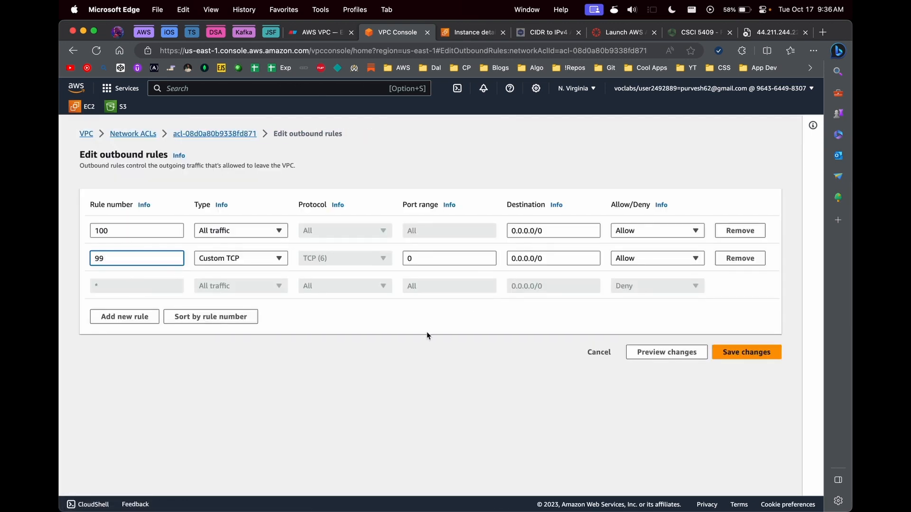
left_click(453, 258)
key("BackSpace")
type("8")
left_click(671, 261)
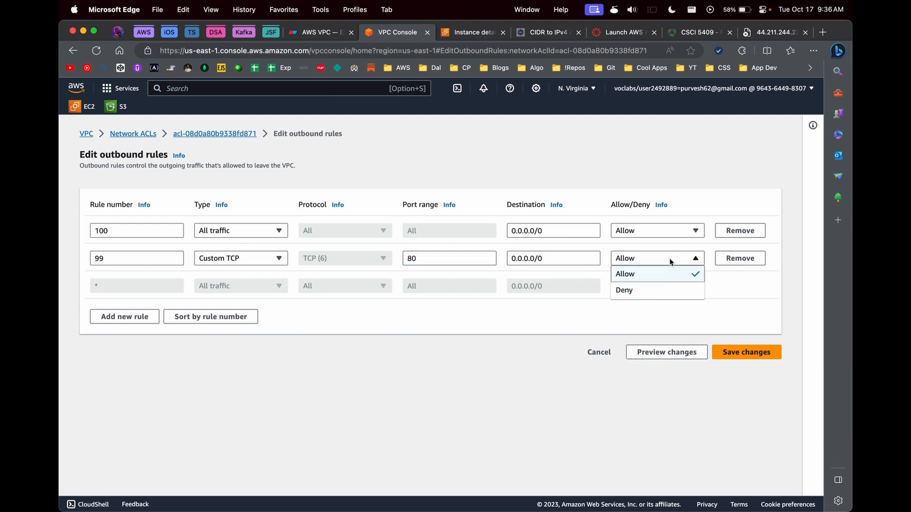
left_click(660, 286)
left_click(743, 354)
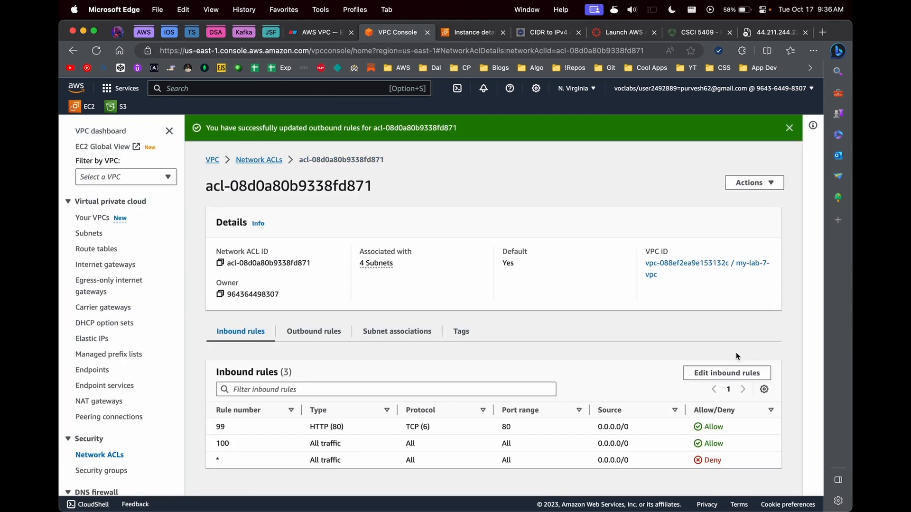
Step: Review the saved outbound rules and reload the bastion page to test access
left_click(312, 332)
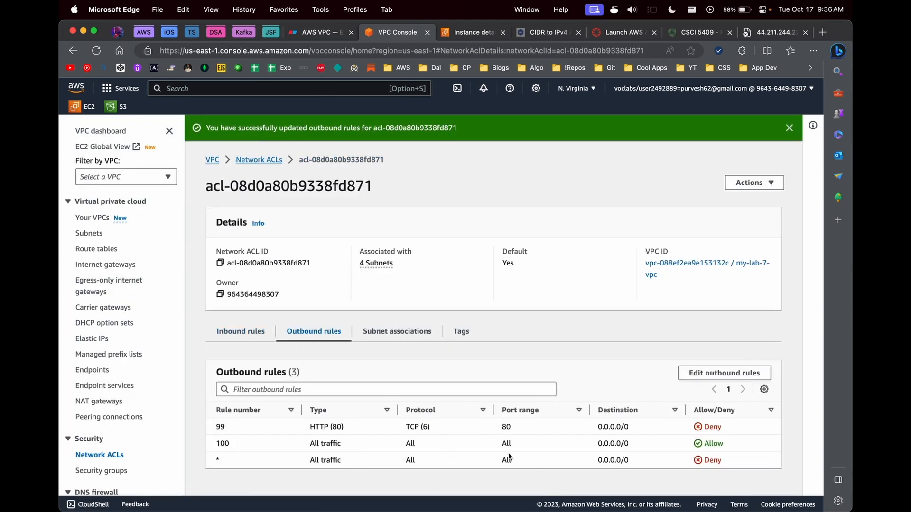
left_click(780, 32)
key("super+r")
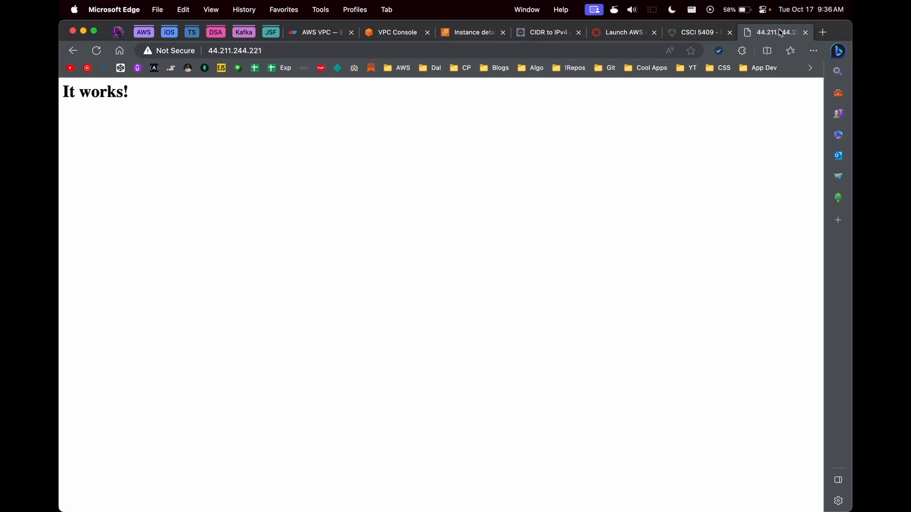
Step: Remove inbound rule 99 from the network ACL, leaving two inbound rules
left_click(409, 33)
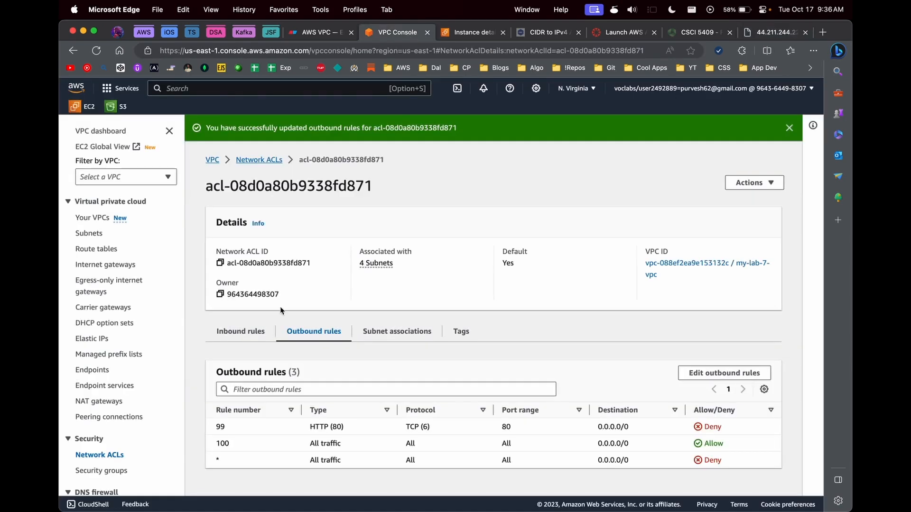
left_click(240, 336)
key("super+r")
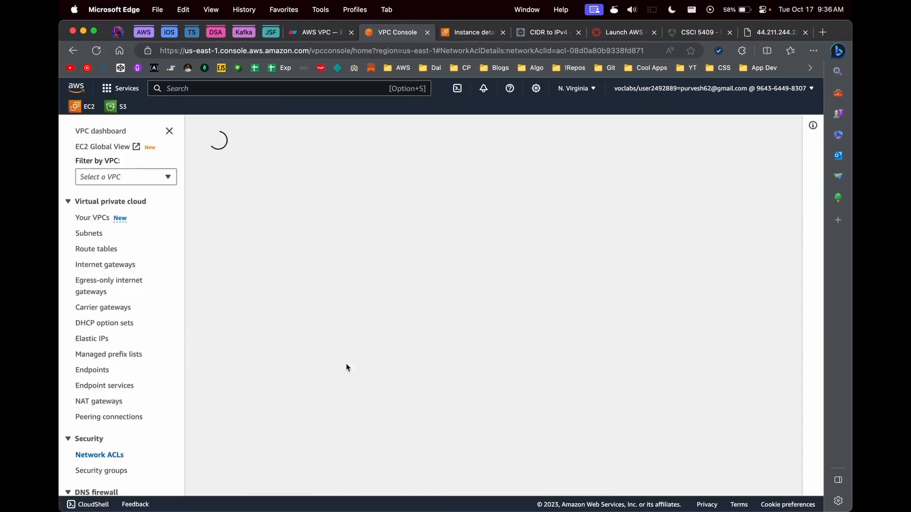
left_click(726, 350)
left_click(740, 231)
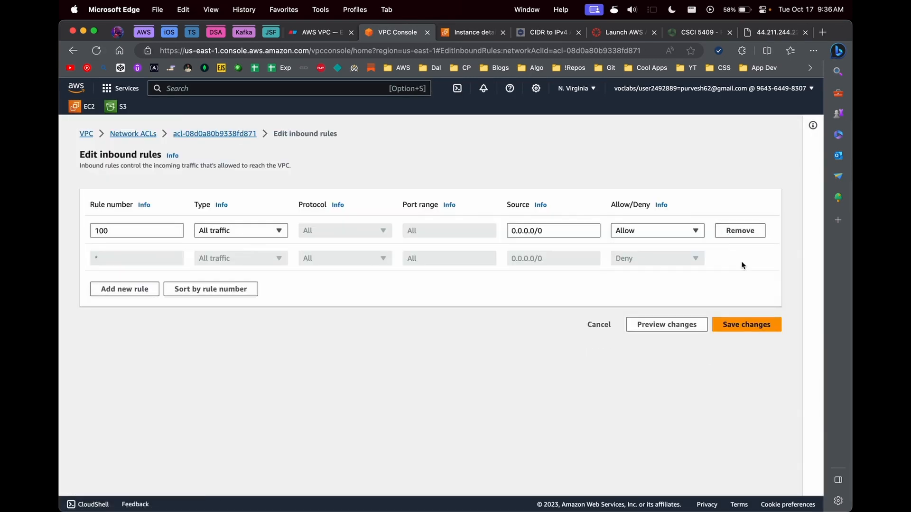
left_click(740, 325)
Step: Check the bastion page, then view the ACL's inbound rules with rule 100 allowing all
left_click(314, 331)
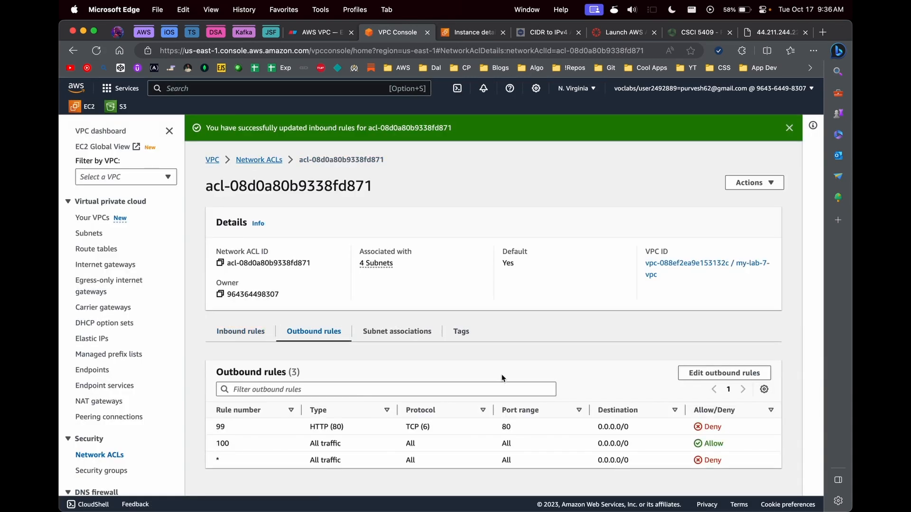
left_click(761, 34)
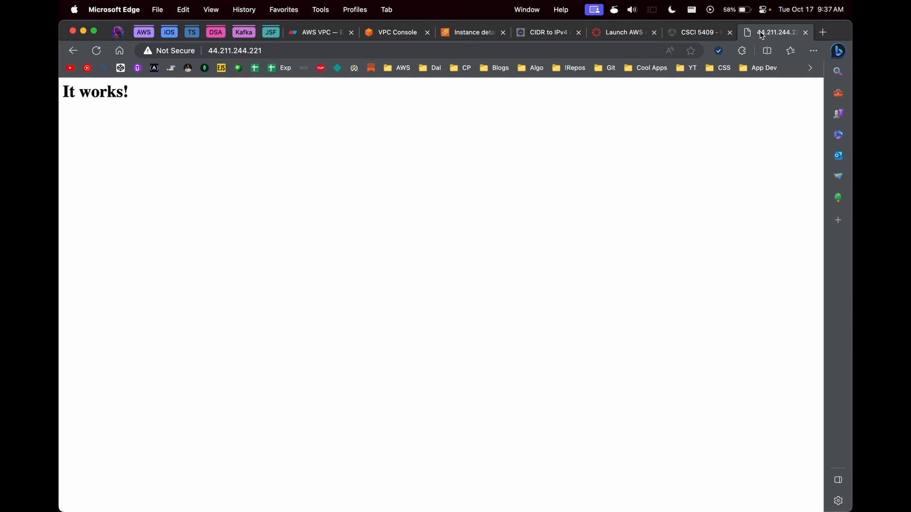
left_click(469, 32)
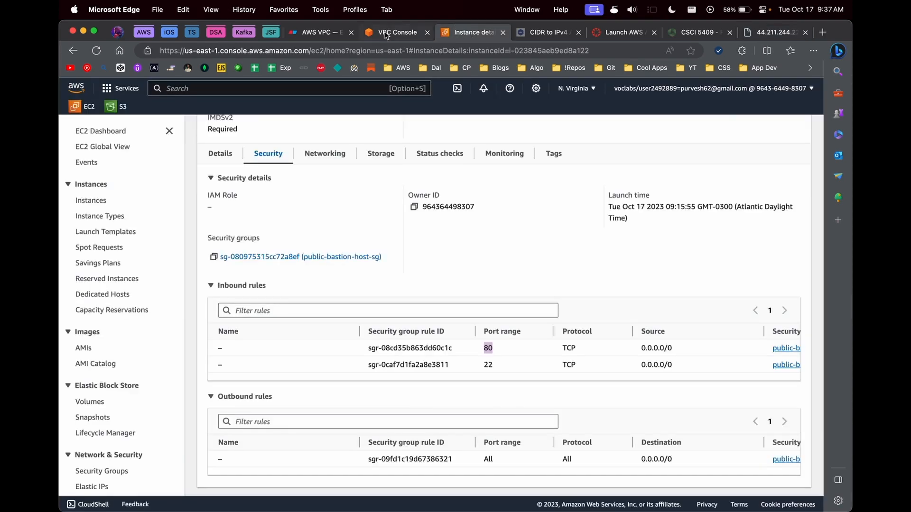
left_click(388, 32)
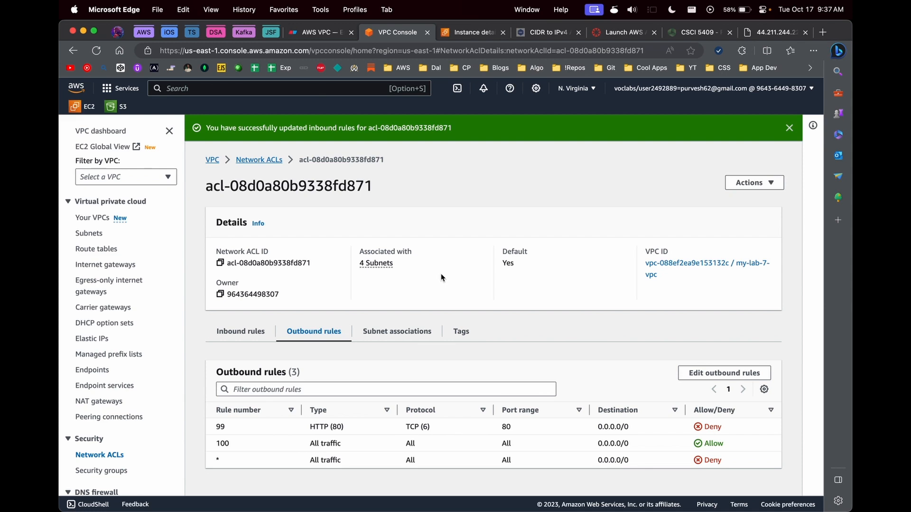
left_click(243, 339)
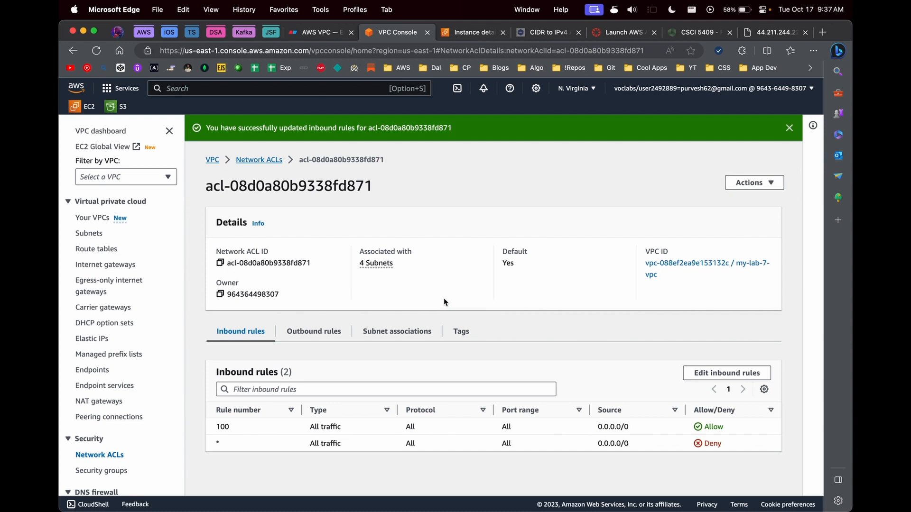
Step: Trace the eraser.io diagram from User through route table and NACL to the bastion host, then return to the NACL
left_click(317, 33)
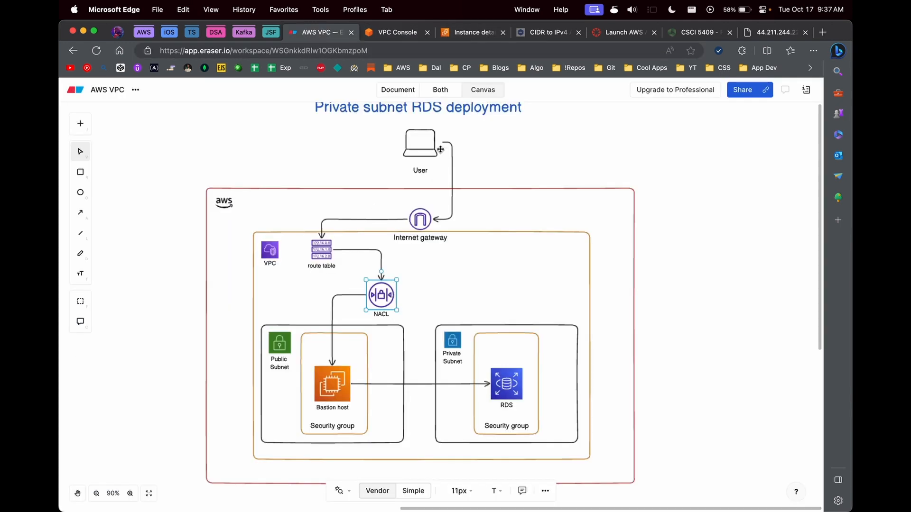
left_click(426, 150)
left_click(321, 249)
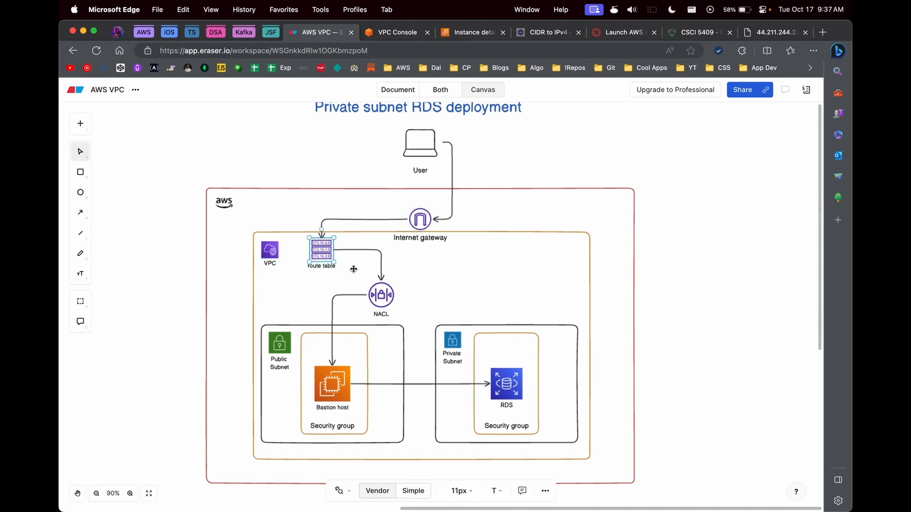
left_click(382, 294)
left_click(278, 345)
left_click(332, 389)
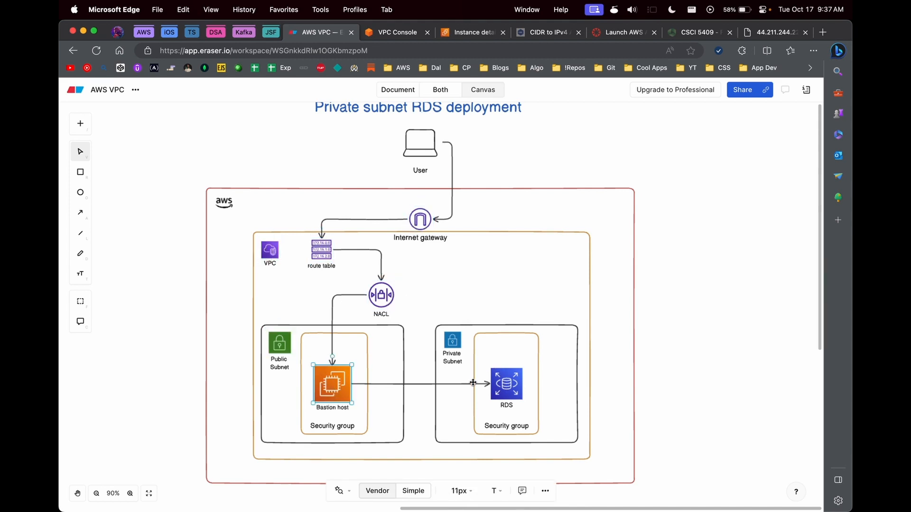
scroll(473, 383, "down", 2)
scroll(473, 382, "right", 1)
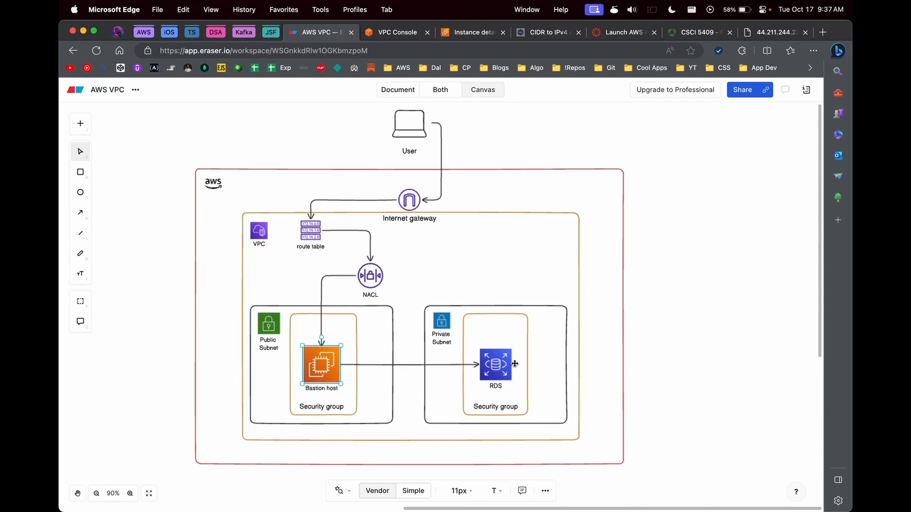
left_click(396, 34)
Step: Find RDS via the 'rds' search and start a new DB subnet group from Subnet groups
type("rds")
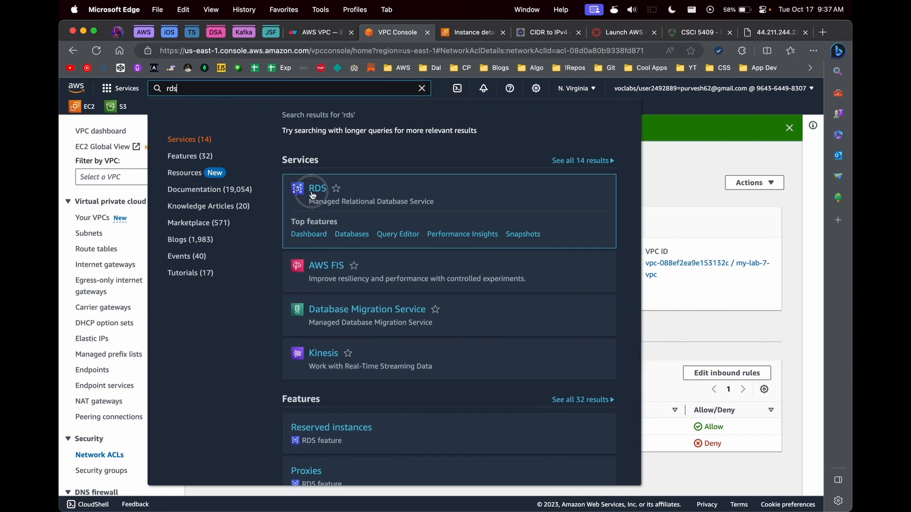
left_click(312, 192)
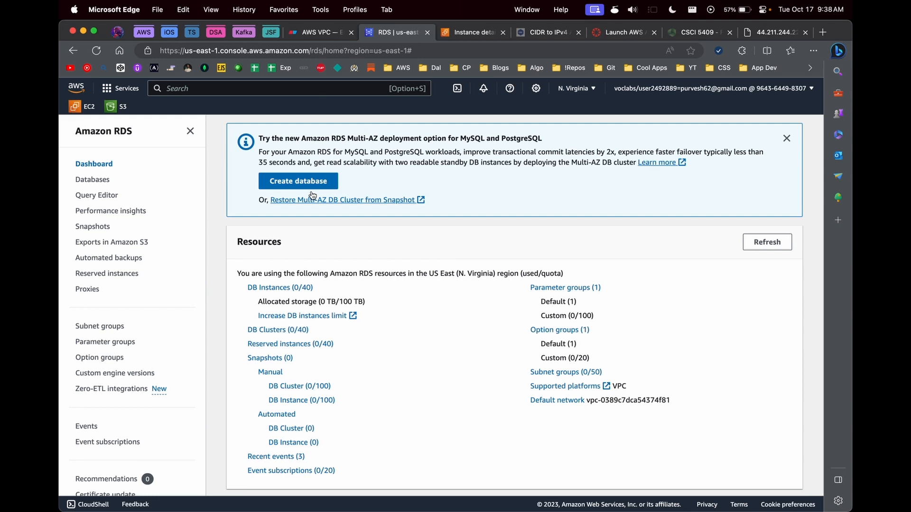
left_click(93, 179)
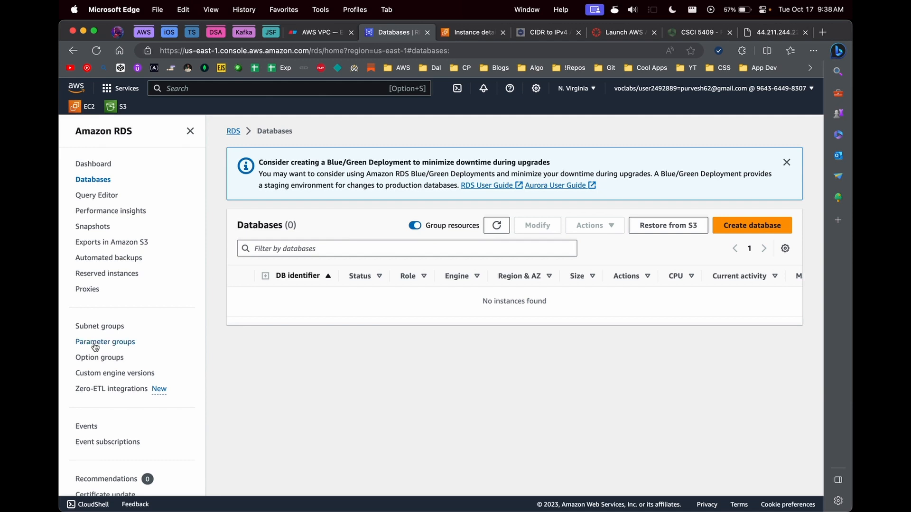
left_click(98, 327)
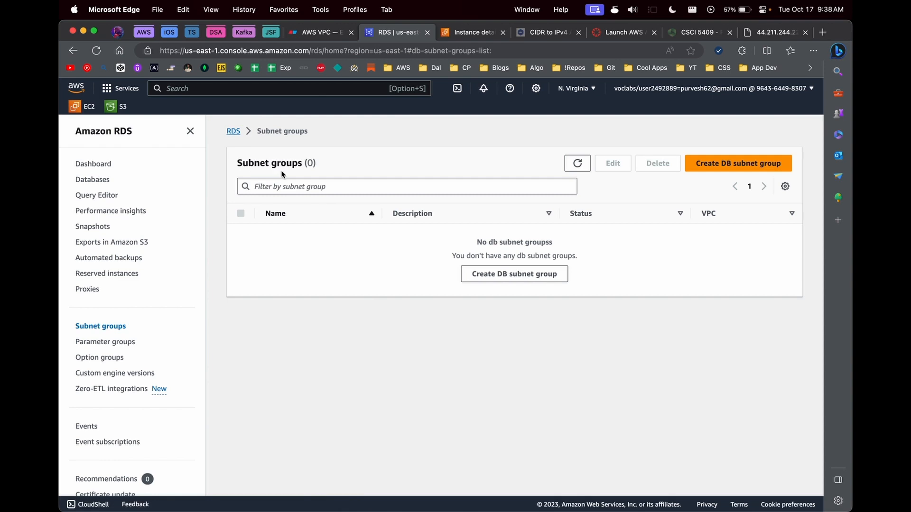
left_click(724, 176)
Step: Name the subnet group 'private-subnet-group-rds' with description 'My private subnet group'
left_click(337, 273)
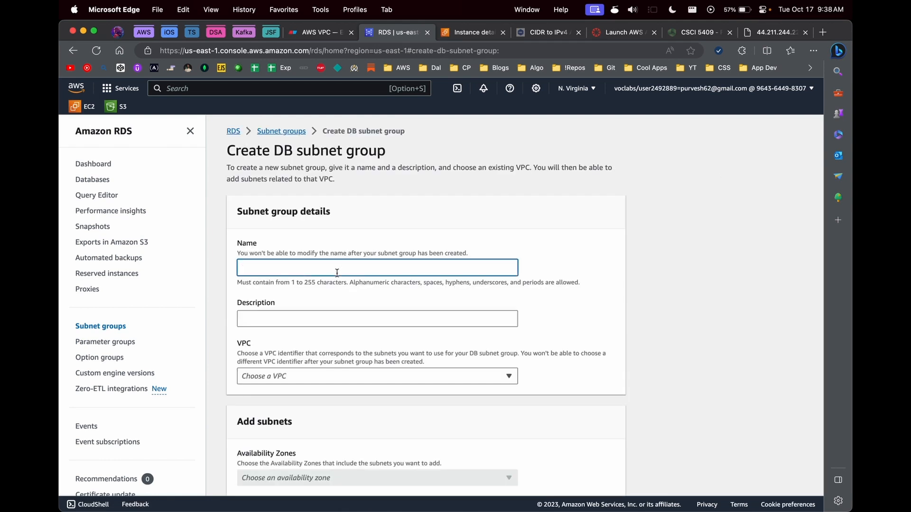
type("private-subnet-group-rds")
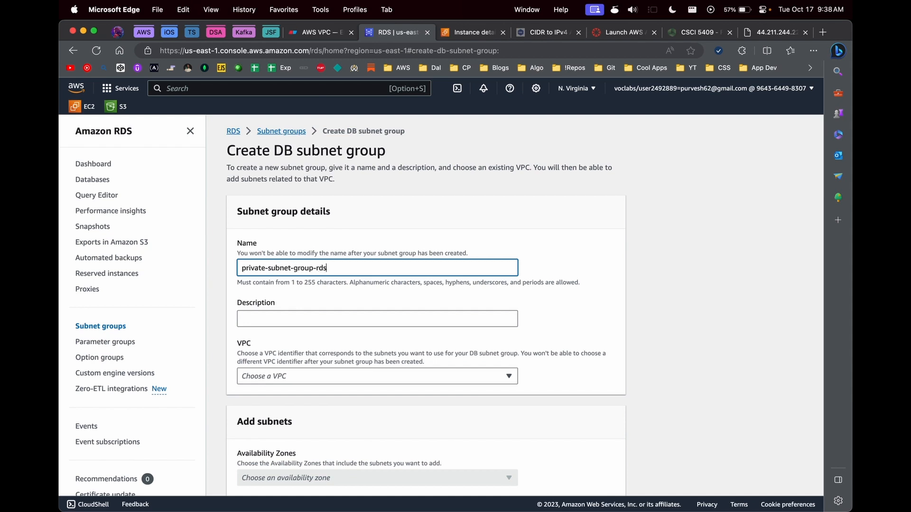
left_click(315, 314)
type("My priva")
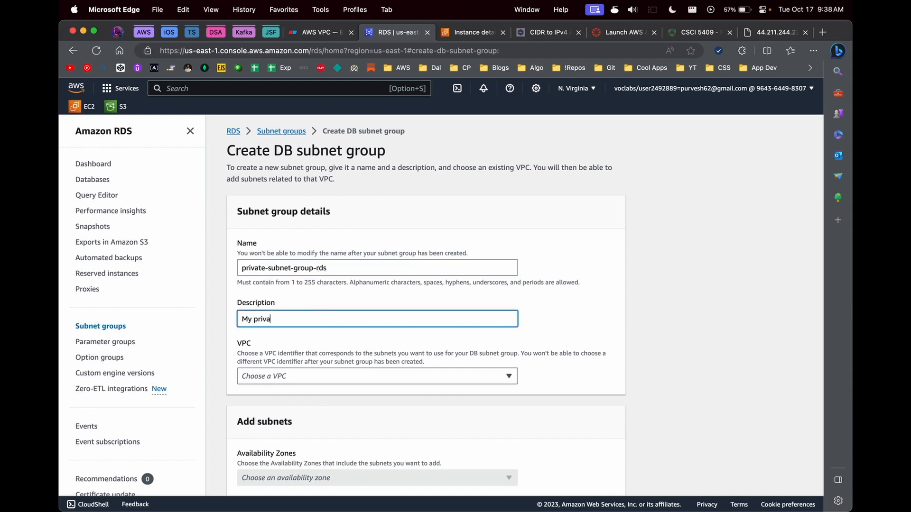
type("te subnet group")
Step: Assign it to my-lab-7-vpc with availability zones us-east-1a and us-east-1b
left_click(267, 378)
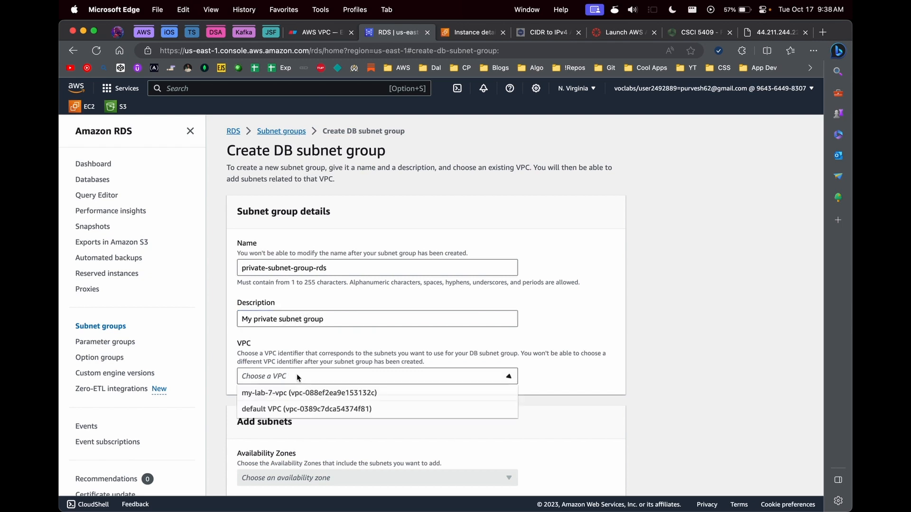
left_click(267, 392)
scroll(280, 380, "down", 3)
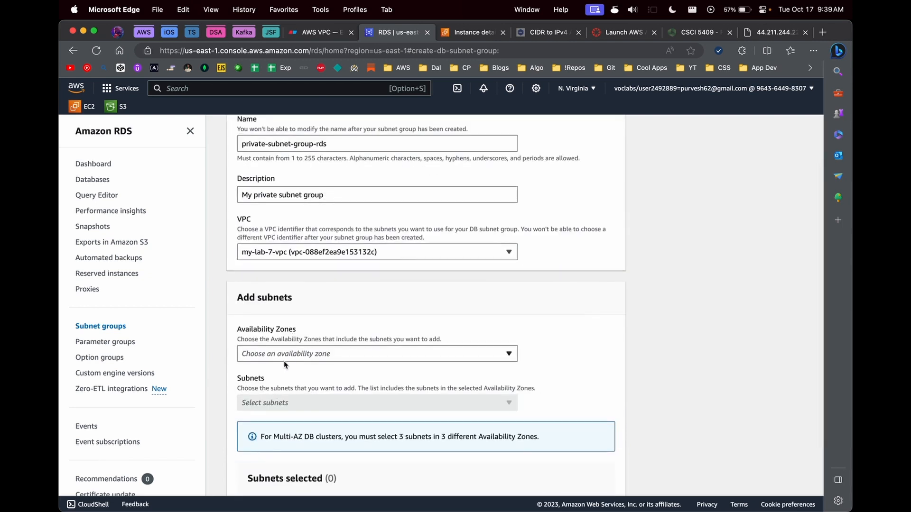
left_click(286, 355)
left_click(268, 371)
left_click(254, 387)
left_click(545, 364)
Step: Add the 10.0.3.0/24 and 10.0.4.0/24 subnets and create the group
scroll(543, 362, "down", 2)
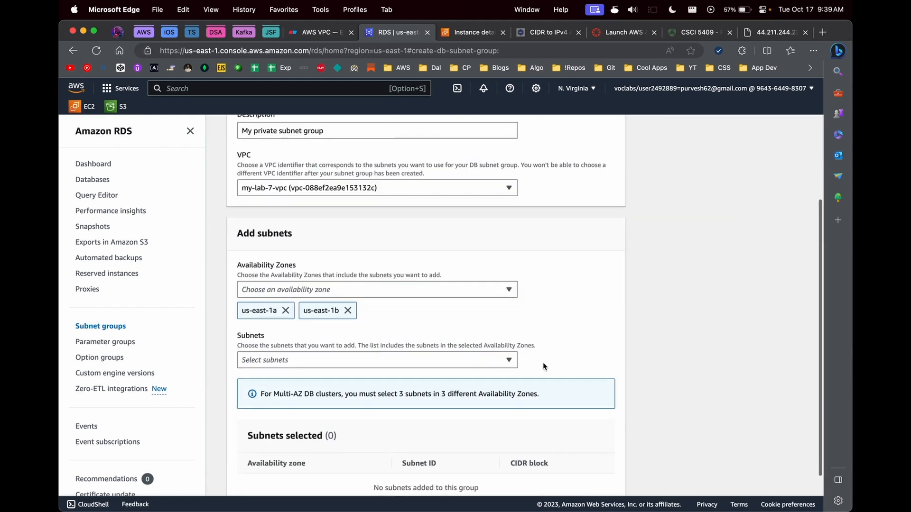
left_click(352, 359)
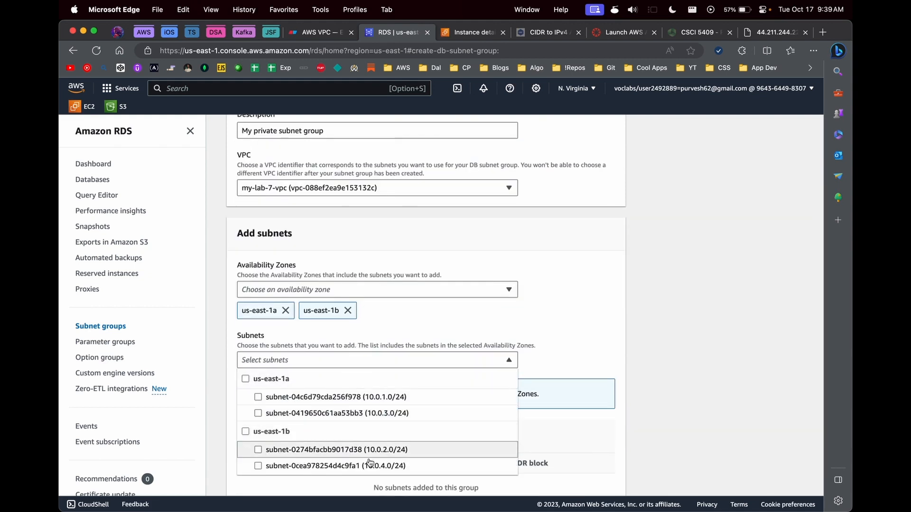
left_click(385, 415)
left_click(322, 466)
left_click(653, 364)
scroll(653, 364, "down", 3)
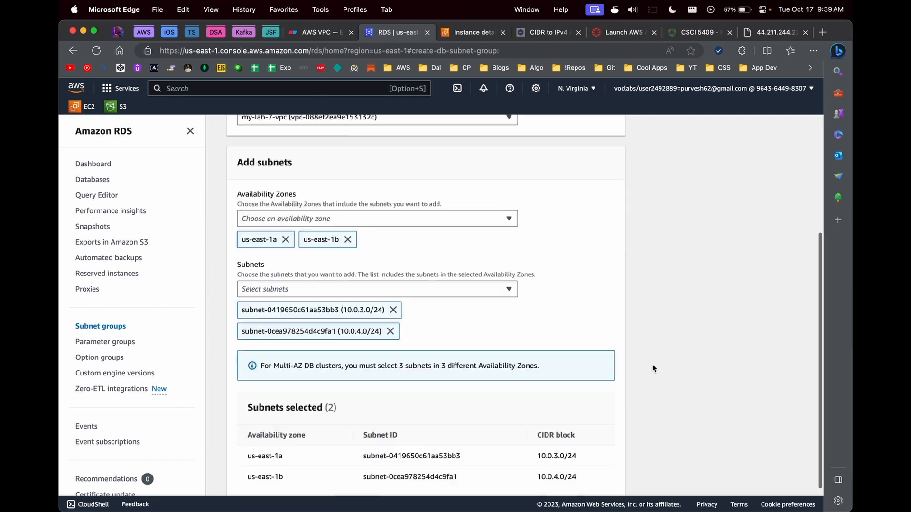
left_click(603, 478)
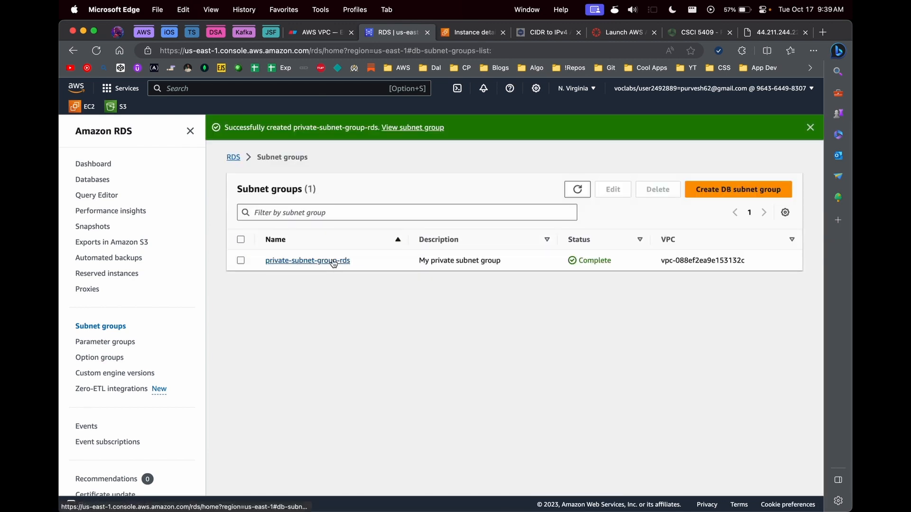
left_click_drag(239, 186, 305, 188)
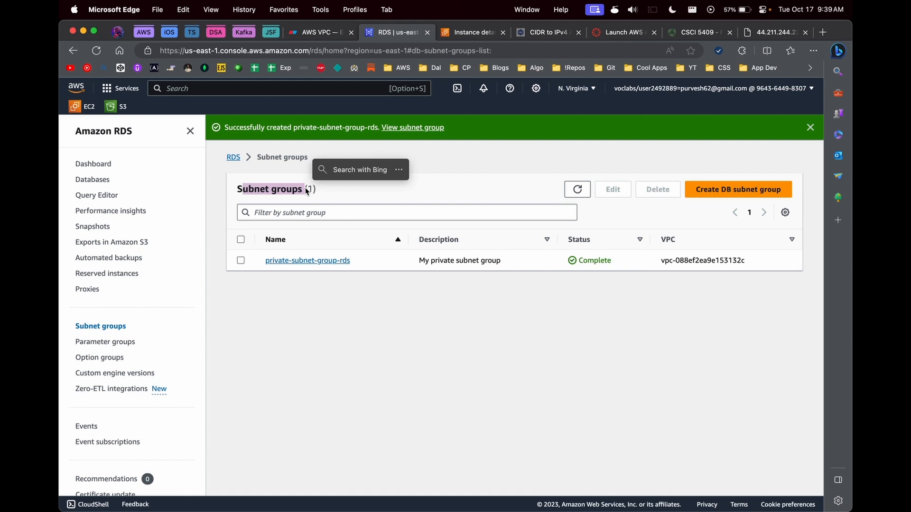
left_click(308, 305)
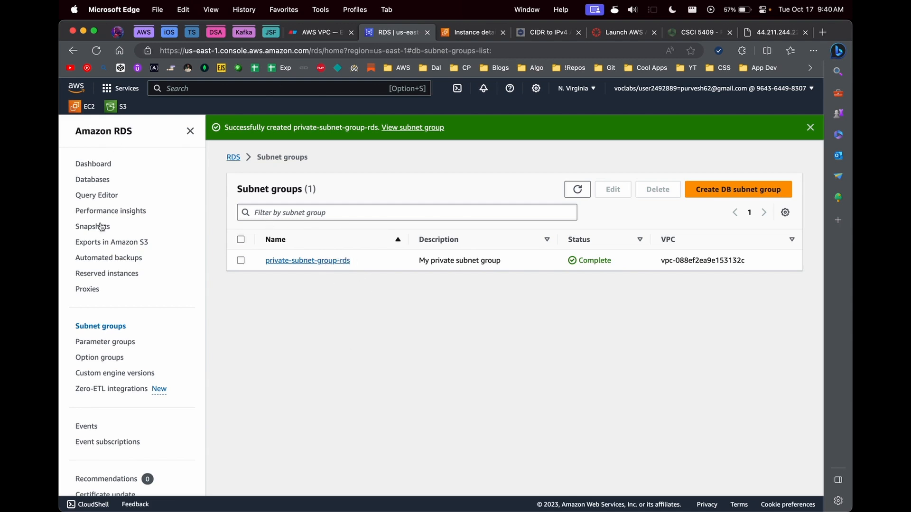
Step: Start a new database from the Databases list and review the Standard create and engine options
left_click(91, 182)
left_click(747, 251)
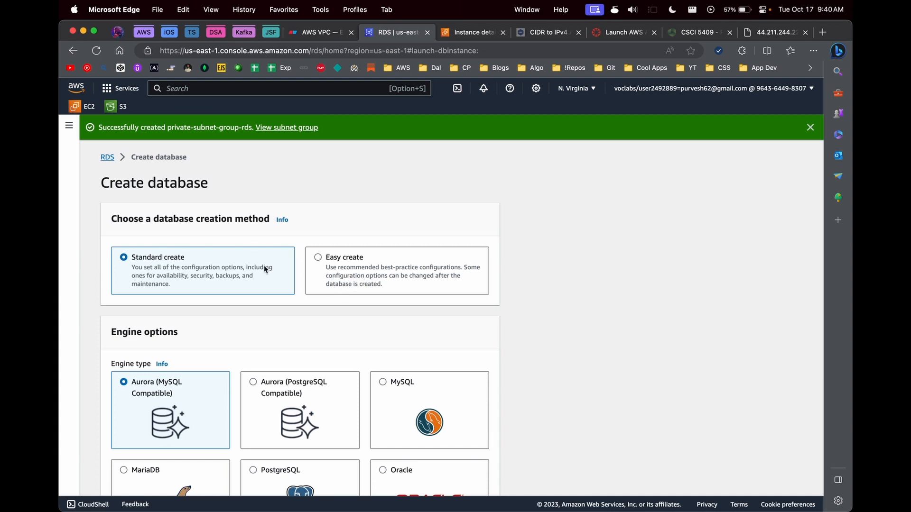
scroll(248, 282, "down", 2)
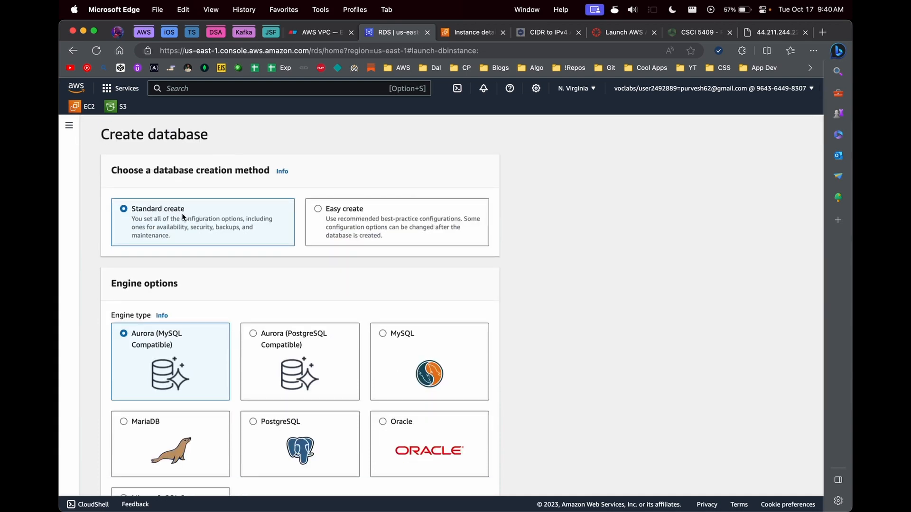
scroll(386, 400, "down", 1)
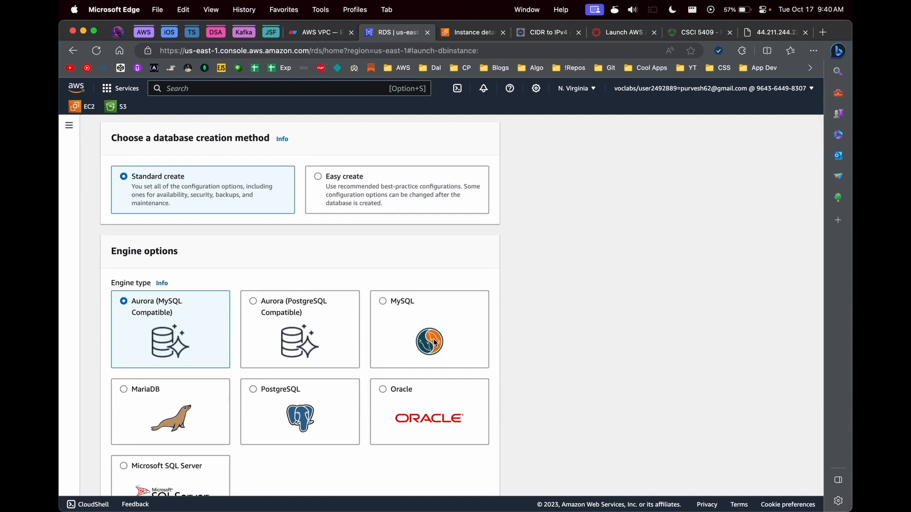
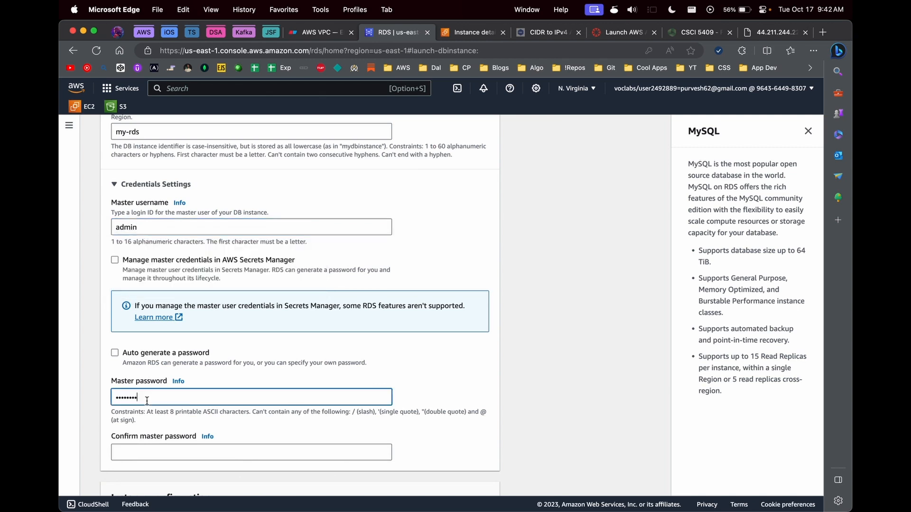
Step: Re-enter the admin master password in Confirm master password, then scroll to Instance configuration
left_click(148, 447)
type("••••••••")
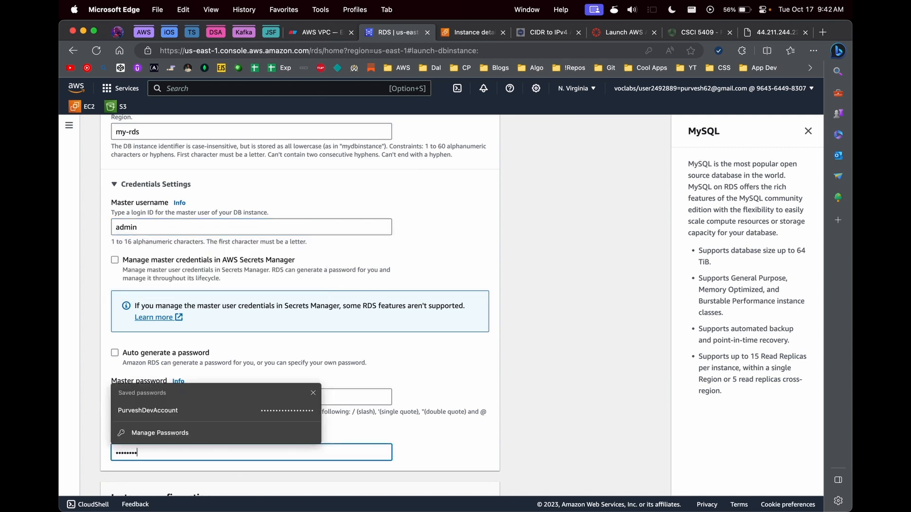
scroll(508, 359, "down", 4)
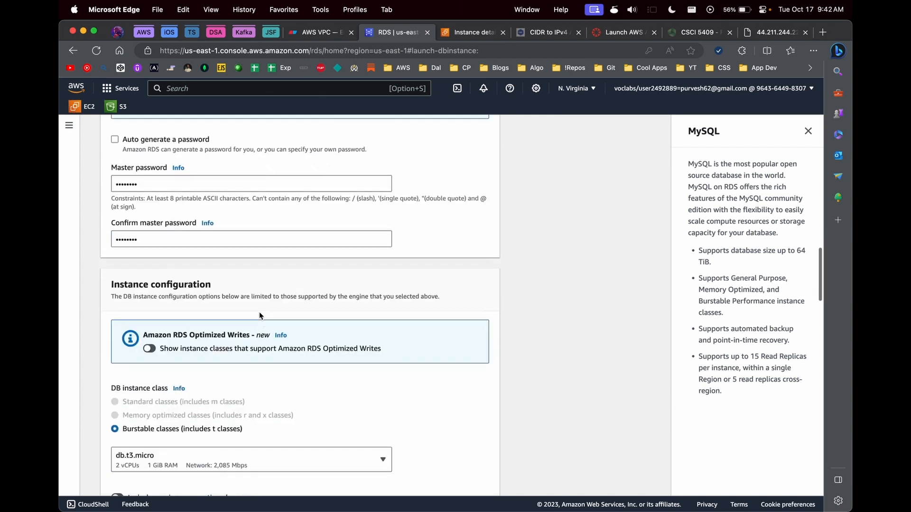
scroll(259, 312, "up", 2)
scroll(279, 301, "down", 2)
scroll(279, 301, "down", 3)
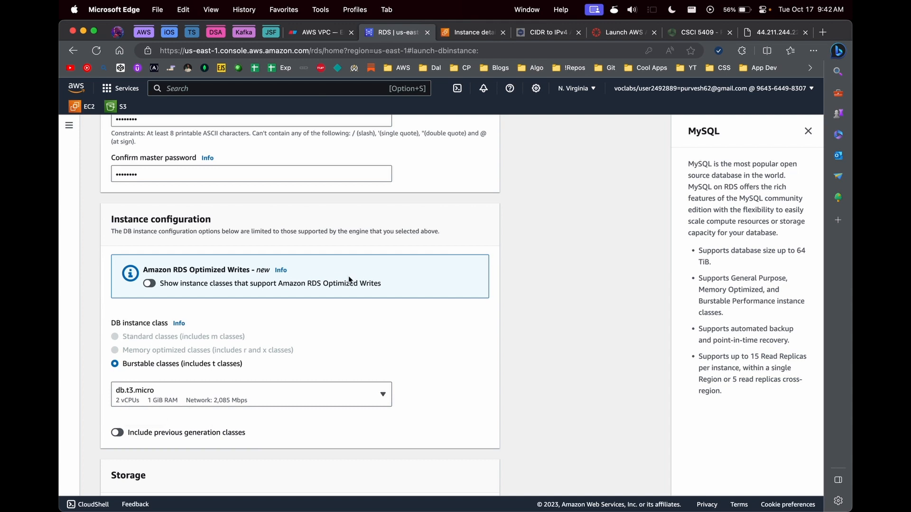
Step: Expand Storage autoscaling and uncheck Enable storage autoscaling
scroll(451, 312, "down", 5)
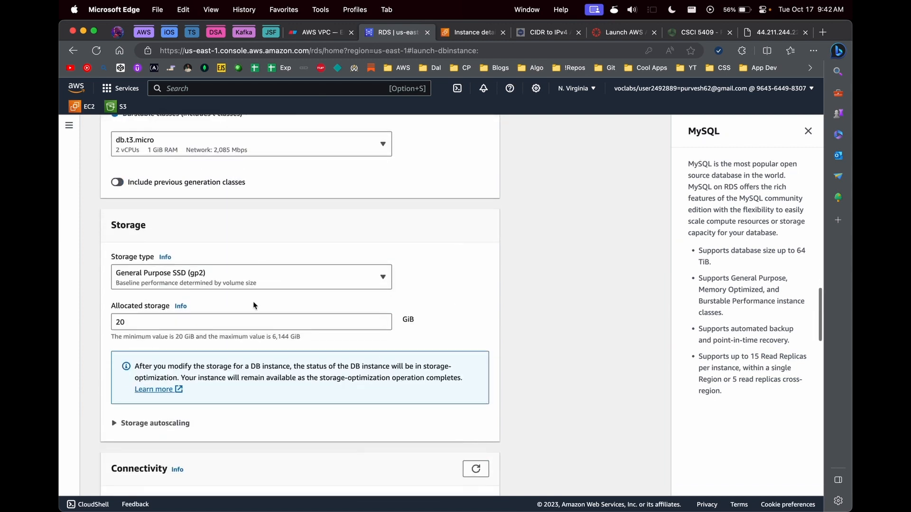
scroll(246, 299, "down", 4)
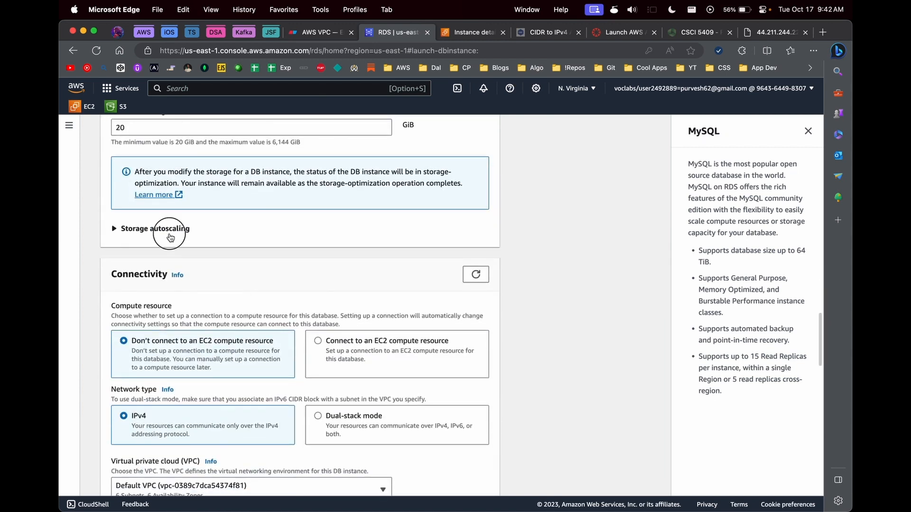
left_click(192, 229)
left_click(137, 273)
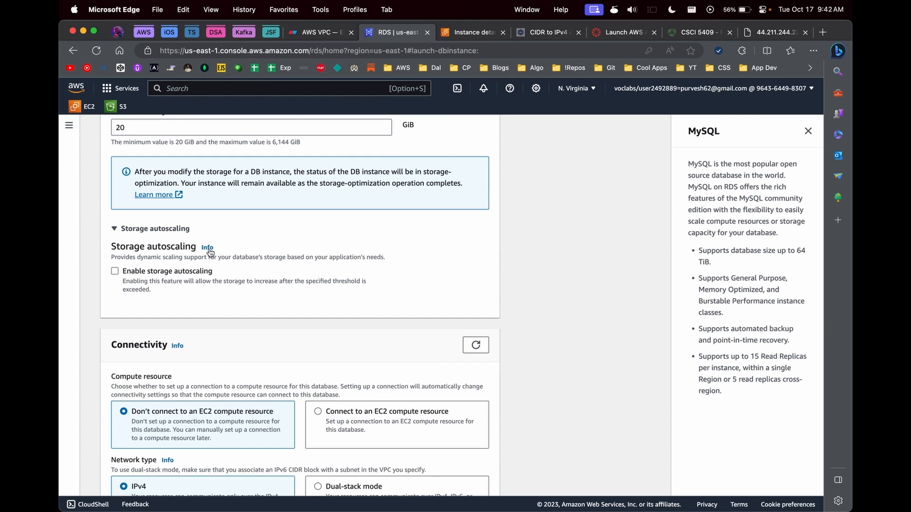
scroll(202, 281, "down", 4)
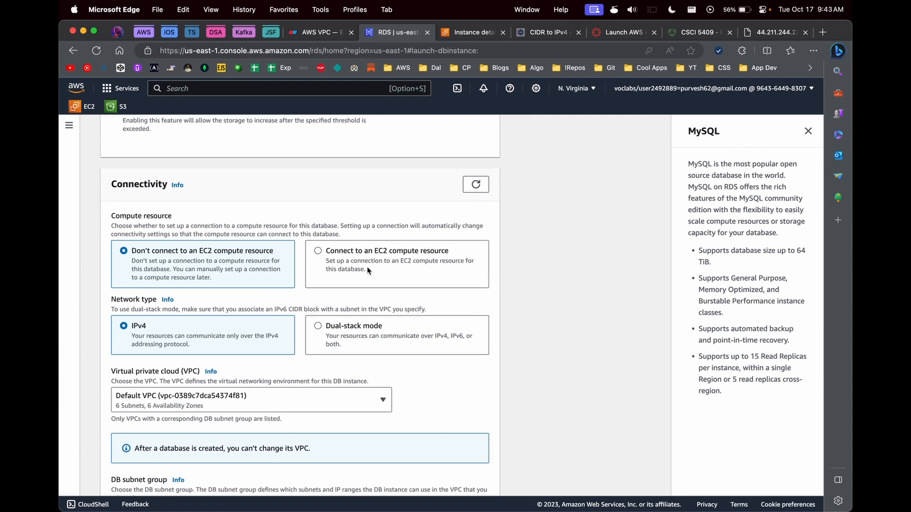
Step: Try connecting to the public-bastion-host EC2 instance, then revert to Don't connect
left_click(317, 33)
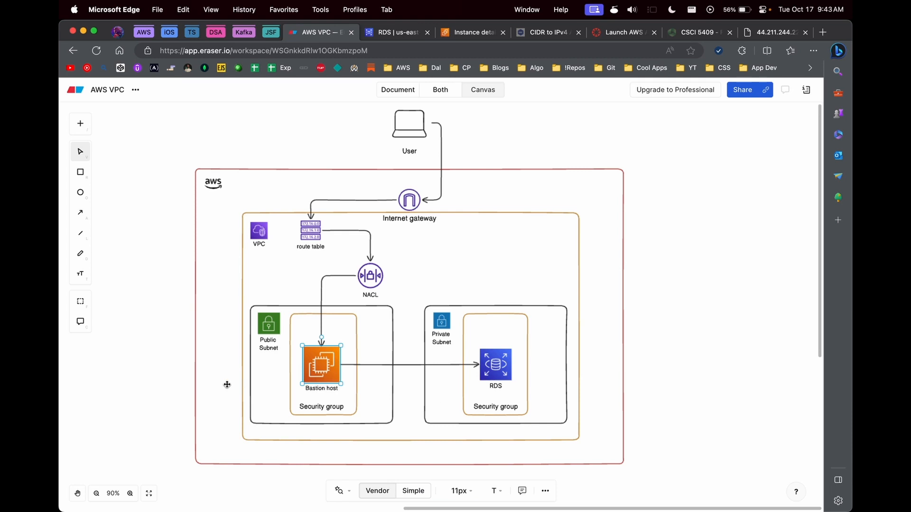
key("ctrl+Tab")
left_click(335, 280)
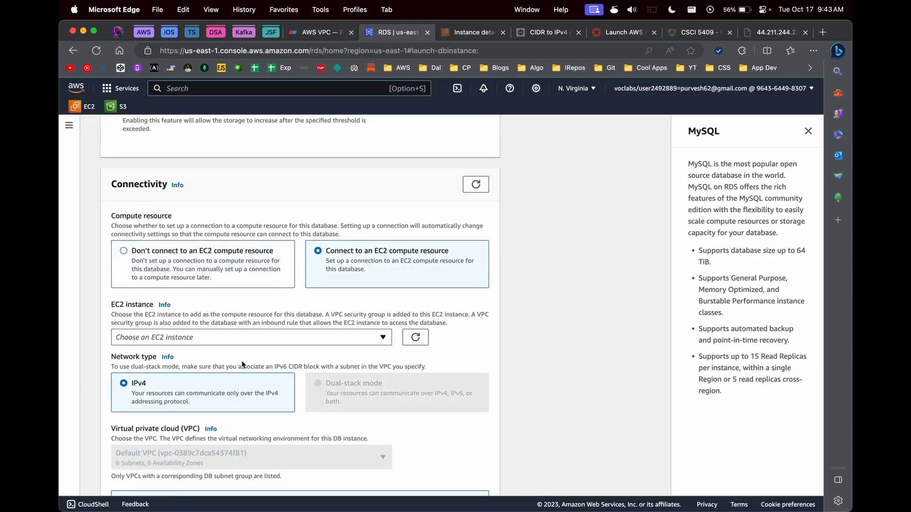
left_click(217, 343)
left_click(183, 395)
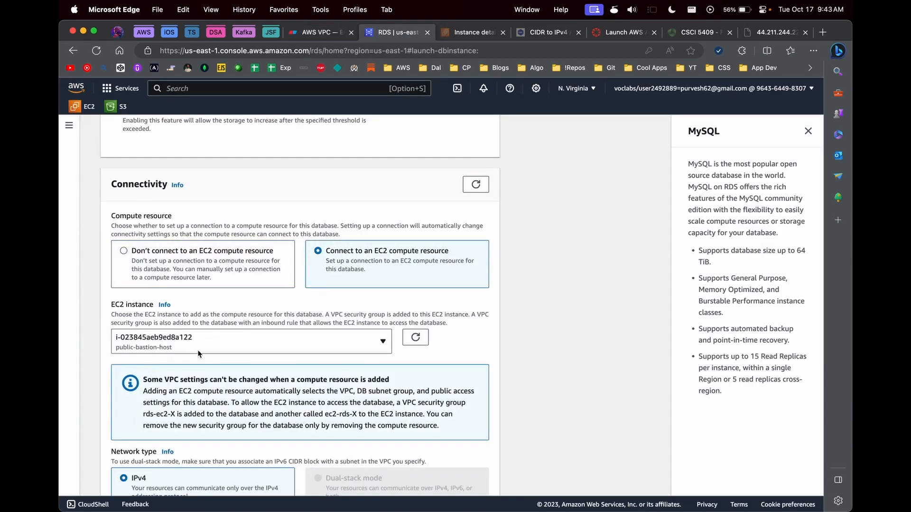
scroll(324, 419, "down", 3)
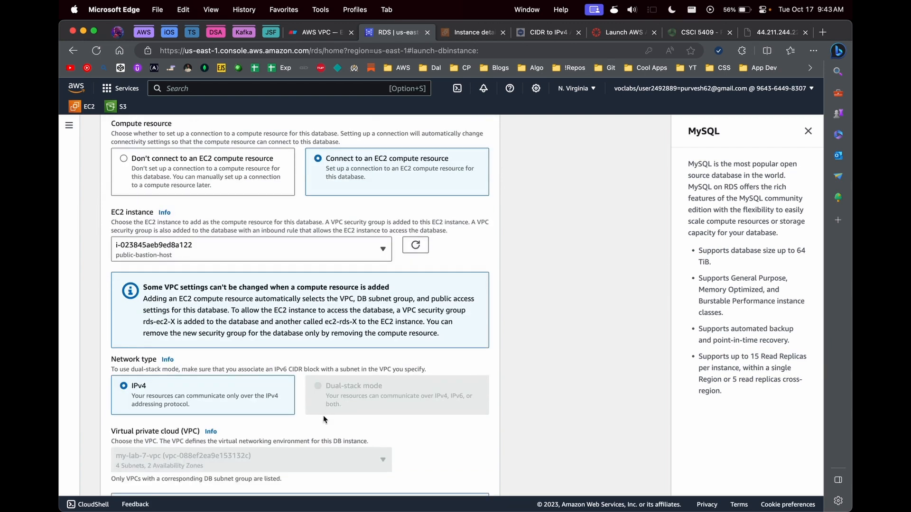
left_click(298, 35)
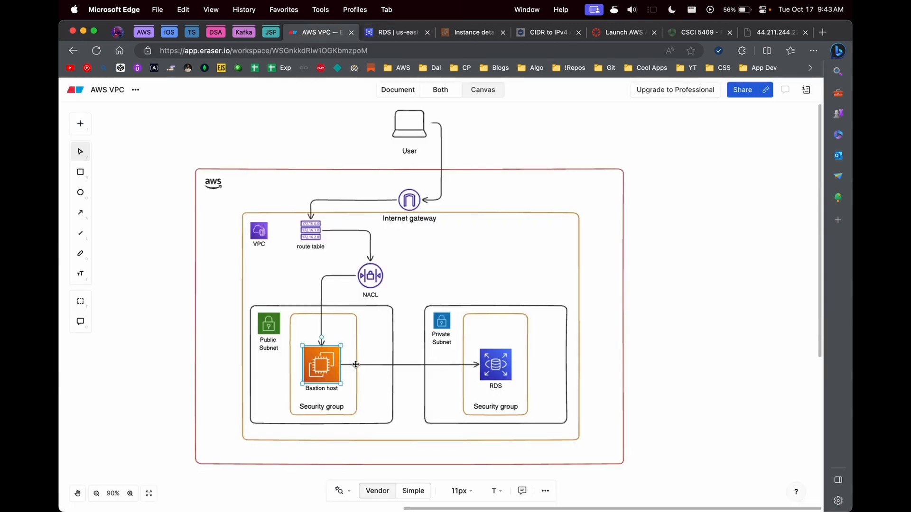
left_click(396, 32)
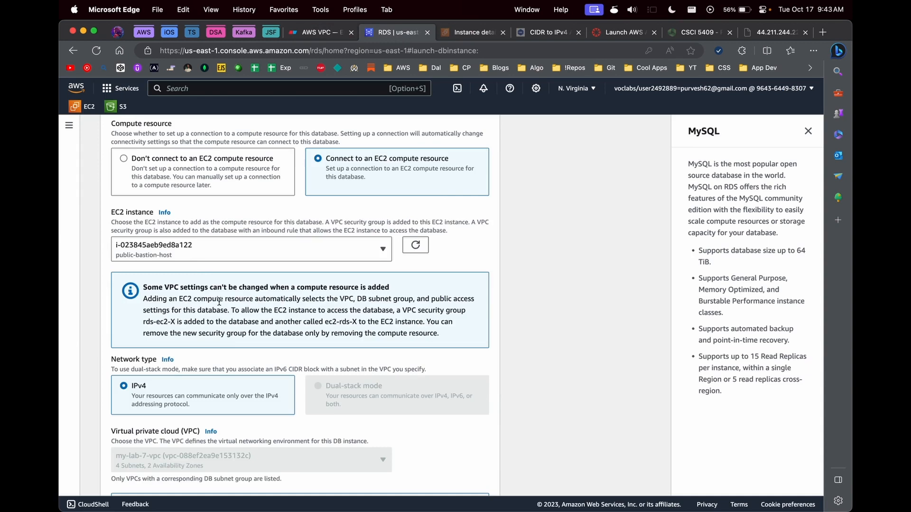
left_click(183, 172)
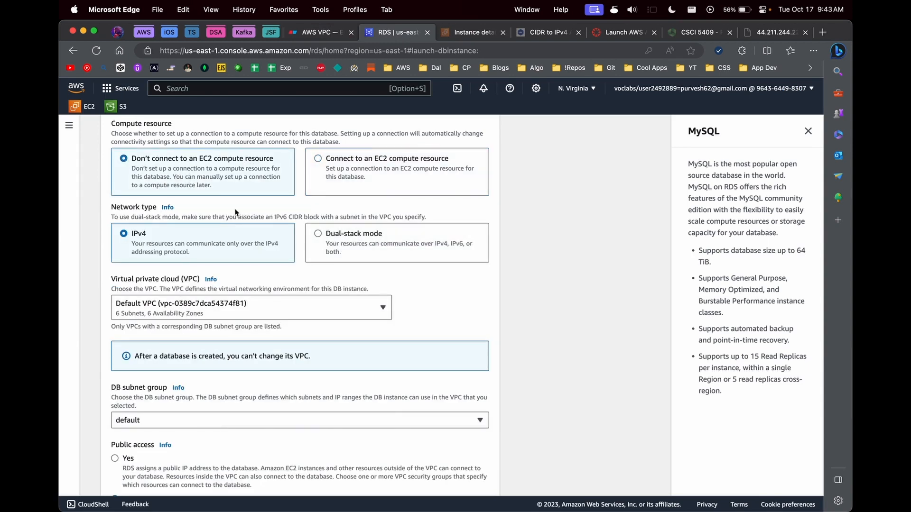
Step: Choose my-lab-7-vpc as the database's VPC
scroll(274, 271, "down", 2)
left_click(172, 268)
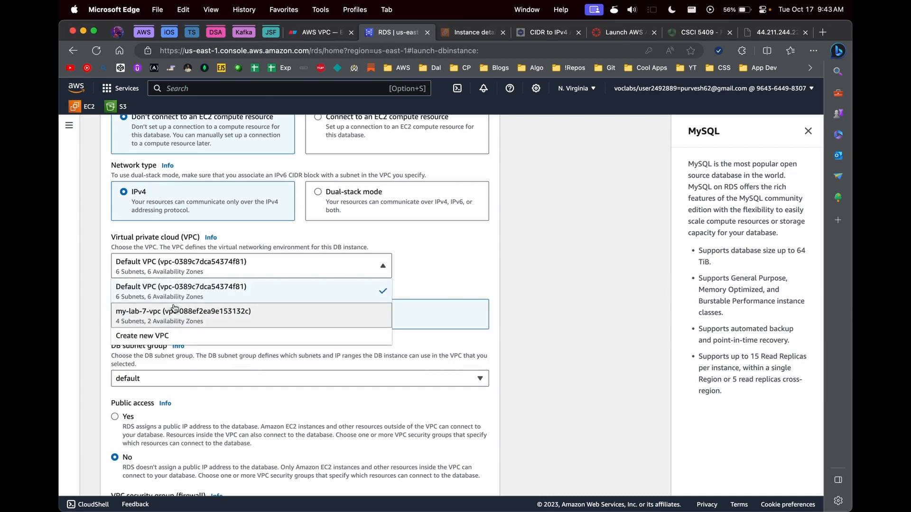
left_click(180, 317)
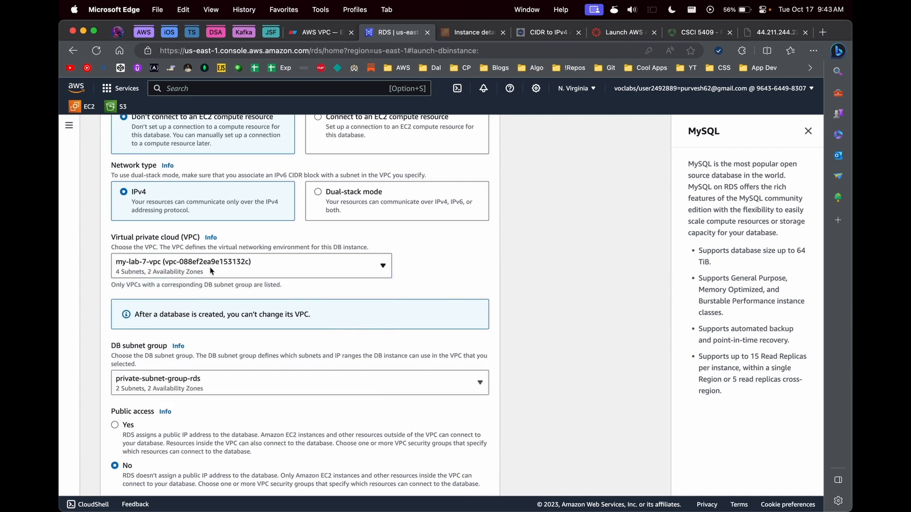
Step: Keep private-subnet-group-rds as the DB subnet group and leave Public access at No
scroll(211, 271, "down", 2)
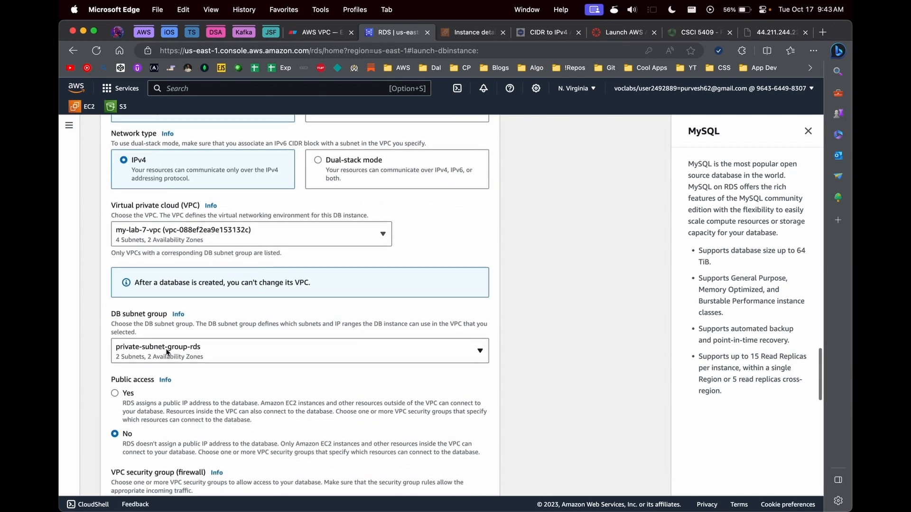
left_click(118, 318)
left_click_drag(118, 319, 152, 315)
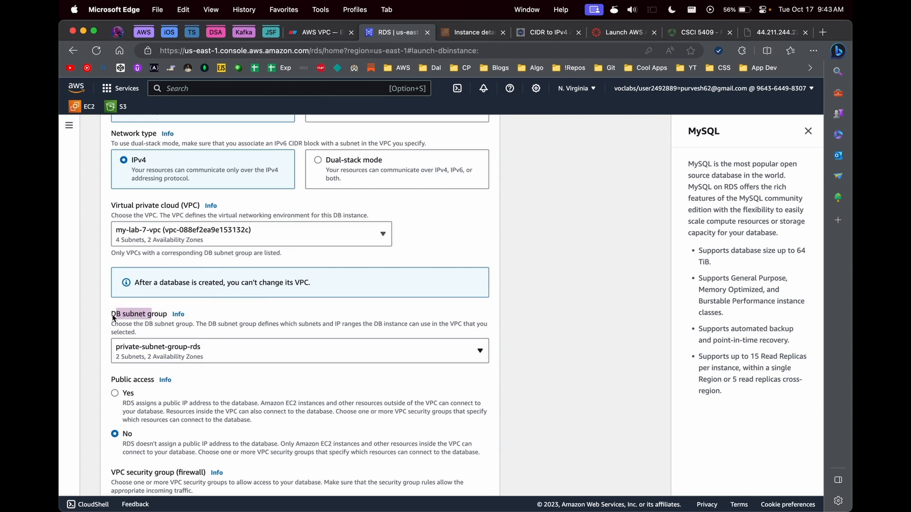
left_click(194, 355)
left_click(196, 377)
scroll(195, 349, "down", 3)
left_click_drag(112, 300, 152, 300)
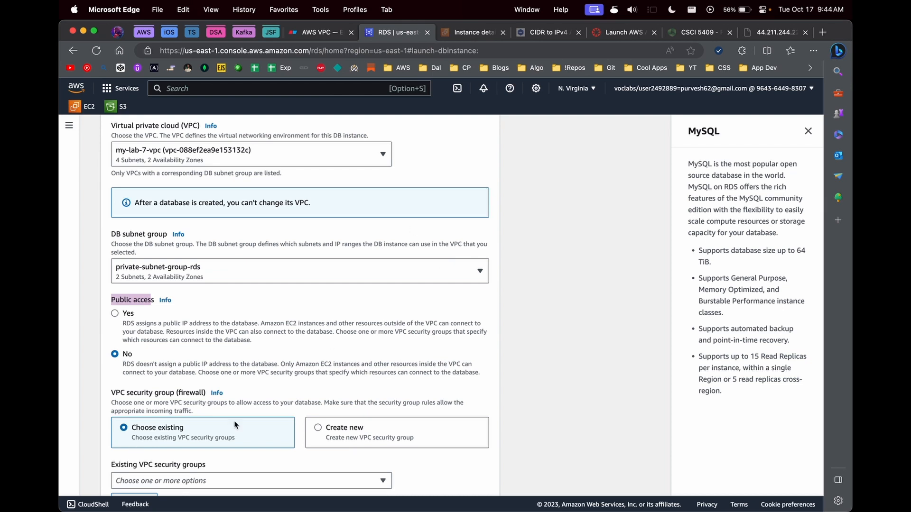
left_click(139, 368)
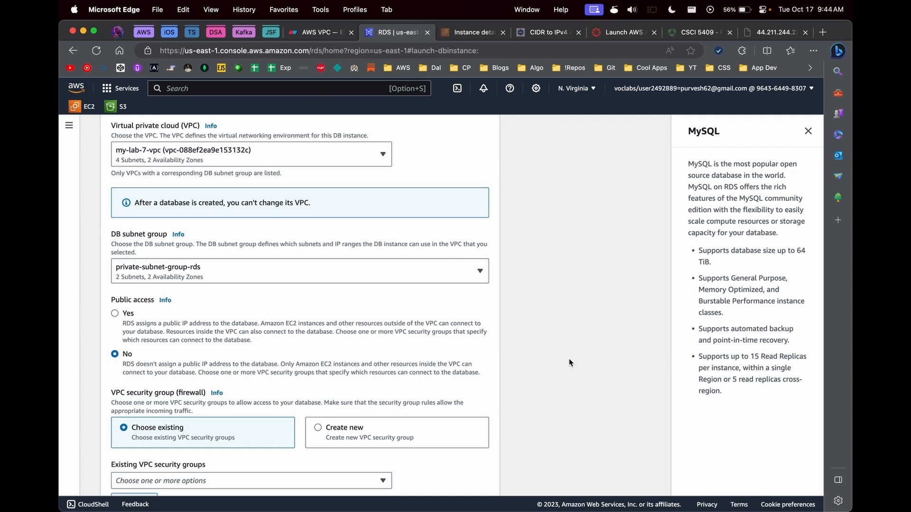
Step: Create a new VPC security group named my-rds-sg
scroll(563, 380, "down", 5)
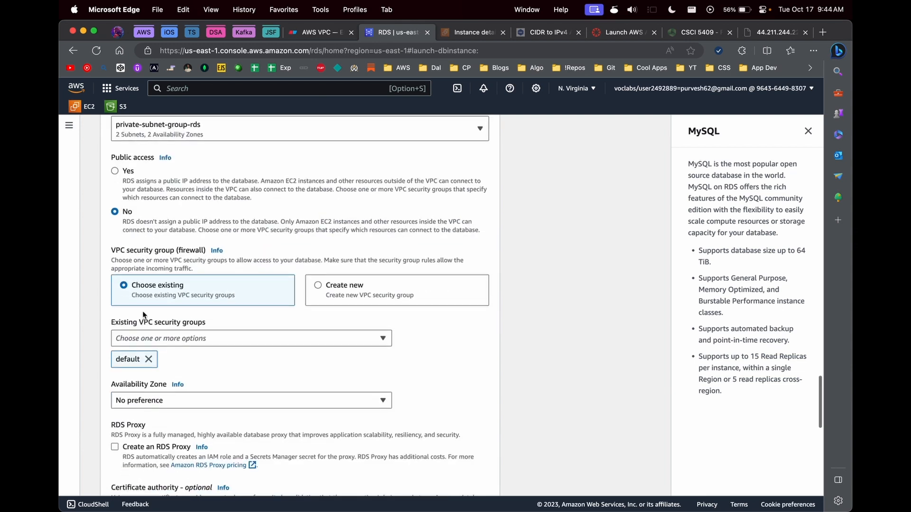
left_click(204, 339)
left_click(341, 286)
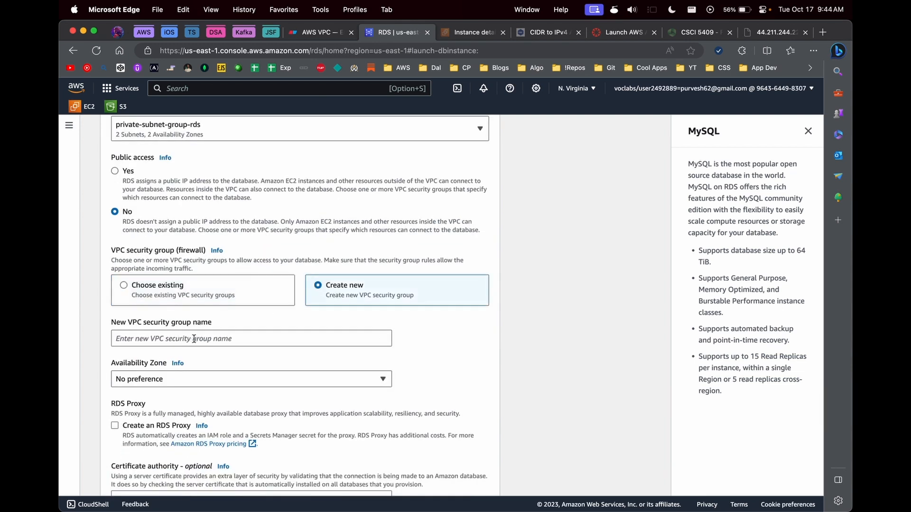
scroll(208, 267, "down", 3)
left_click(204, 252)
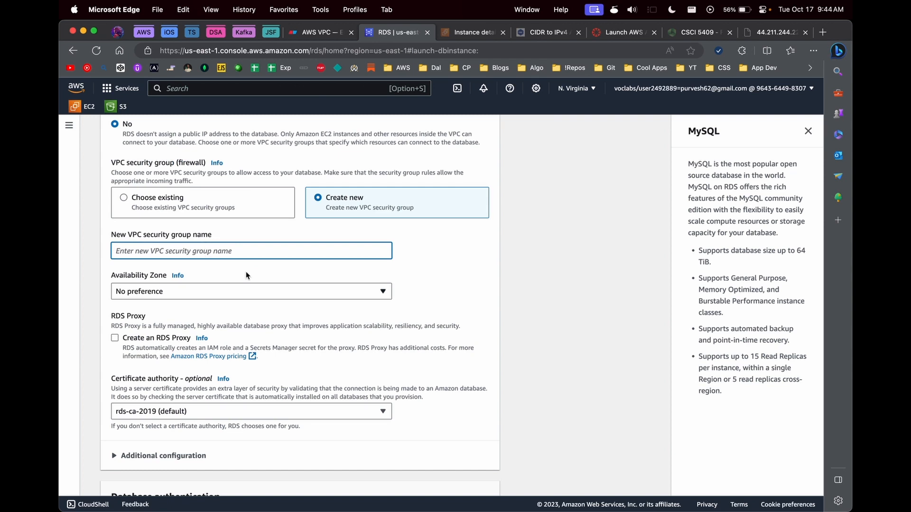
type("my-rds-")
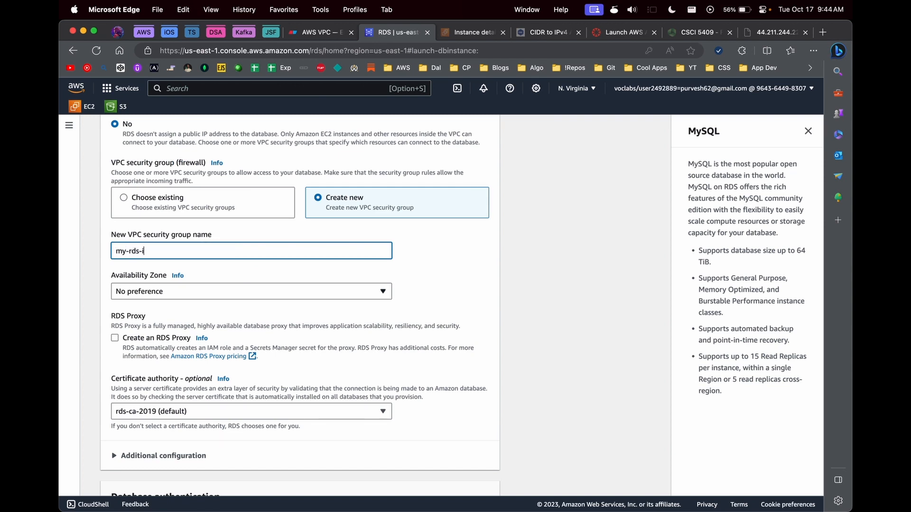
type("sg")
left_click(304, 283)
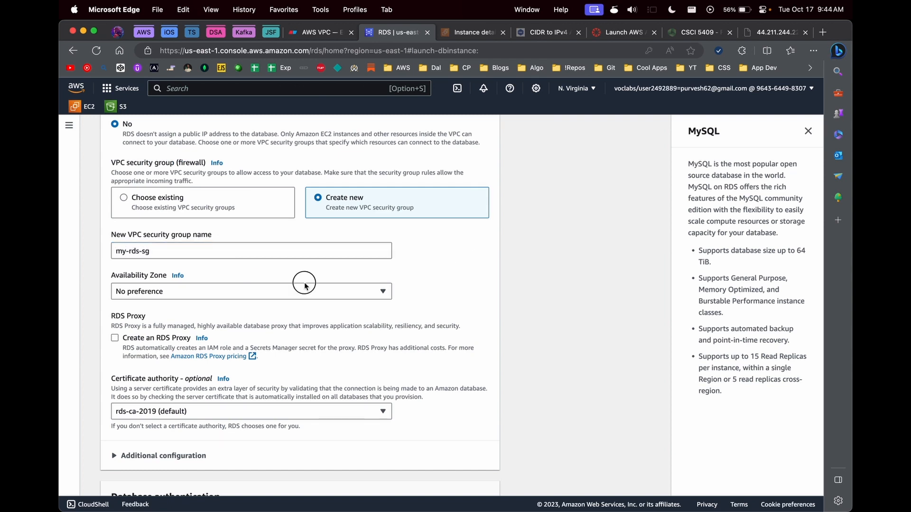
Step: Set the Availability Zone to us-east-1a
left_click(302, 296)
left_click(252, 340)
left_click(180, 294)
left_click(190, 324)
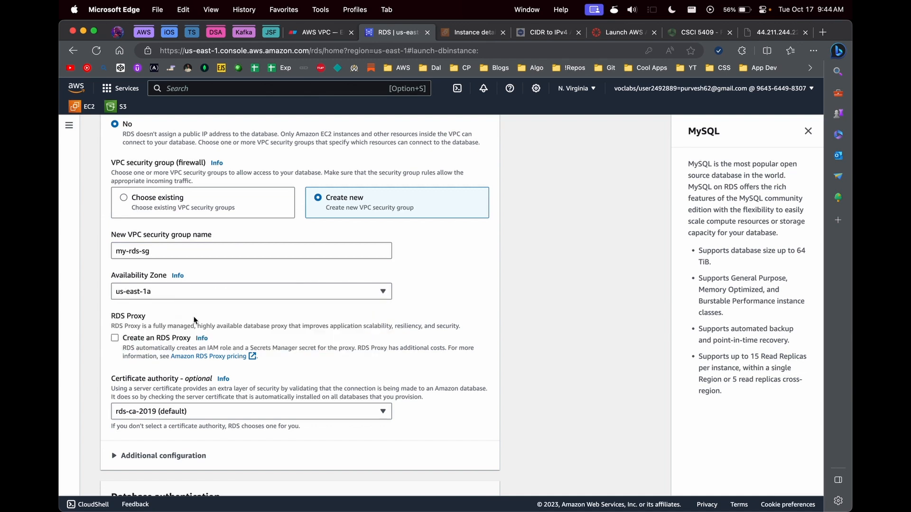
scroll(194, 321, "down", 2)
Step: Turn off automated backups and encryption, then scroll down to Create database
left_click(133, 405)
scroll(143, 403, "down", 5)
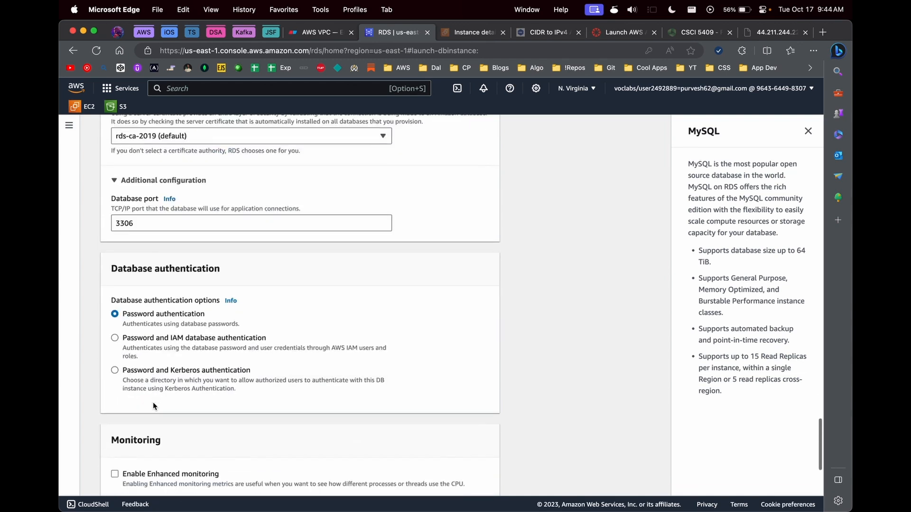
scroll(153, 402, "down", 12)
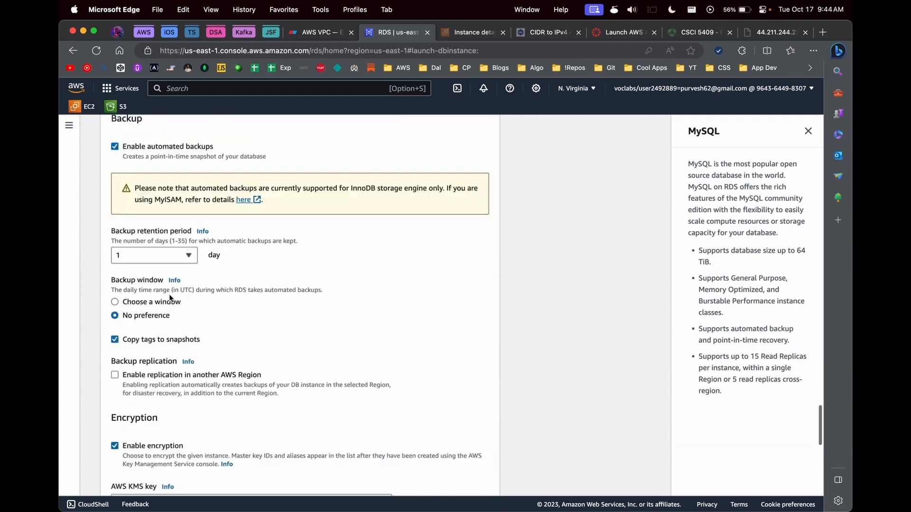
scroll(152, 205, "up", 2)
left_click(157, 206)
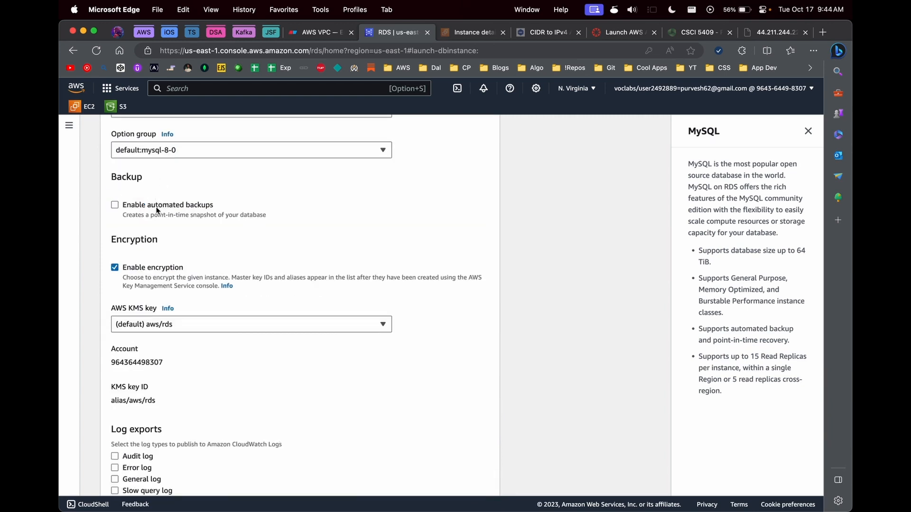
left_click(144, 267)
scroll(193, 353, "down", 3)
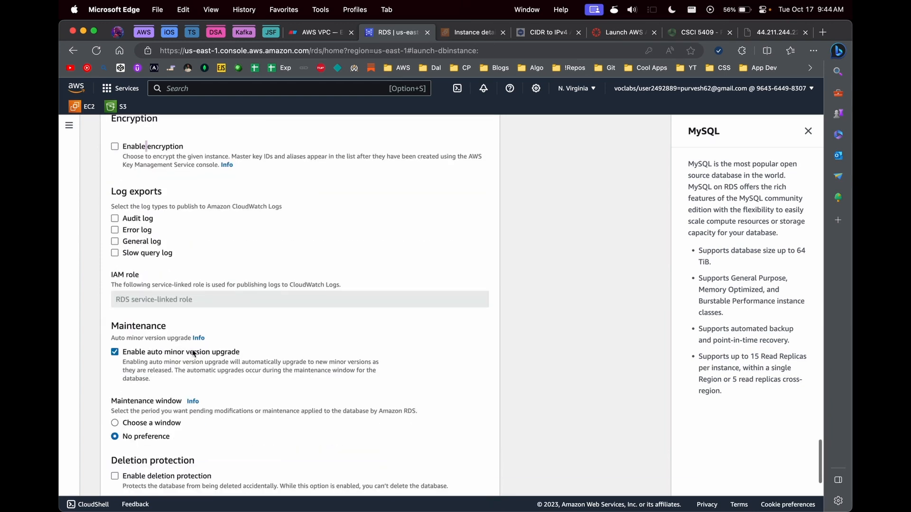
double_click(194, 353)
scroll(297, 474, "down", 5)
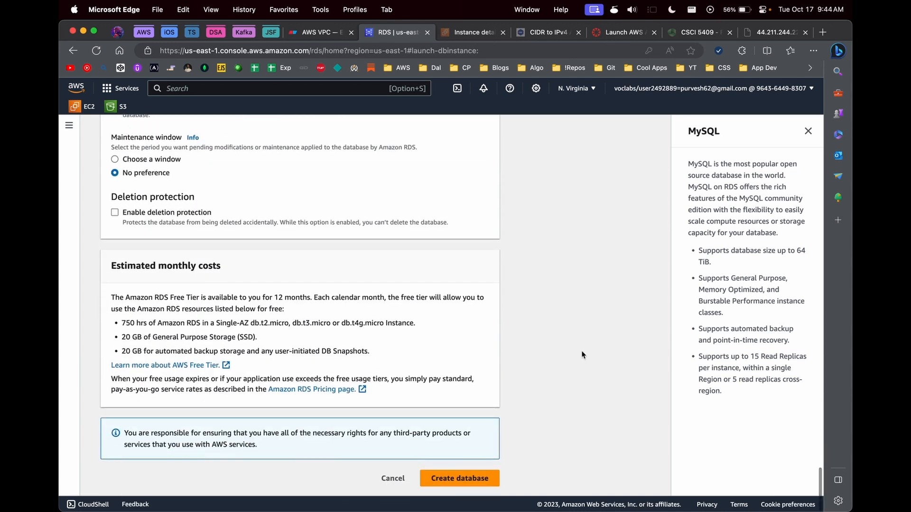
Step: Create the my-rds database, dismiss the Suggested add-ons prompt, and view the AWS VPC diagram
left_click(468, 479)
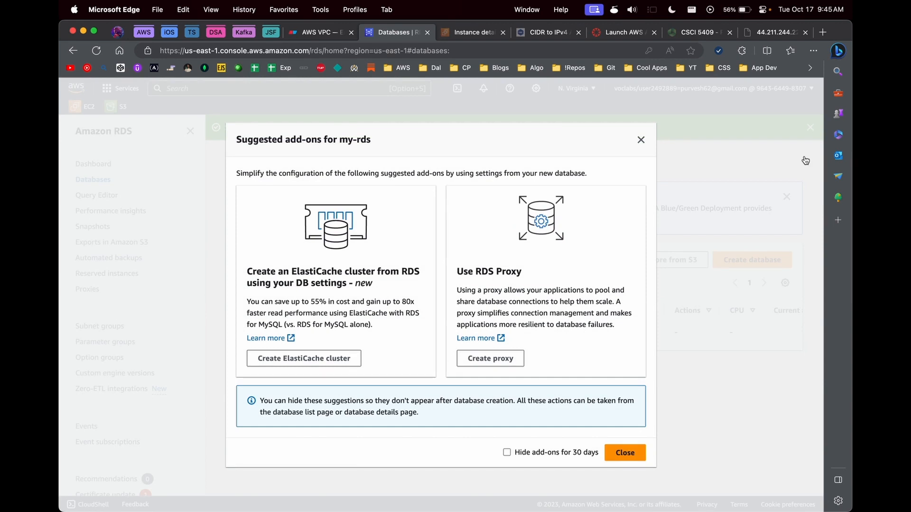
left_click(641, 139)
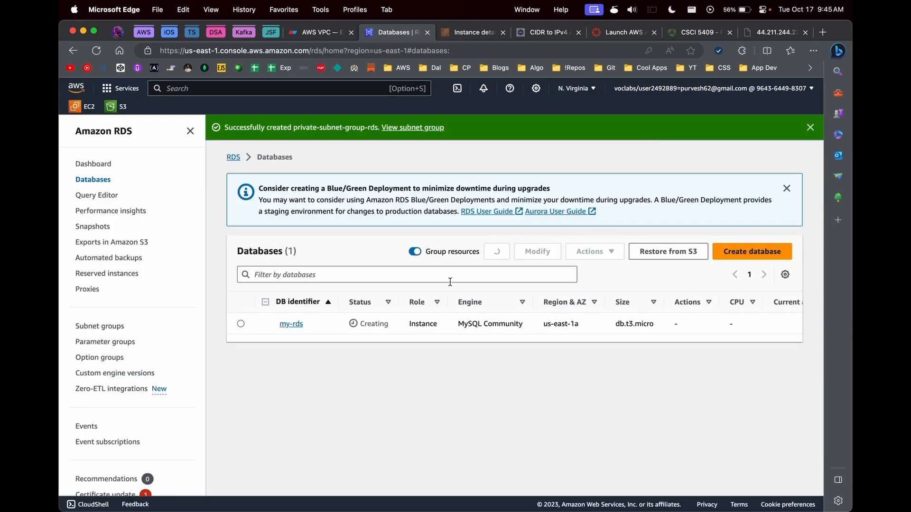
left_click(307, 37)
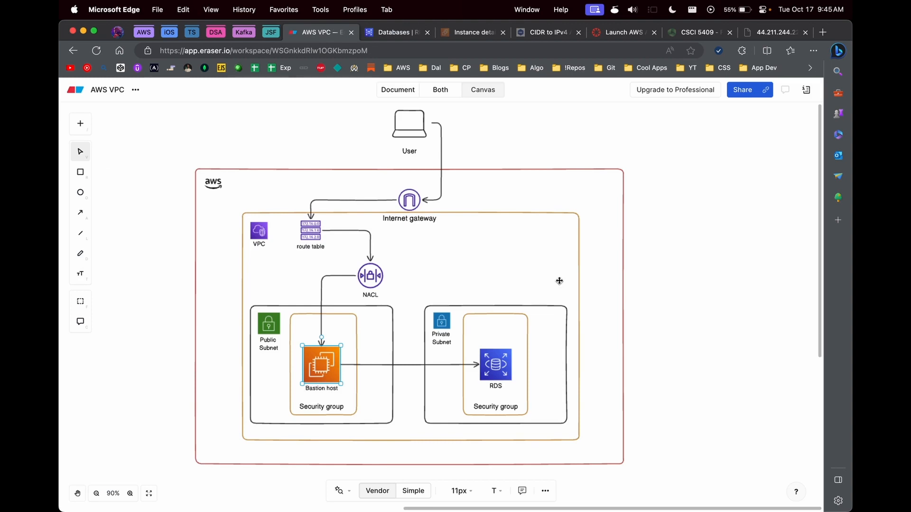
Step: Delete the Bastion host to RDS arrow in the diagram and return to the RDS Databases page
left_click(402, 364)
key("BackSpace")
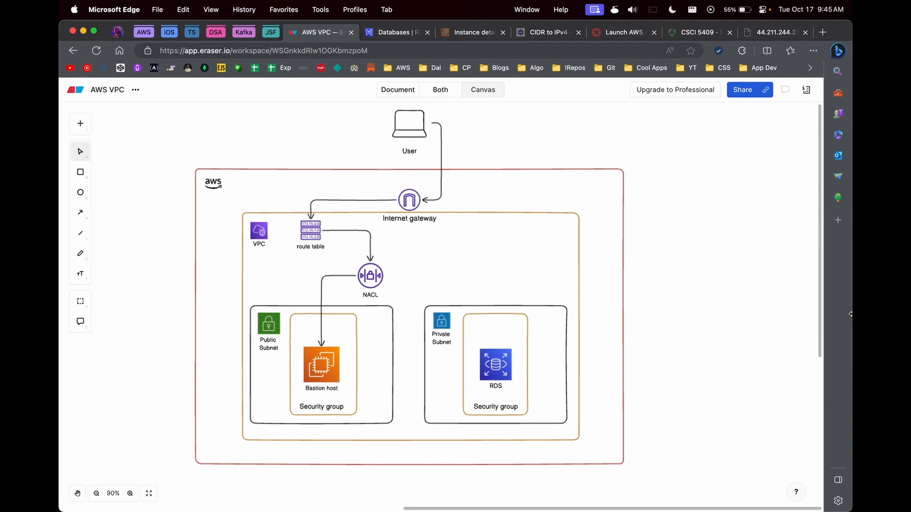
left_click(394, 32)
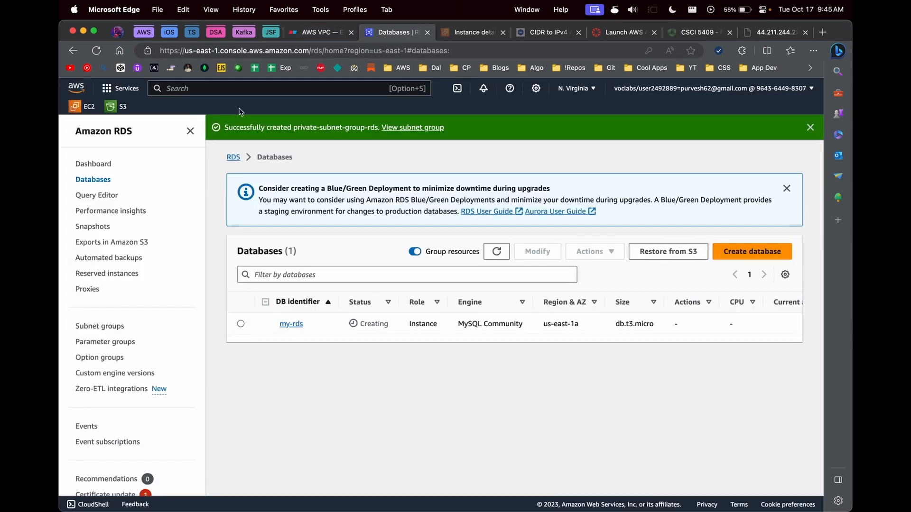
Step: Search vpc, open the VPC console in a new tab, and open the my-lab-7-vpc network ACL
left_click(205, 89)
type("b")
key("BackSpace")
type("vpc")
right_click(315, 190)
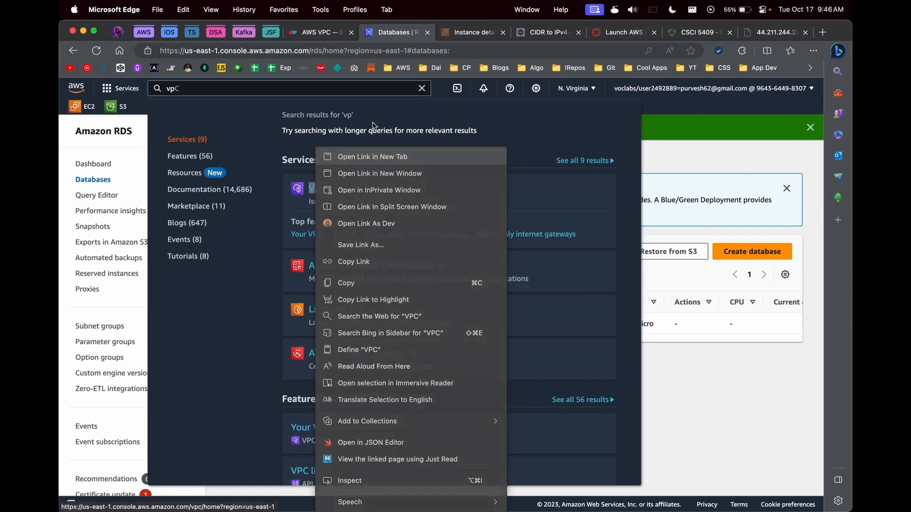
left_click(341, 152)
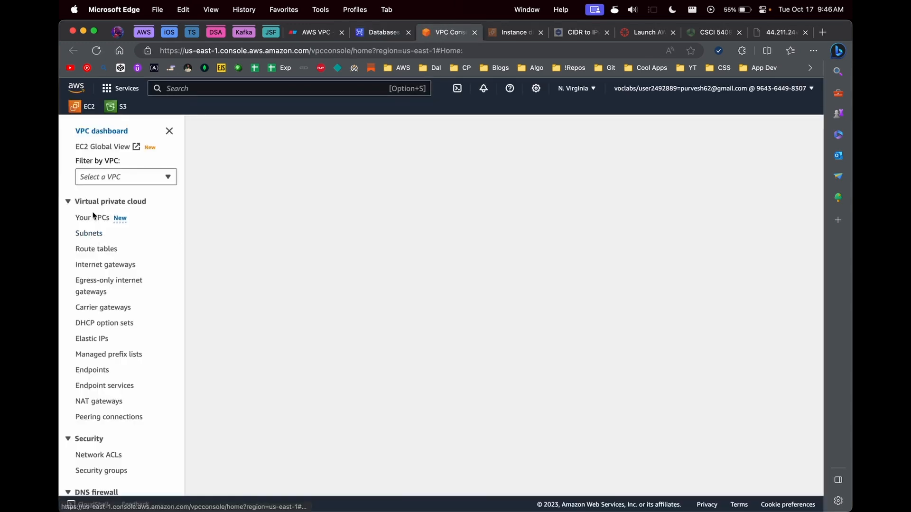
left_click(92, 456)
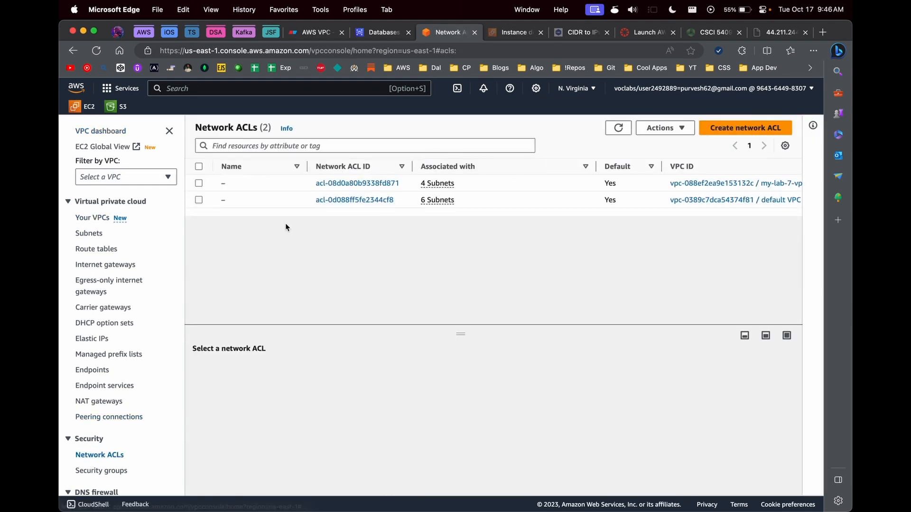
left_click(335, 205)
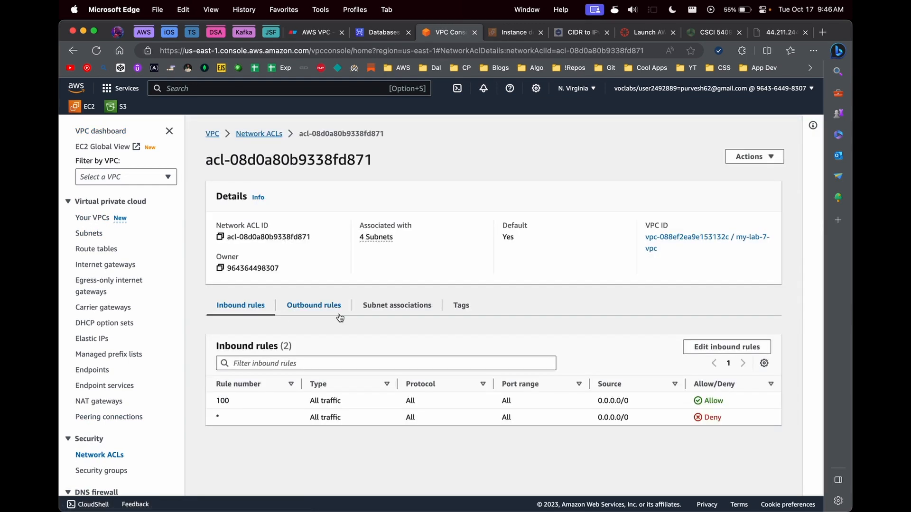
Step: Draft inbound rule 99 denying port 3306, then cancel without saving the ACL changes
left_click(703, 350)
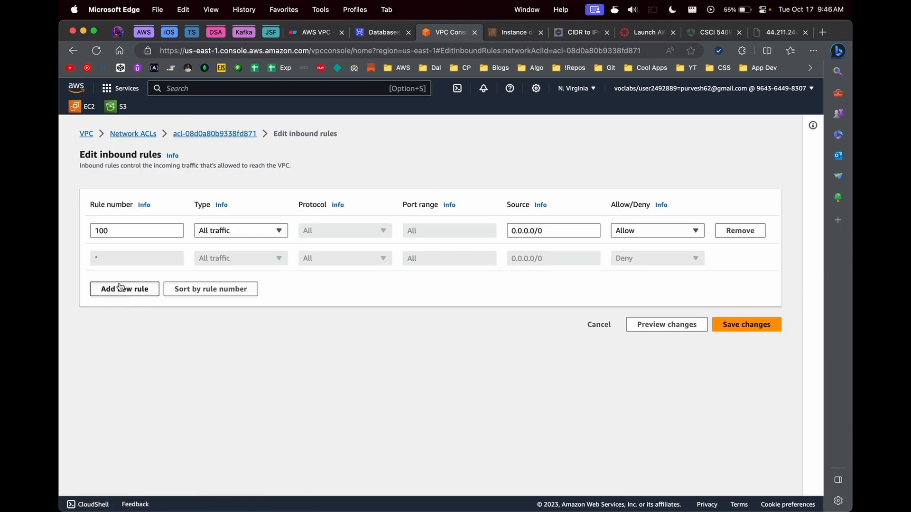
left_click(125, 287)
left_click(131, 260)
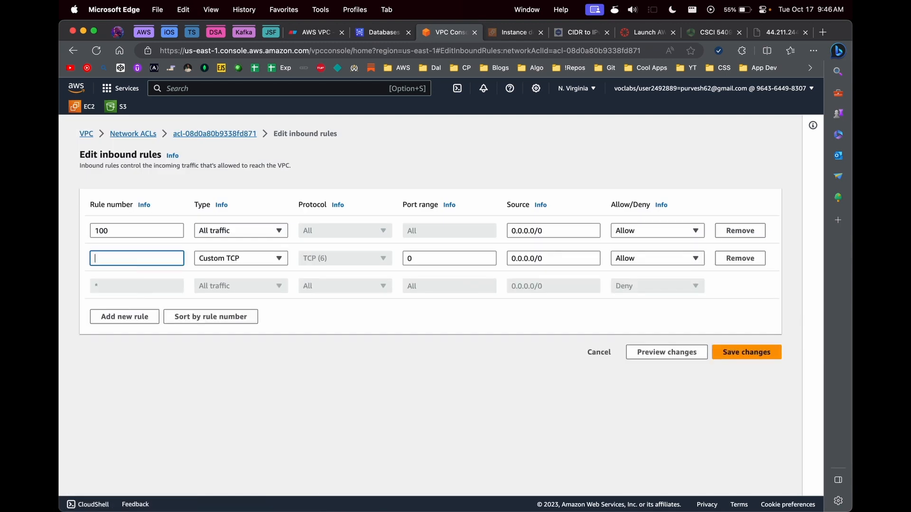
type("99")
key("Tab")
key("Tab")
key("Tab")
left_click(410, 256)
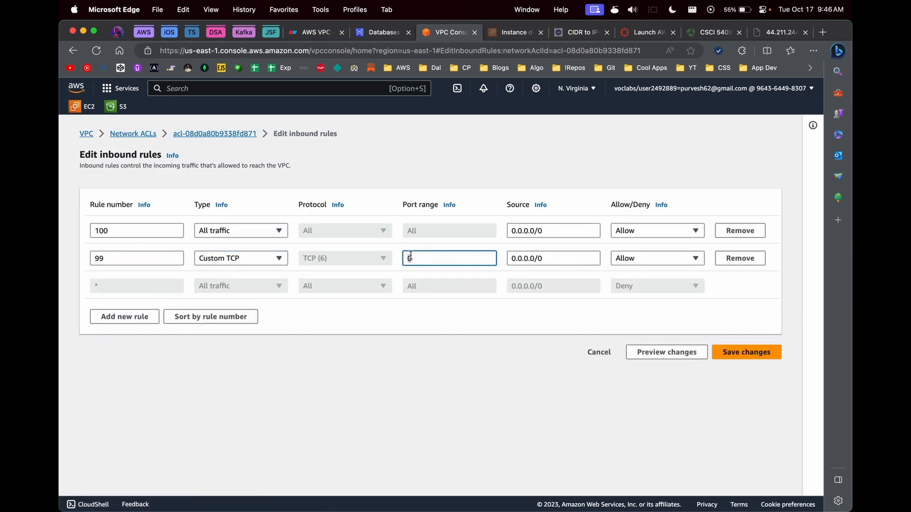
type("3306")
left_click(659, 261)
left_click(634, 287)
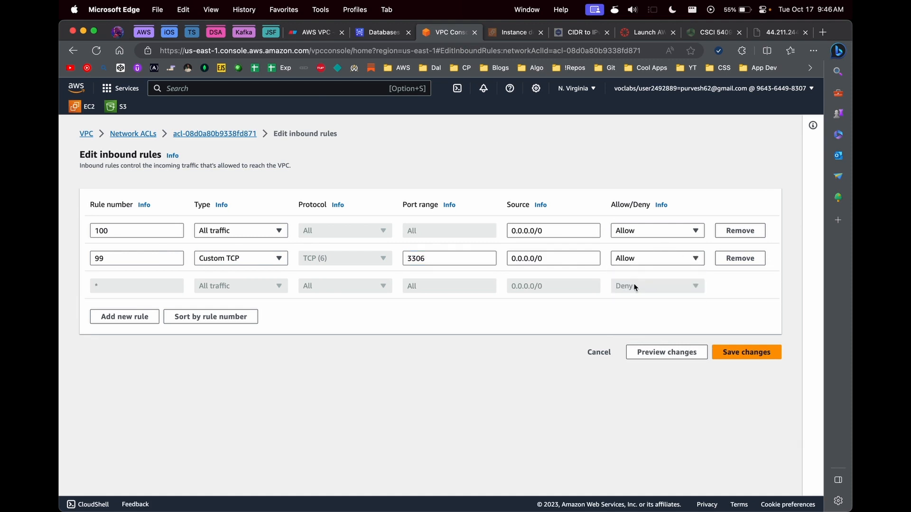
left_click(638, 260)
left_click(636, 287)
left_click(599, 351)
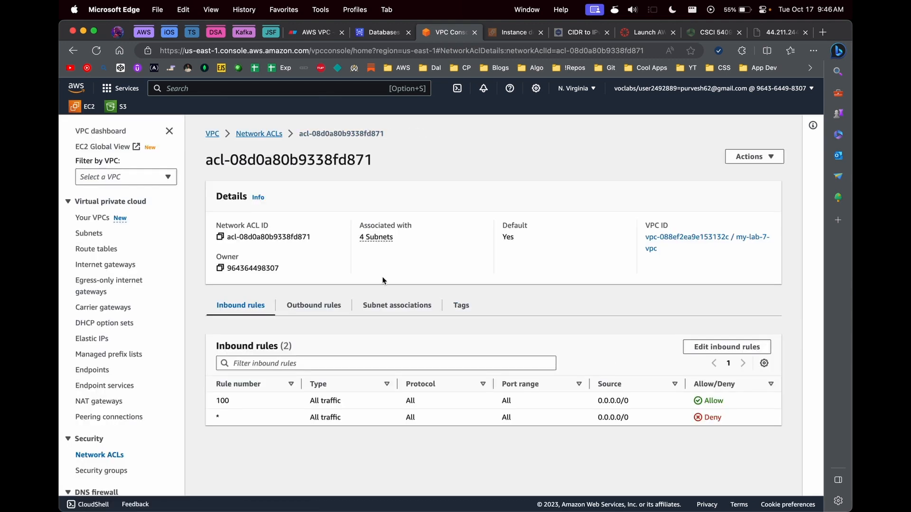
Step: Scroll around the Private subnet RDS deployment diagram, then return to the RDS Databases page
left_click(317, 33)
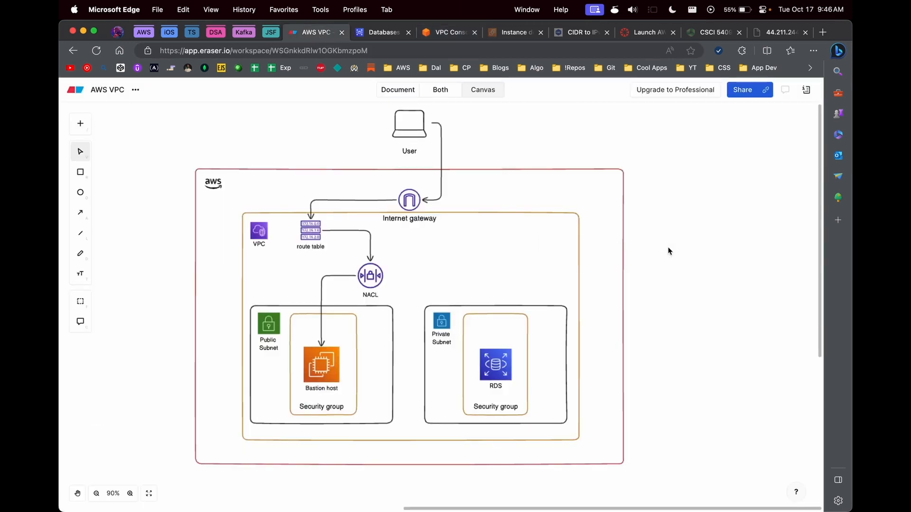
scroll(669, 251, "up", 2)
scroll(667, 251, "right", 1)
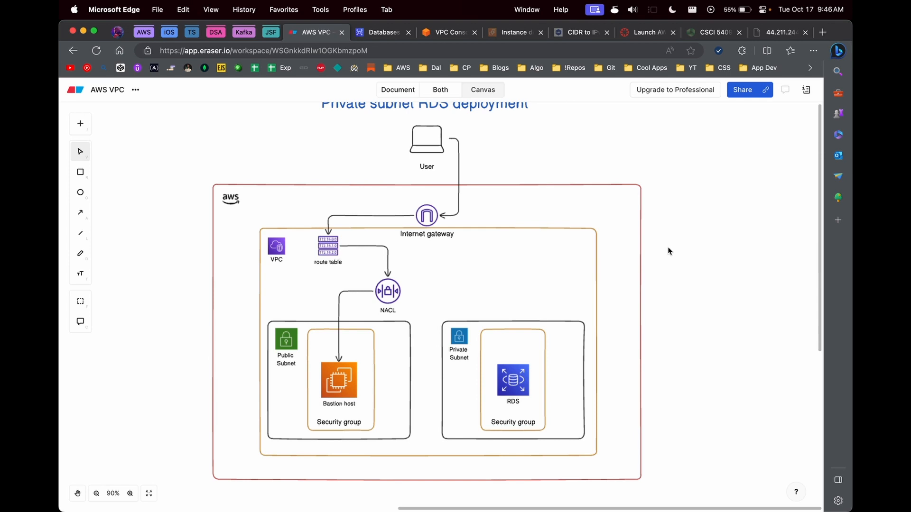
left_click(380, 32)
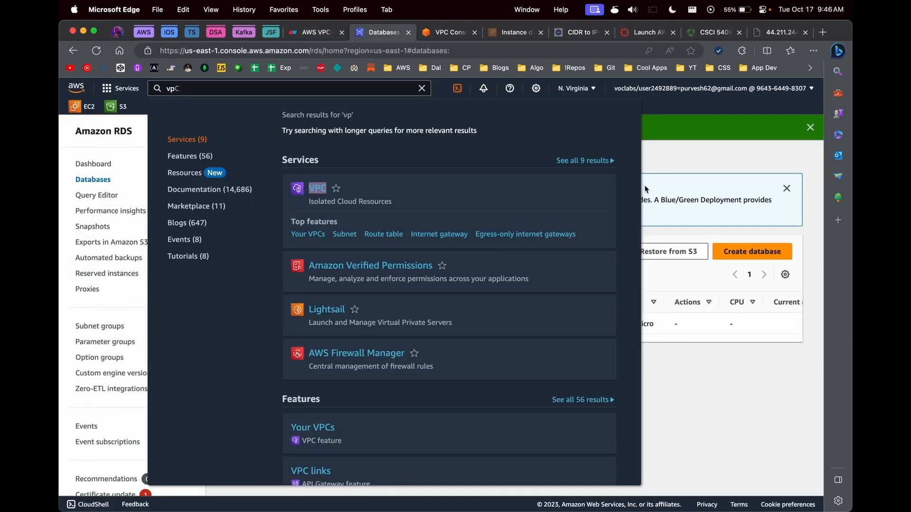
Step: Open my-rds, check its still-empty endpoint under Connectivity & security, and refresh its Creating status
left_click(291, 324)
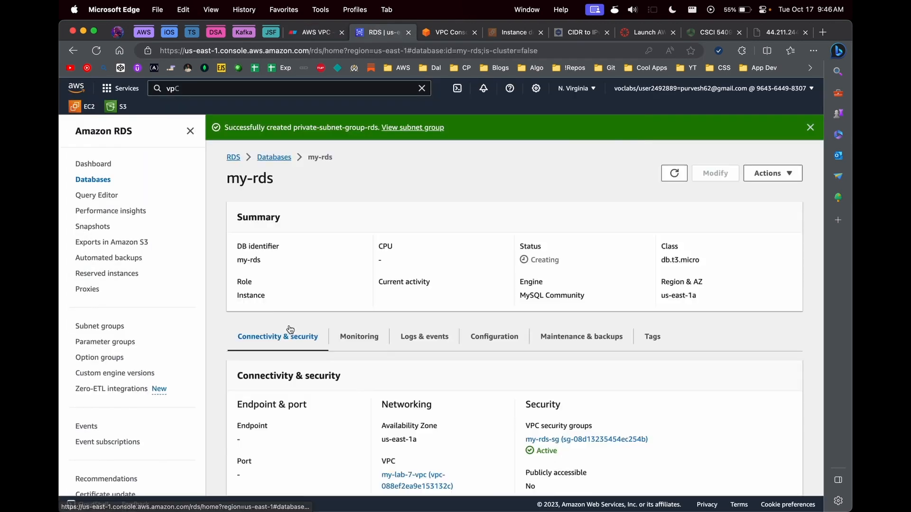
scroll(273, 334, "down", 5)
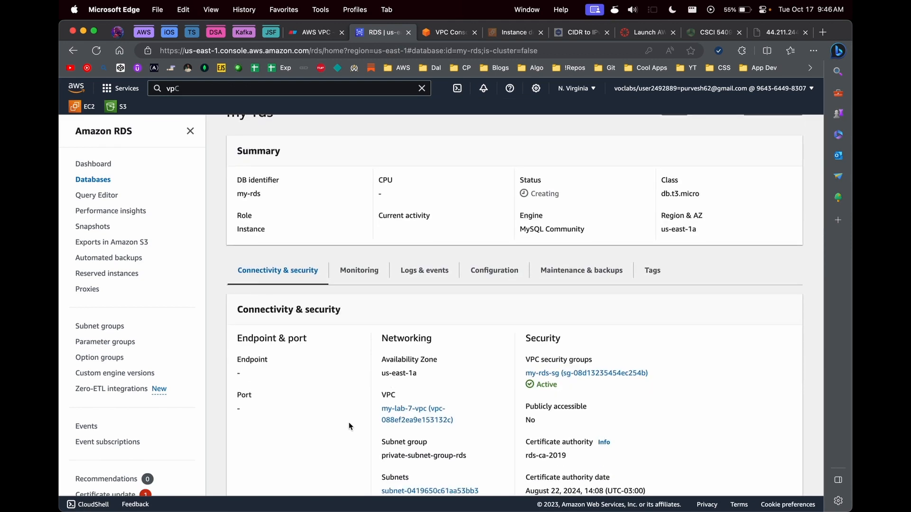
double_click(238, 373)
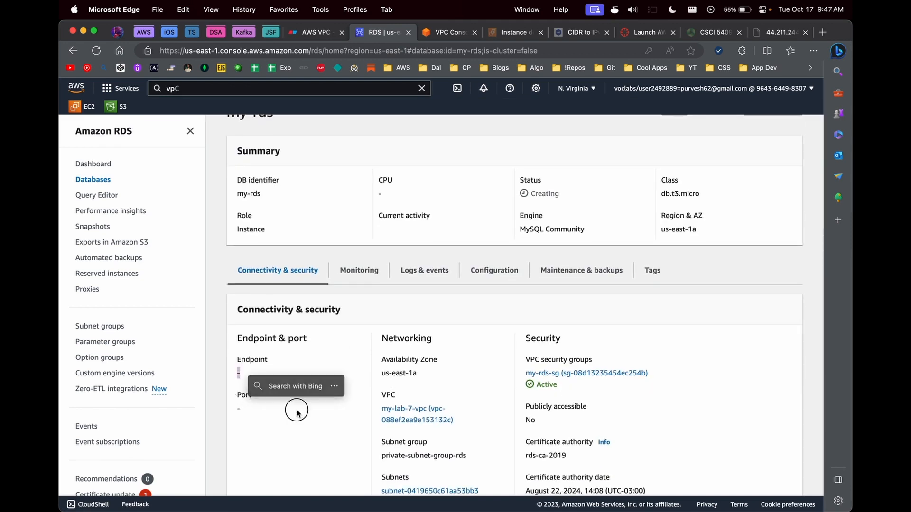
scroll(411, 316, "up", 3)
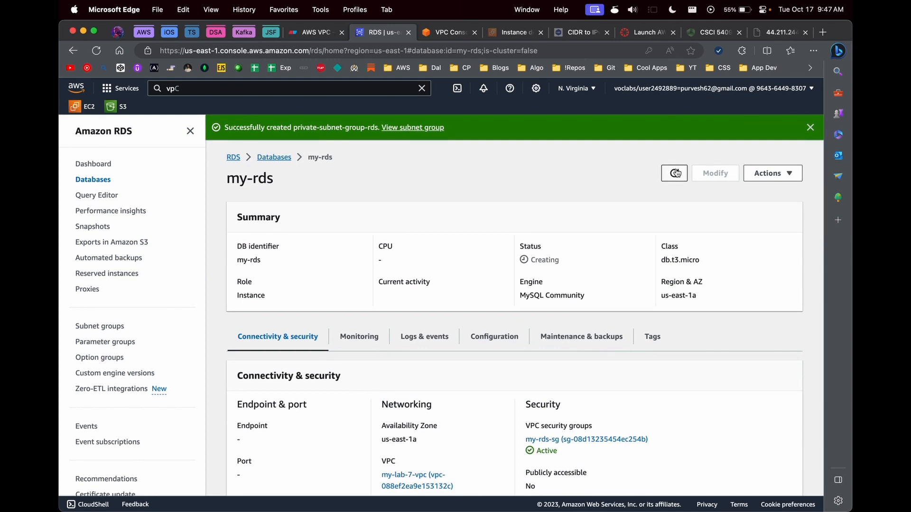
left_click(676, 173)
scroll(640, 205, "down", 3)
scroll(640, 205, "up", 3)
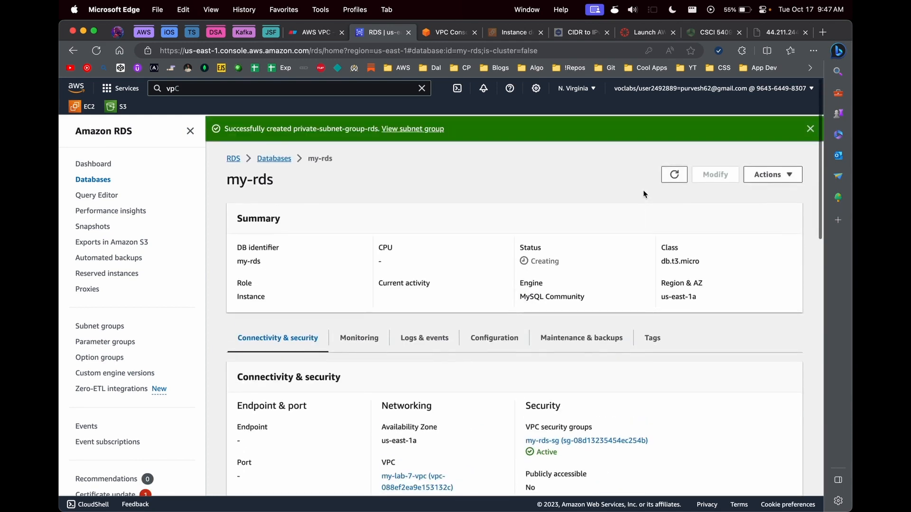
left_click(674, 174)
scroll(538, 244, "down", 3)
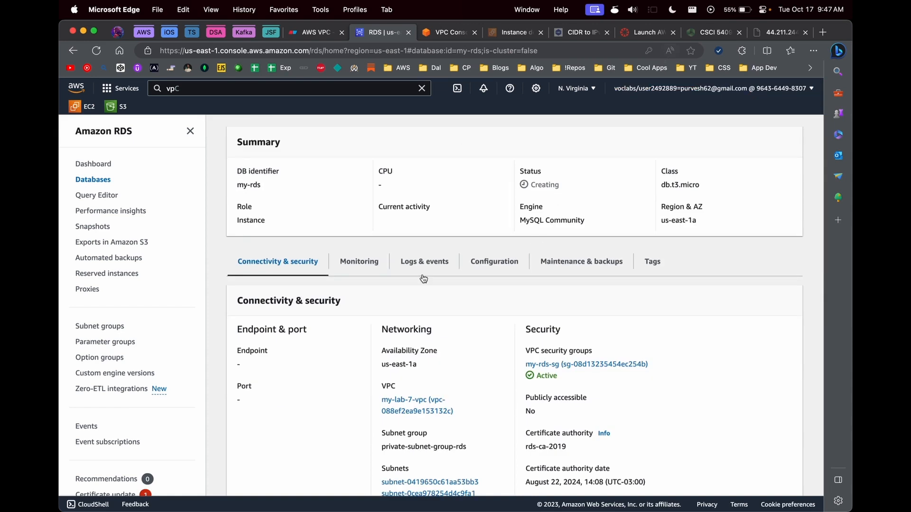
scroll(569, 190, "up", 3)
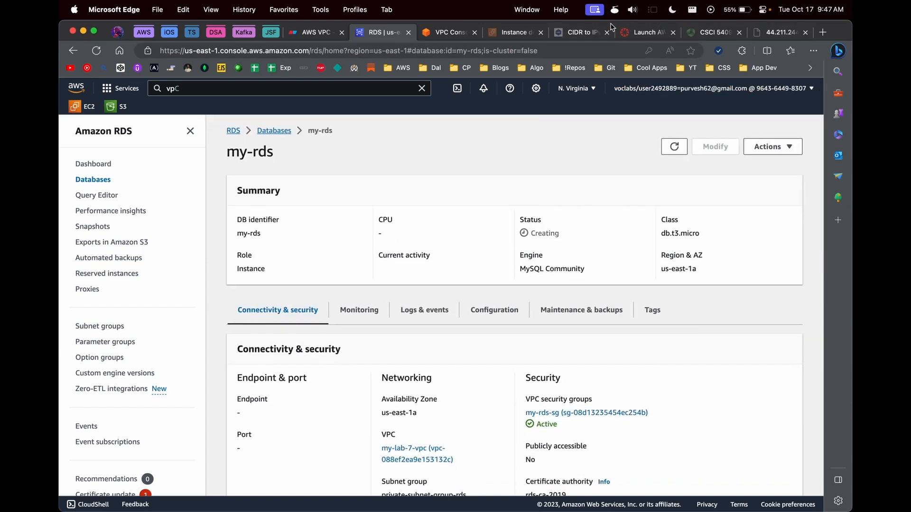
left_click(813, 50)
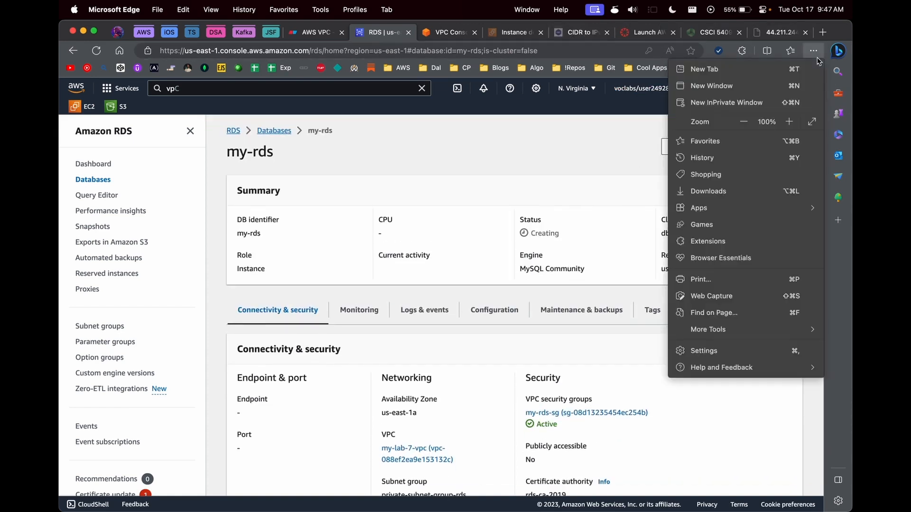
Step: Open A3-Network&Security-Fall2023.pdf from Downloads and scroll through its opening pages
left_click(738, 189)
left_click(685, 89)
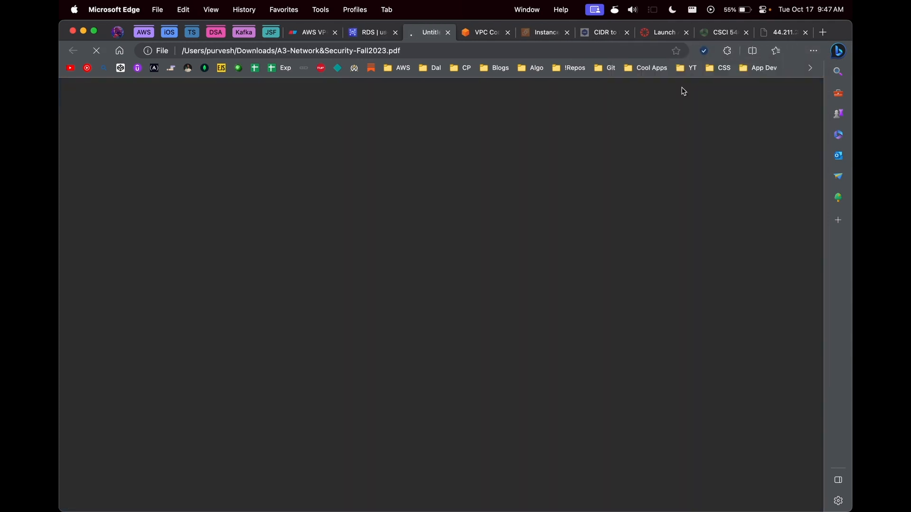
scroll(603, 249, "down", 3)
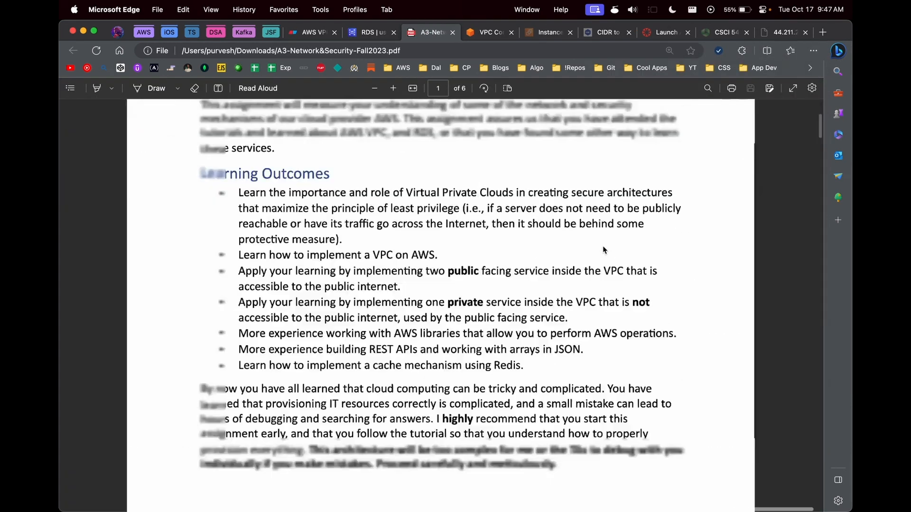
scroll(603, 250, "up", 10)
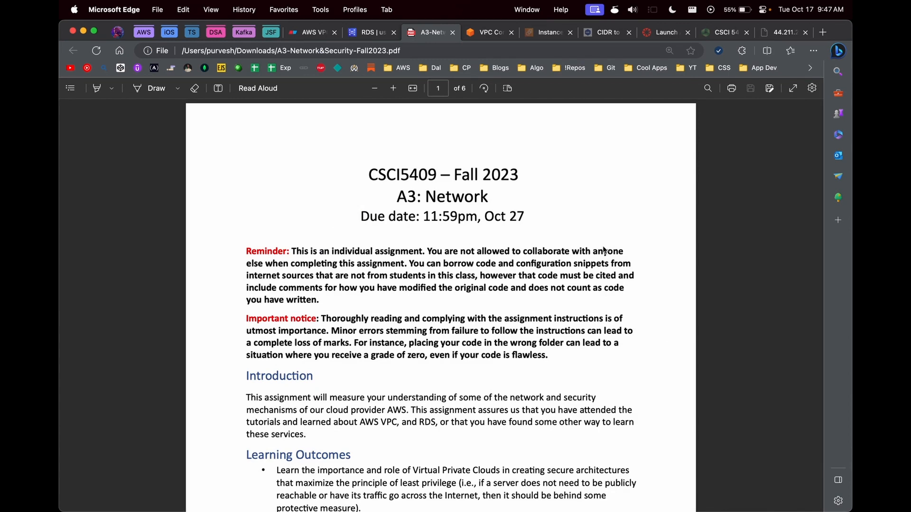
scroll(519, 375, "down", 12)
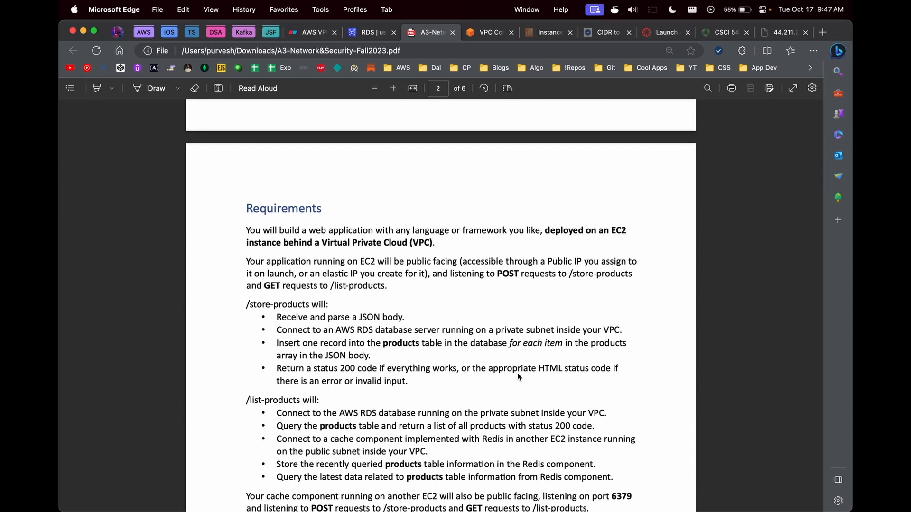
scroll(518, 377, "up", 5)
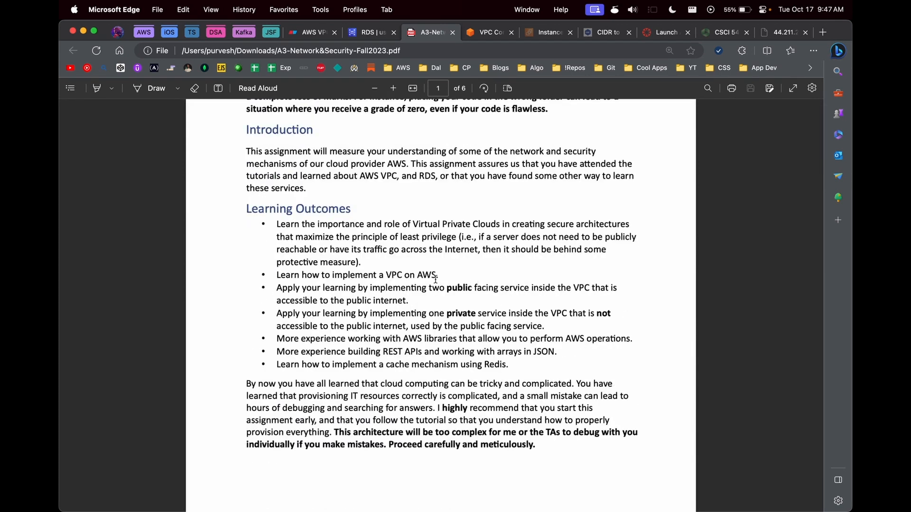
Step: Highlight the VPC and public-facing services learning outcomes, then scroll toward Requirements
left_click(278, 272)
left_click_drag(279, 272, 444, 275)
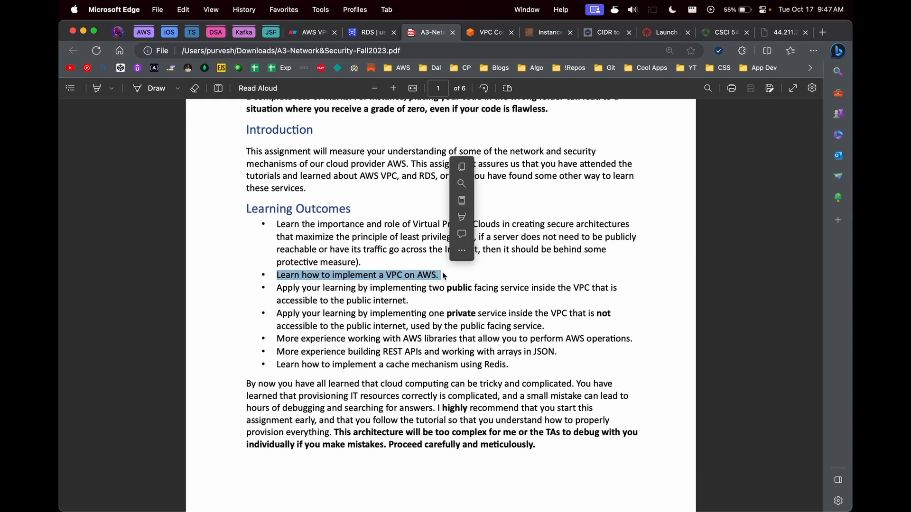
left_click(445, 290)
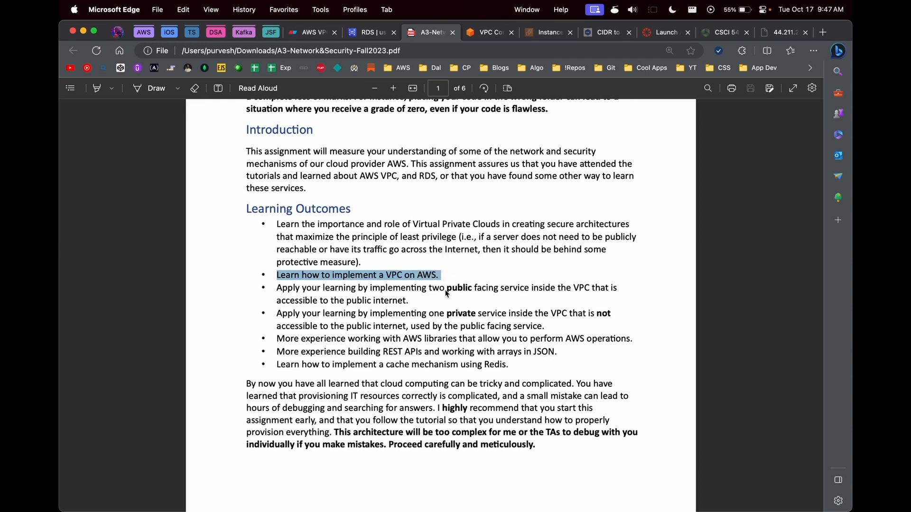
left_click_drag(423, 287, 552, 290)
scroll(456, 318, "down", 15)
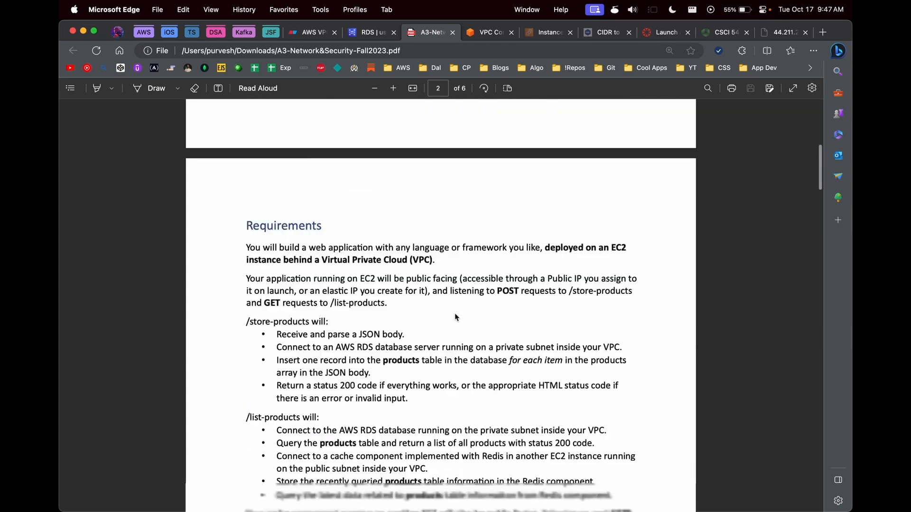
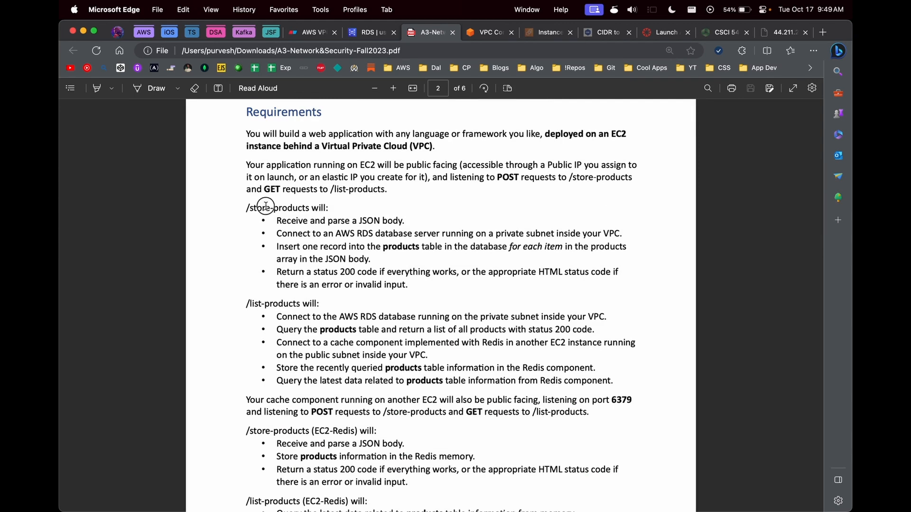
Step: Scroll the A3 PDF, highlighting the /store-products and EC2-Redis headings and the credential field names
left_click_drag(262, 207, 327, 209)
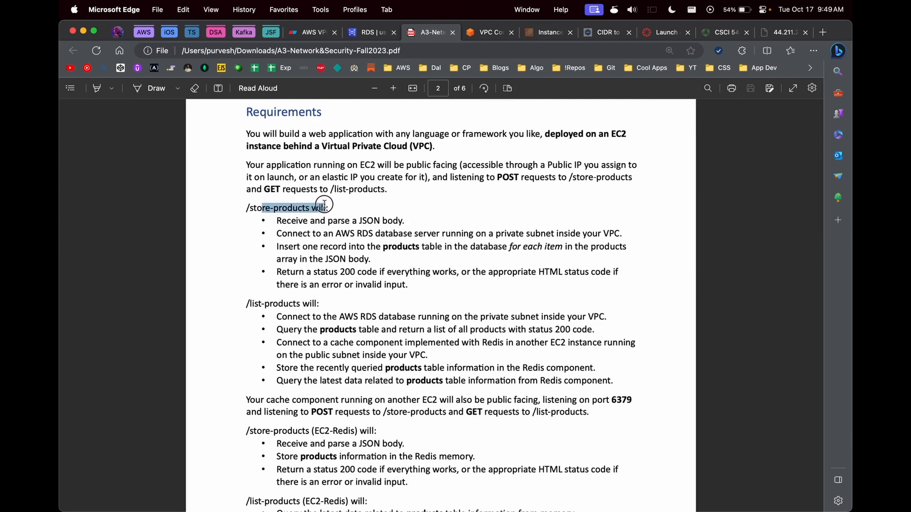
double_click(278, 210)
scroll(287, 320, "down", 3)
left_click(263, 252)
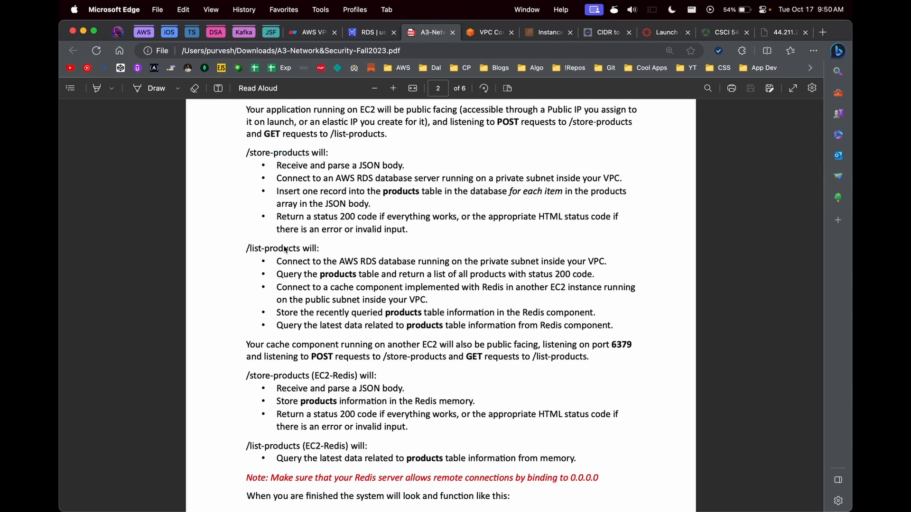
scroll(301, 391, "down", 2)
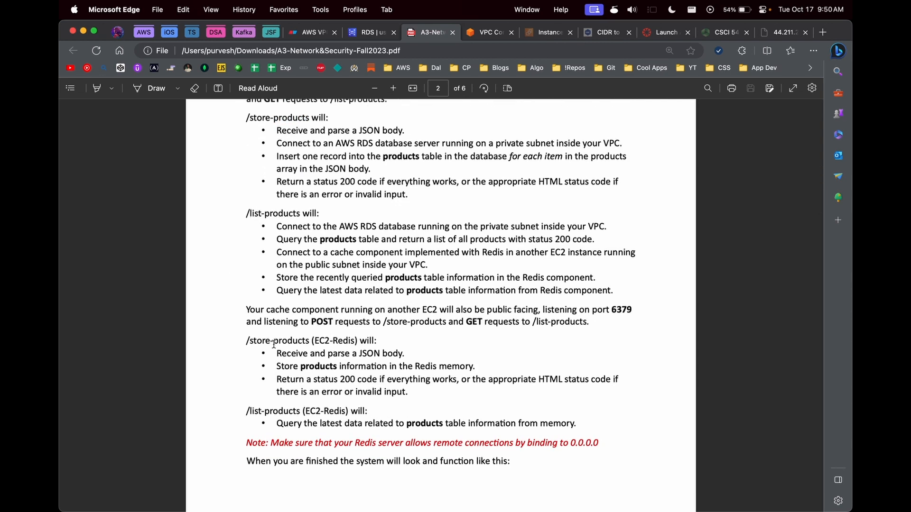
left_click_drag(319, 341, 352, 341)
scroll(280, 418, "down", 10)
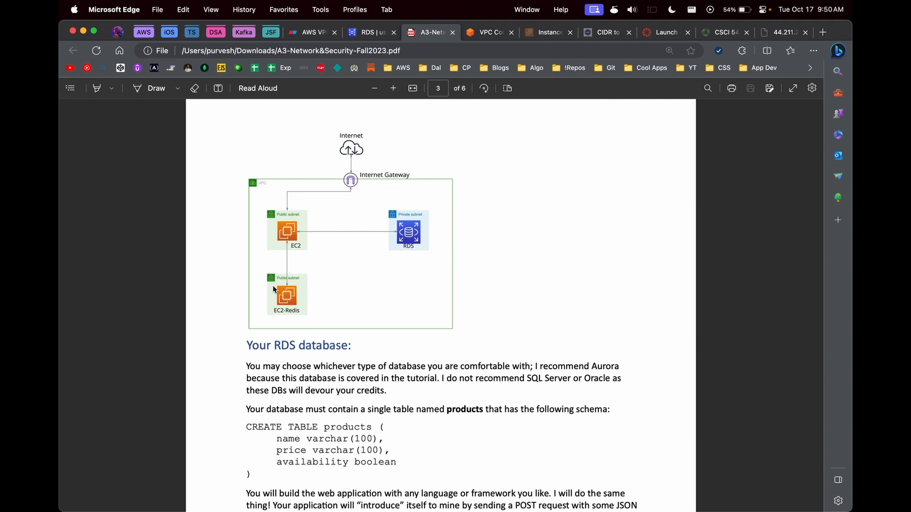
scroll(344, 245, "down", 10)
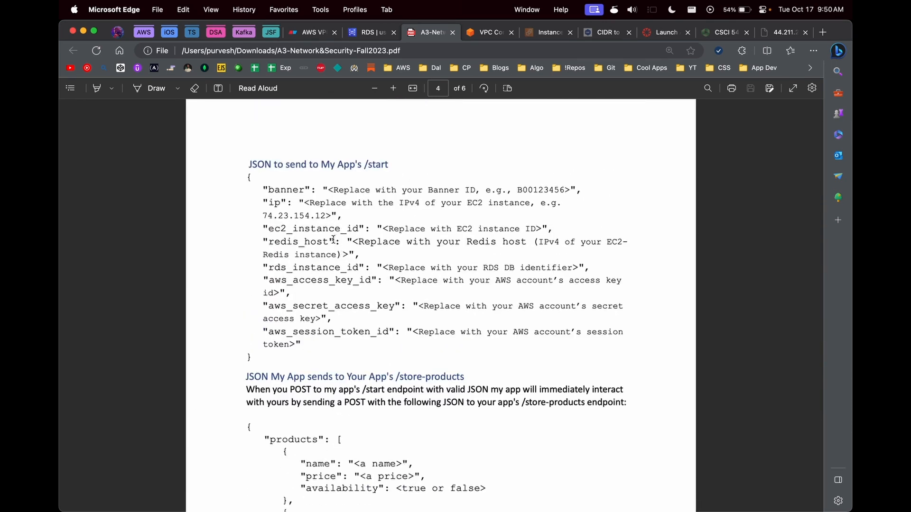
double_click(288, 280)
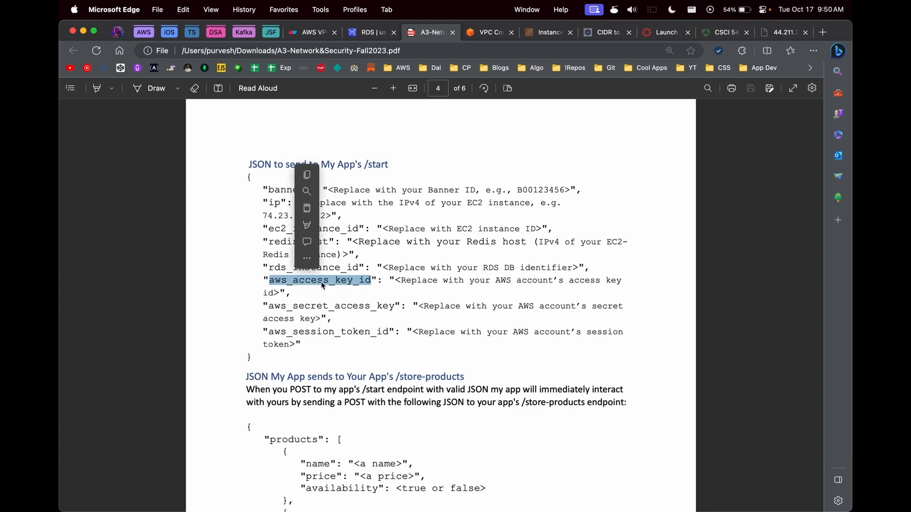
left_click(292, 309)
double_click(300, 333)
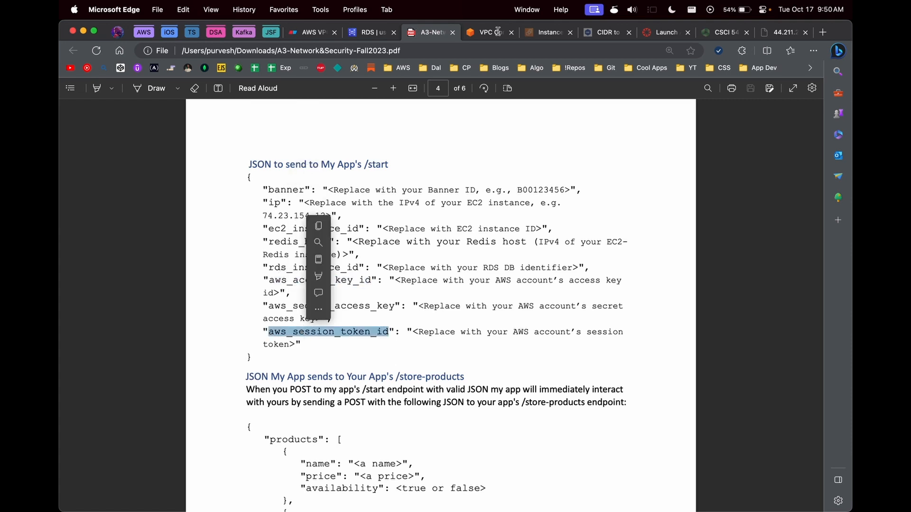
Step: Check the AWS CLI credentials in the Learner Lab, then return to the PDF
left_click(655, 32)
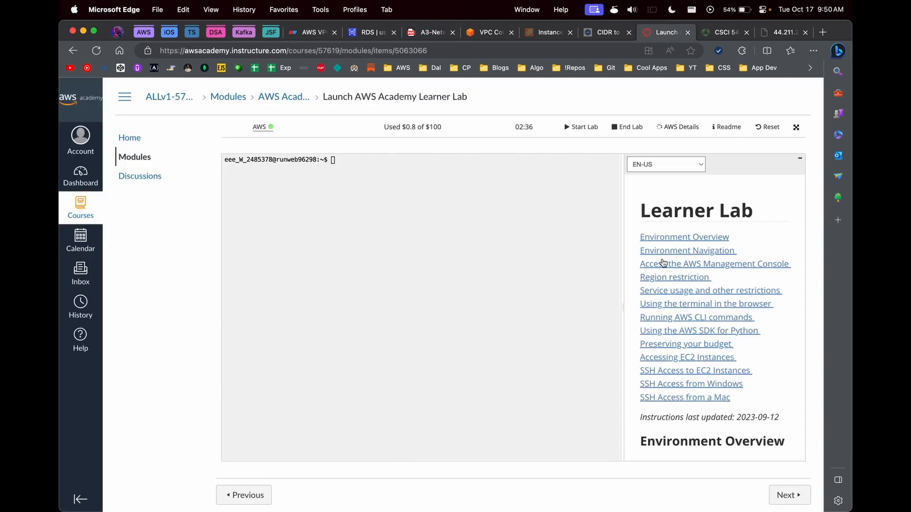
left_click(681, 186)
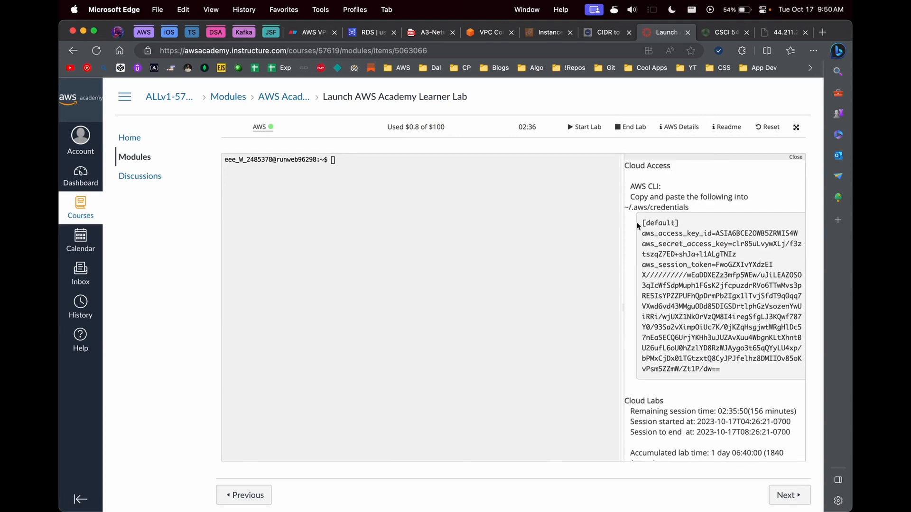
left_click(431, 33)
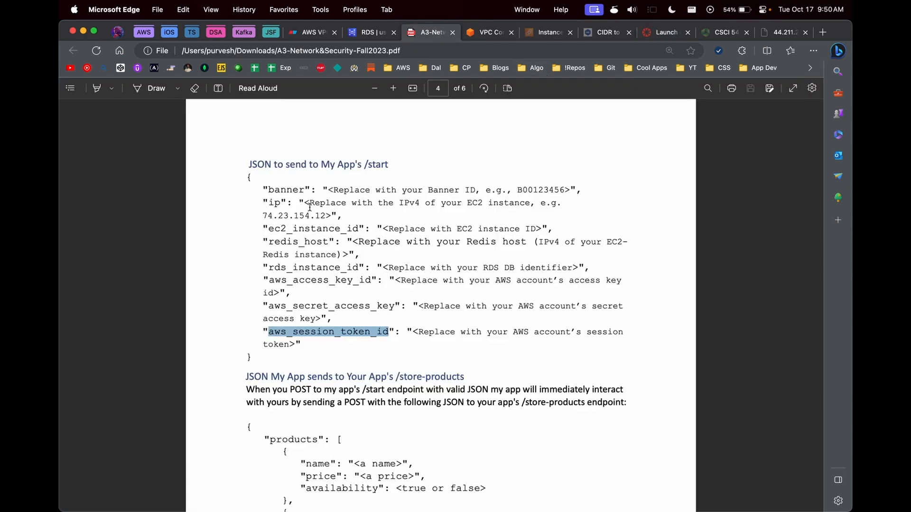
left_click(385, 206)
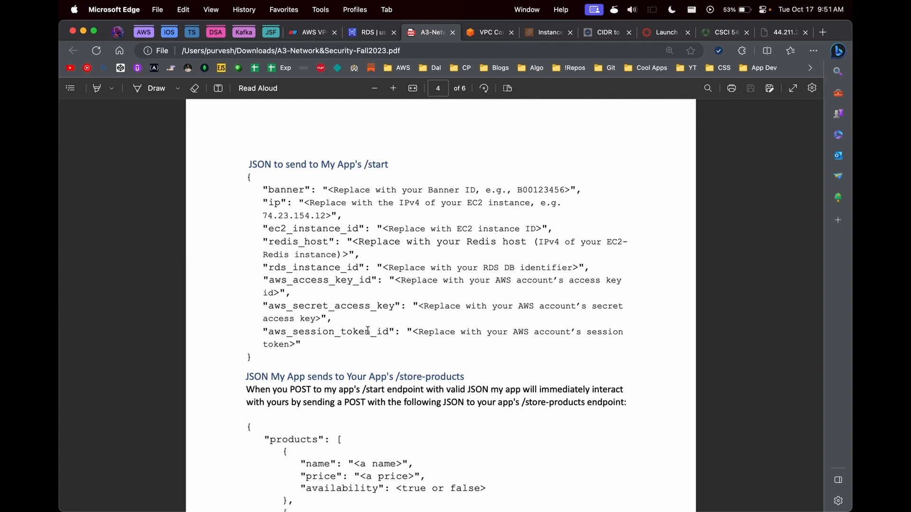
Step: Select the Important notice paragraph, then close the assignment PDF
scroll(428, 306, "down", 20)
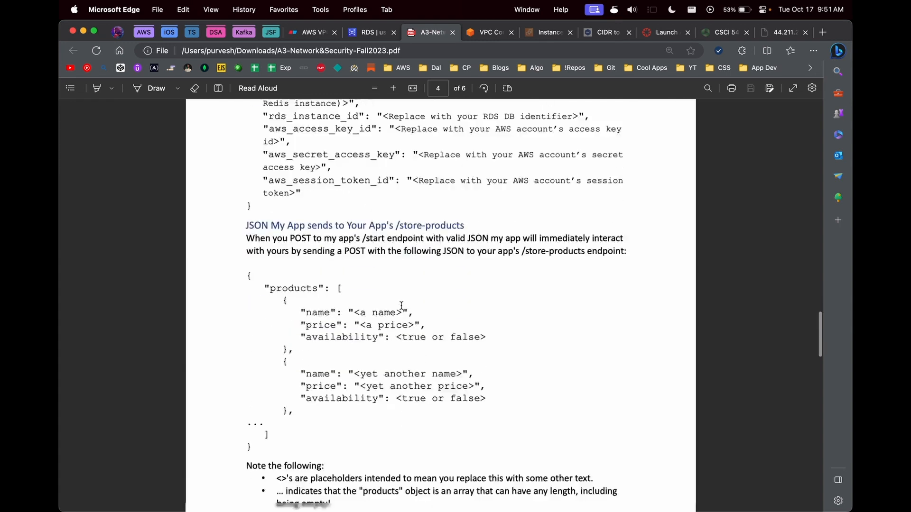
scroll(401, 306, "up", 20)
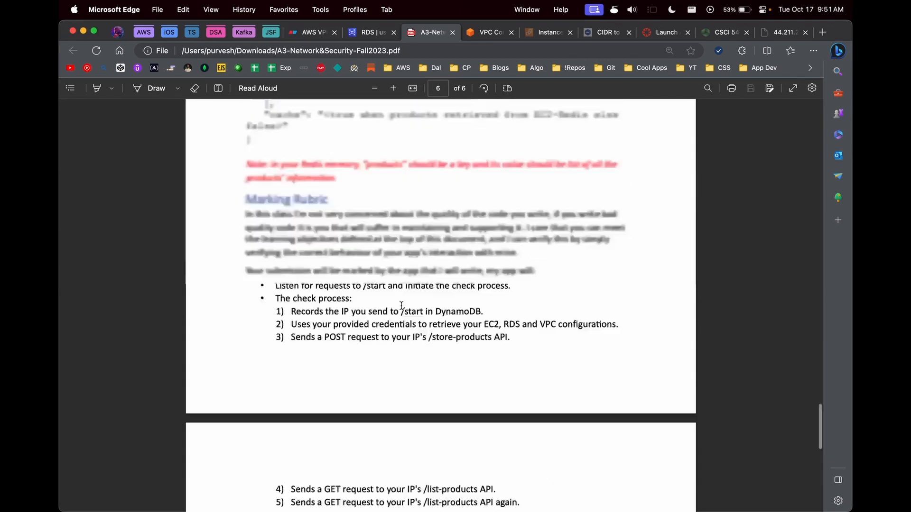
left_click_drag(246, 321, 564, 363)
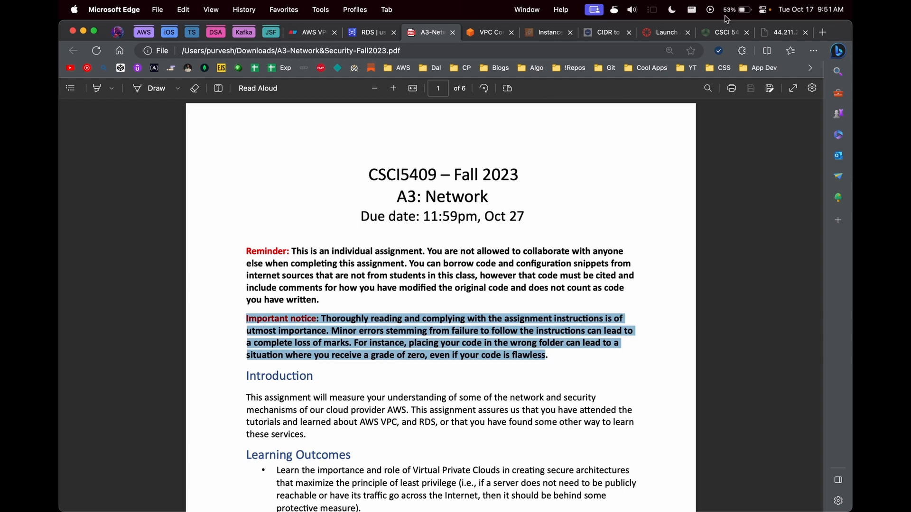
left_click(452, 33)
Step: Refresh the my-rds details page and select its endpoint address
left_click(367, 32)
left_click(675, 194)
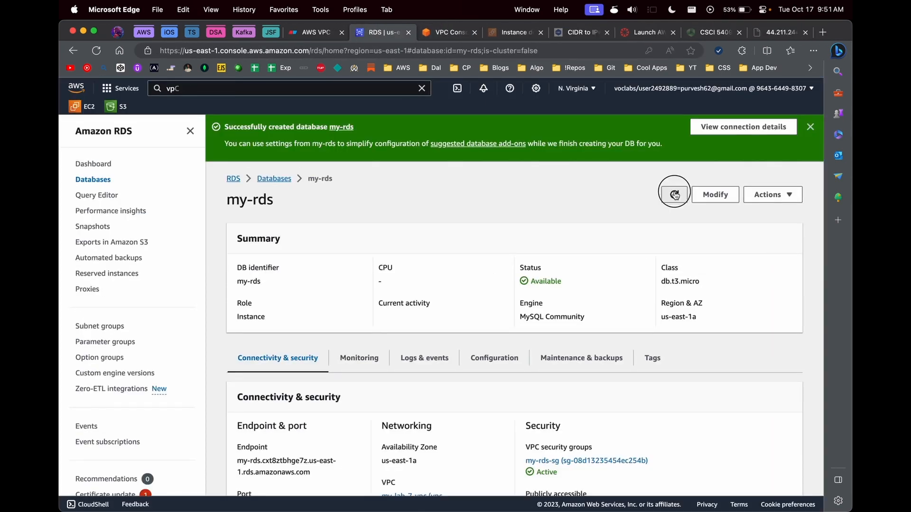
scroll(512, 368, "down", 5)
left_click_drag(237, 223, 309, 234)
triple_click(301, 234)
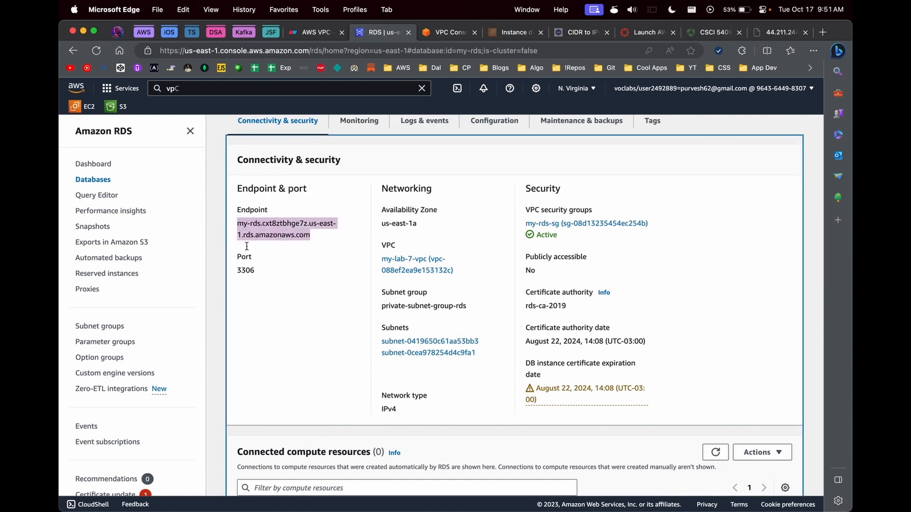
Step: Copy the mariadb105 install command from code.txt and bring the terminal forward
left_click(548, 493)
left_click(239, 218)
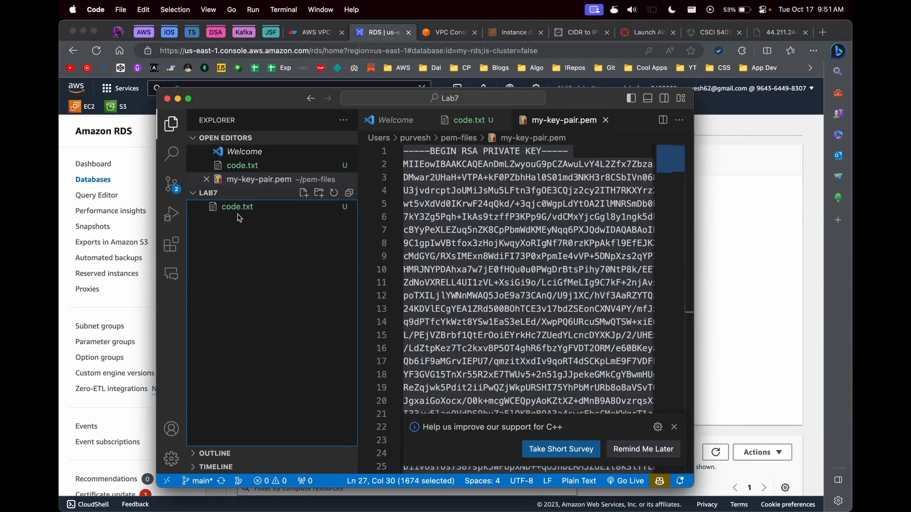
left_click(237, 207)
triple_click(410, 165)
key("super+c")
key("super+Tab")
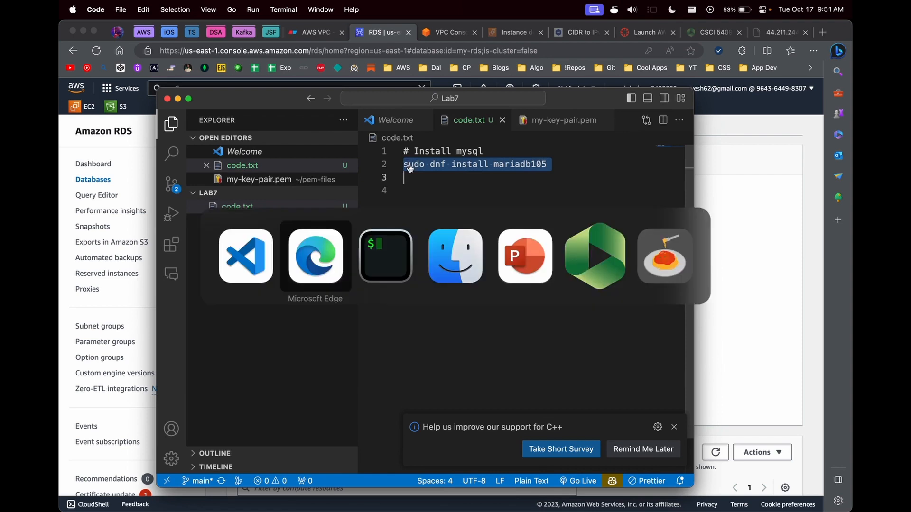
key("super+Tab")
left_click(451, 189)
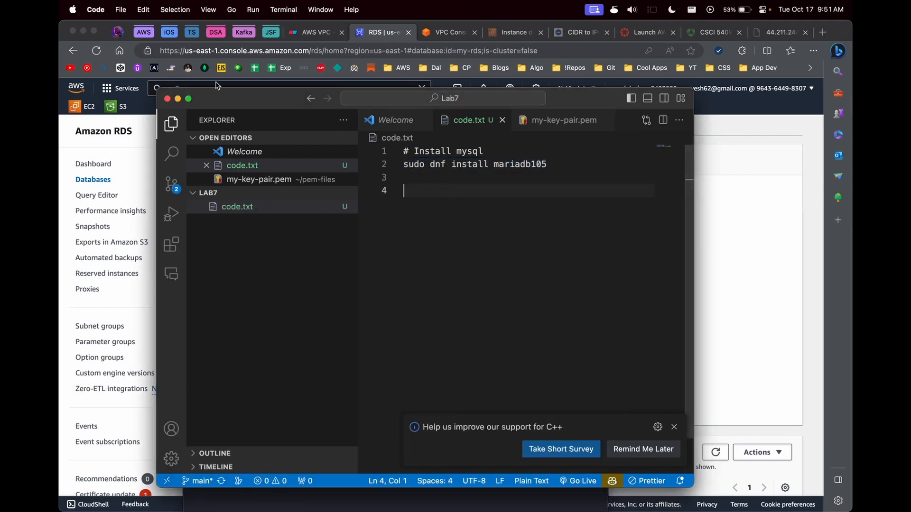
left_click(178, 99)
left_click_drag(412, 253, 431, 145)
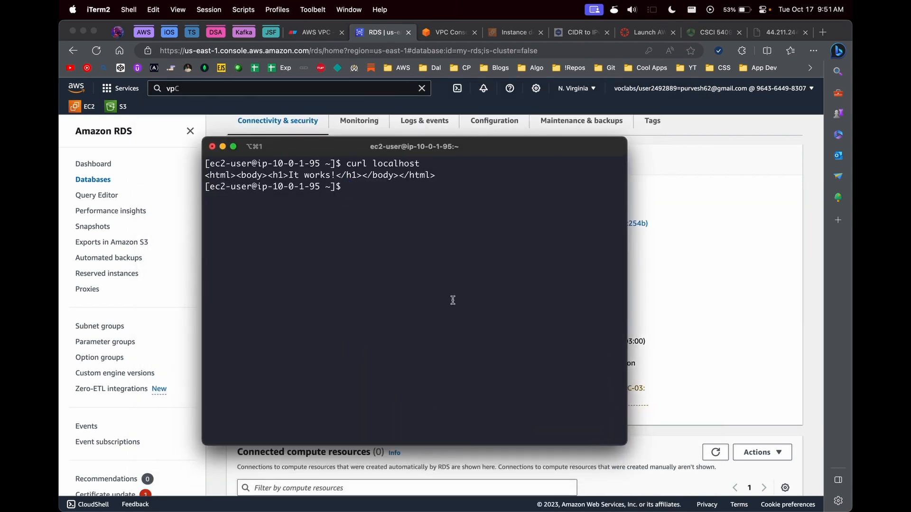
Step: Clear the terminal and install mariadb105 with 'sudo dnf install mariadb105', confirming with y
type("clear")
key("Return")
key("super+v")
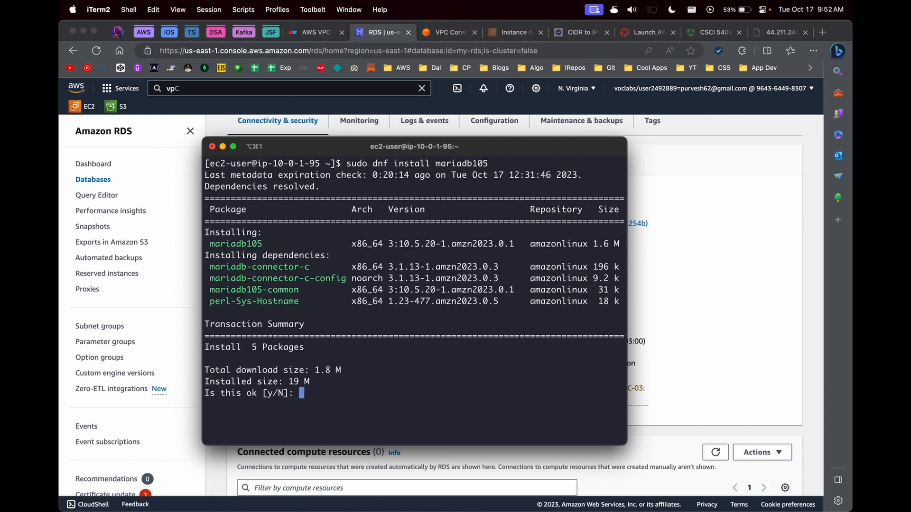
type("y")
key("Return")
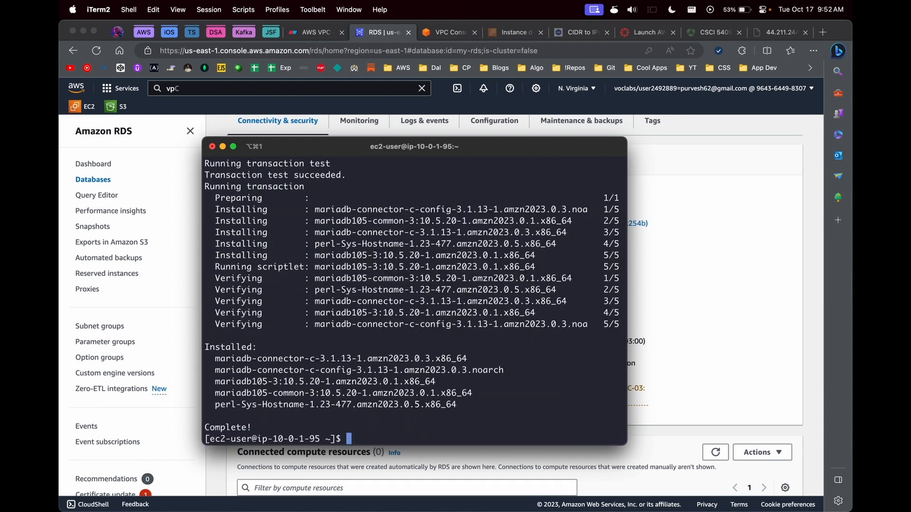
Step: Run mysql against the copied my-rds endpoint with -P 3306 -u admin -p and enter the password
type("mysql -H")
key("super+Tab")
right_click(284, 233)
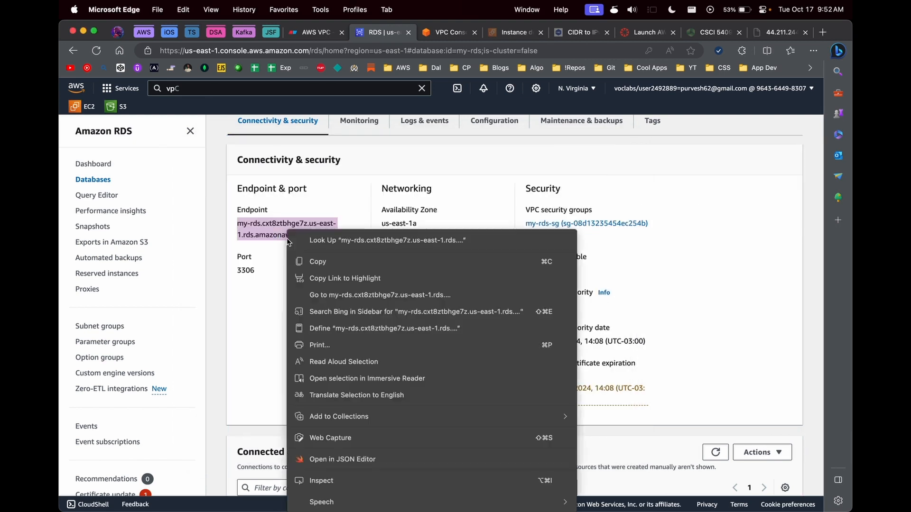
left_click(301, 262)
key("super+Tab")
key("super+v")
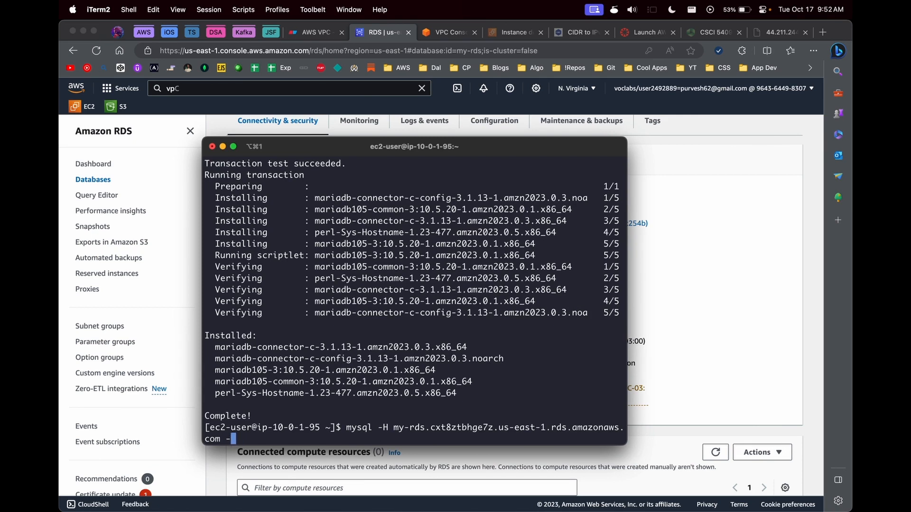
type("P 3306 -u admin -p")
key("Return")
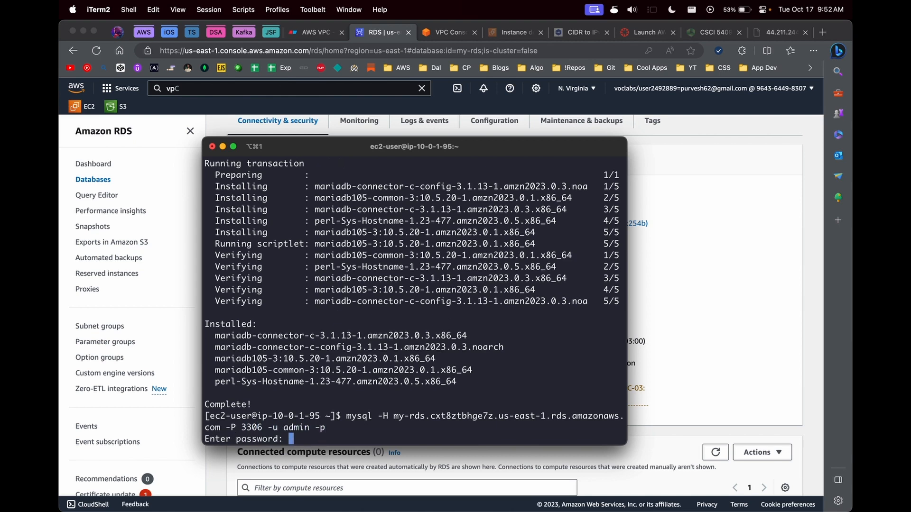
key("Return")
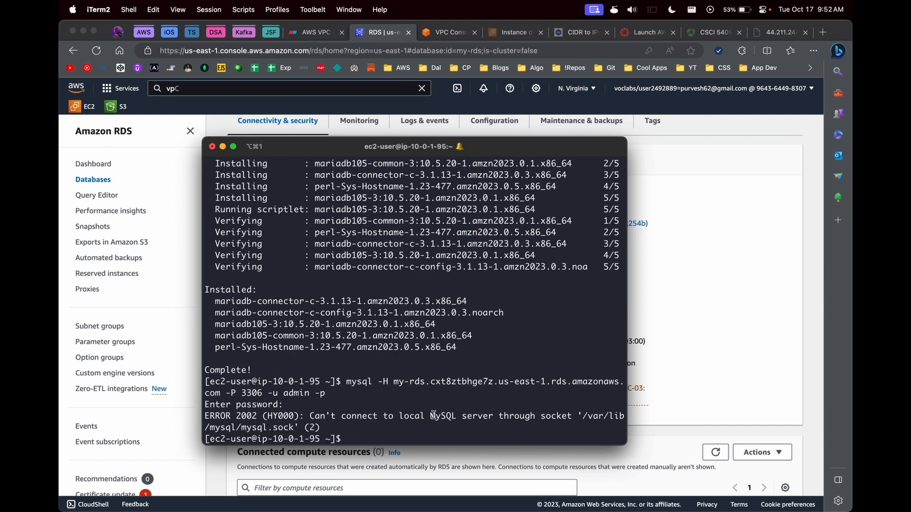
Step: Clear and hide the terminal after the failed connection, and deselect the endpoint
type("clear")
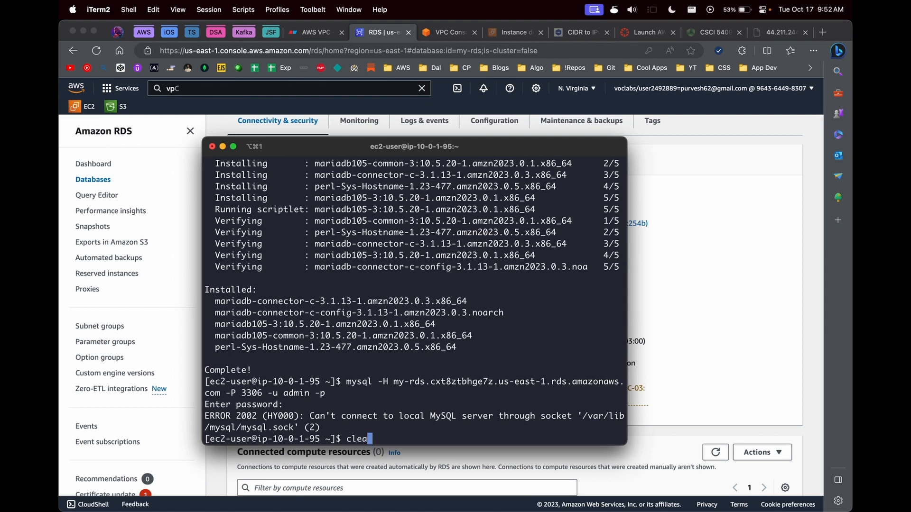
key("Return")
key("super+h")
left_click(348, 306)
scroll(353, 294, "up", 2)
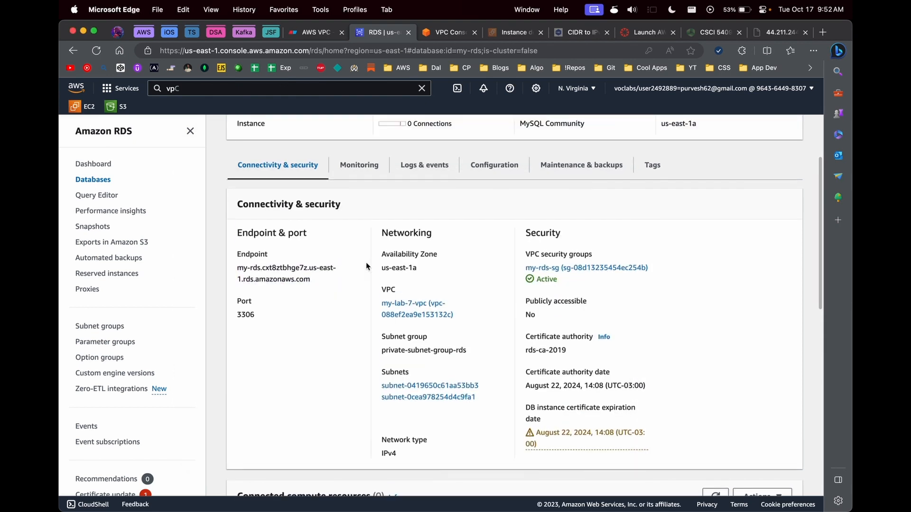
Step: Draw a connector from the Bastion host to the RDS icon in the VPC diagram
left_click(317, 32)
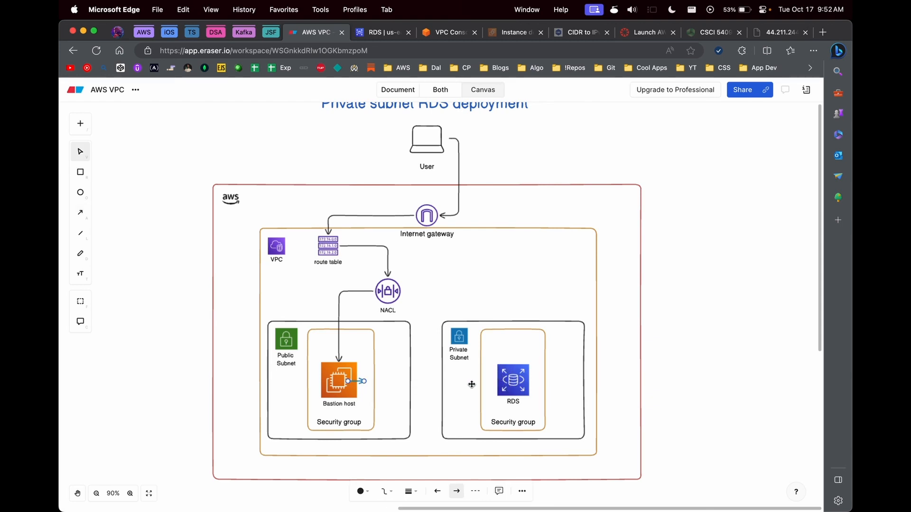
left_click_drag(364, 381, 508, 385)
left_click(635, 387)
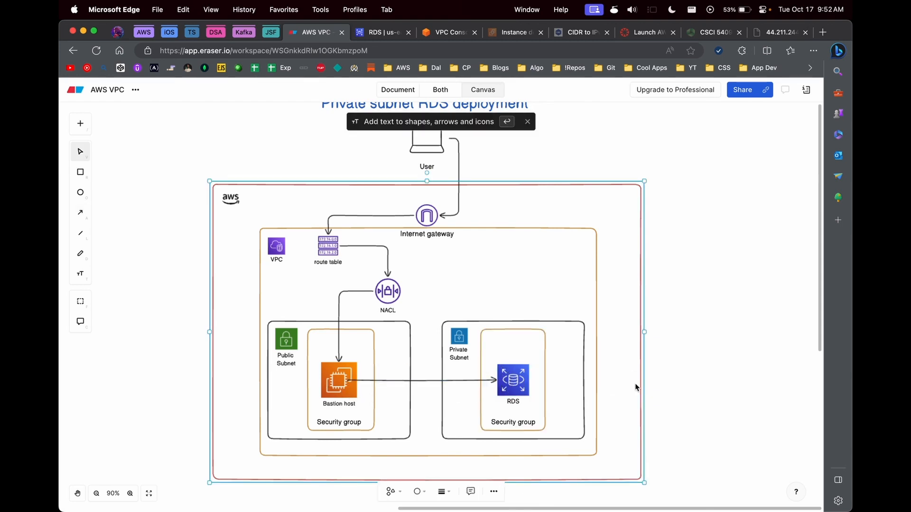
Step: Open the my-rds-sg security group's details page
left_click(443, 32)
key("ctrl+Tab")
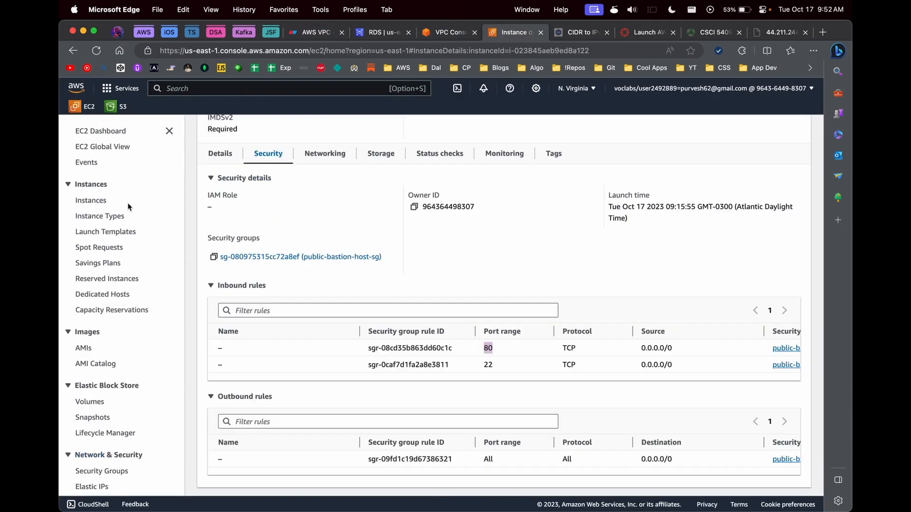
scroll(95, 470, "down", 2)
left_click(95, 418)
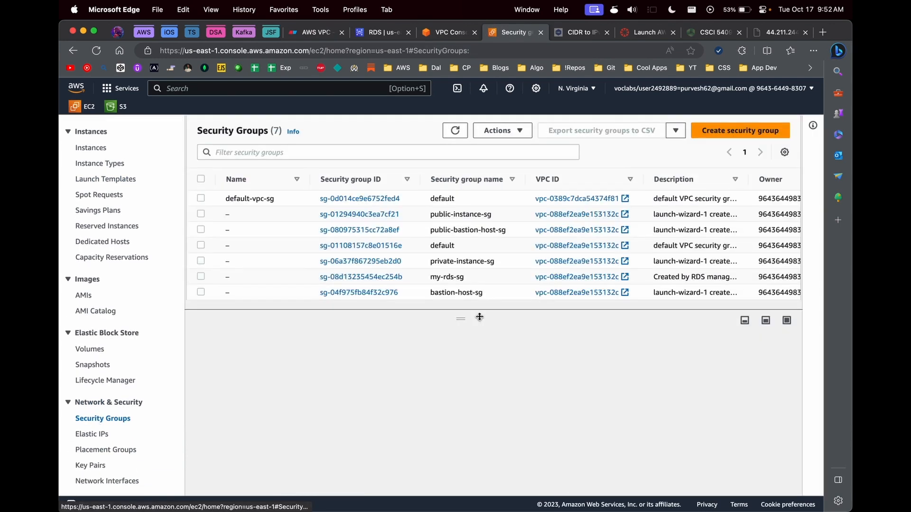
left_click(457, 279)
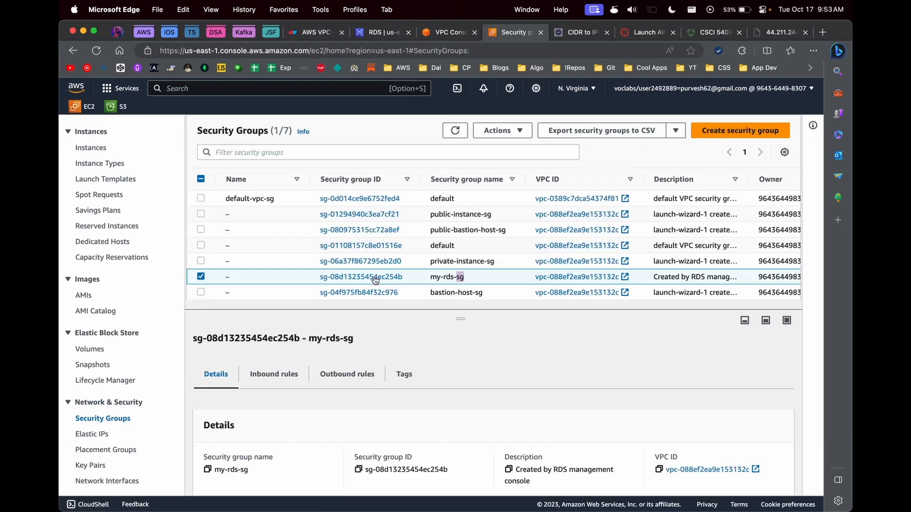
left_click(375, 277)
Step: Add a new inbound rule to my-rds-sg with public-instance-sg as its source
left_click(748, 379)
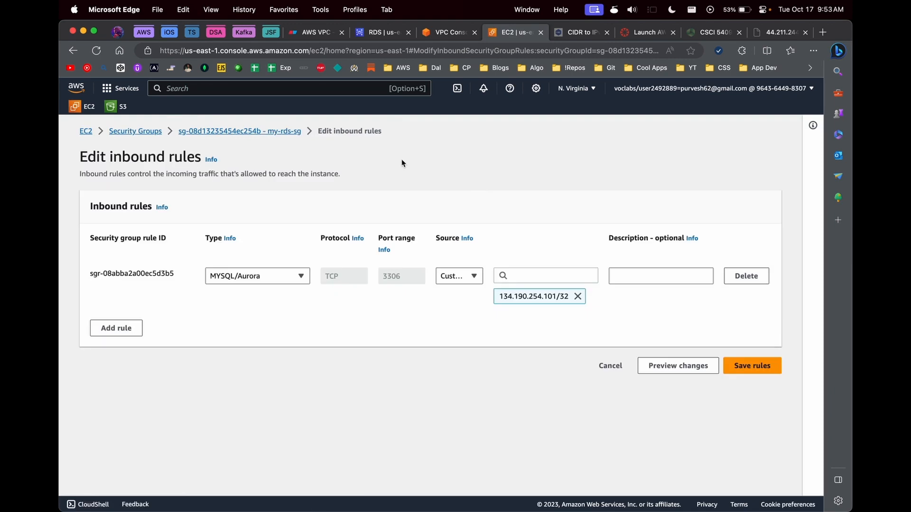
left_click(109, 332)
left_click(257, 331)
left_click(257, 330)
double_click(386, 331)
type("3006")
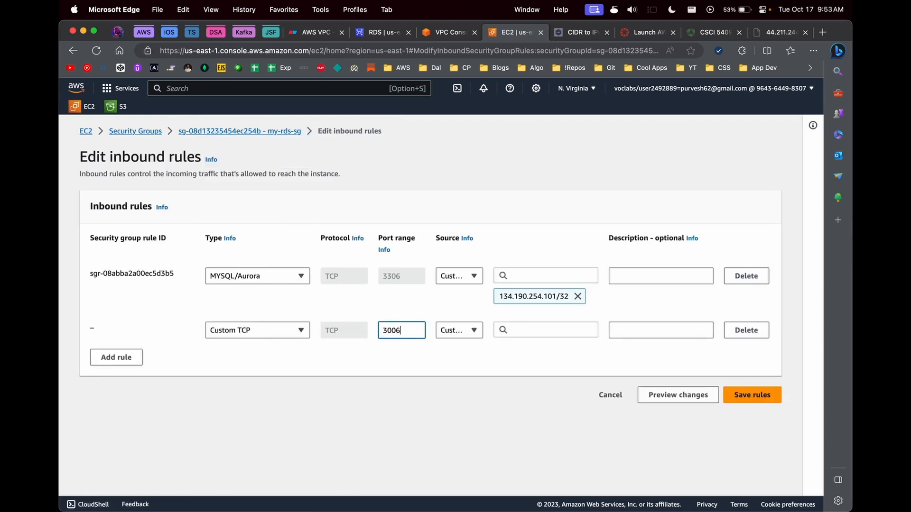
left_click(473, 330)
left_click(509, 330)
type("sg")
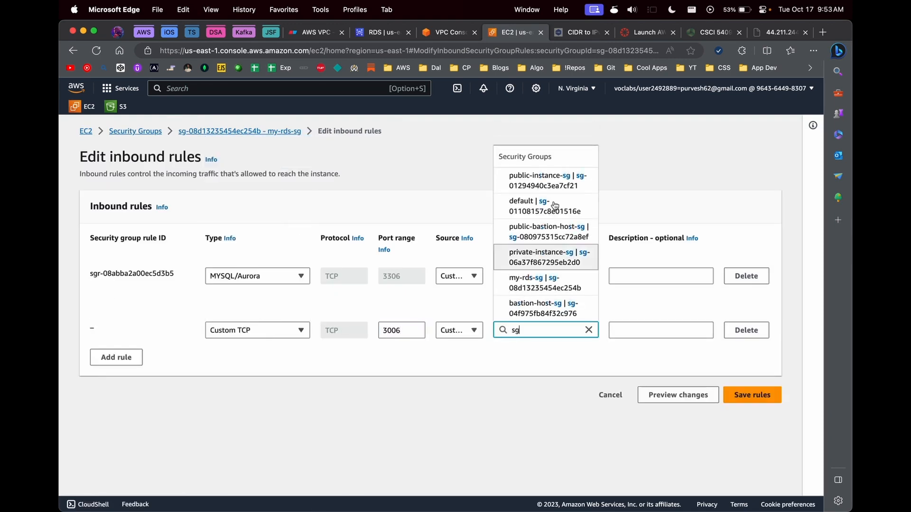
left_click(523, 187)
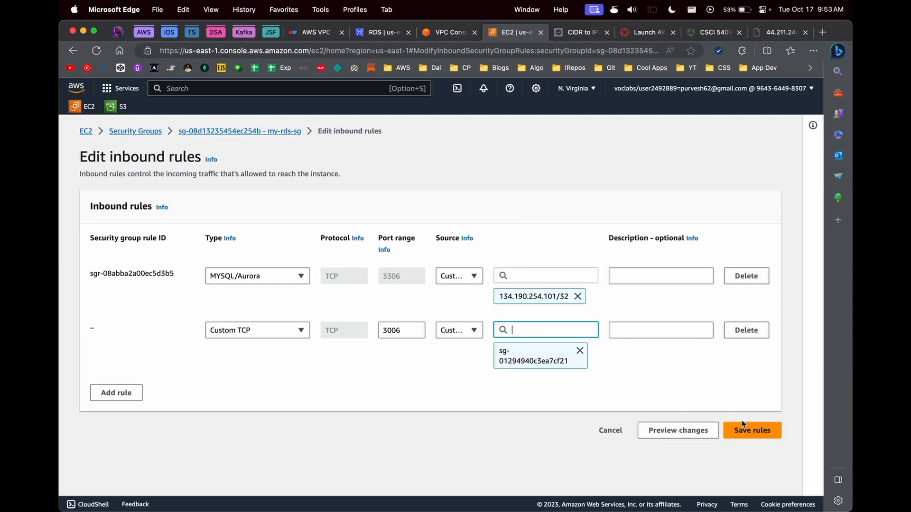
Step: Make the new rule MYSQL/Aurora (port 3306) and save the inbound rules
left_click(415, 329)
left_click(300, 330)
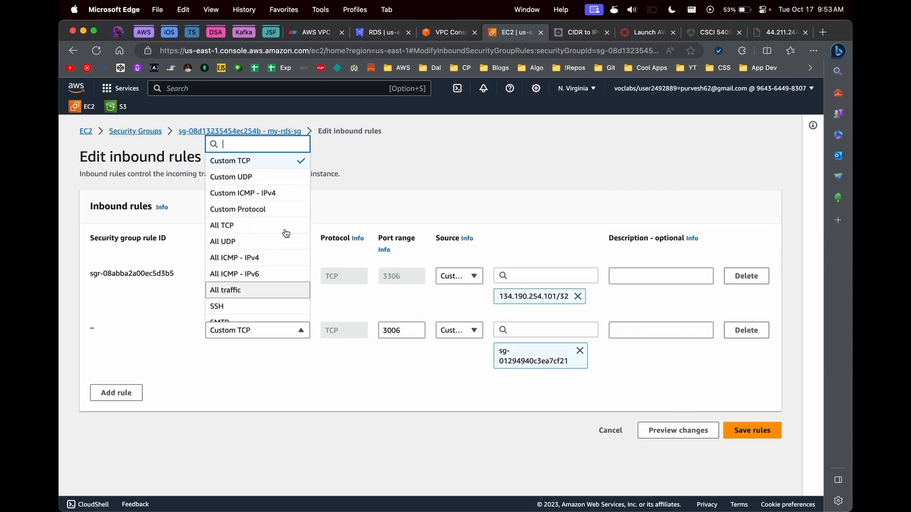
left_click(391, 331)
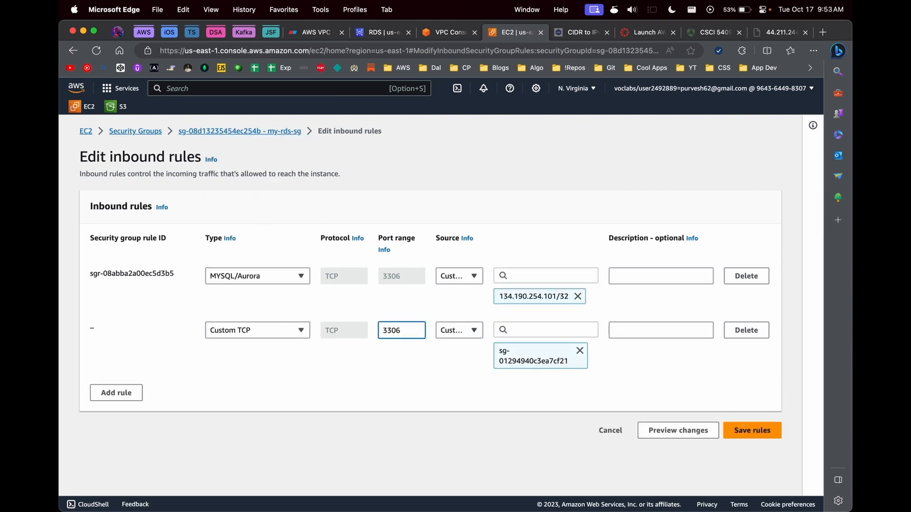
left_click(286, 326)
type("mysql")
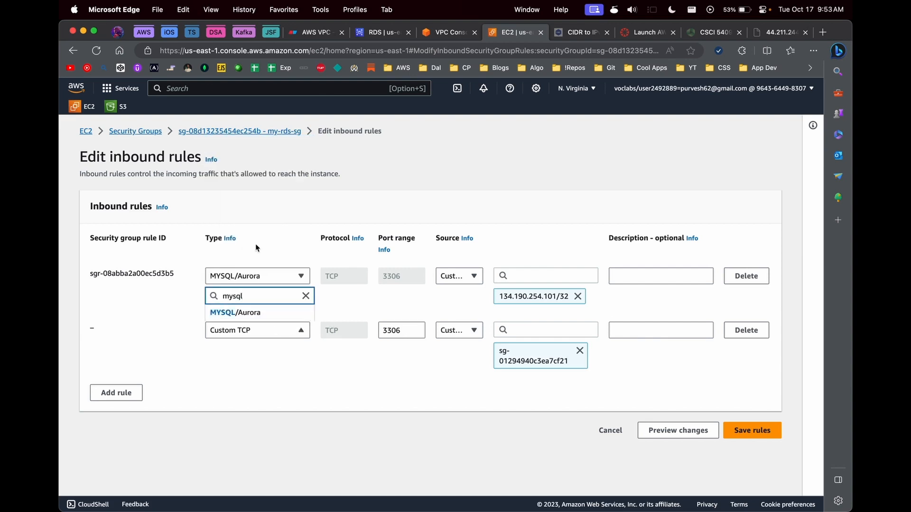
left_click(244, 312)
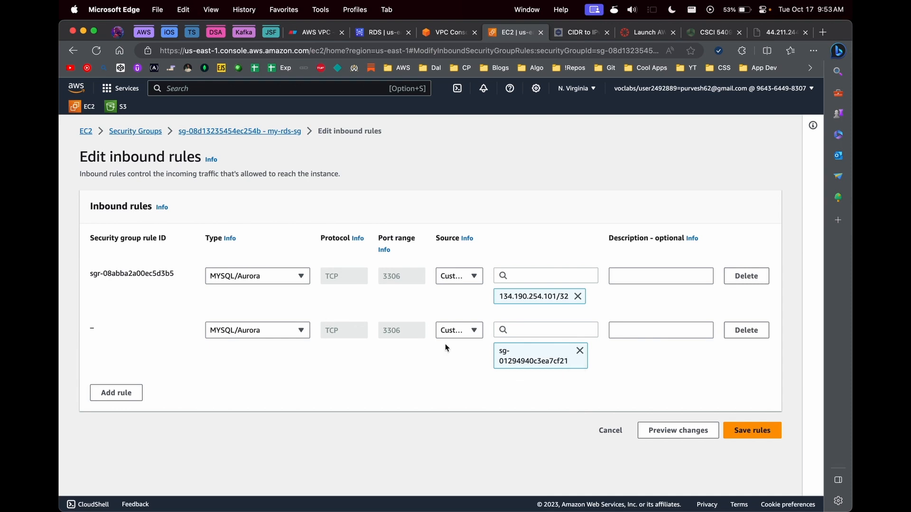
left_click(752, 430)
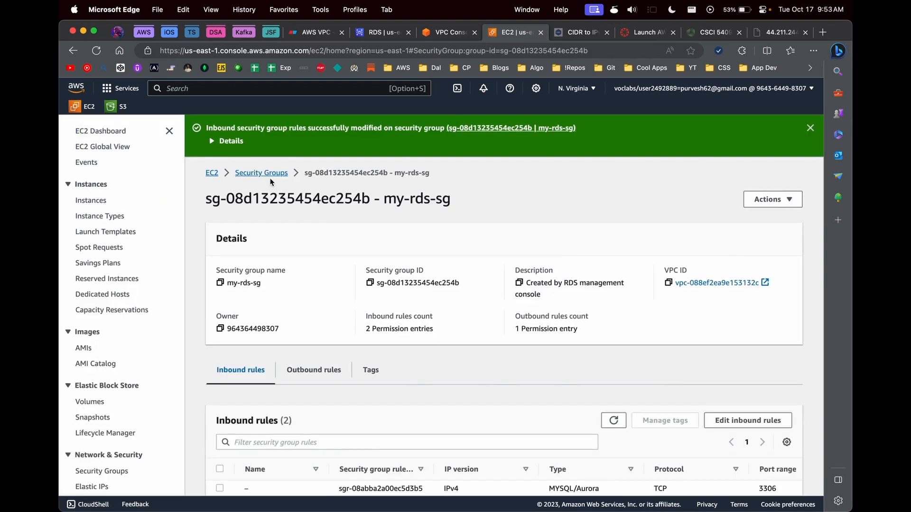
Step: View public-instance-sg, then open the running public-bastion-host instance's summary
left_click(262, 174)
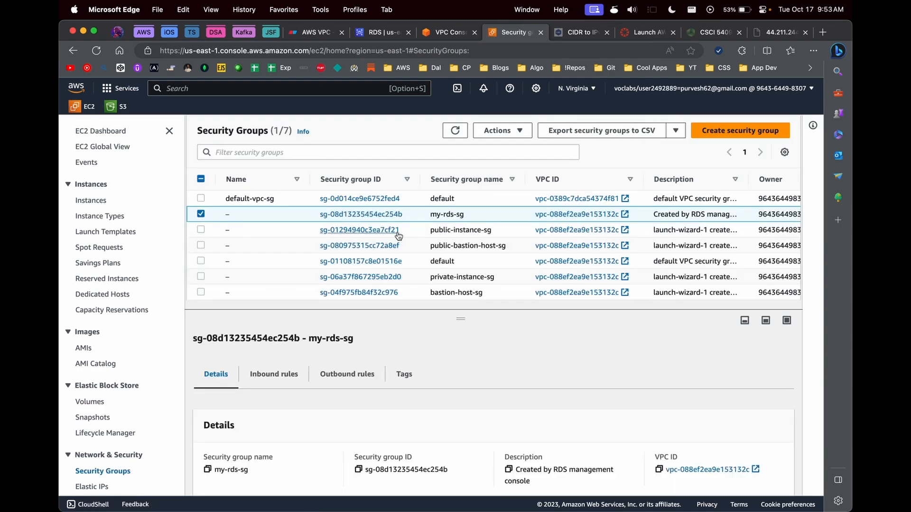
left_click(396, 230)
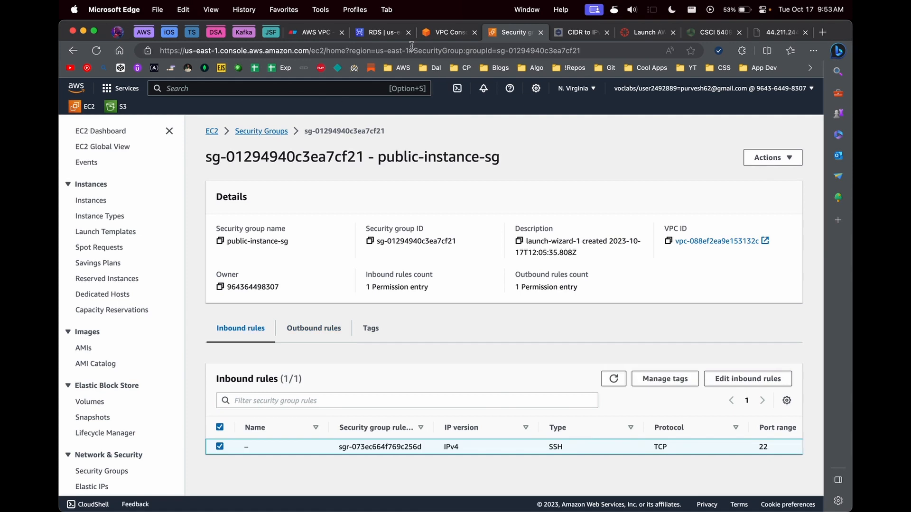
left_click(441, 32)
left_click(81, 107)
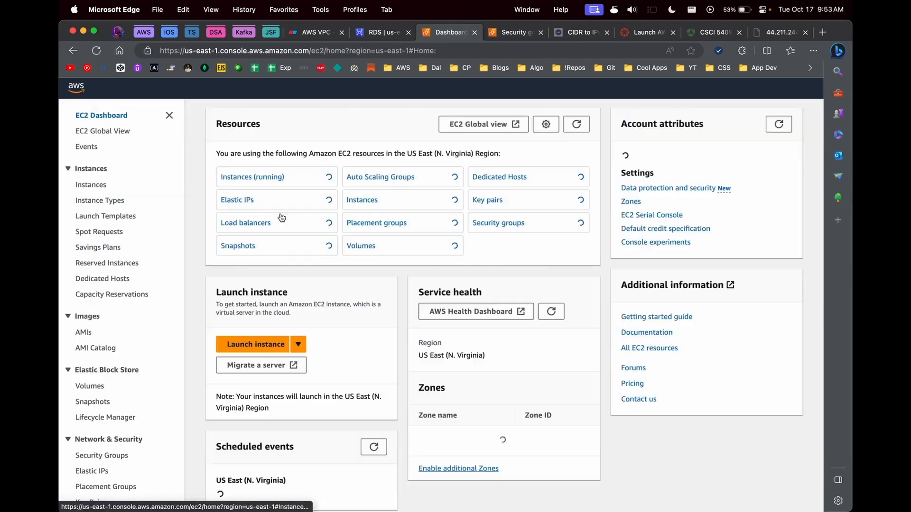
left_click(273, 194)
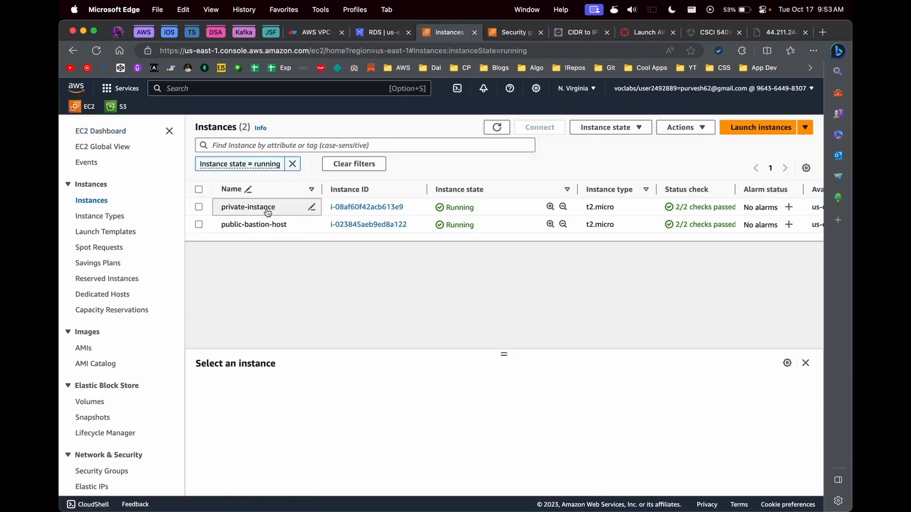
left_click(395, 226)
Step: Open the bastion's security group public-bastion-host-sg, leaving its inbound rules unchanged
scroll(306, 288, "down", 3)
left_click(269, 338)
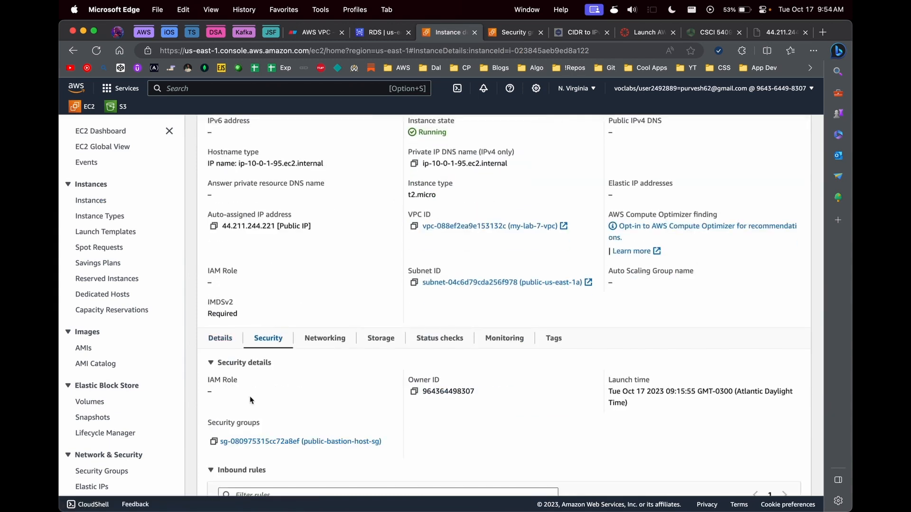
left_click(268, 441)
left_click_drag(378, 158, 533, 158)
key("super+c")
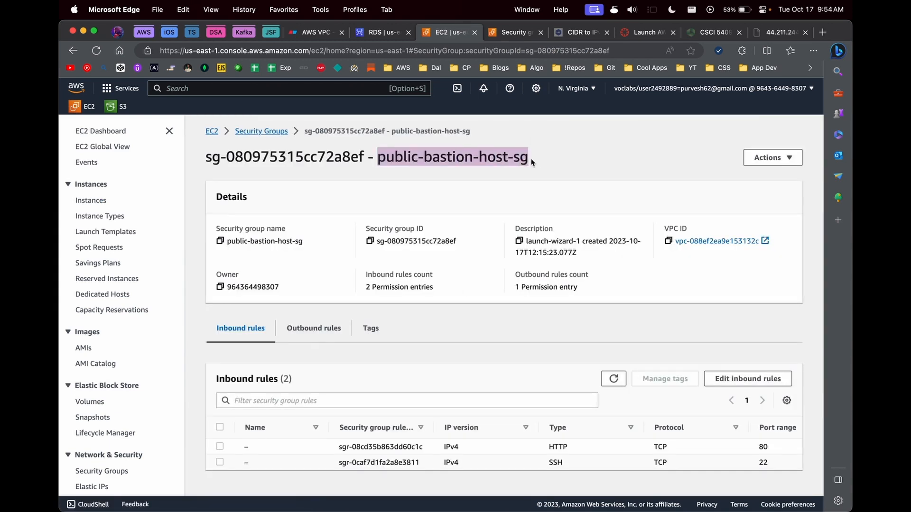
left_click(748, 378)
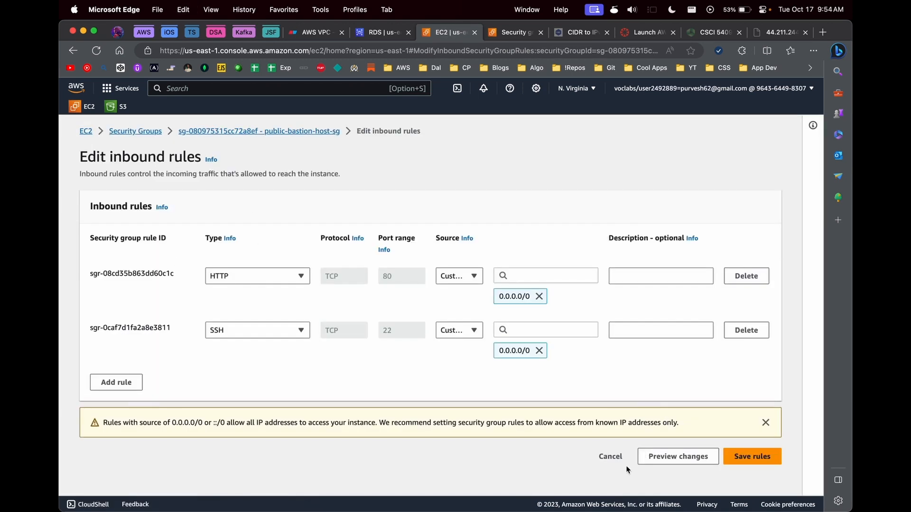
left_click(610, 456)
Step: Try retyping the existing outbound rule as MYSQL/Aurora, then discard the edits
left_click(311, 325)
left_click(747, 376)
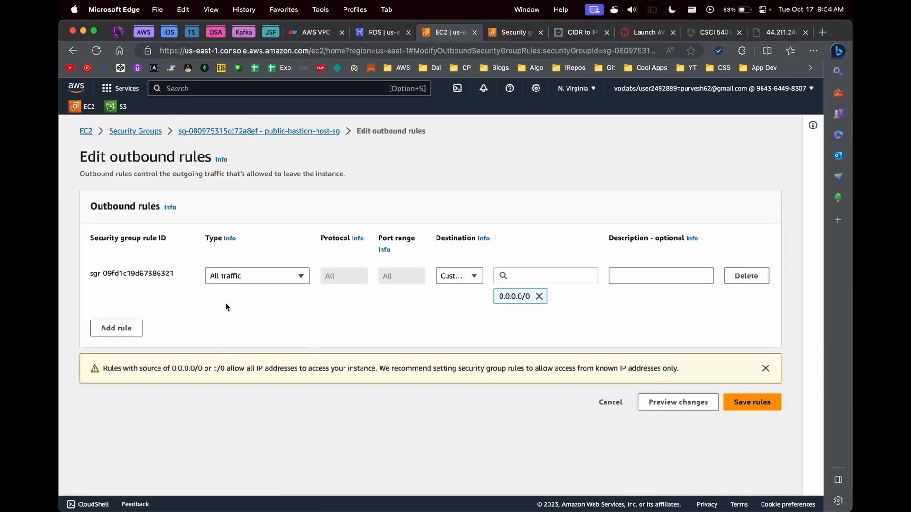
left_click(237, 276)
type("mysql")
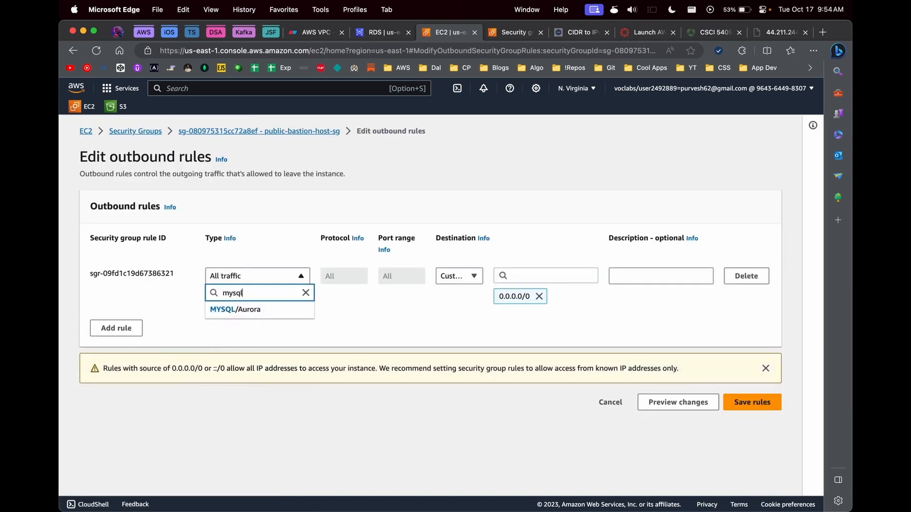
left_click(234, 311)
left_click(509, 282)
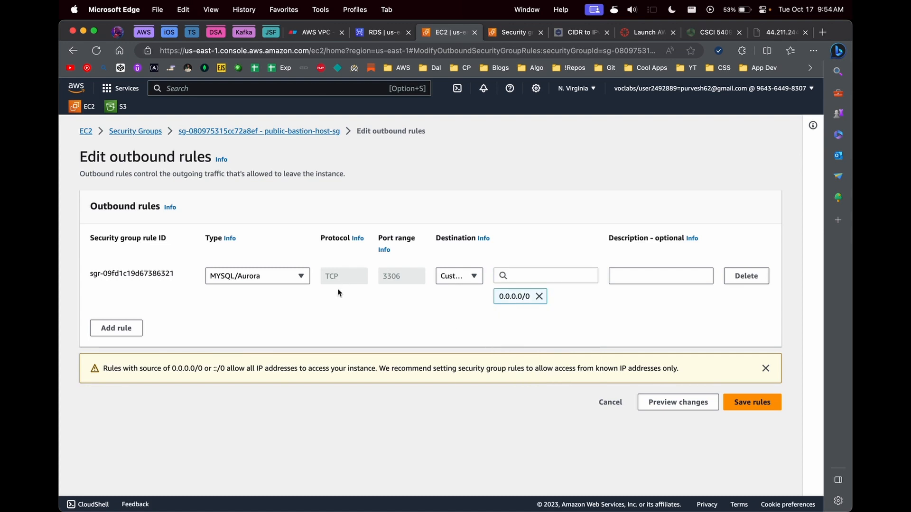
left_click(266, 276)
left_click(259, 309)
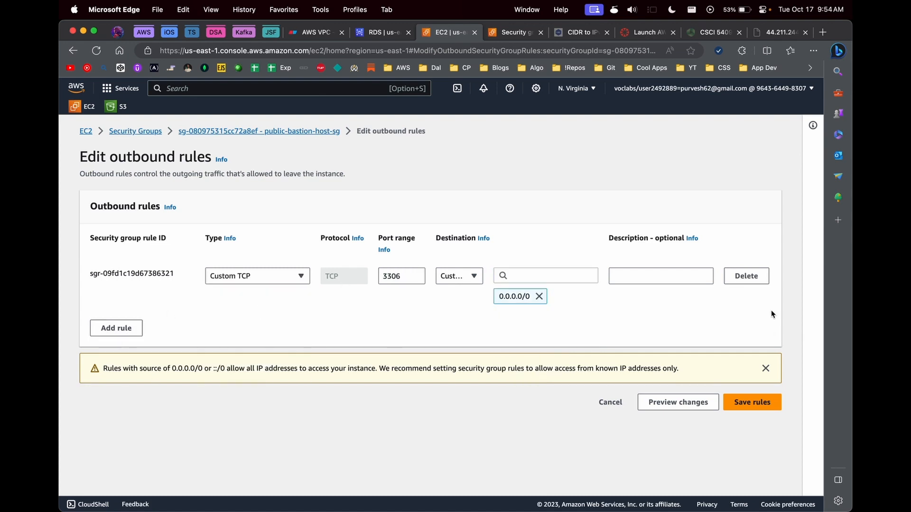
left_click(331, 135)
Step: Add an outbound MYSQL/Aurora rule with destination my-rds-sg, save, and return to the groups list
left_click(721, 379)
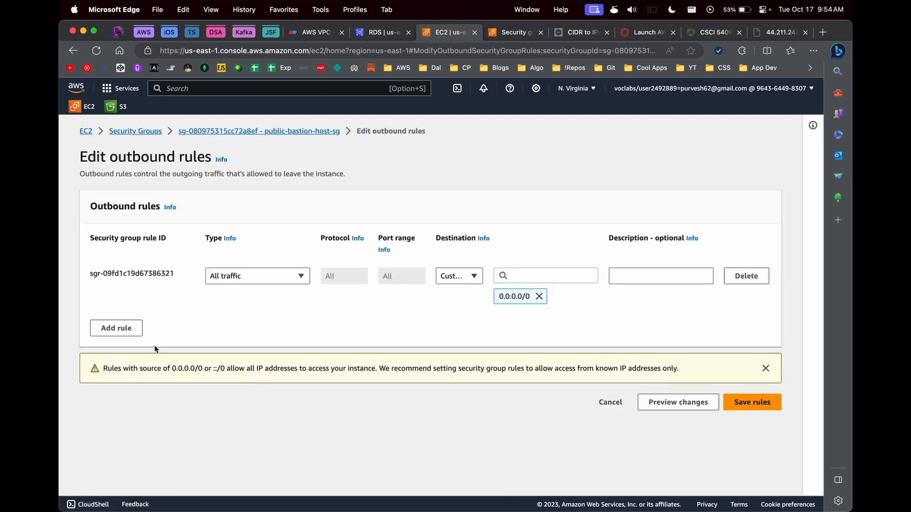
left_click(116, 328)
left_click(258, 330)
type("mysql")
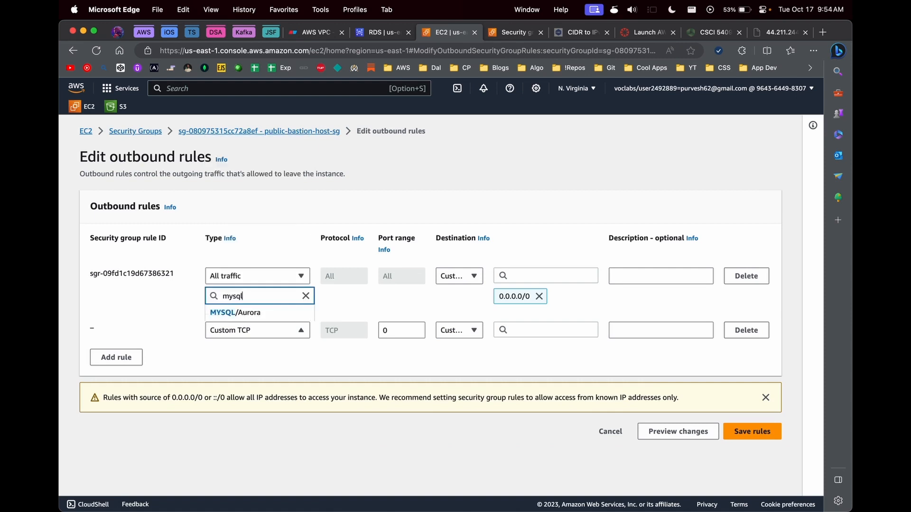
left_click(242, 313)
left_click(539, 332)
type("sg")
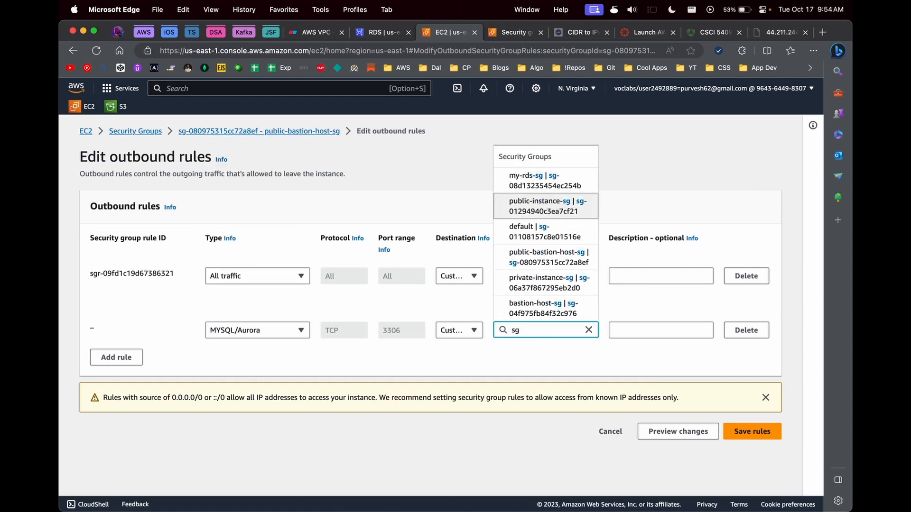
left_click(545, 181)
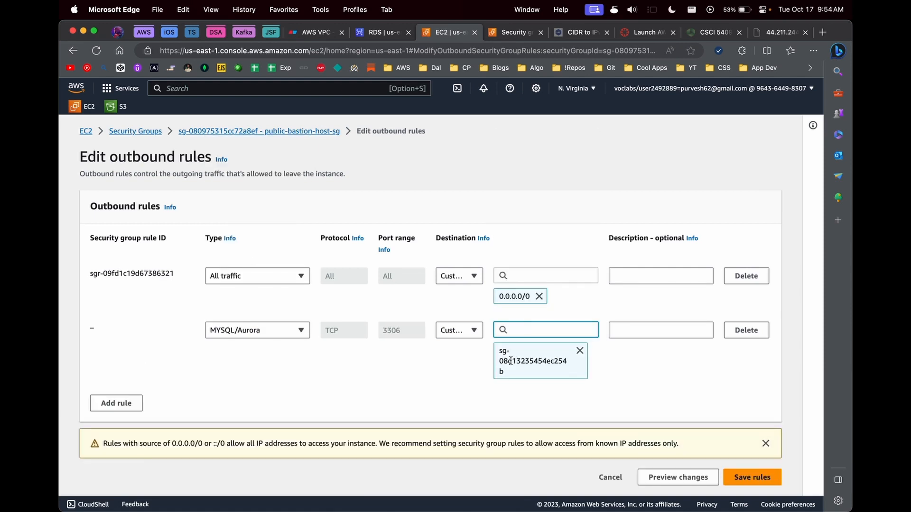
left_click(752, 474)
left_click(103, 471)
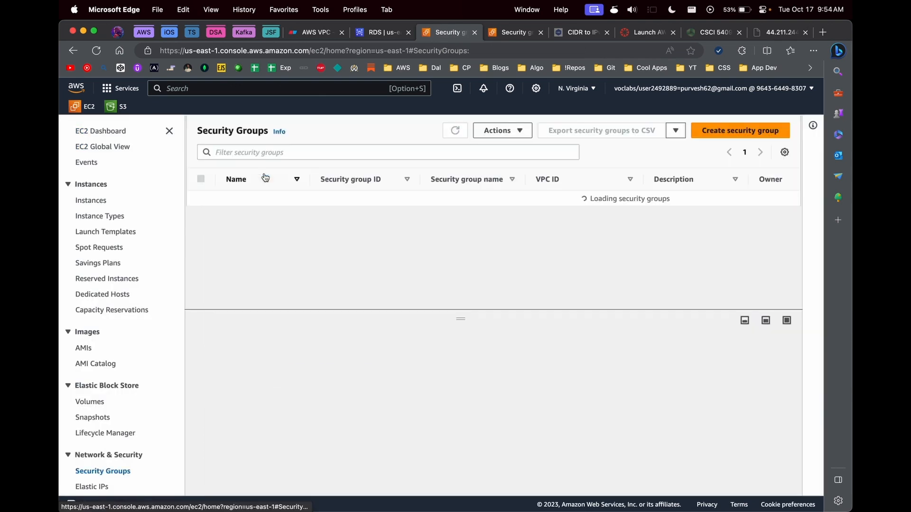
Step: Open my-rds-sg and draft an outbound MYSQL/Aurora rule, then leave the editor
left_click(383, 214)
left_click(383, 214)
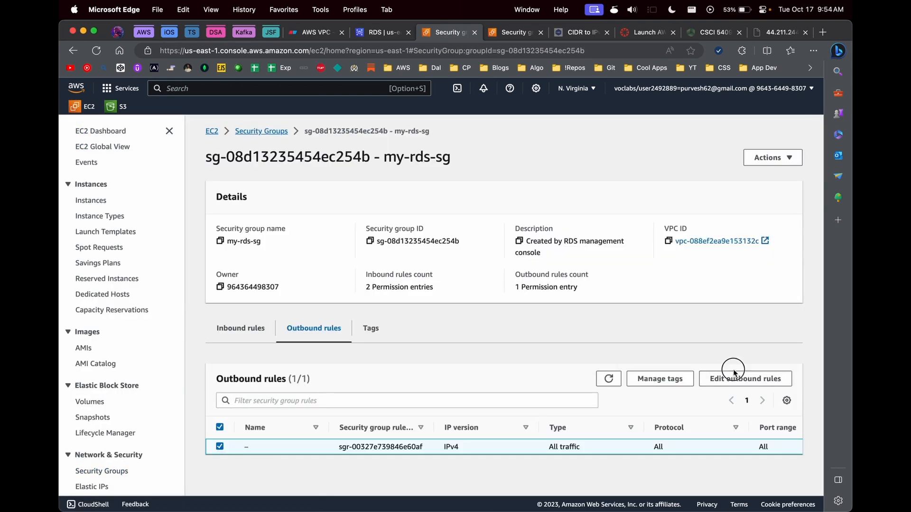
left_click(730, 378)
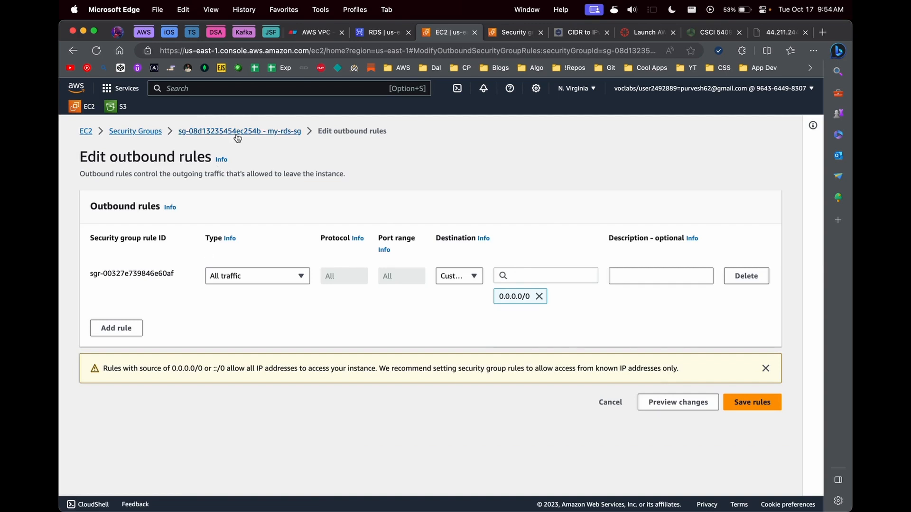
left_click(243, 134)
left_click(751, 378)
left_click(141, 326)
left_click(278, 330)
type("mysql")
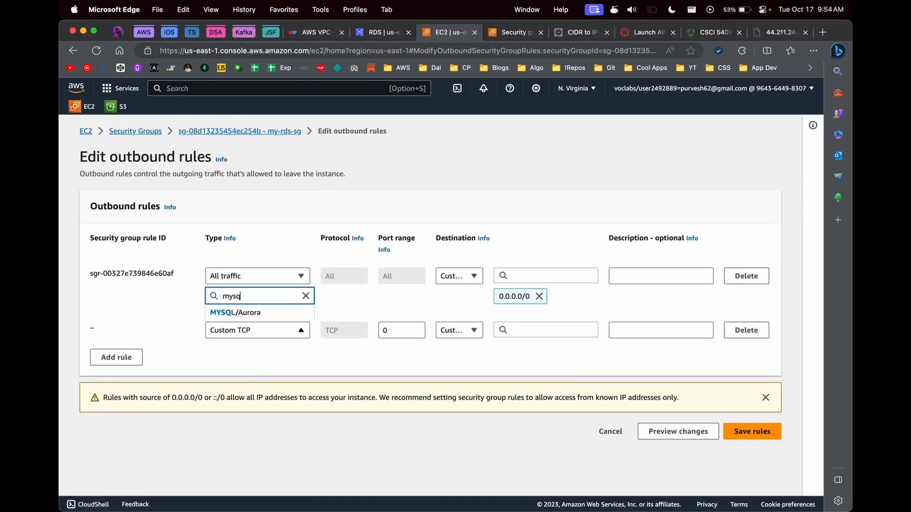
left_click(279, 312)
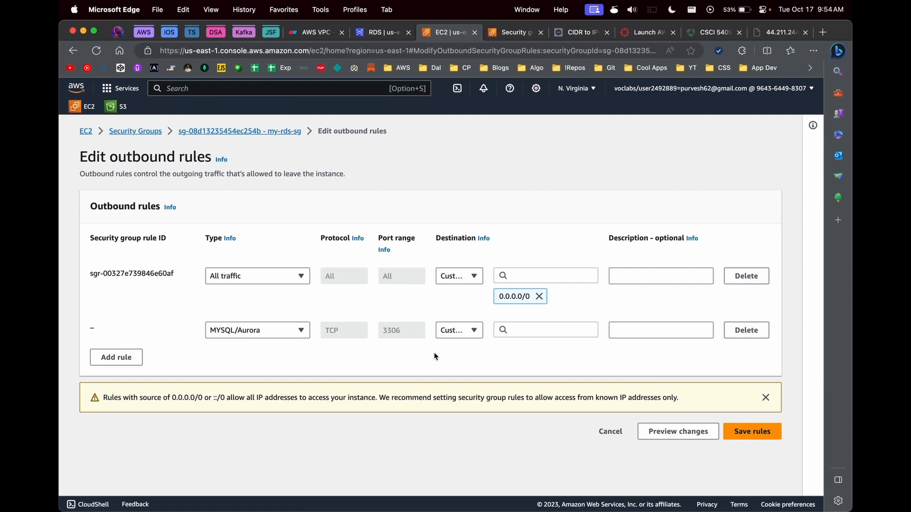
left_click(197, 134)
Step: Change the second inbound MySQL rule's source to public-bastion-host-sg and save
left_click(260, 336)
left_click(748, 378)
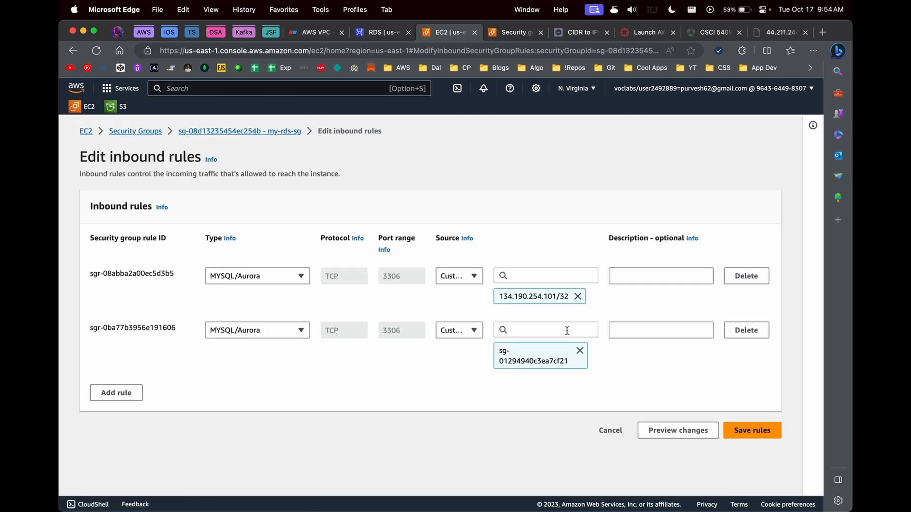
left_click(580, 351)
left_click(566, 329)
key("super+v")
left_click(569, 311)
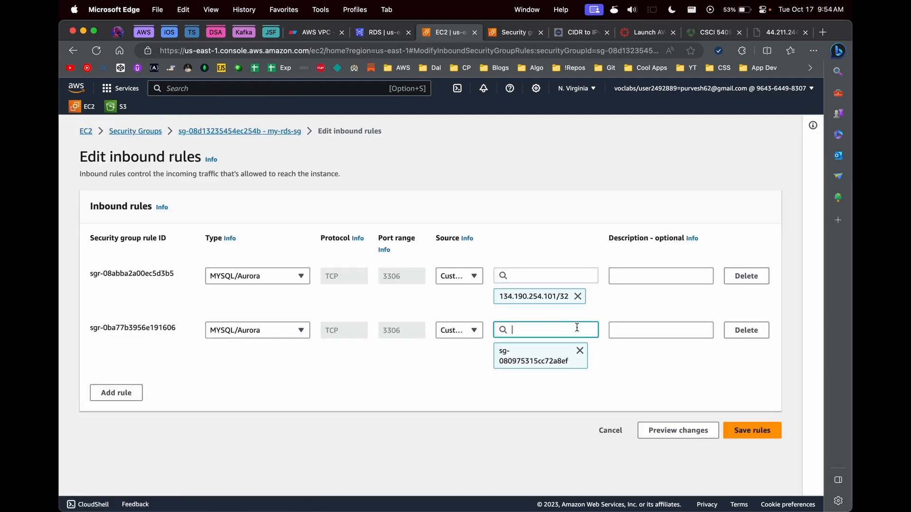
left_click(737, 430)
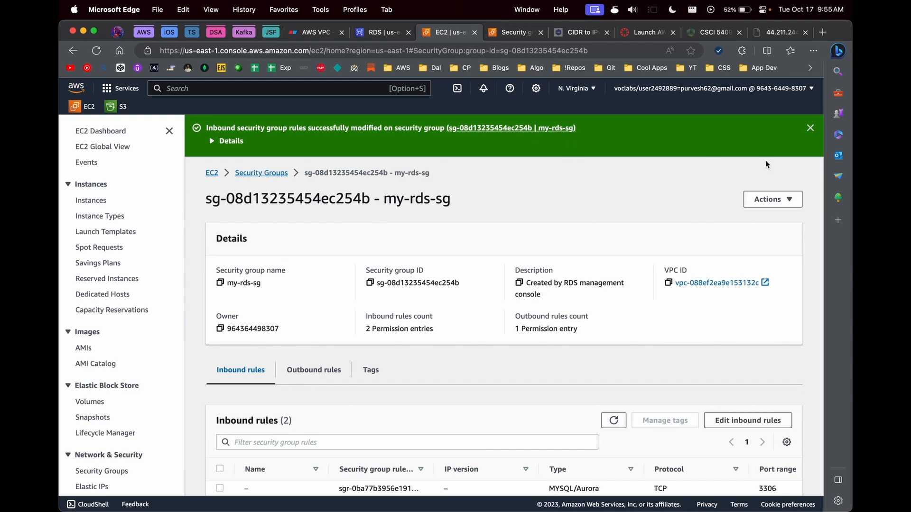
left_click(810, 128)
Step: Go to Network Interfaces and start a new interface described 'ec2-rds-network-interface'
left_click_drag(306, 132, 430, 132)
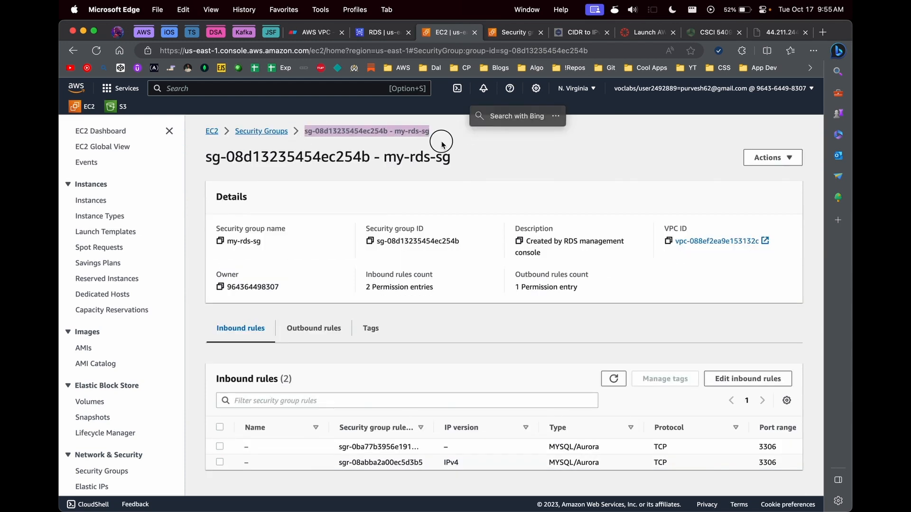
left_click(261, 131)
scroll(99, 408, "down", 5)
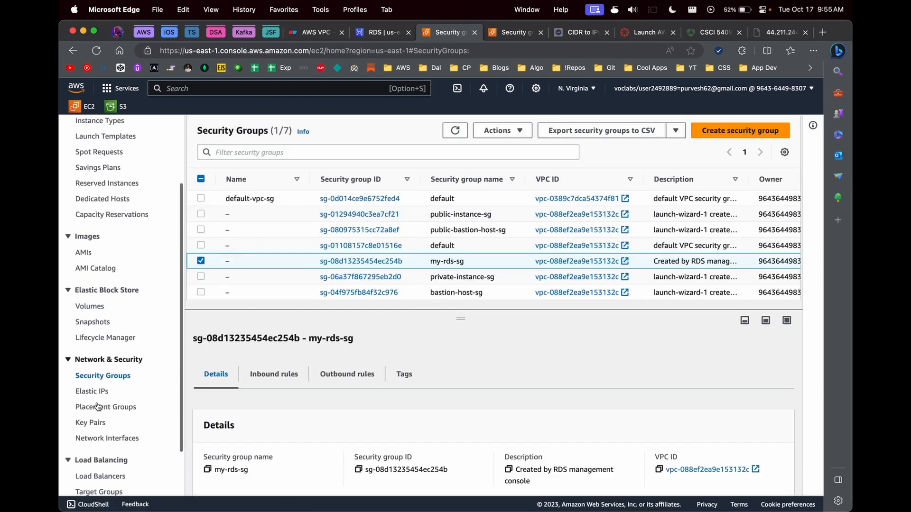
left_click(100, 438)
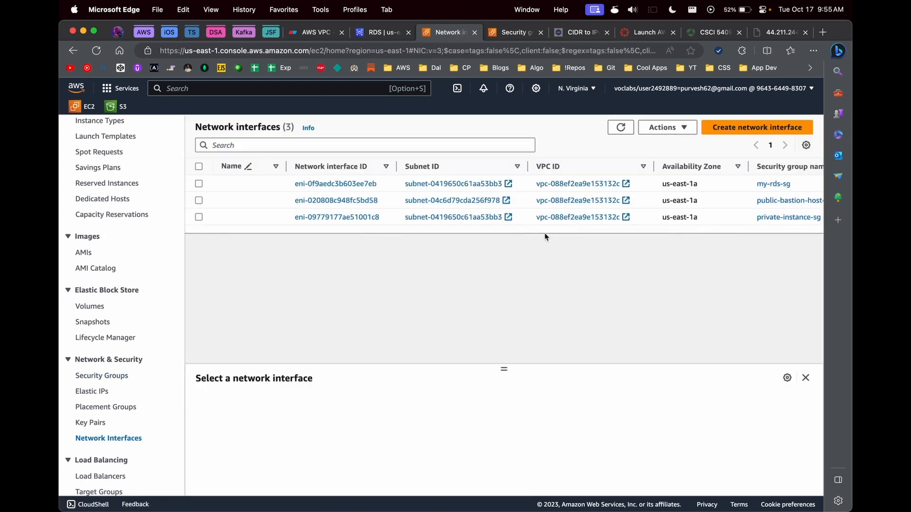
scroll(629, 215, "right", 3)
left_click(761, 134)
left_click(254, 262)
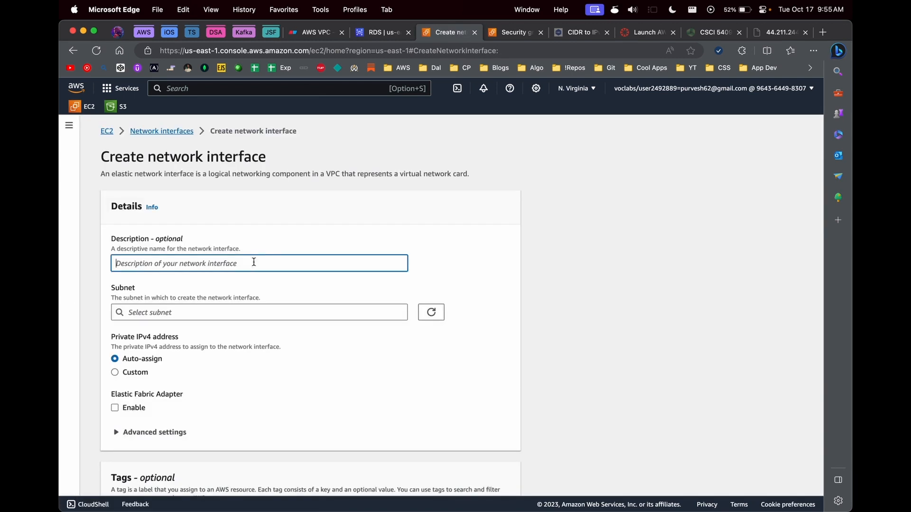
type("ec2-r")
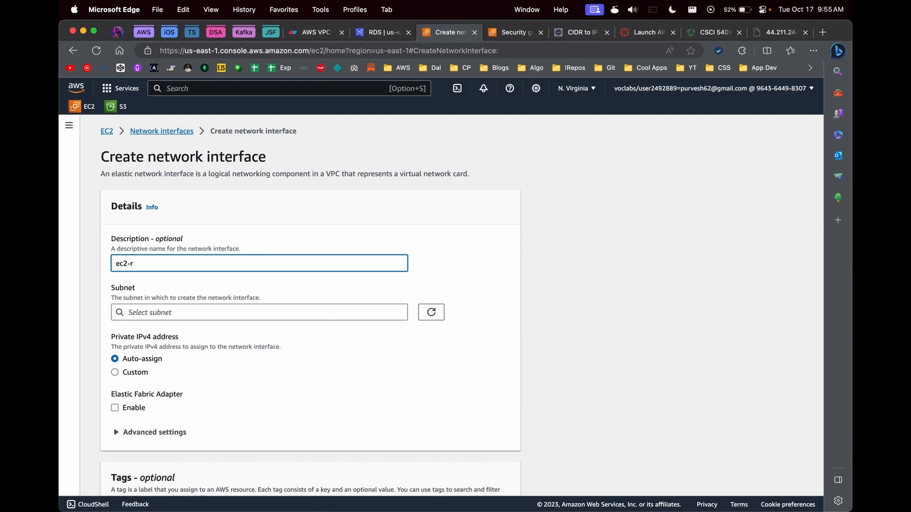
type("ds-network-interface")
Step: Choose subnet-04c6d79cda256f978, attach public-bastion-host-sg and my-rds-sg, and create the interface
left_click(210, 313)
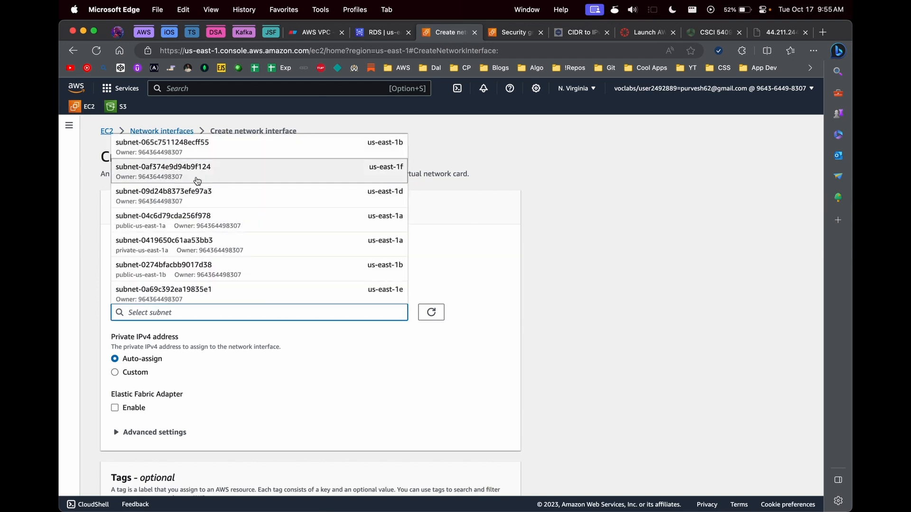
left_click(211, 219)
scroll(245, 355, "down", 3)
scroll(217, 369, "down", 2)
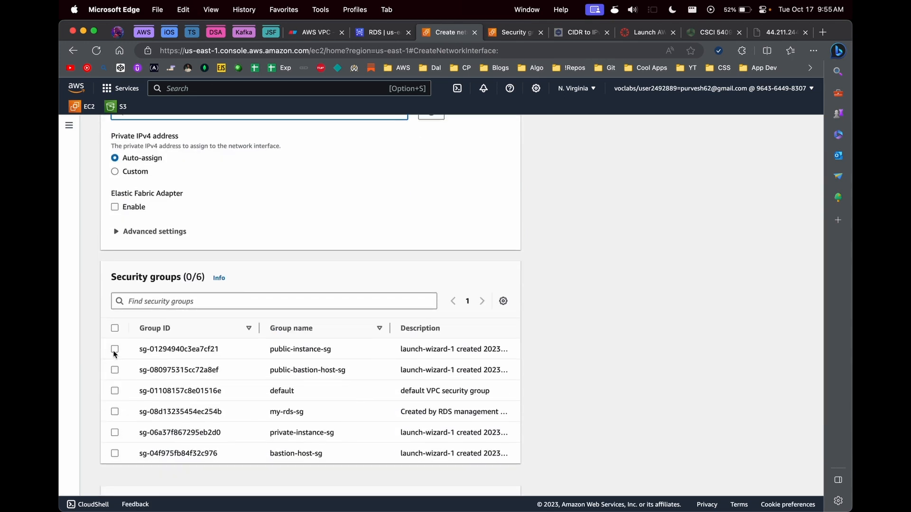
left_click(124, 376)
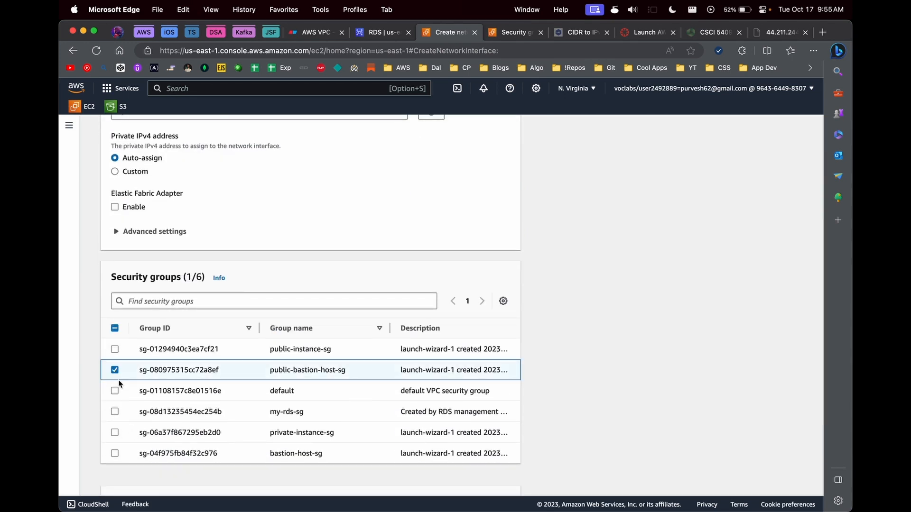
left_click(114, 413)
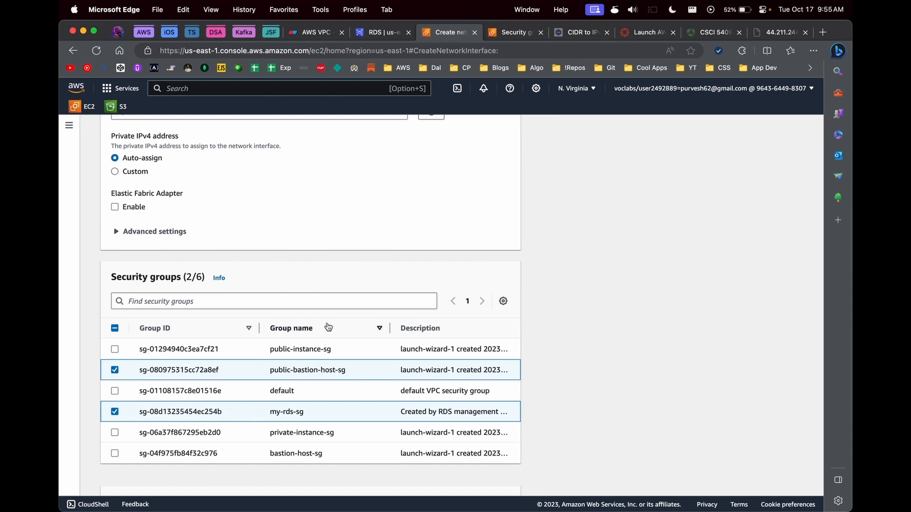
scroll(301, 327, "down", 3)
left_click(477, 478)
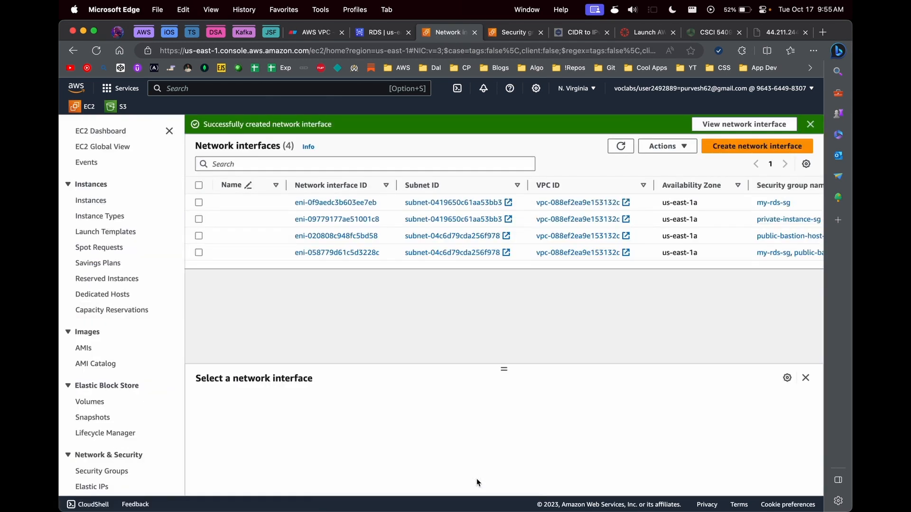
left_click(620, 146)
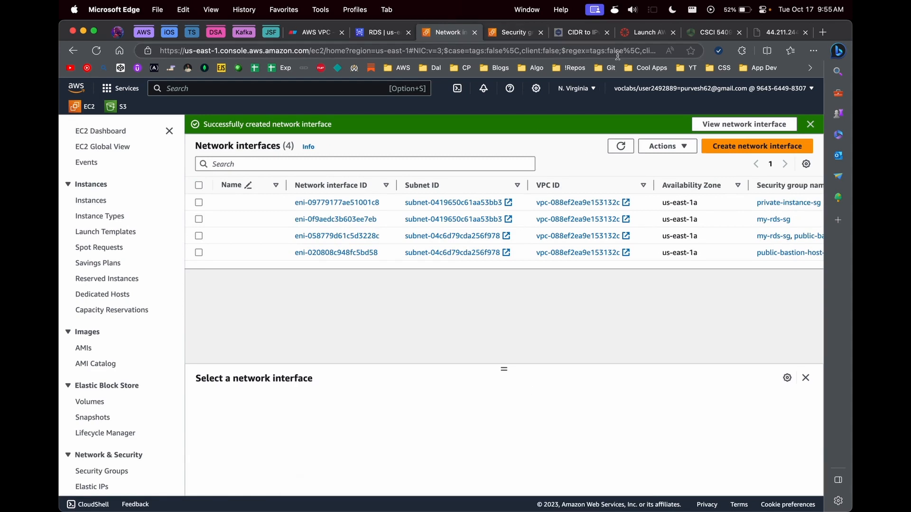
Step: Rerun the earlier mysql connection in the bastion terminal, clear it, and check the client version with mysql -V
mouse_move(540, 497)
left_click(433, 494)
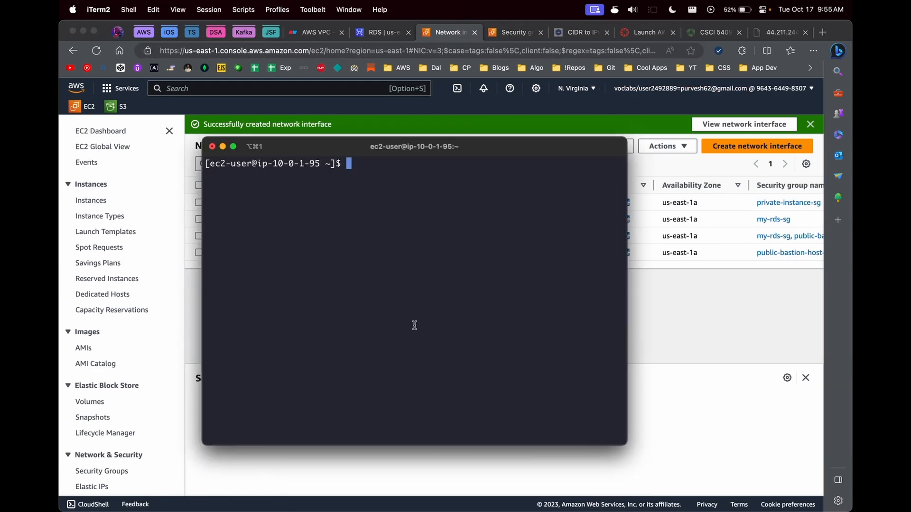
key("Up")
key("Up")
key("Return")
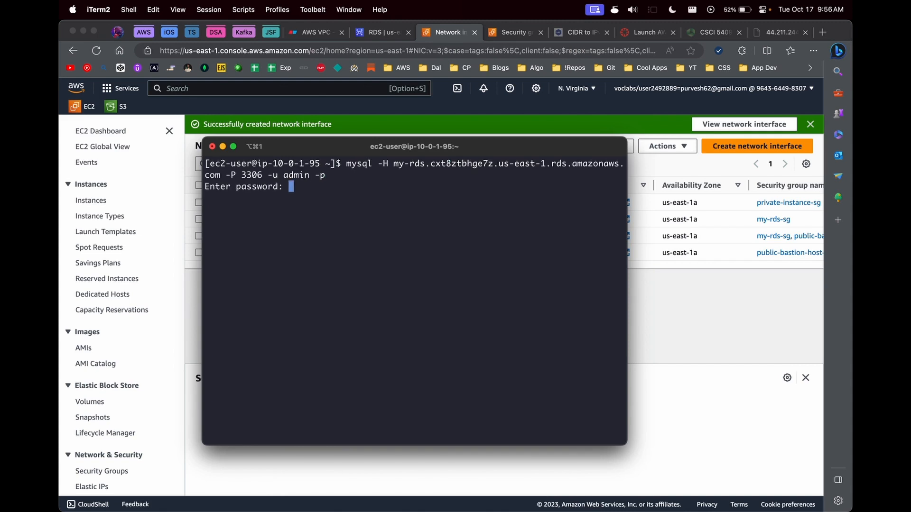
key("Return")
type("c")
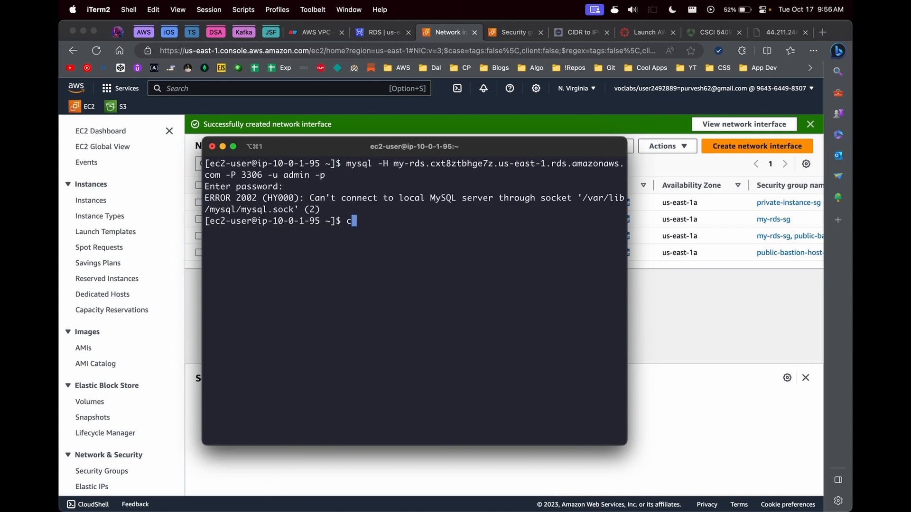
type("lear")
key("Return")
type("my")
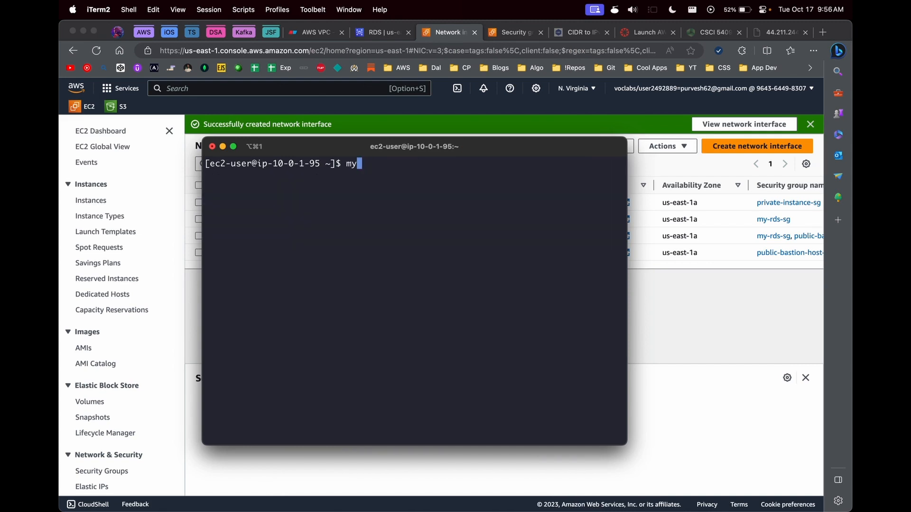
type("sql -V")
key("Return")
Step: Run mysql -H with the RDS endpoint copied from the console, plus -p 3306 -u admin
key("Up")
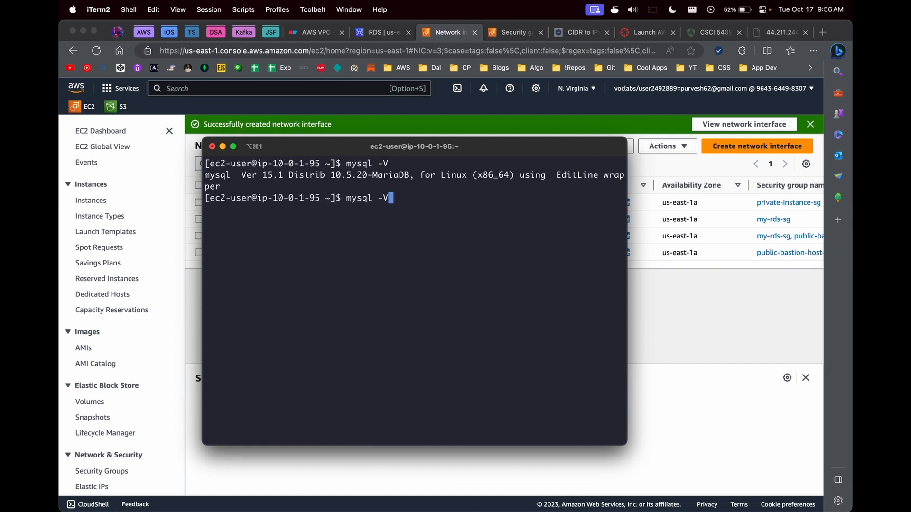
key("BackSpace")
type("H")
left_click(369, 33)
left_click_drag(310, 279, 236, 270)
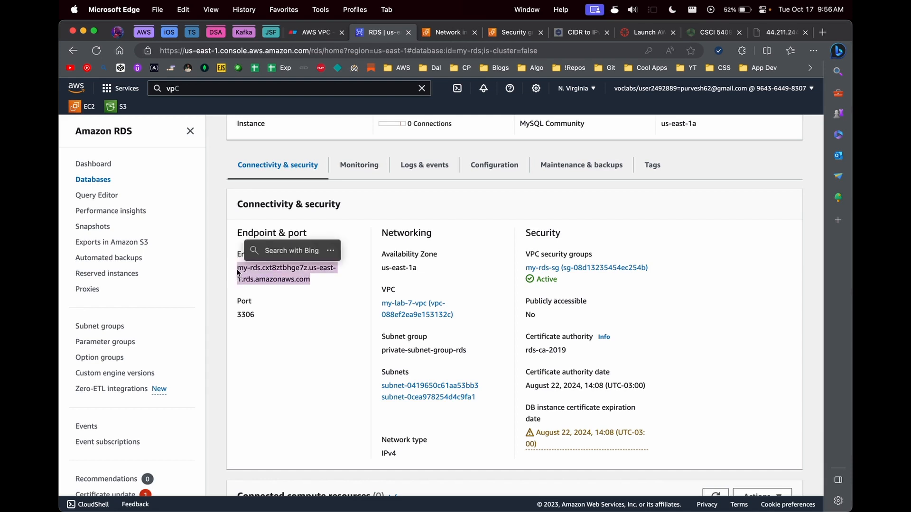
key("super+c")
key("super+Tab")
key("super+v")
key("Right")
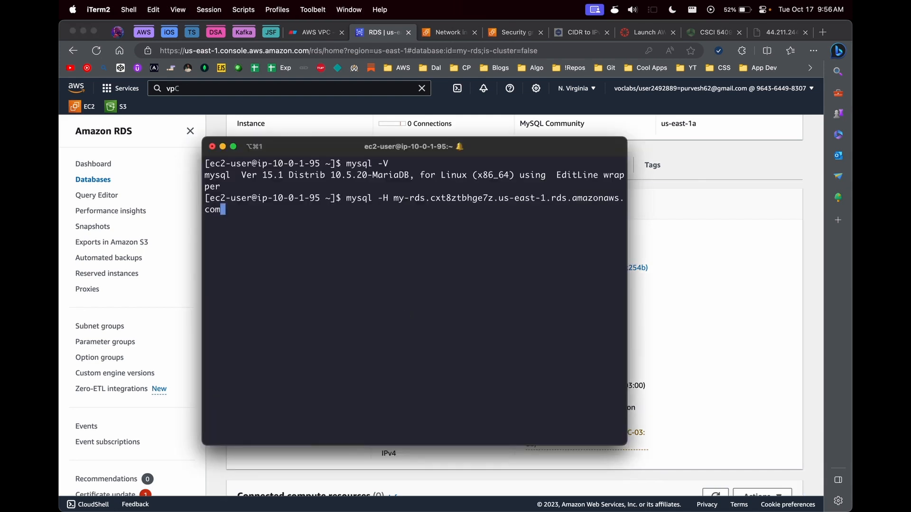
type("-p 3306 -u admin")
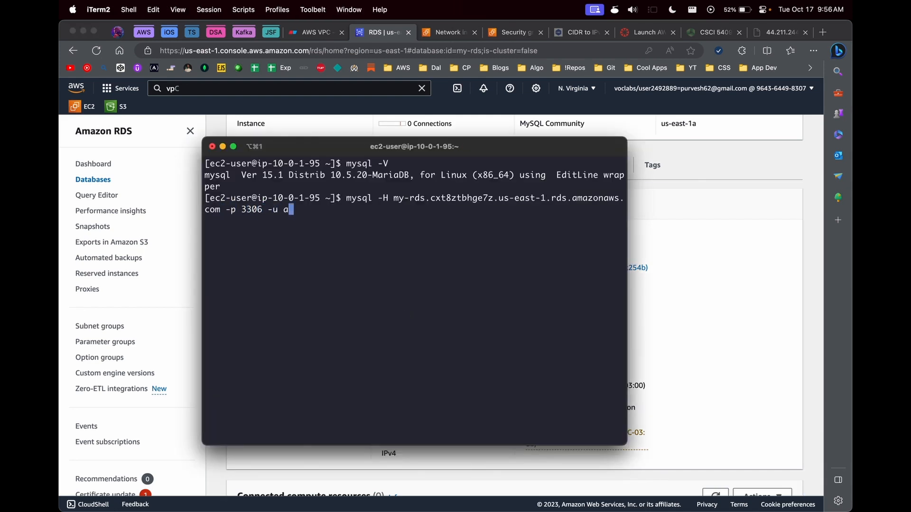
key("Return")
Step: Correct the port flag to -P 3306 and retry with the password; the connection fails with ERROR 2002
key("Up")
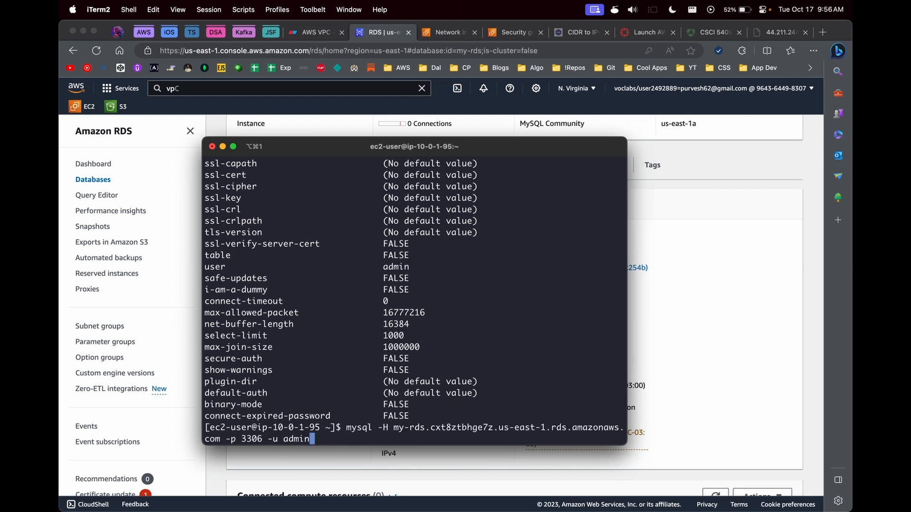
type("-P")
key("Return")
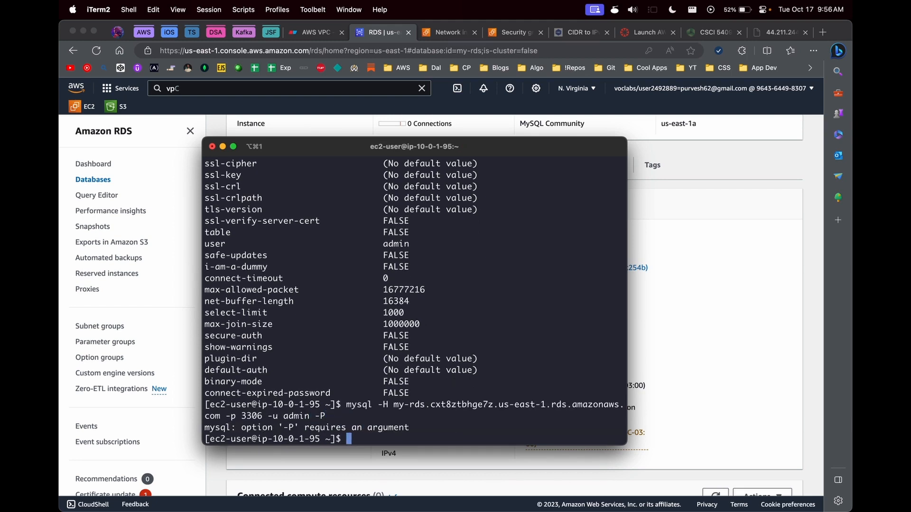
key("Up")
key("BackSpace")
type("p")
key("Left")
key("Left")
key("Left")
key("Left")
key("Left")
key("Left")
key("Left")
key("Left")
key("Left")
key("Left")
key("Left")
key("Left")
key("Left")
key("Left")
key("Left")
key("Left")
key("Left")
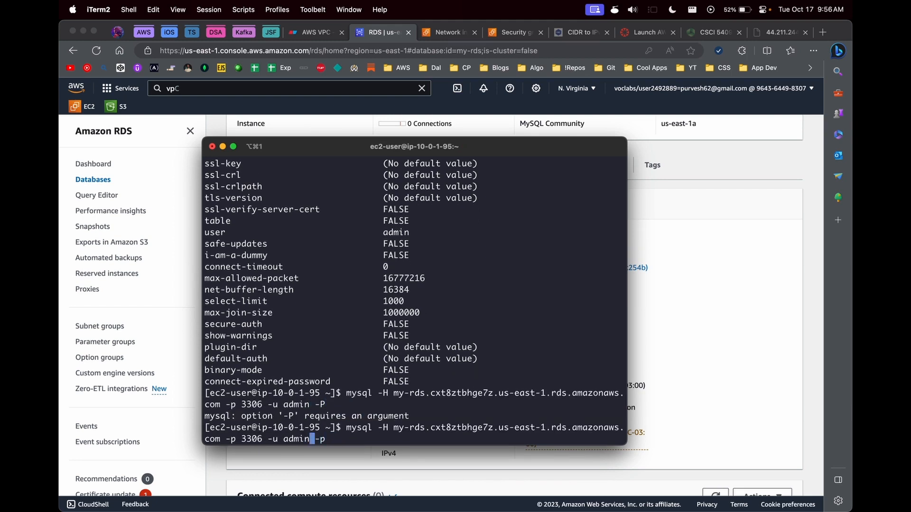
key("BackSpace")
type("P")
key("Return")
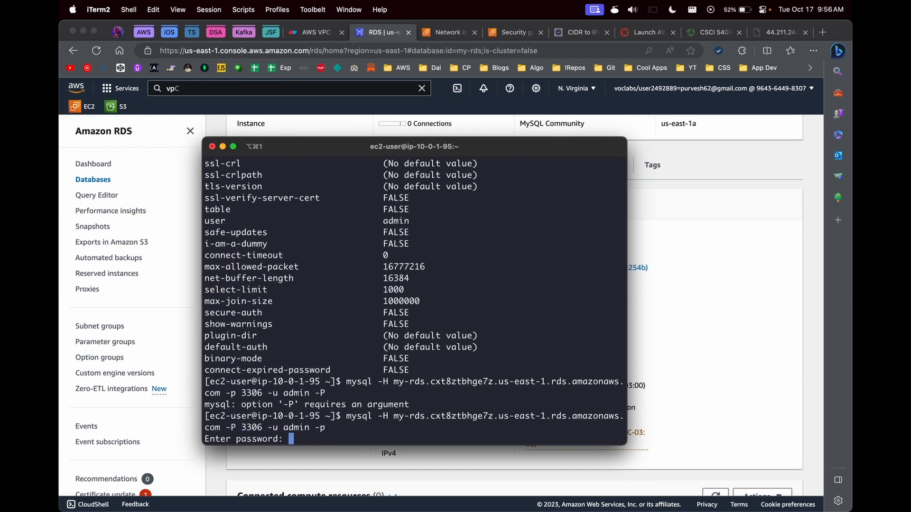
key("Return")
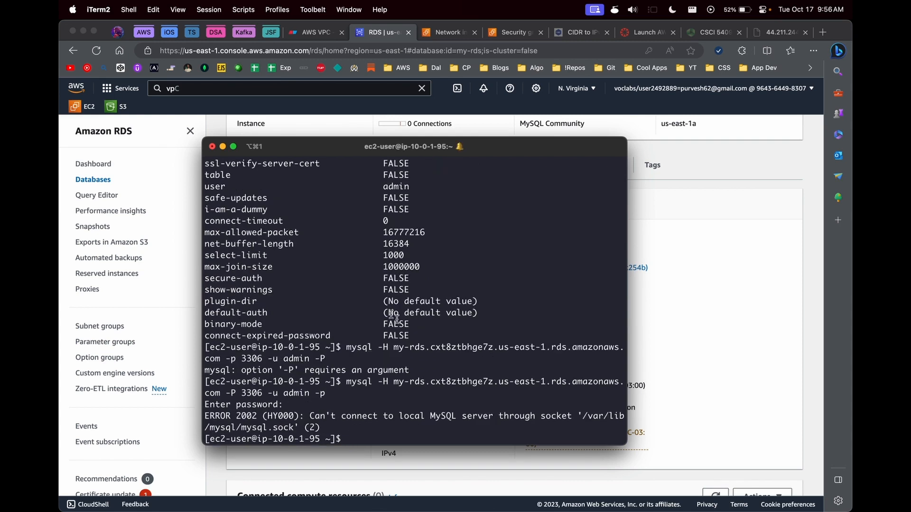
left_click_drag(627, 288, 798, 289)
left_click_drag(670, 153, 584, 152)
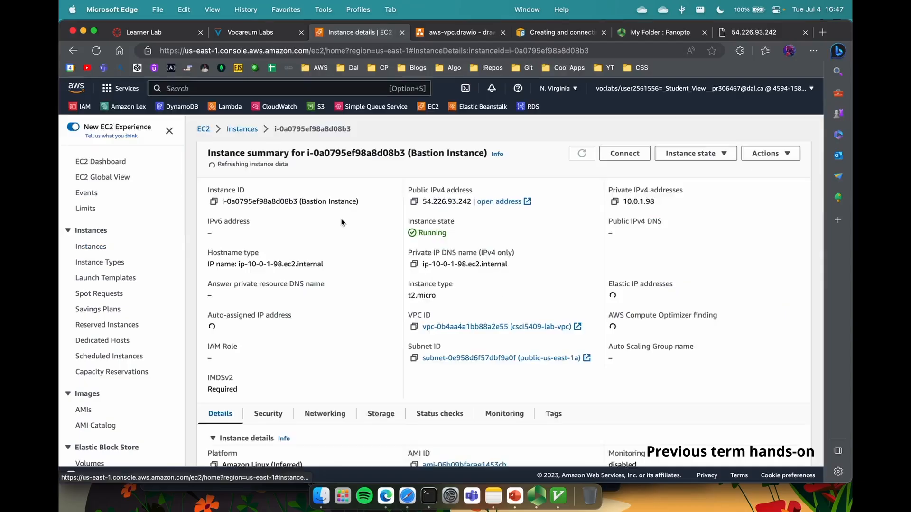
Step: Go to RDS through the console search and begin a new DB subnet group
left_click(429, 496)
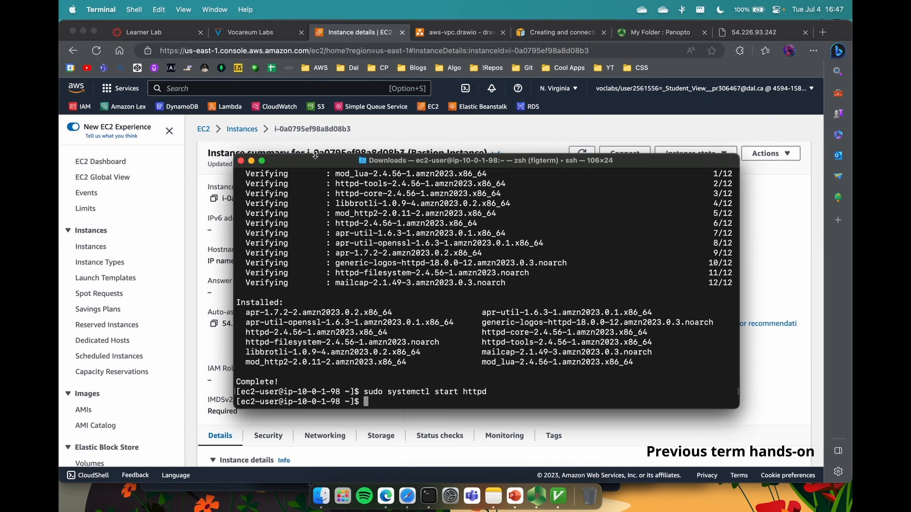
left_click(411, 138)
left_click(333, 89)
type("rds")
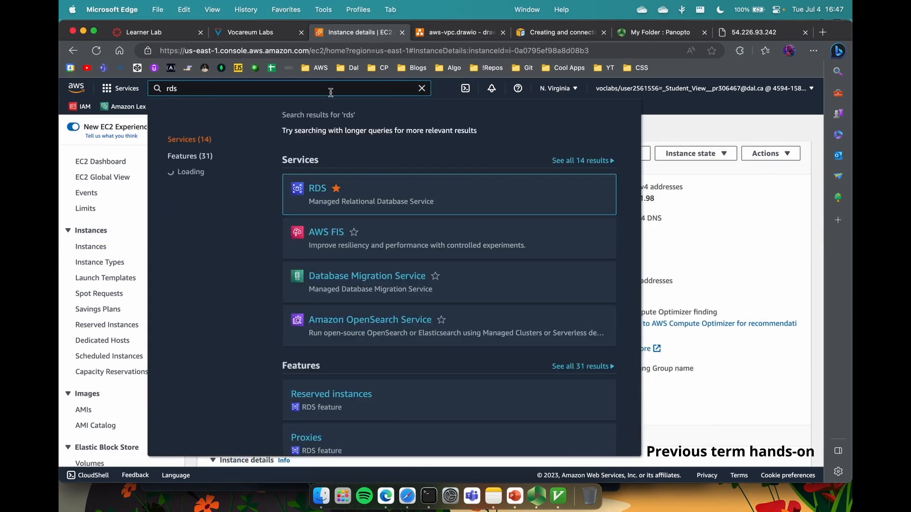
left_click(316, 188)
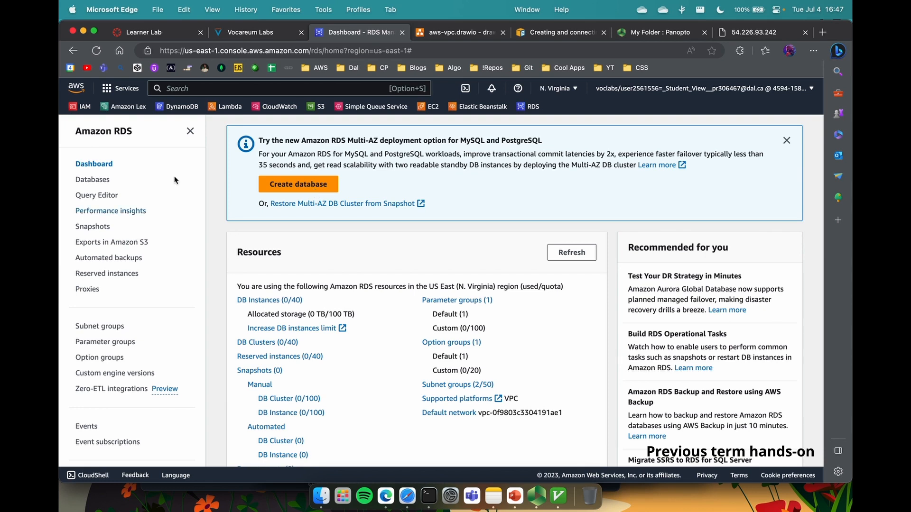
left_click(106, 327)
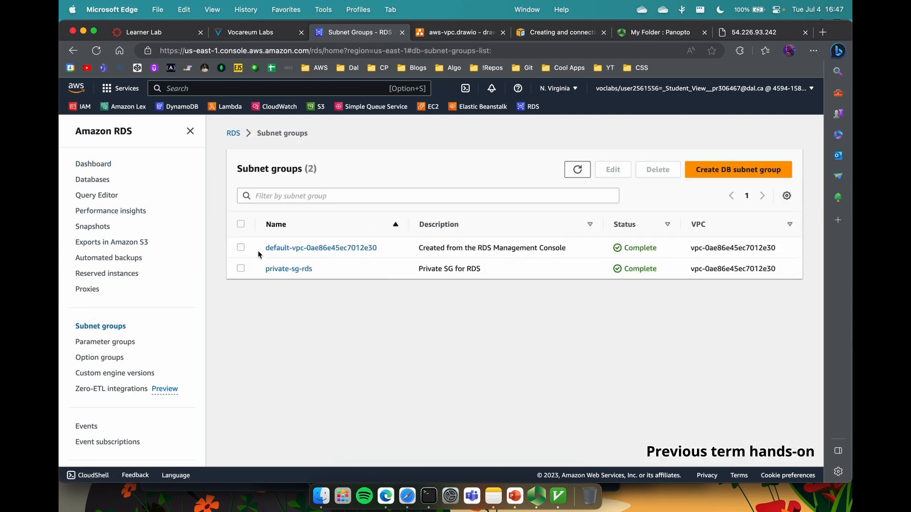
left_click(241, 247)
left_click(240, 249)
left_click(738, 169)
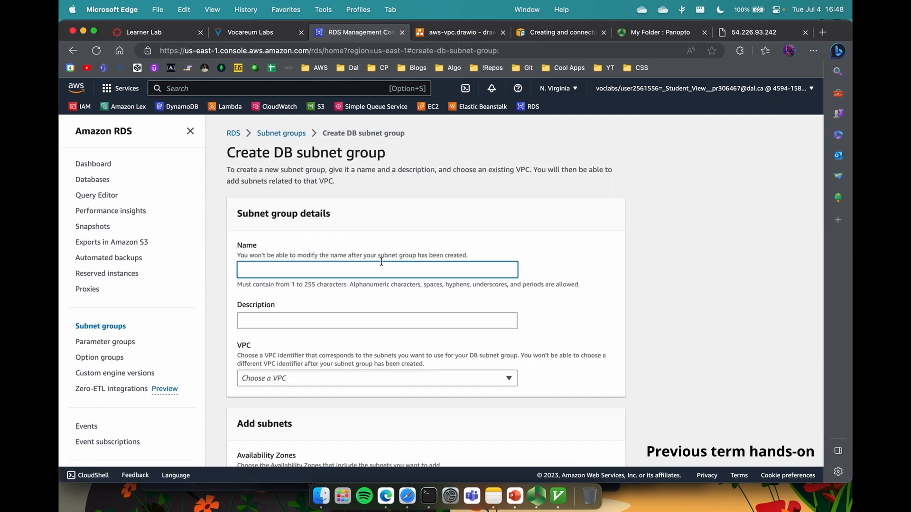
Step: Name the group lab-subnet-sg, choose csci5409-lab-vpc, and select zones us-east-1a and us-east-1b
type("lab-sg")
type("subn")
left_click(275, 321)
left_click(282, 378)
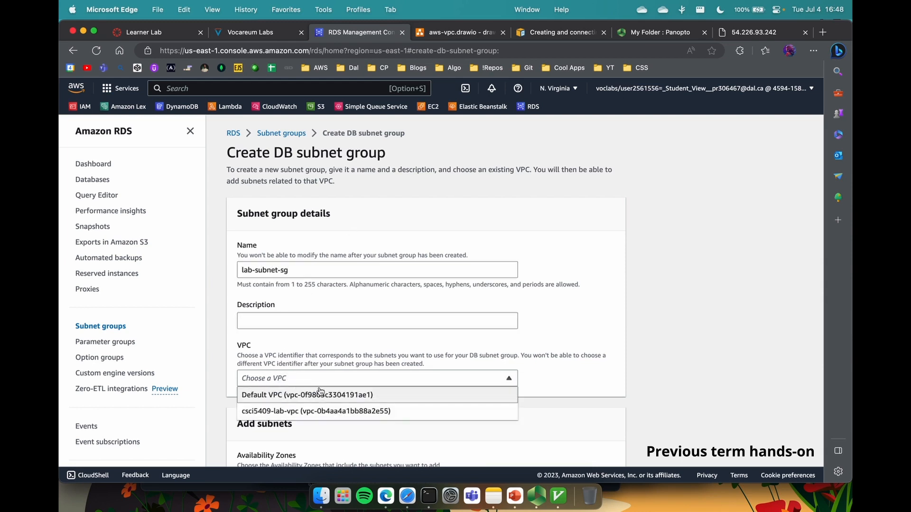
left_click(322, 411)
scroll(318, 356, "down", 5)
left_click(308, 287)
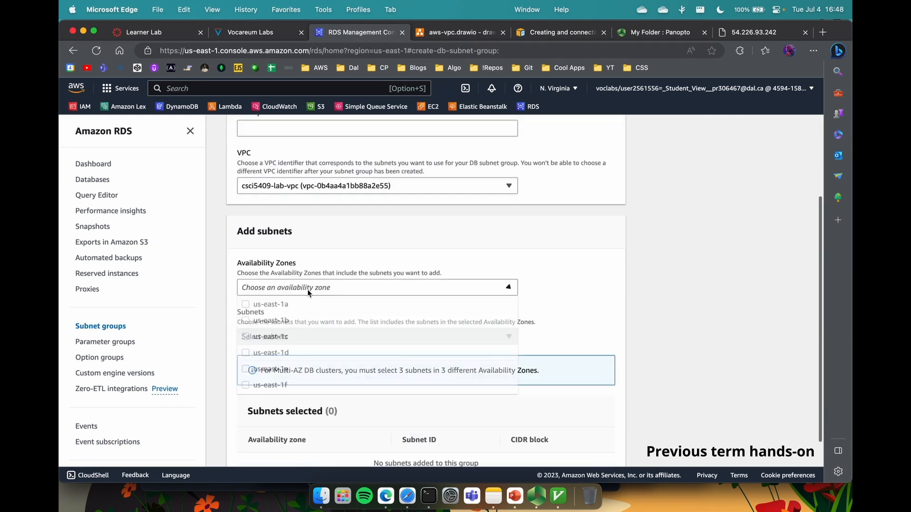
left_click(305, 304)
left_click(361, 319)
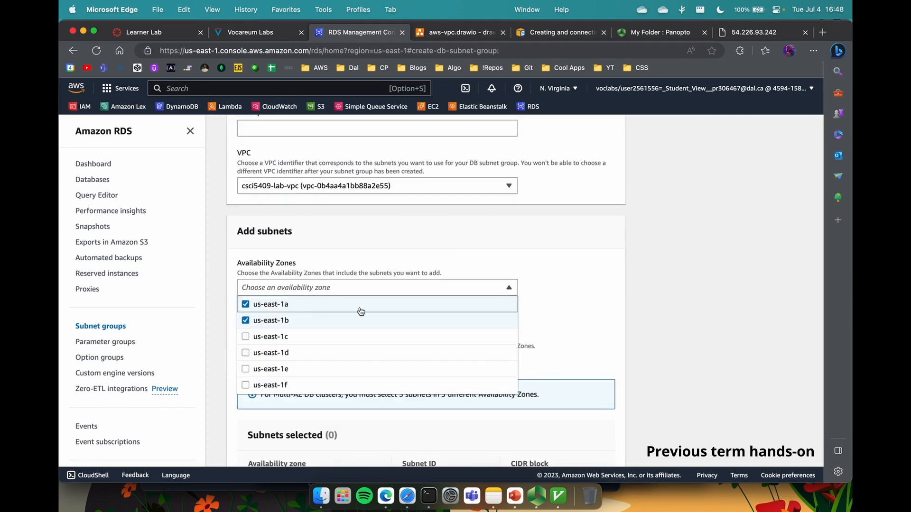
left_click(569, 312)
Step: Add subnet-001a9415c89eac33b and subnet-0dc8d20f22c344e29, describe it 'Lab Subnet SG', and create the group
left_click(390, 354)
left_click(341, 289)
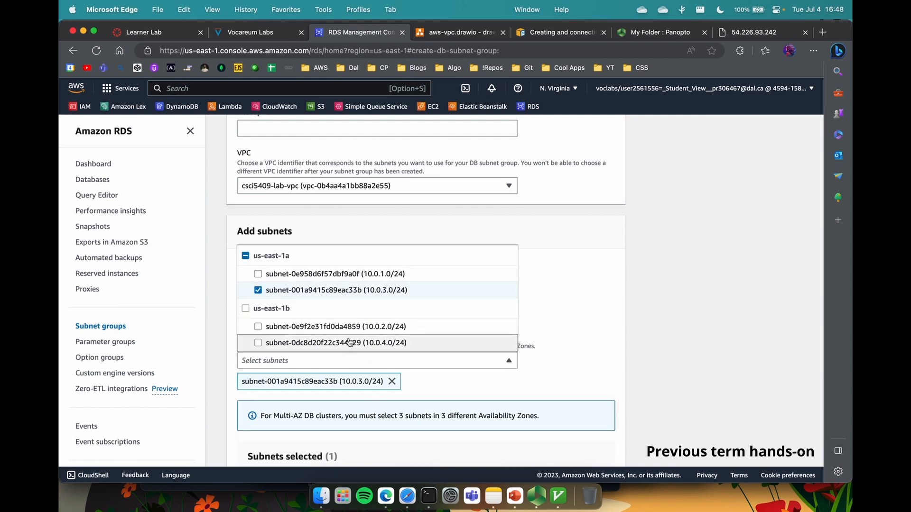
left_click(341, 343)
left_click(527, 340)
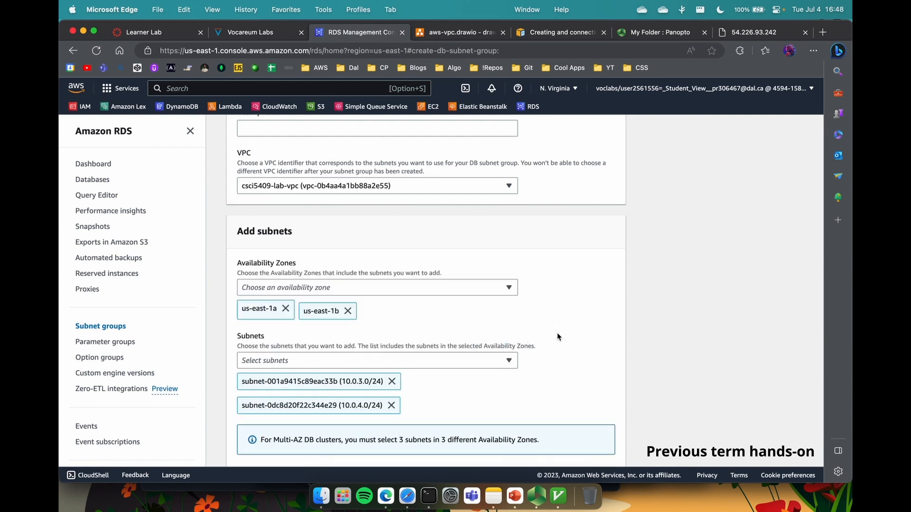
scroll(546, 335, "down", 3)
left_click(614, 439)
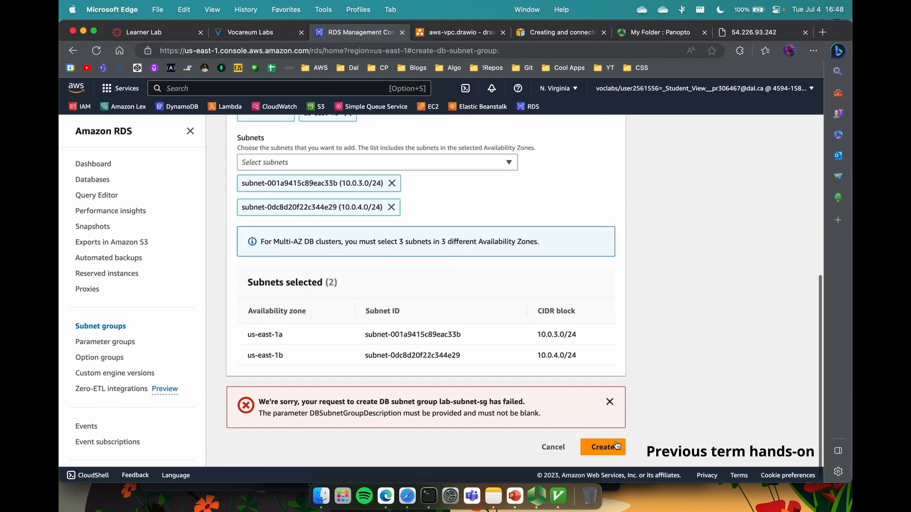
scroll(437, 316, "up", 10)
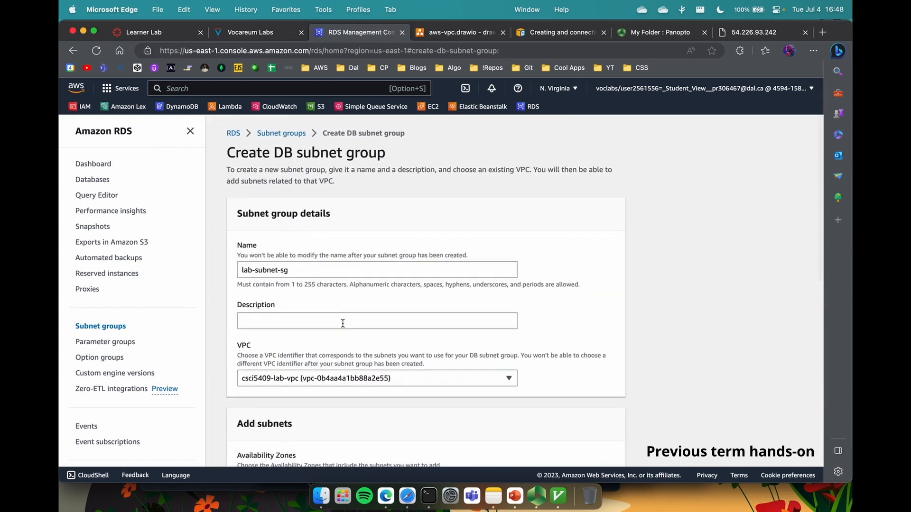
left_click(343, 323)
type("LAb")
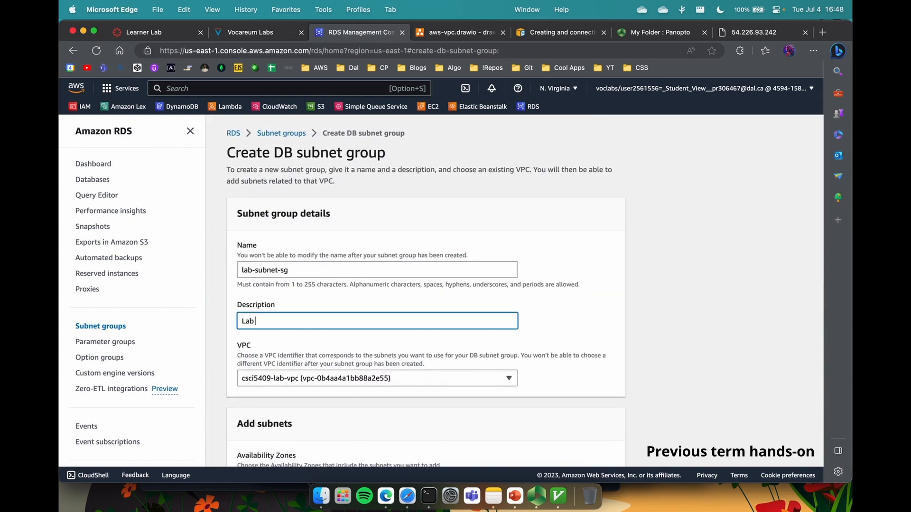
type(" Subj")
scroll(597, 426, "down", 10)
left_click(600, 433)
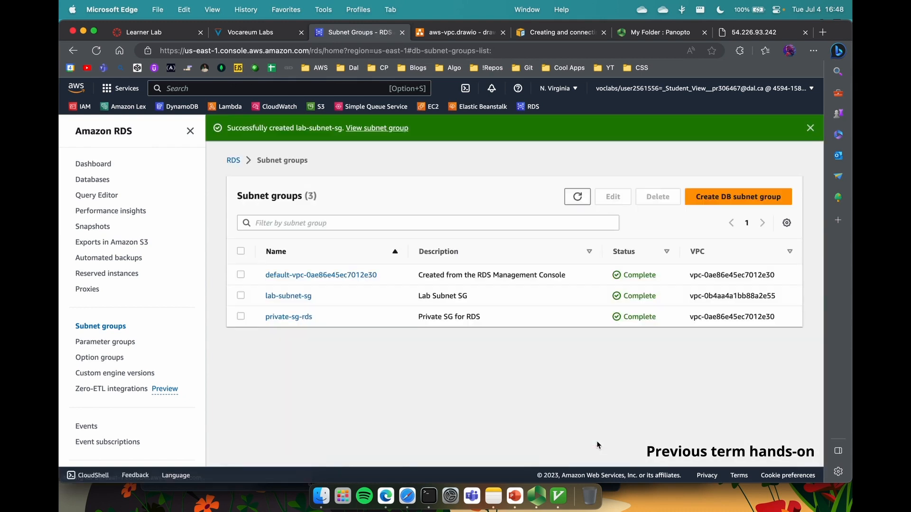
Step: From Databases, begin a MySQL 8.0.32 database using the Free tier template
left_click(308, 296)
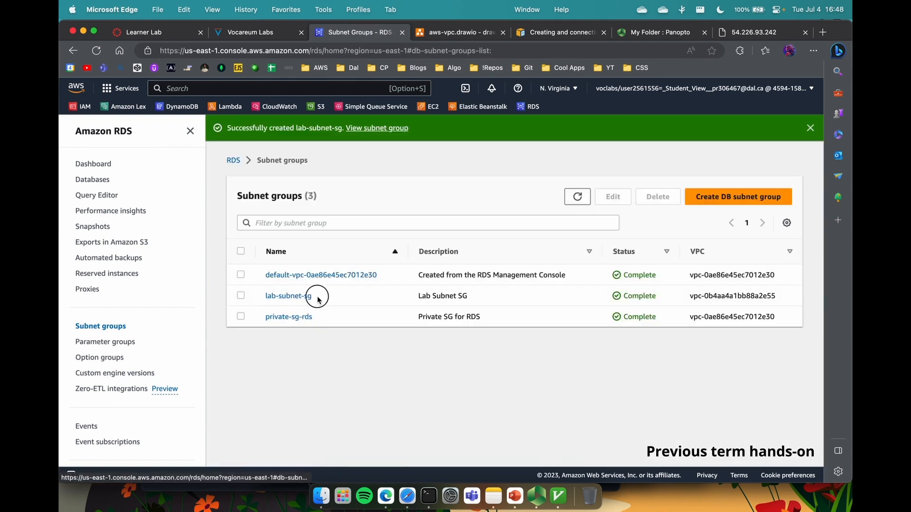
left_click_drag(318, 299, 260, 297)
left_click(95, 182)
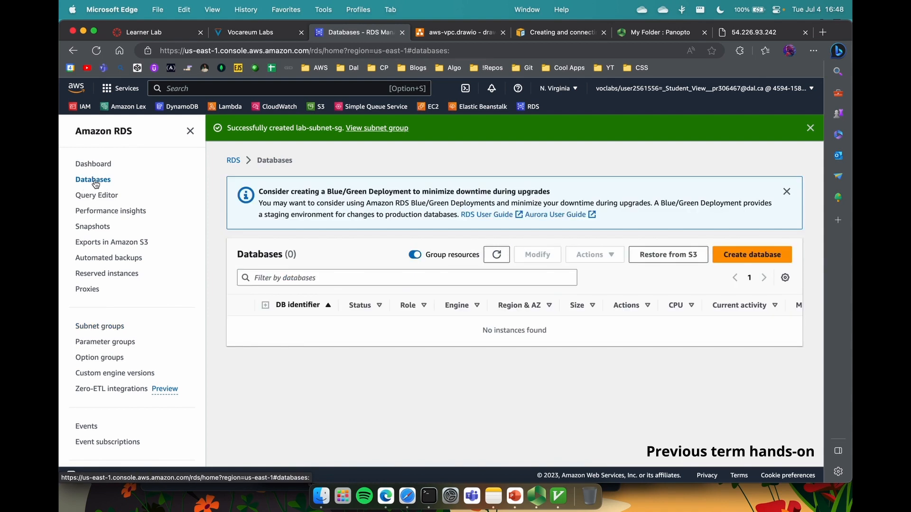
left_click(752, 255)
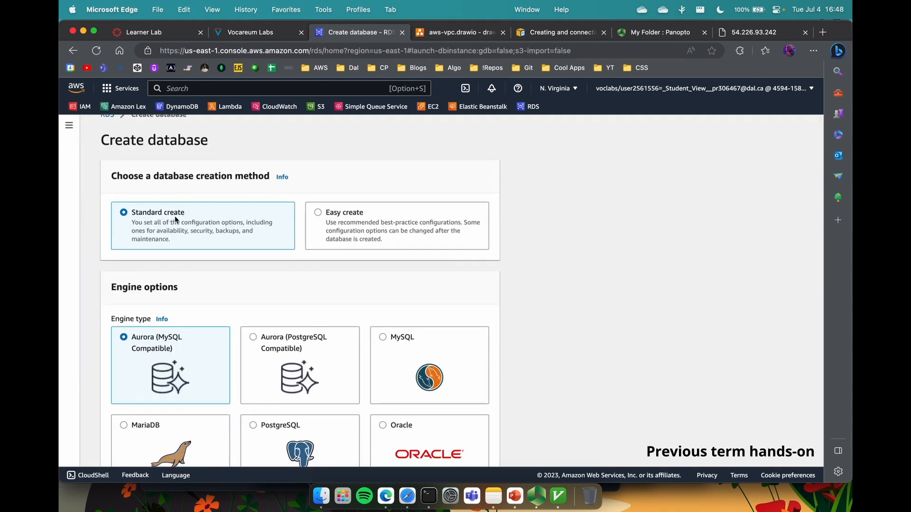
scroll(175, 215, "down", 2)
left_click(401, 317)
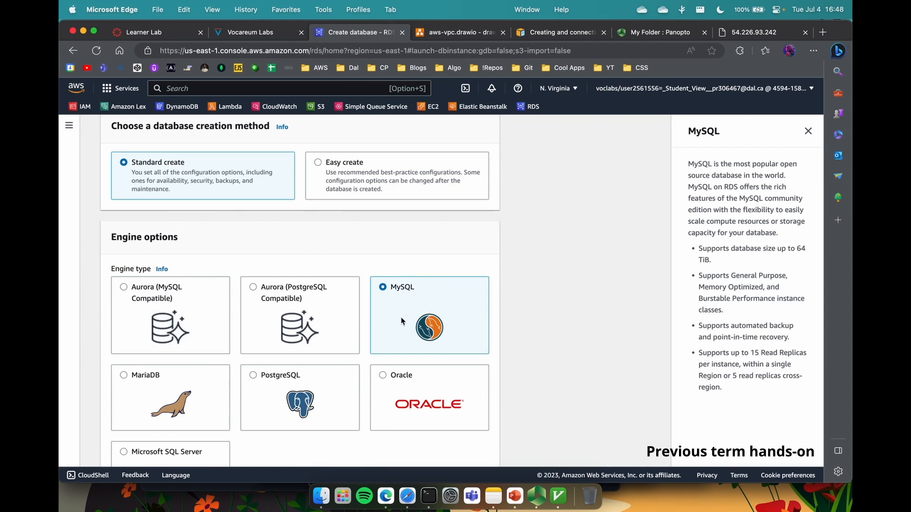
scroll(401, 317, "down", 8)
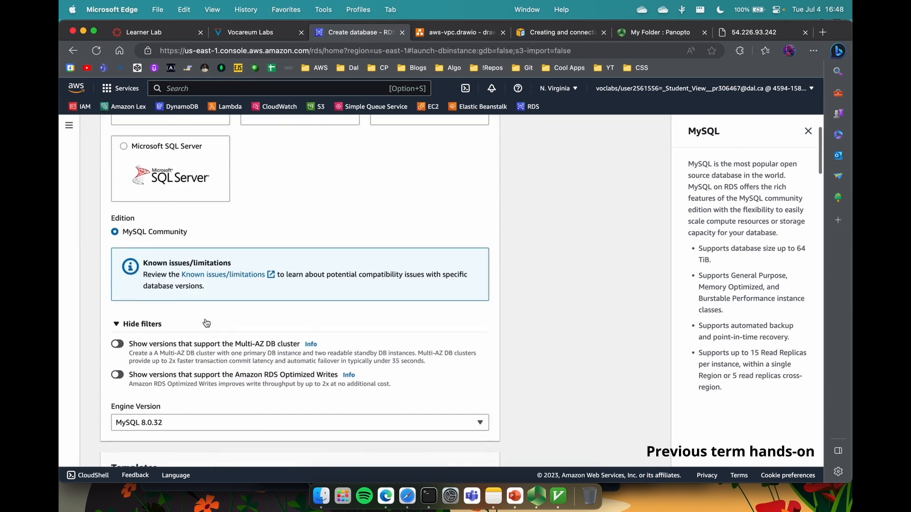
scroll(206, 323, "down", 2)
scroll(195, 343, "down", 5)
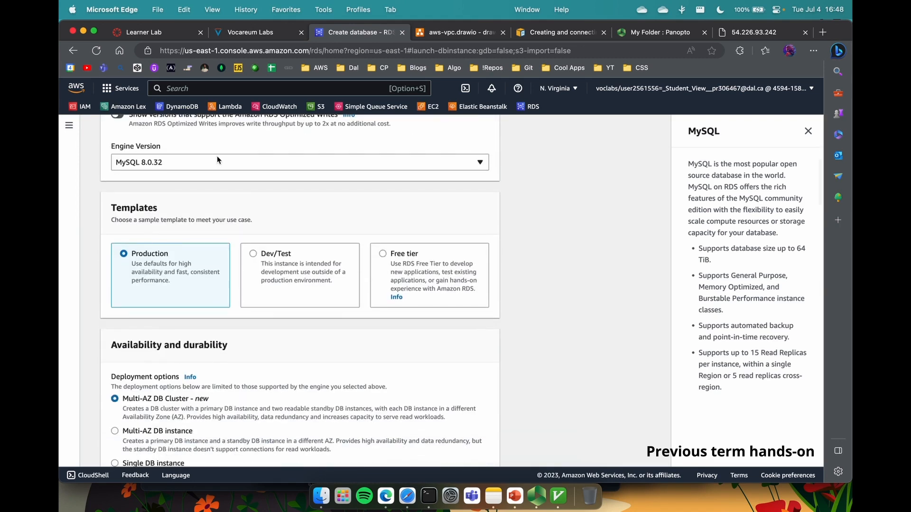
scroll(217, 160, "down", 1)
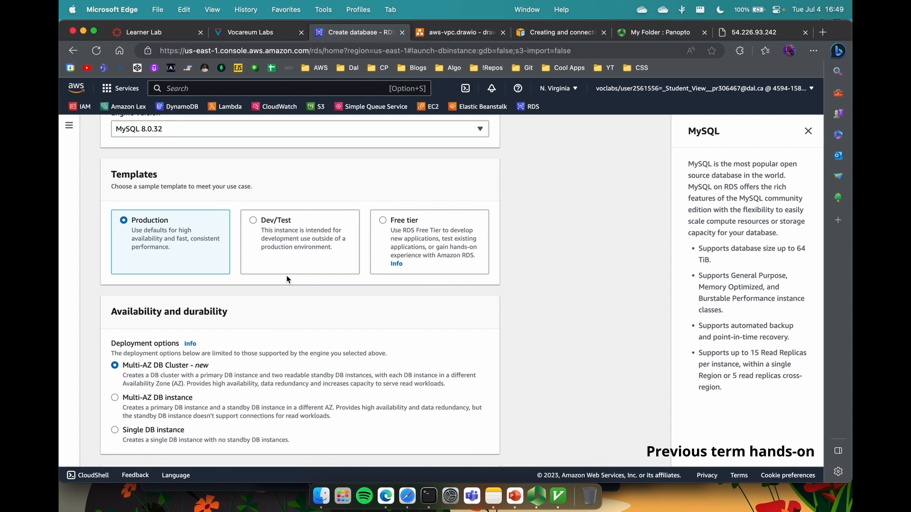
left_click(385, 224)
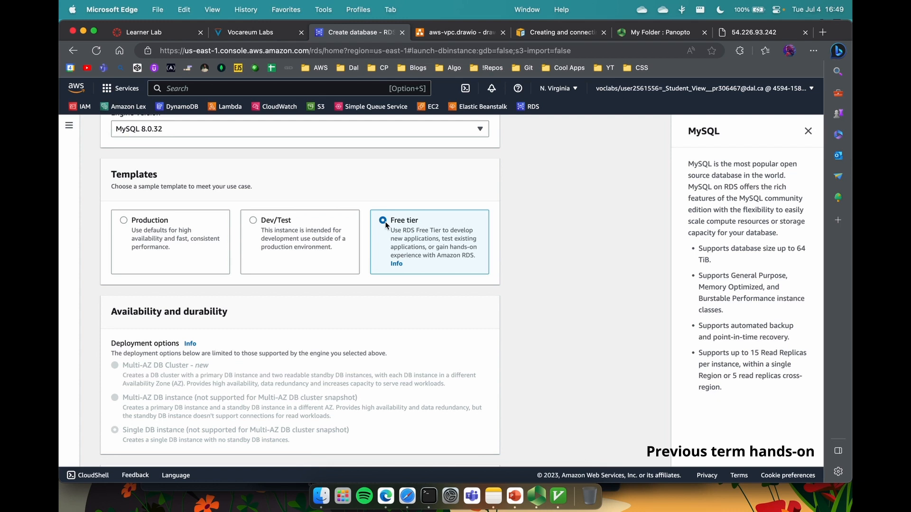
scroll(326, 232, "down", 5)
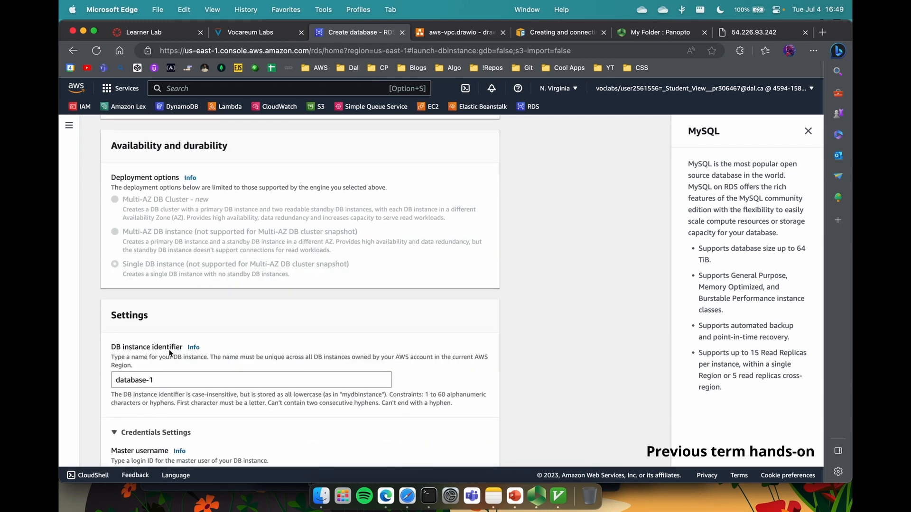
Step: Change the DB instance identifier from database-1 to mysql-rds
left_click_drag(134, 365, 143, 369)
triple_click(144, 380)
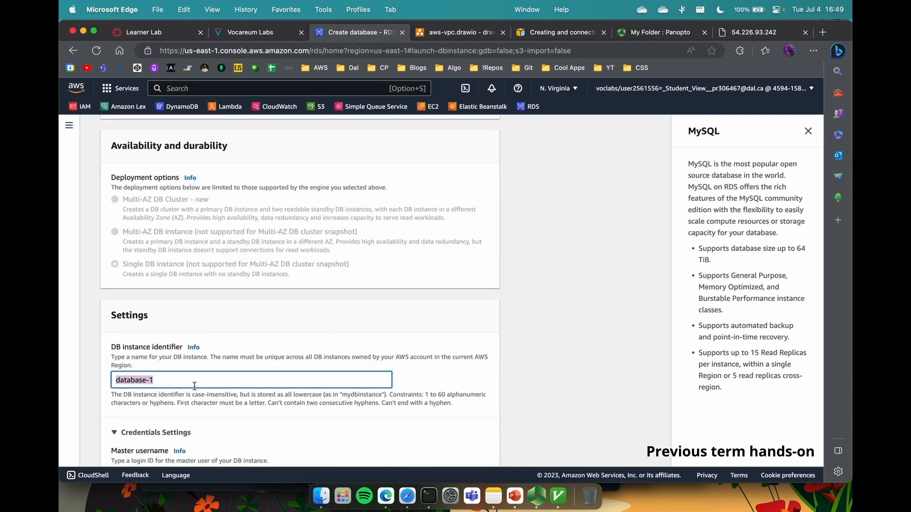
type("mysql-rds")
scroll(98, 377, "down", 4)
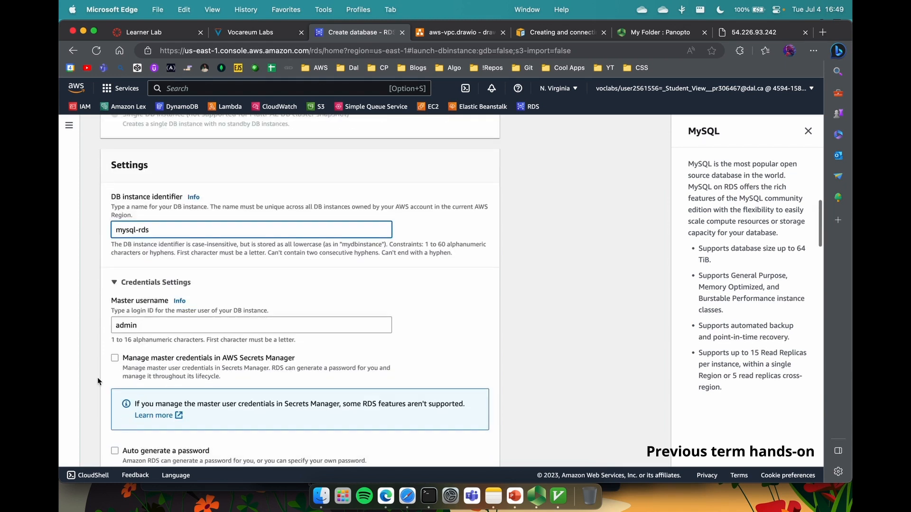
Step: Set the master username to admin and enter and confirm the master password
left_click(138, 332)
key("BackSpace")
key("BackSpace")
key("BackSpace")
key("BackSpace")
key("BackSpace")
scroll(138, 332, "down", 3)
left_click(138, 386)
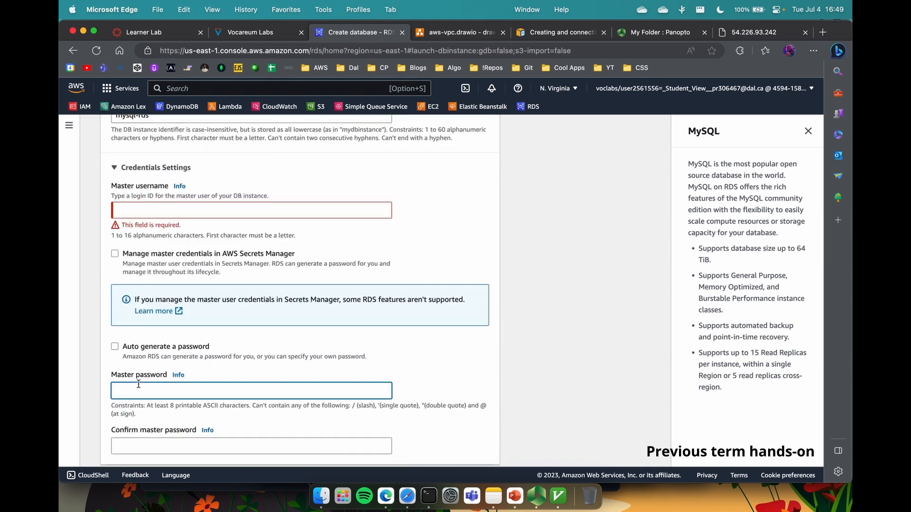
left_click(151, 213)
type("admin")
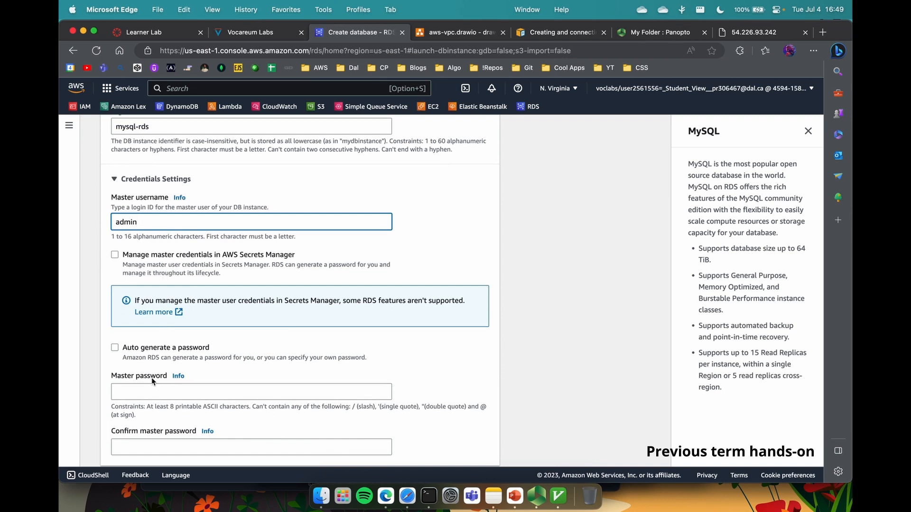
left_click(151, 386)
type("adm")
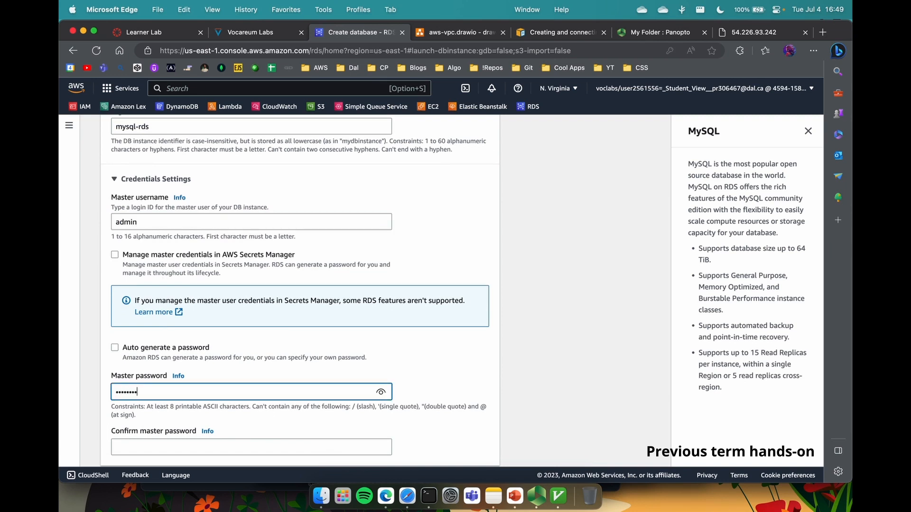
left_click(252, 447)
type("admin123")
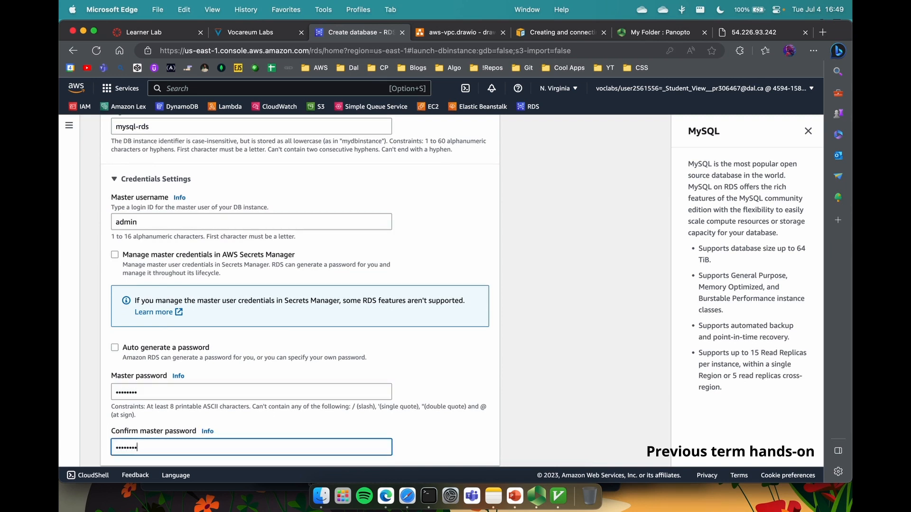
scroll(190, 309, "down", 10)
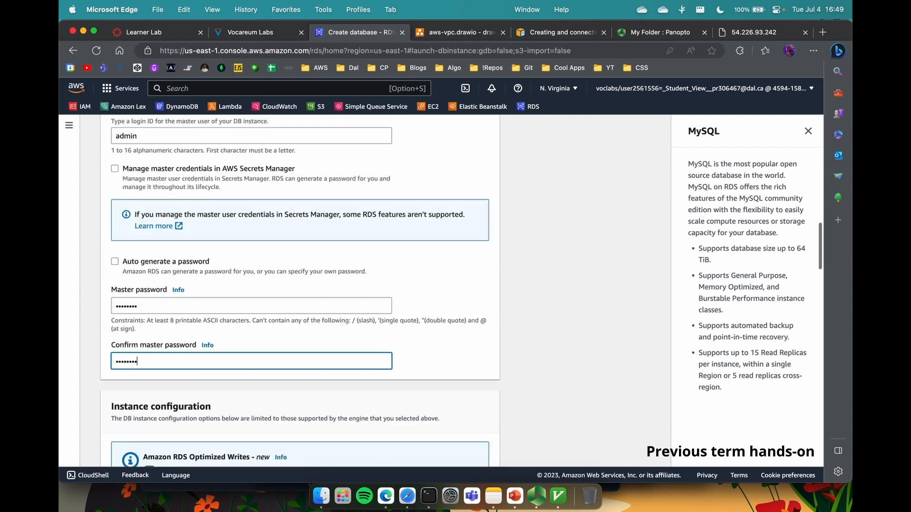
scroll(191, 313, "down", 10)
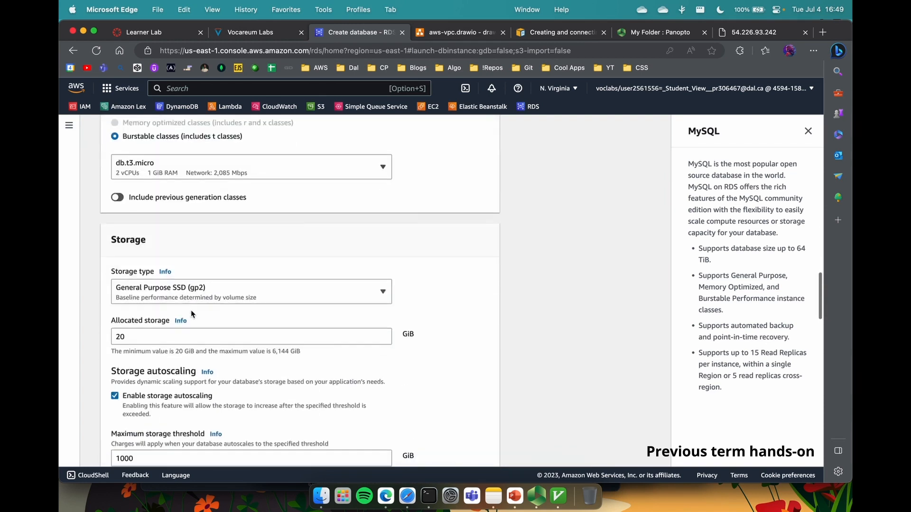
scroll(192, 313, "down", 3)
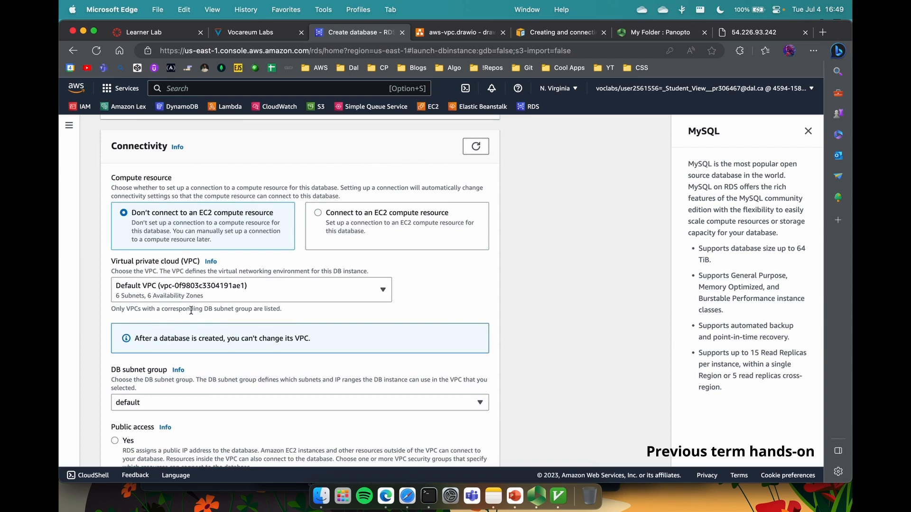
Step: Leave EC2 compute unconnected, with VPC csci5409-lab-vpc and DB subnet group lab-subnet-sg
left_click(407, 223)
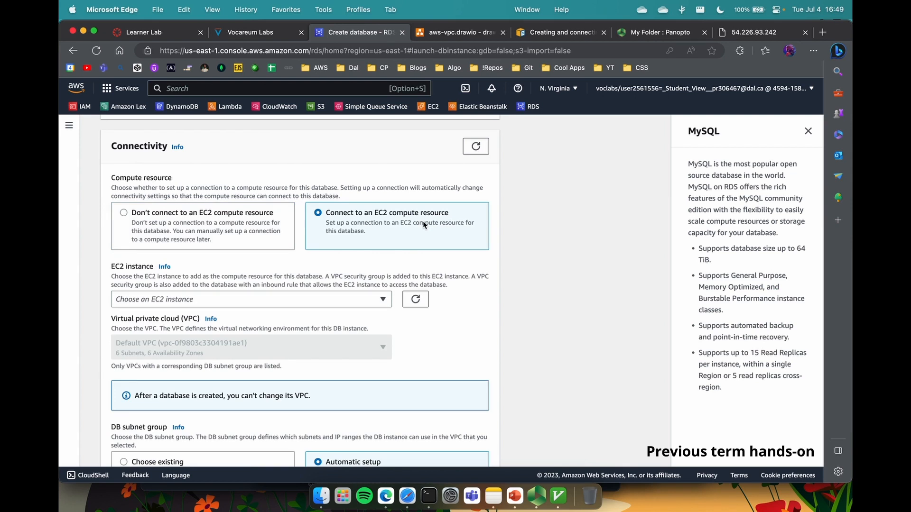
left_click(219, 236)
left_click(192, 287)
left_click(209, 338)
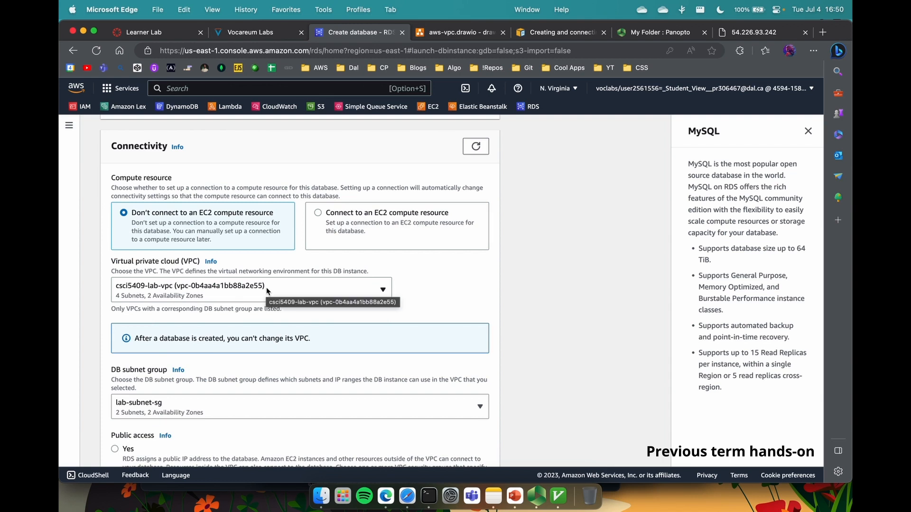
left_click(332, 216)
left_click(246, 299)
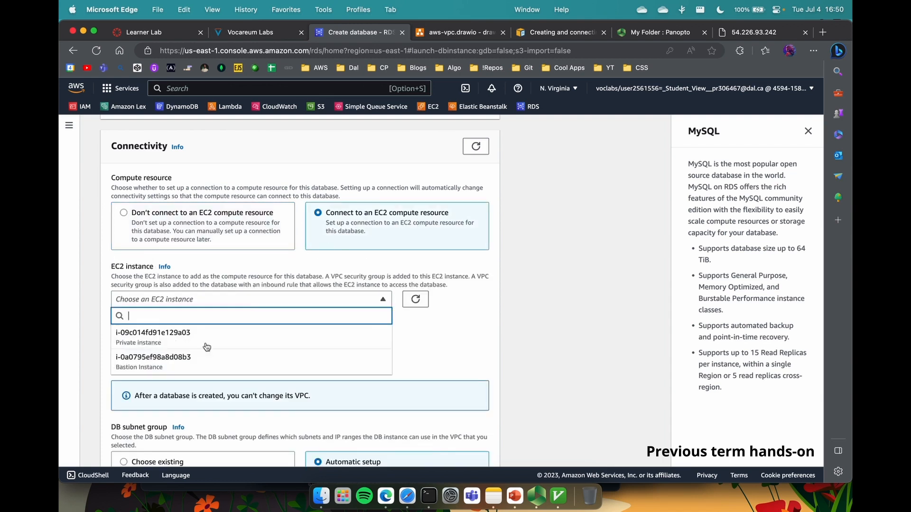
left_click(183, 234)
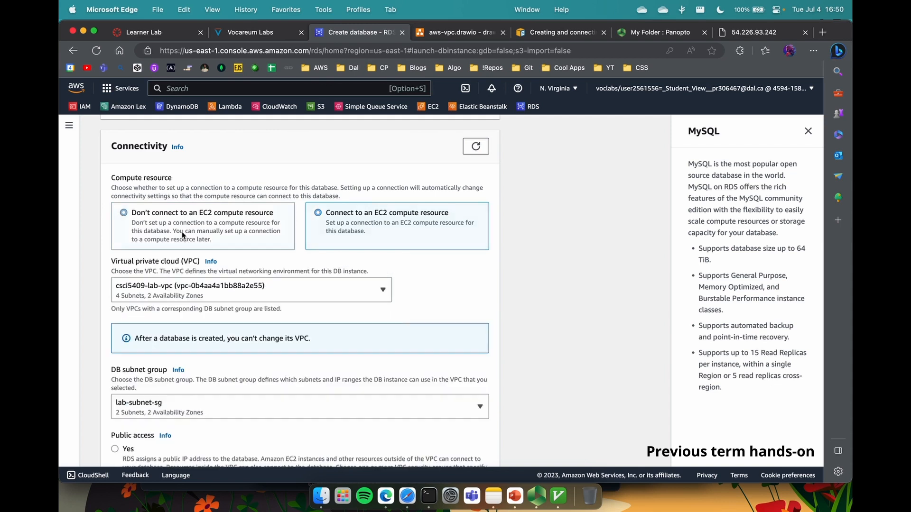
left_click(164, 292)
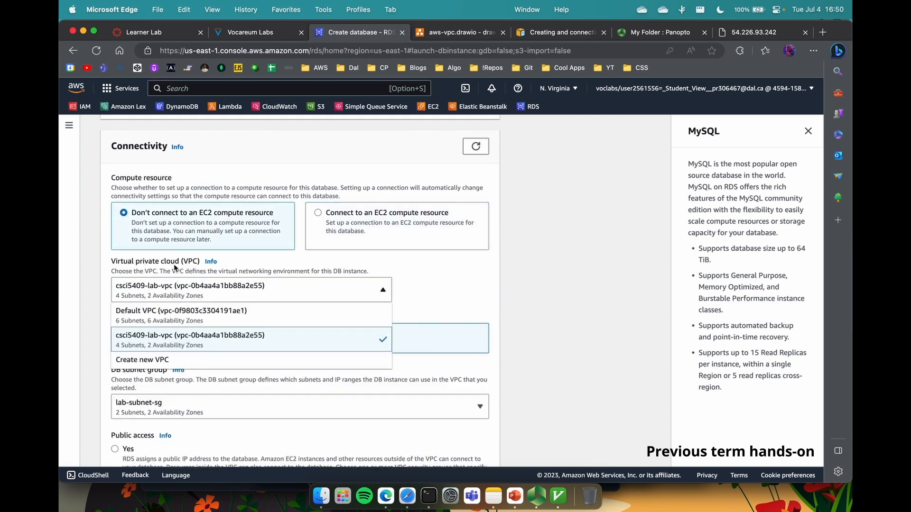
left_click(185, 339)
left_click(219, 309)
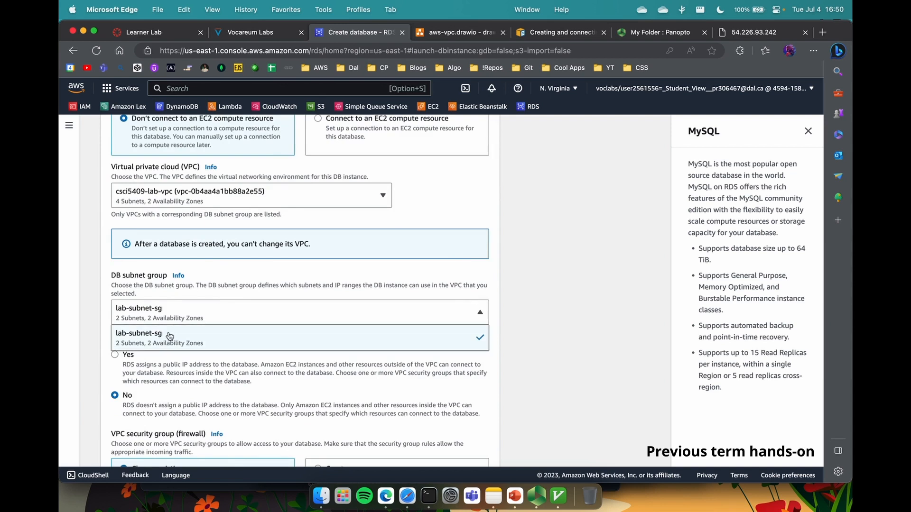
left_click(167, 339)
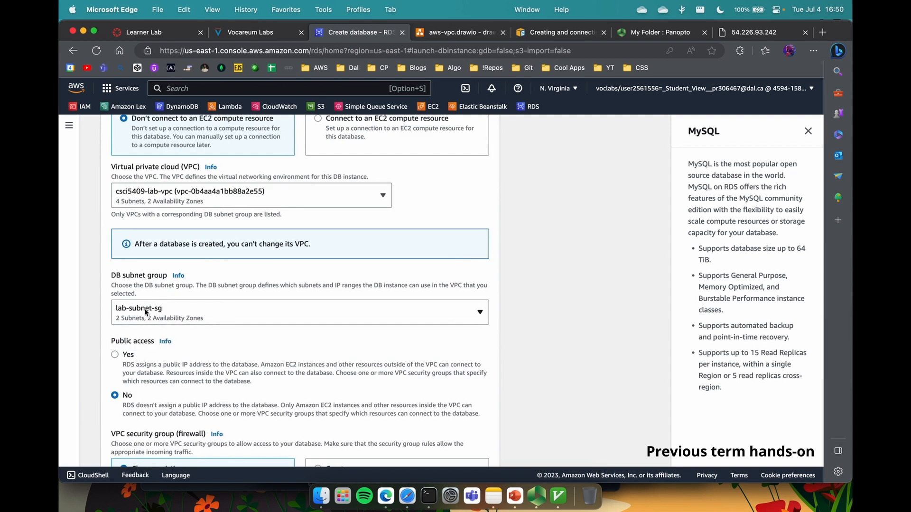
Step: Create a new VPC security group named mysql-rds-sg and set the Availability Zone to us-east-1a
scroll(146, 312, "down", 3)
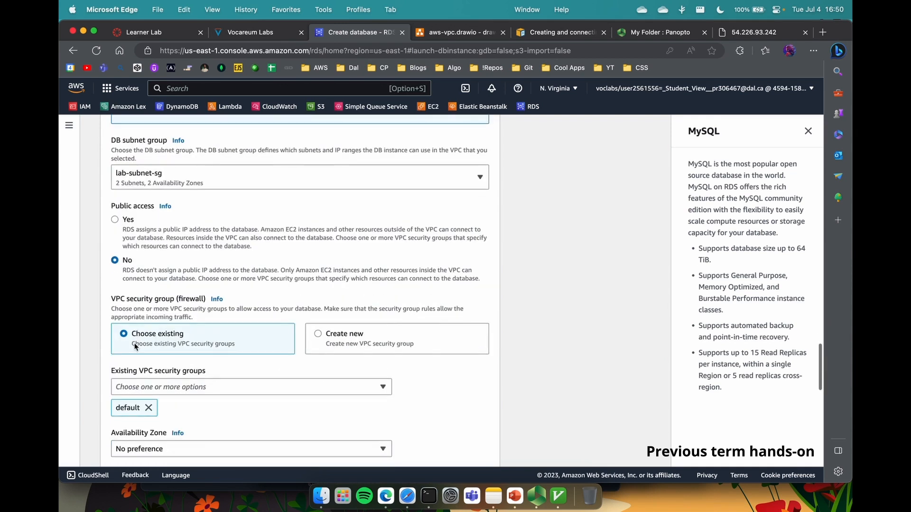
scroll(249, 338, "down", 2)
left_click(339, 267)
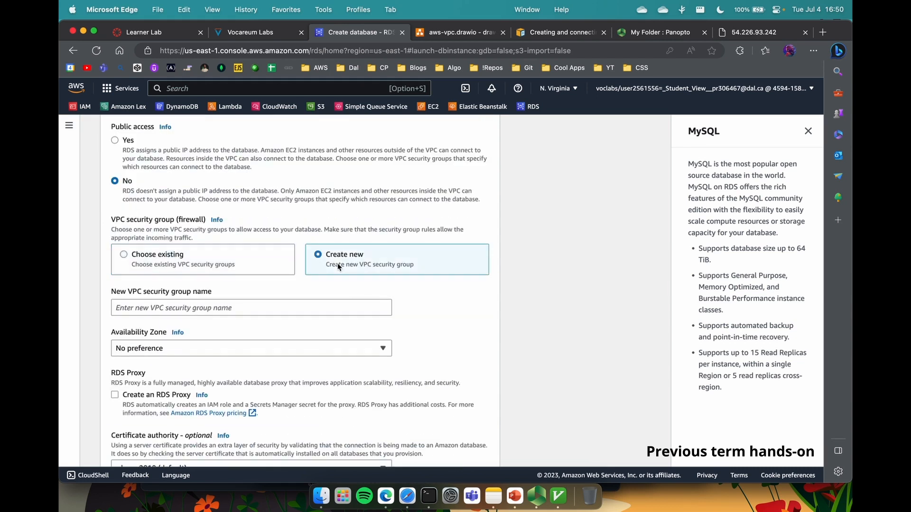
left_click(201, 310)
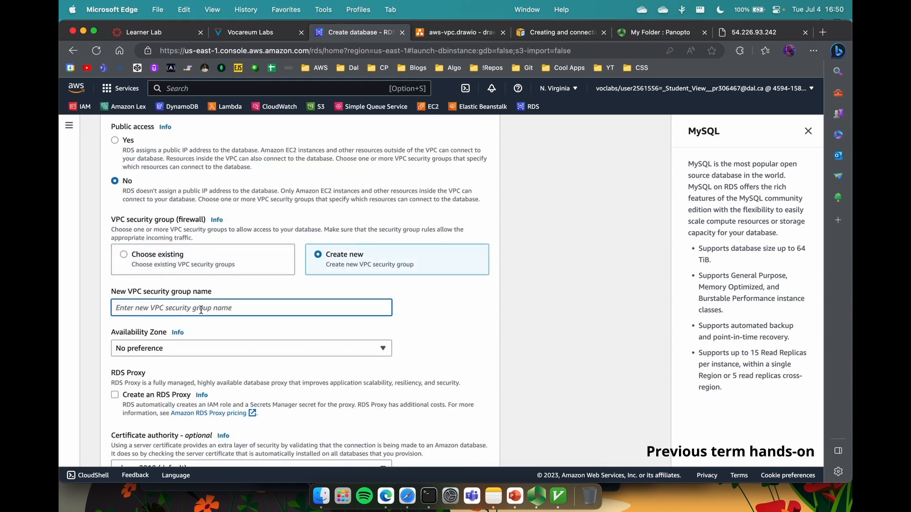
type("mysql-r")
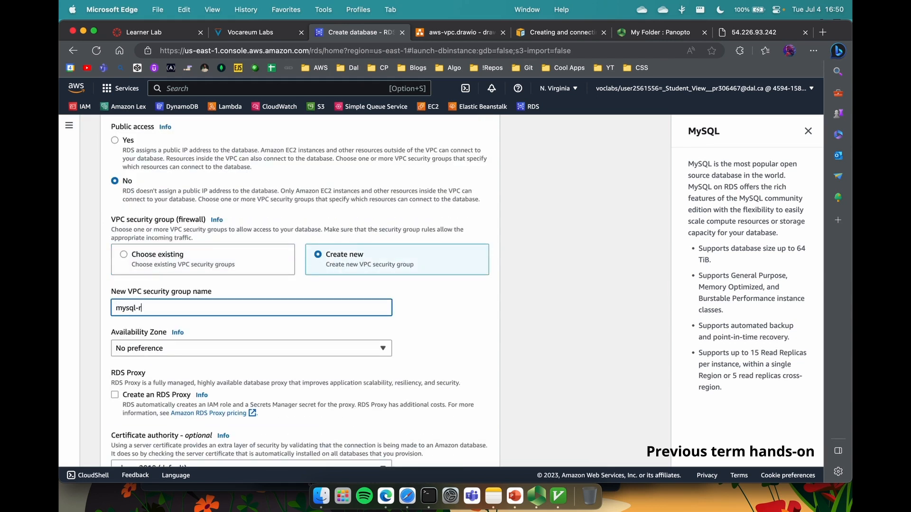
type("ds-sg")
scroll(190, 285, "down", 2)
left_click(180, 253)
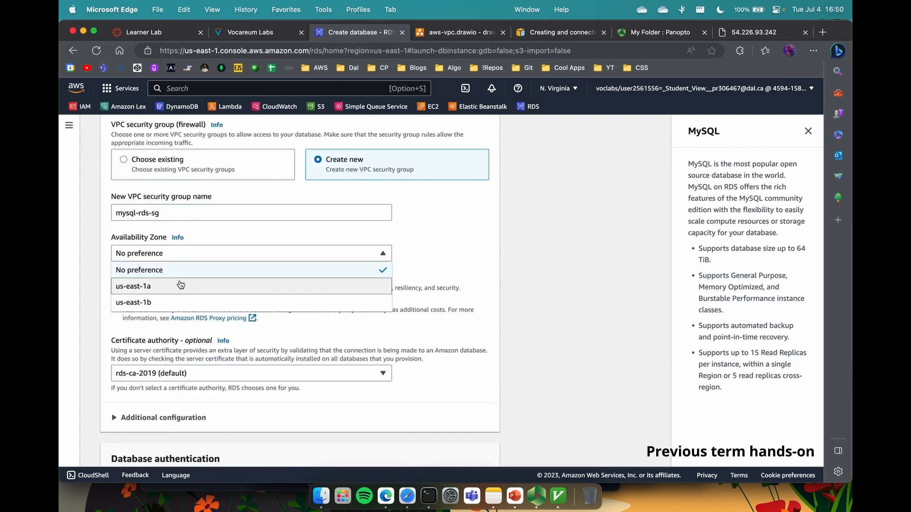
left_click(181, 285)
scroll(181, 287, "down", 5)
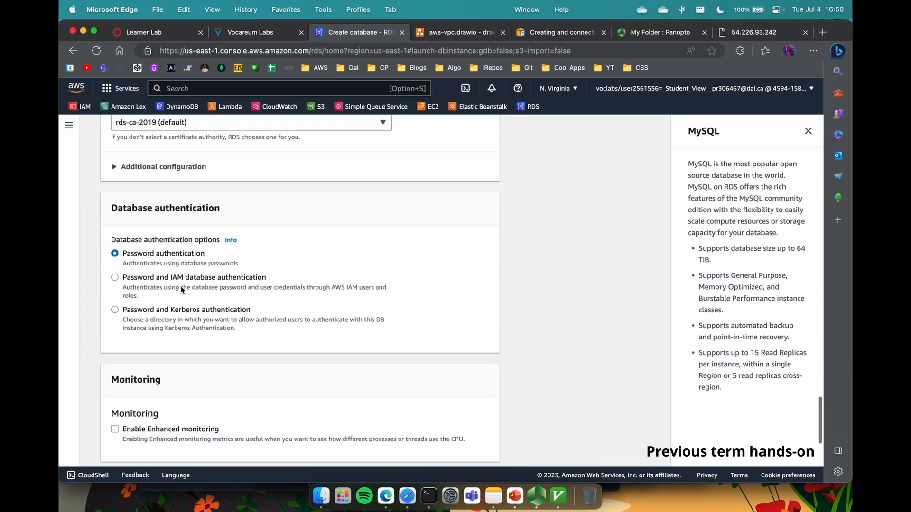
Step: Expand Additional configuration and disable automated backups
scroll(180, 284, "down", 9)
scroll(178, 266, "up", 3)
left_click(177, 249)
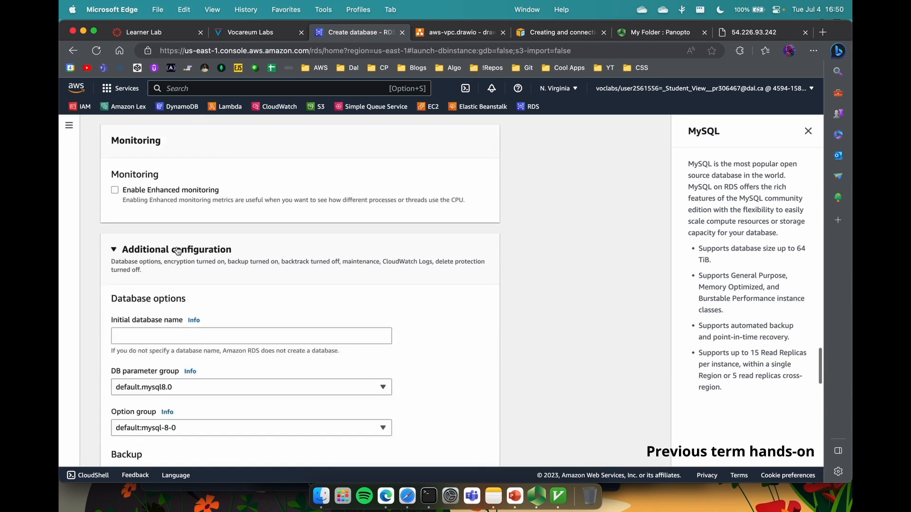
scroll(178, 251, "down", 3)
scroll(178, 250, "up", 7)
scroll(179, 251, "down", 9)
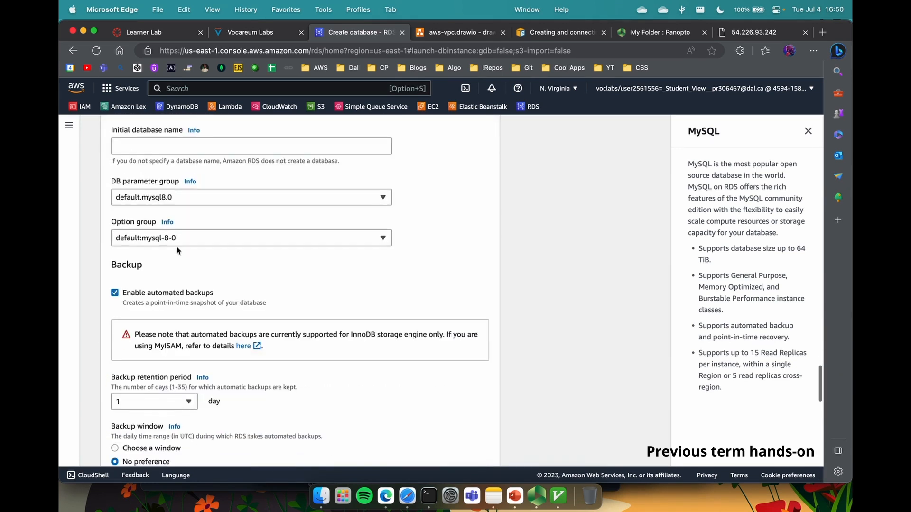
left_click(179, 293)
Step: Disable storage autoscaling for the database
scroll(141, 359, "down", 2)
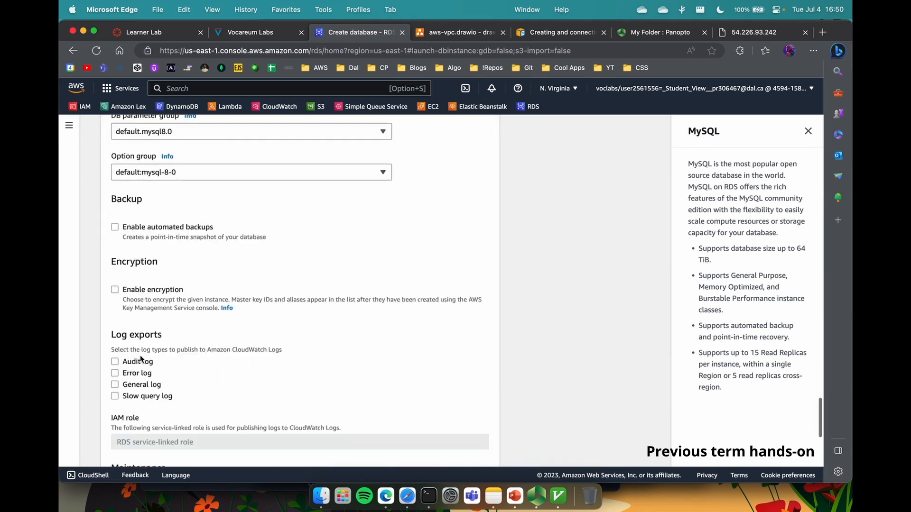
scroll(141, 359, "down", 6)
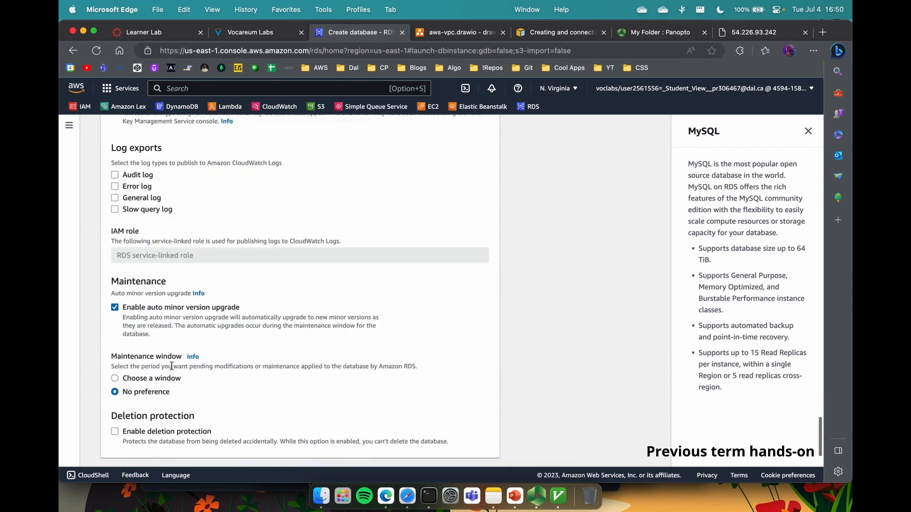
scroll(178, 297, "down", 8)
scroll(179, 297, "up", 20)
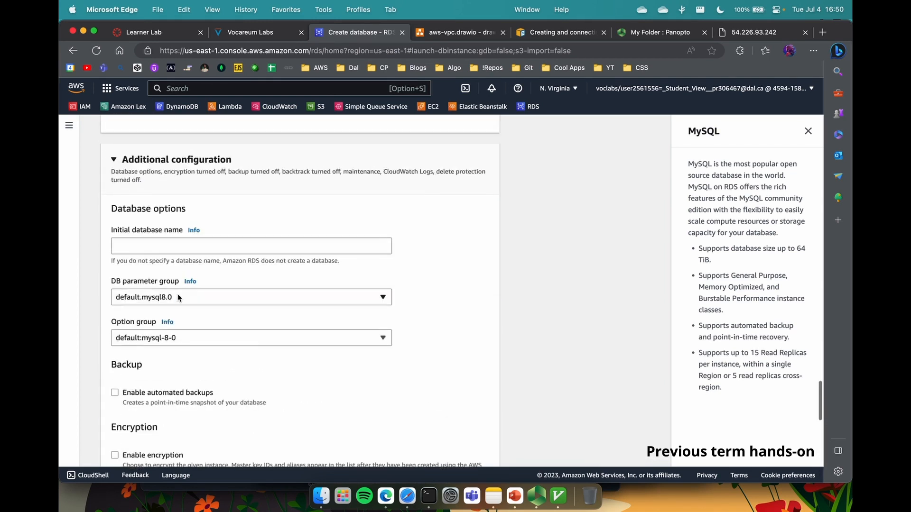
scroll(179, 297, "up", 15)
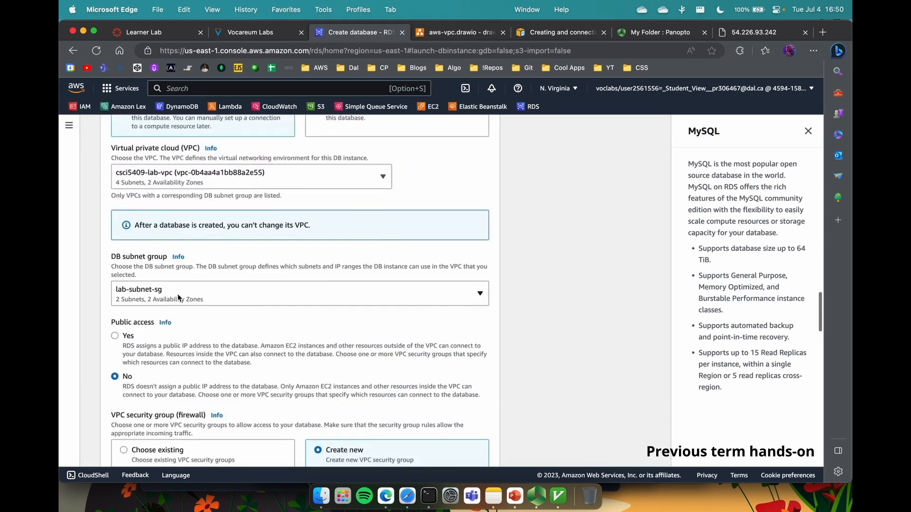
scroll(179, 297, "up", 12)
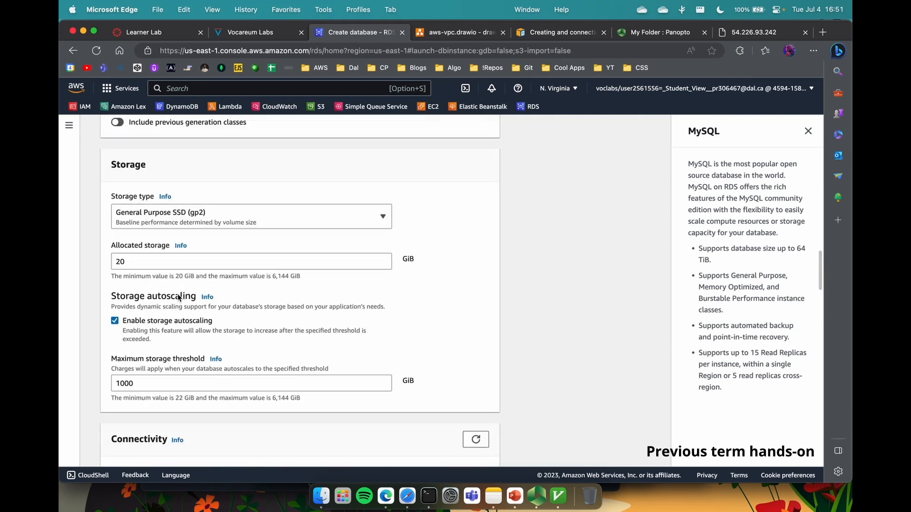
scroll(179, 297, "up", 1)
left_click(147, 345)
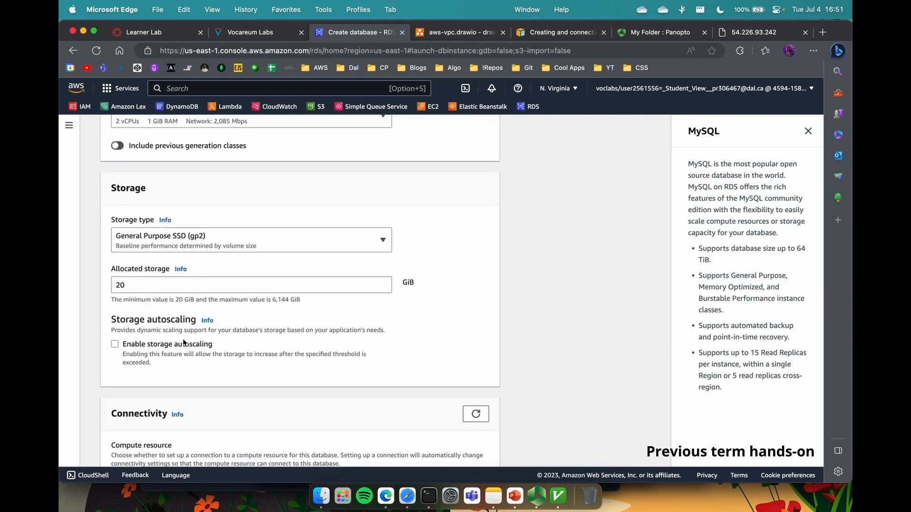
Step: Launch creation of the mysql-rds database
scroll(184, 343, "up", 10)
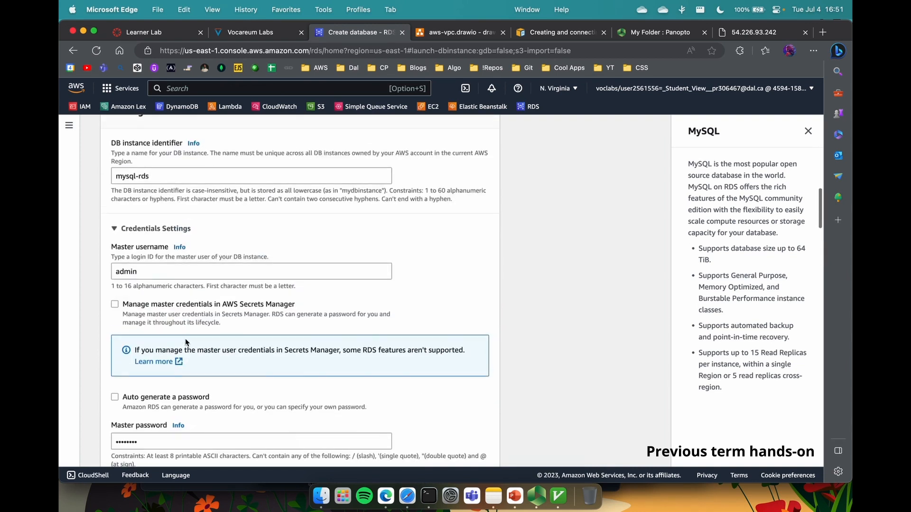
scroll(186, 342, "up", 15)
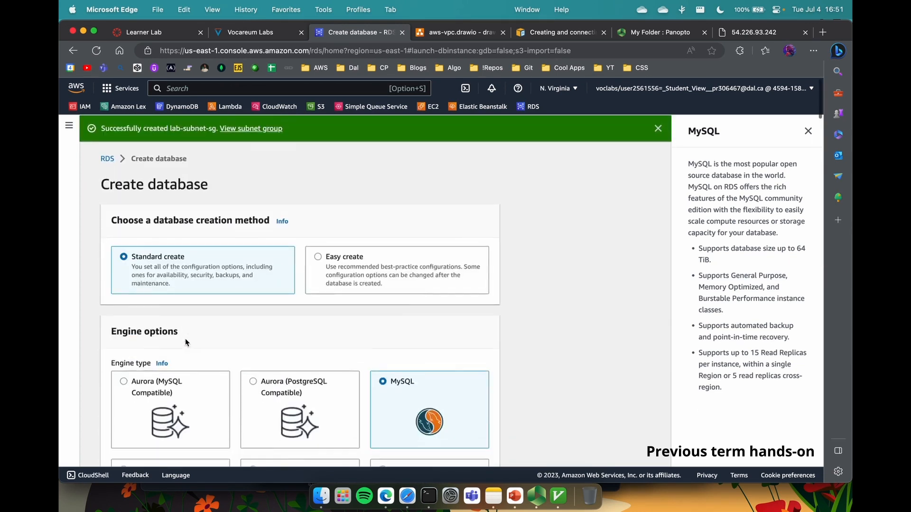
scroll(185, 342, "down", 20)
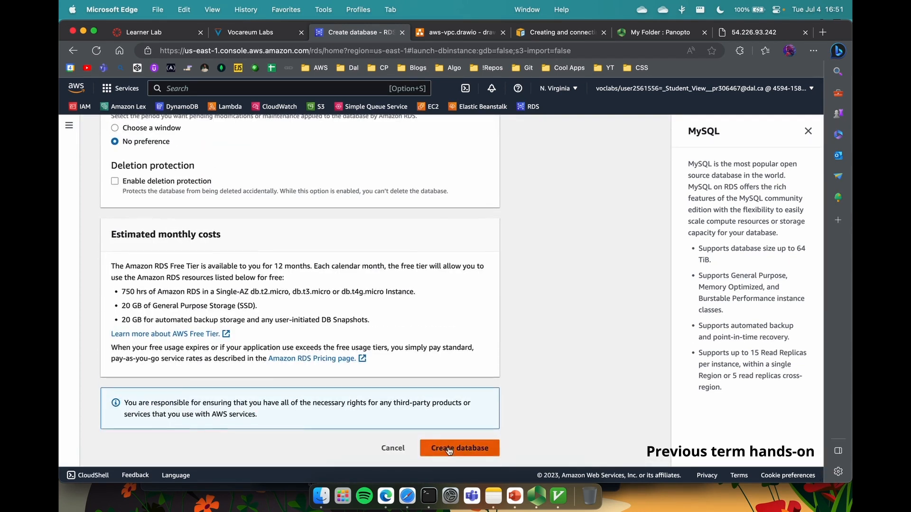
left_click(449, 449)
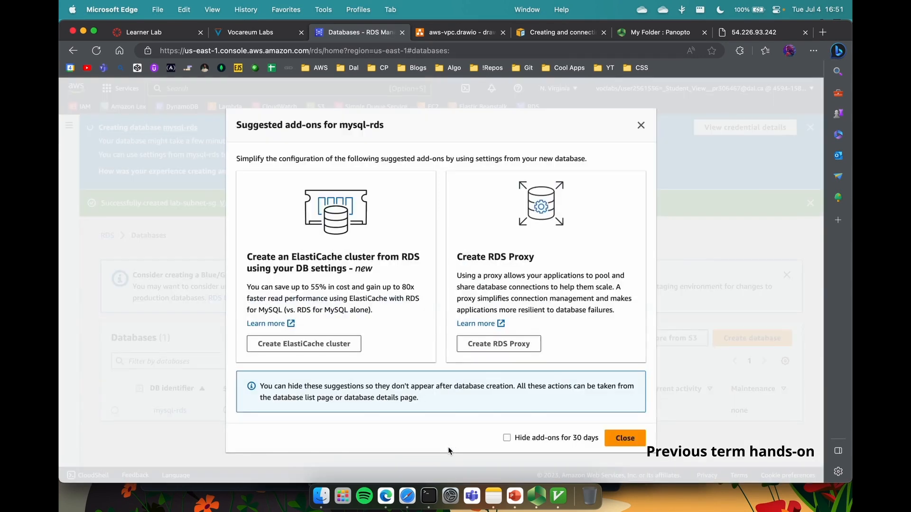
Step: Dismiss the add-ons modal and subnet-group banner, refresh, and open the mysql-rds details
left_click(623, 438)
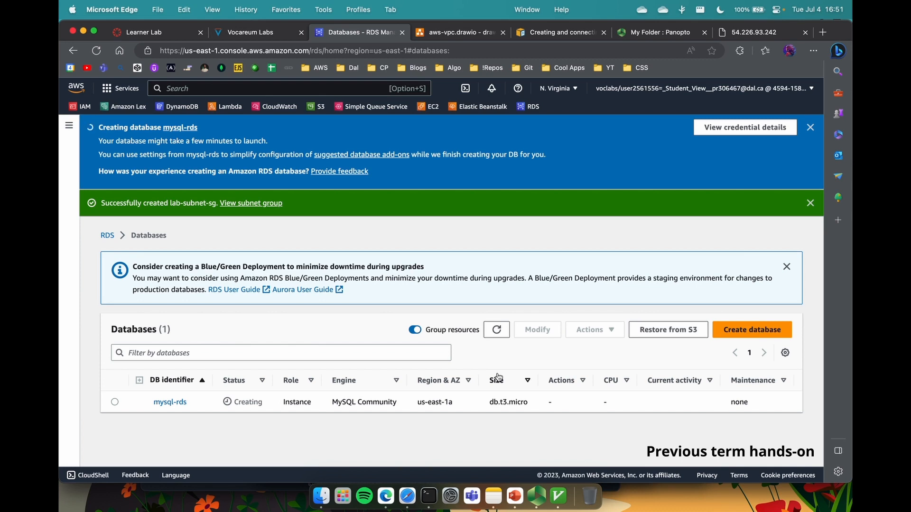
left_click(496, 330)
left_click(809, 203)
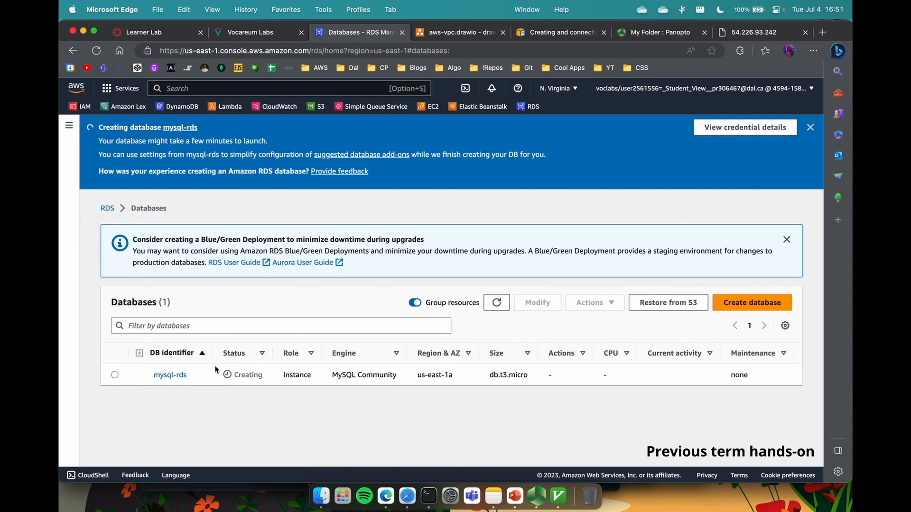
left_click(171, 374)
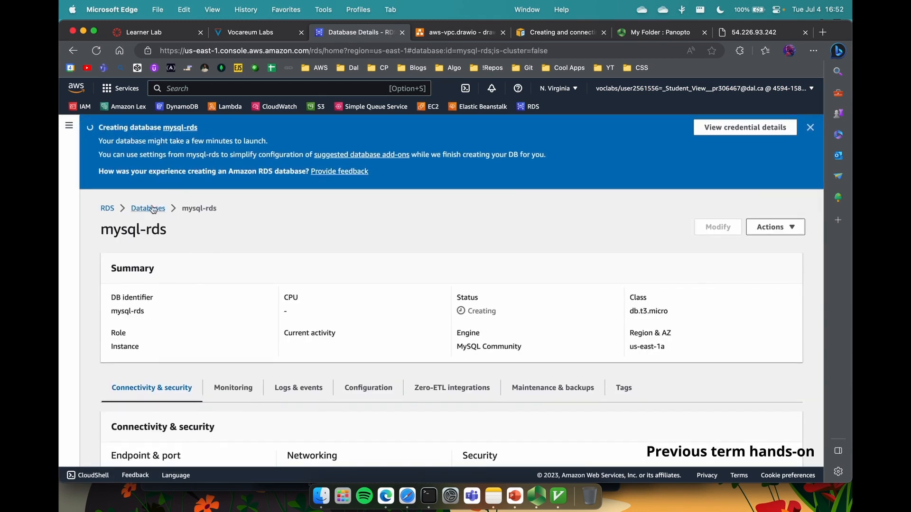
Step: Go back to the Databases list via the breadcrumb
left_click(148, 208)
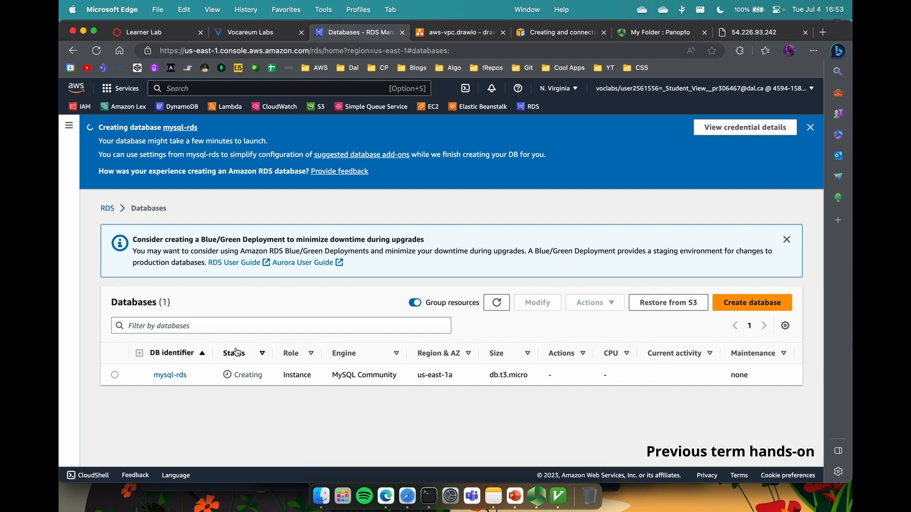
Step: Open the Available mysql-rds details showing its endpoint and port 3306, then bring up the terminal
key("ctrl+Tab")
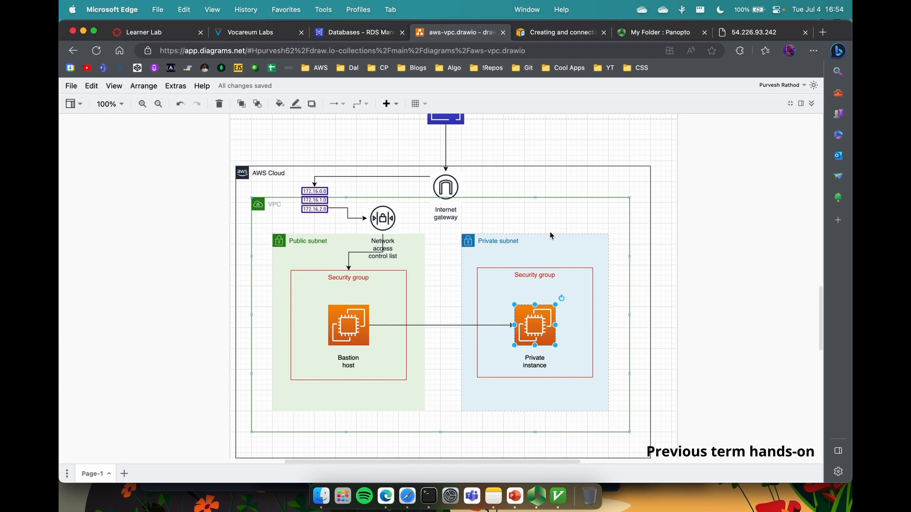
scroll(541, 192, "up", 2)
left_click(348, 34)
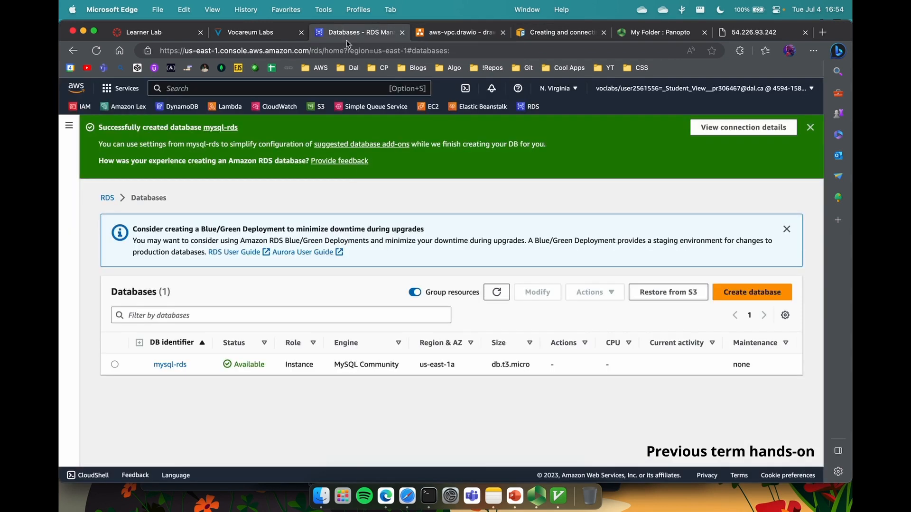
left_click(178, 365)
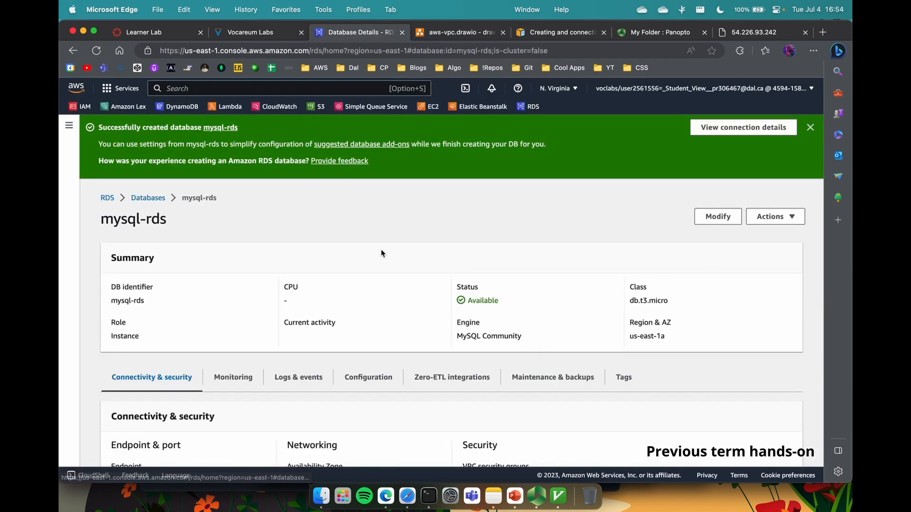
scroll(382, 253, "down", 5)
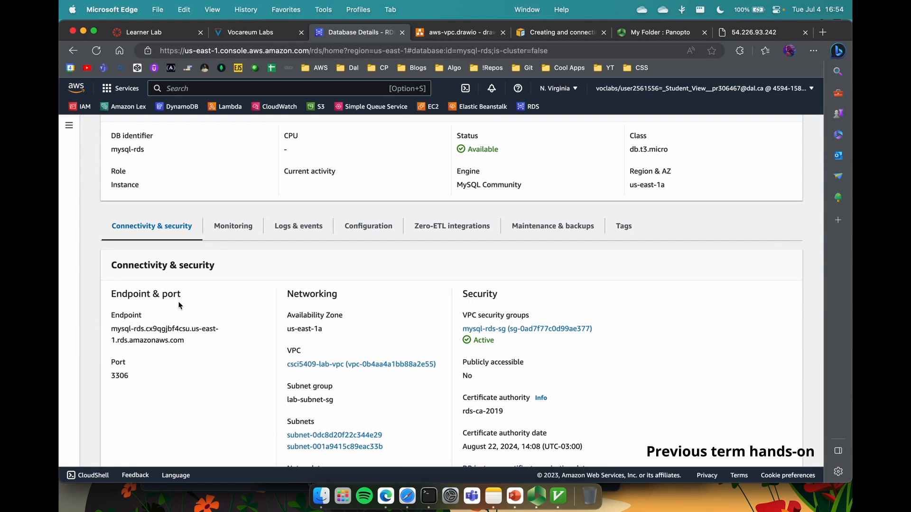
left_click(428, 496)
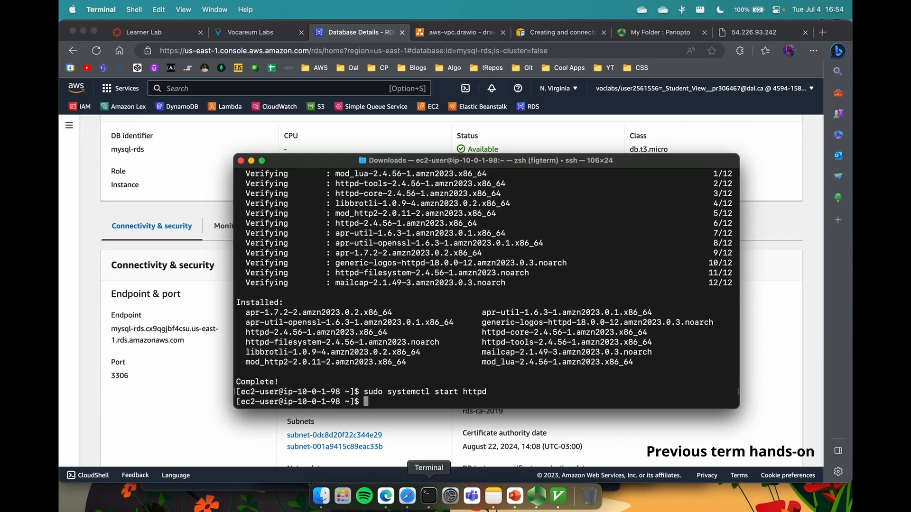
Step: Install the mariadb105 client on the bastion using the command from the lab notes
left_click(493, 496)
left_click_drag(470, 158, 353, 158)
key("super+c")
key("super+q")
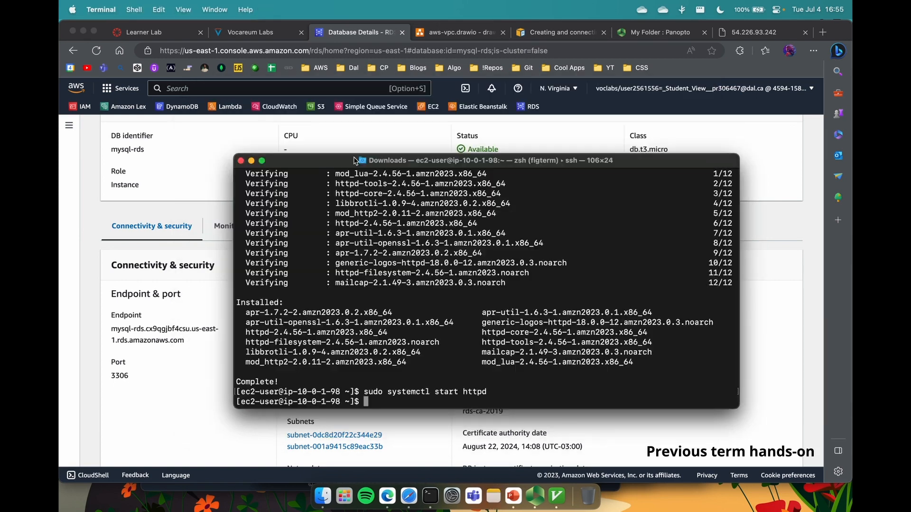
left_click(440, 496)
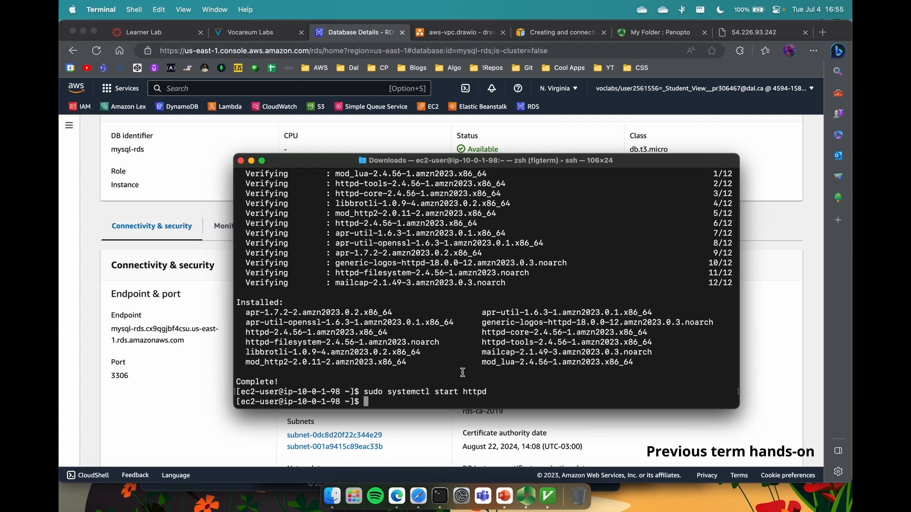
type("clear")
key("Return")
key("super+v")
key("Return")
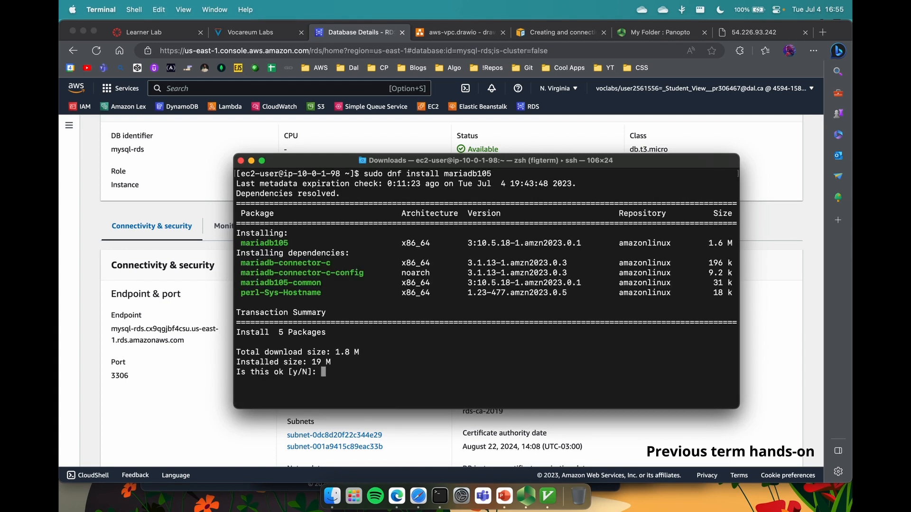
type("y")
key("Return")
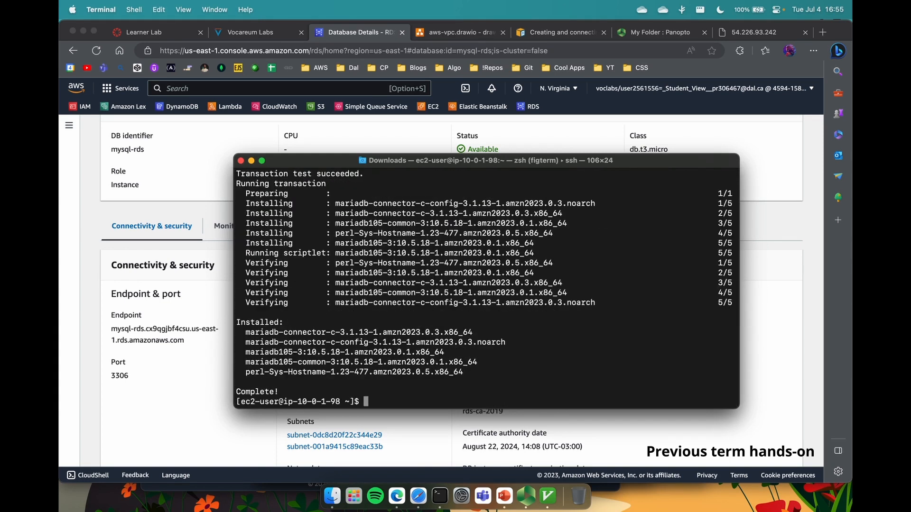
Step: Run mysql -h <mysql-rds endpoint> -P 3306 -u admin -p, then cancel the hanging prompt
type("clear")
key("Return")
type("m")
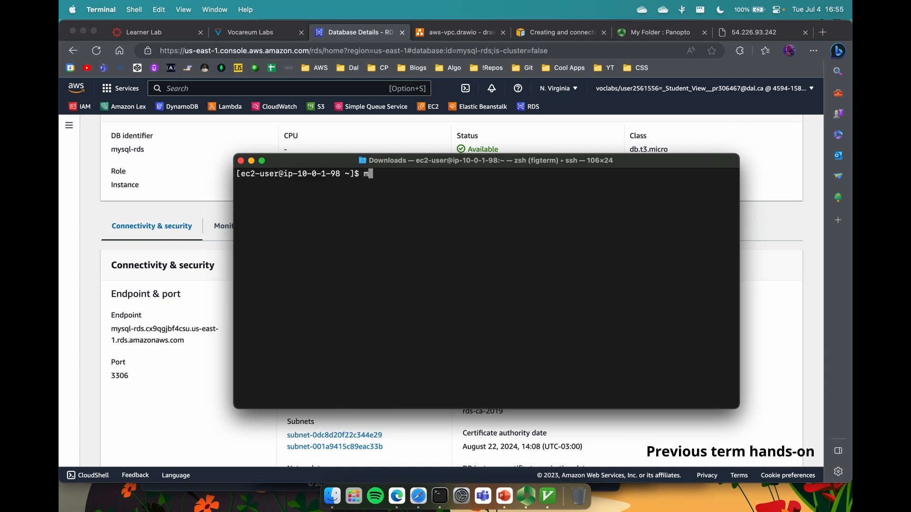
type("ysql -h")
left_click_drag(184, 341, 113, 331)
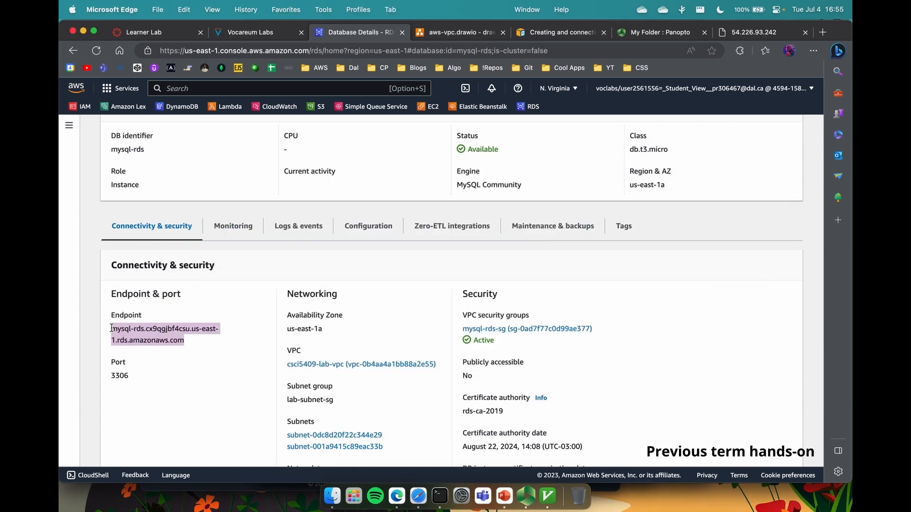
key("cmd+c")
key("cmd+Tab")
key("cmd+v")
type("-")
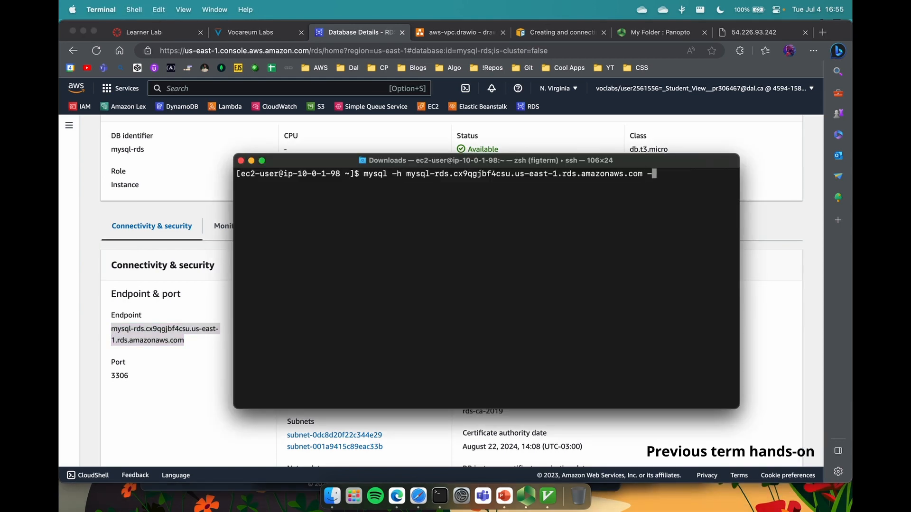
type("P 3306 -u admin -p")
key("Return")
key("Return")
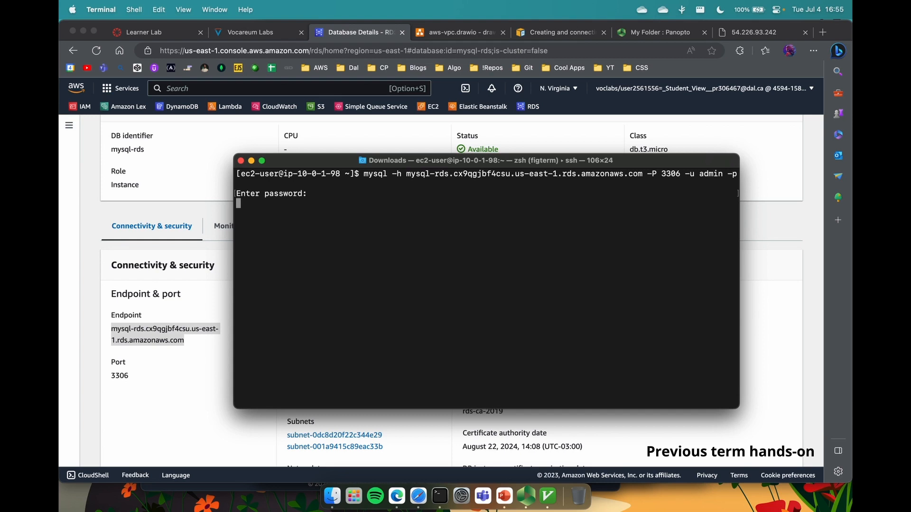
key("ctrl+c")
key("ctrl+c")
Step: Start an EC2 connection setup for mysql-rds and choose the Bastion Instance
left_click(175, 359)
scroll(174, 359, "down", 4)
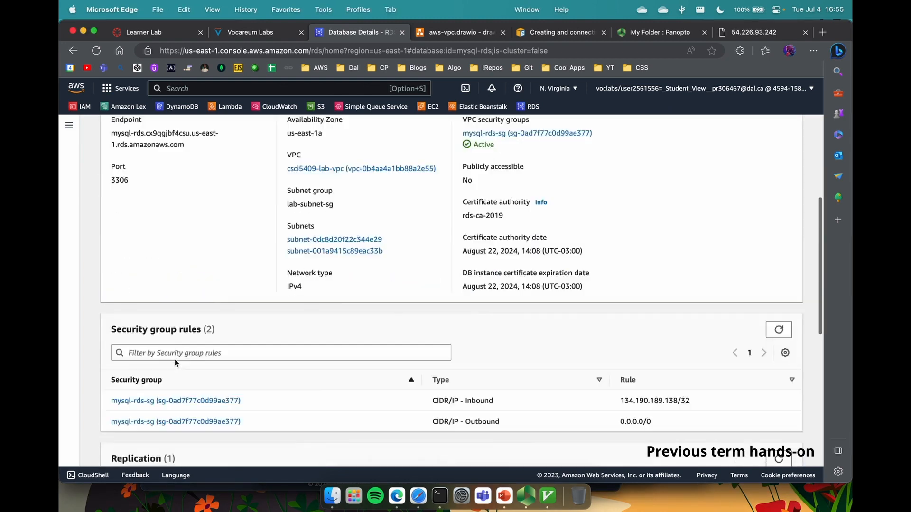
scroll(174, 359, "down", 10)
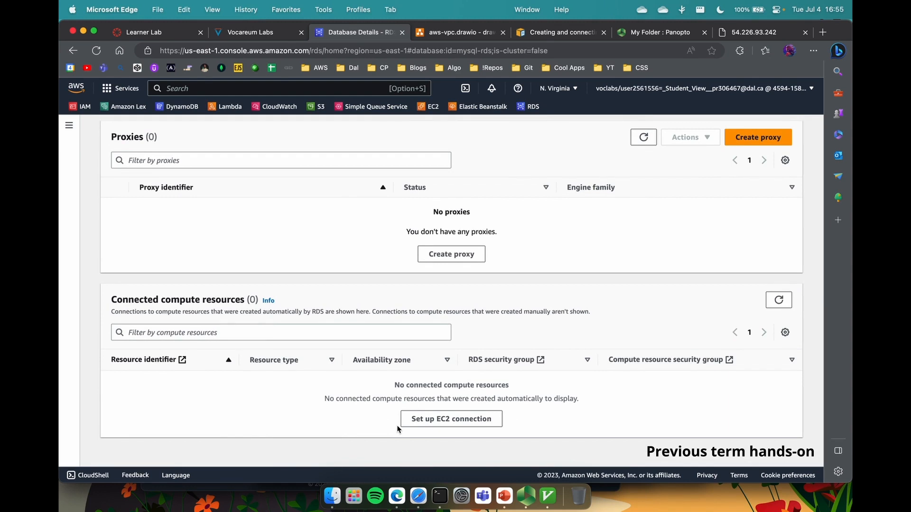
left_click(417, 420)
left_click(297, 356)
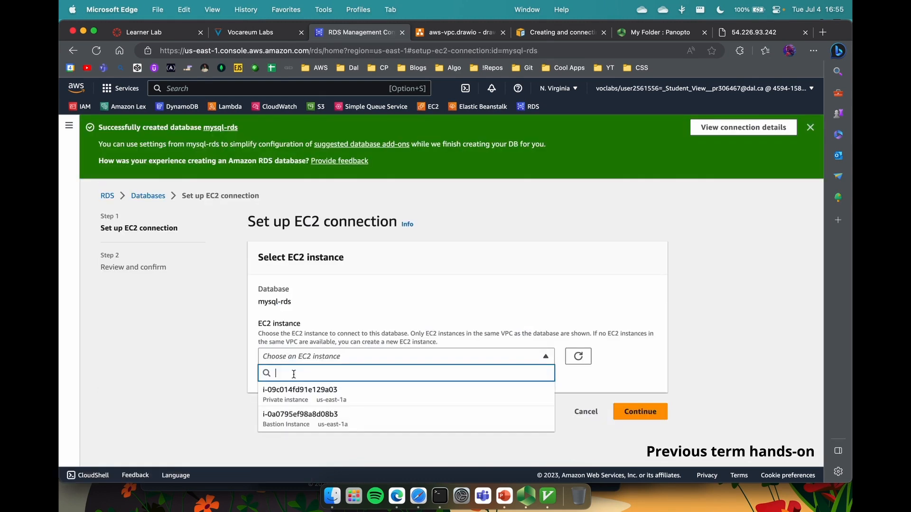
left_click(296, 417)
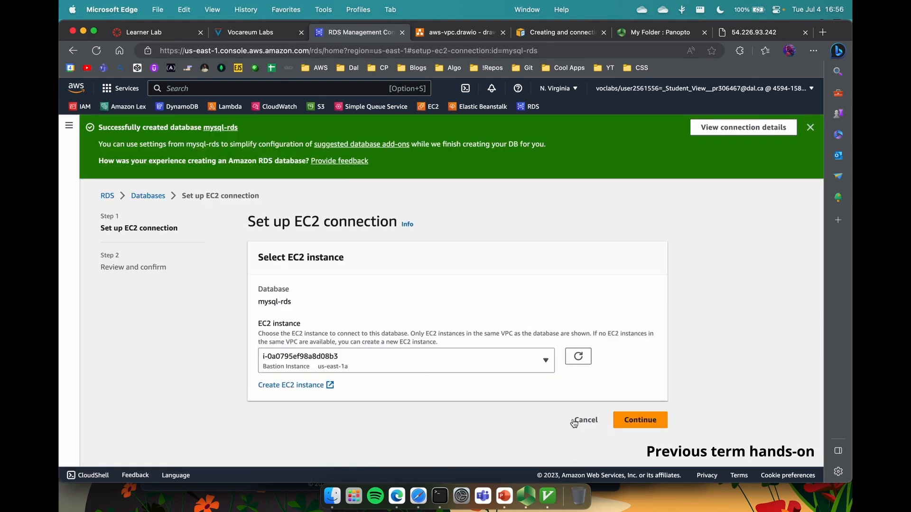
left_click(621, 419)
Step: Confirm the connection setup, then open the bastion EC2 instance from its details
scroll(576, 338, "down", 2)
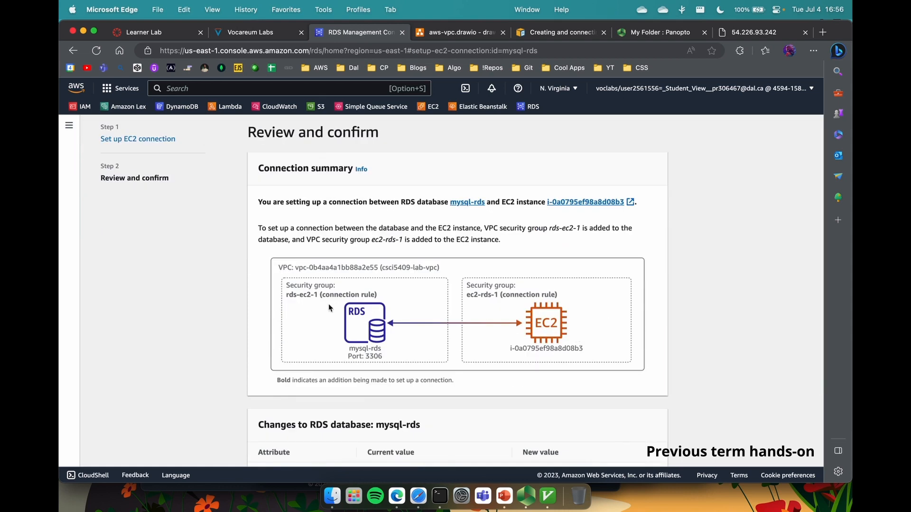
scroll(362, 343, "down", 1)
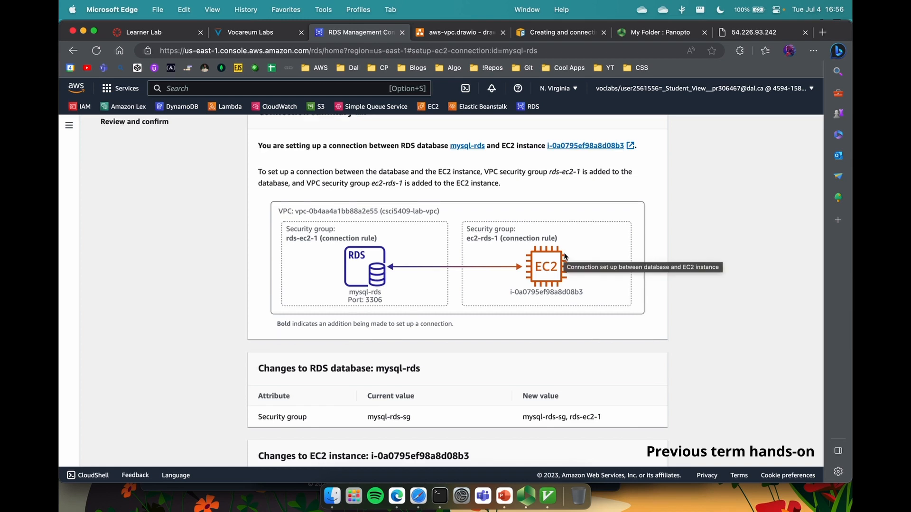
scroll(564, 252, "down", 3)
left_click(628, 455)
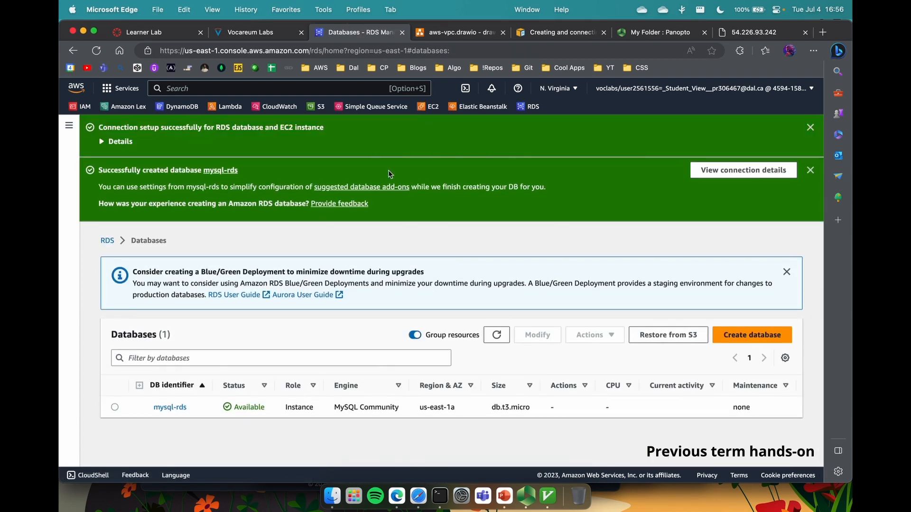
left_click(119, 143)
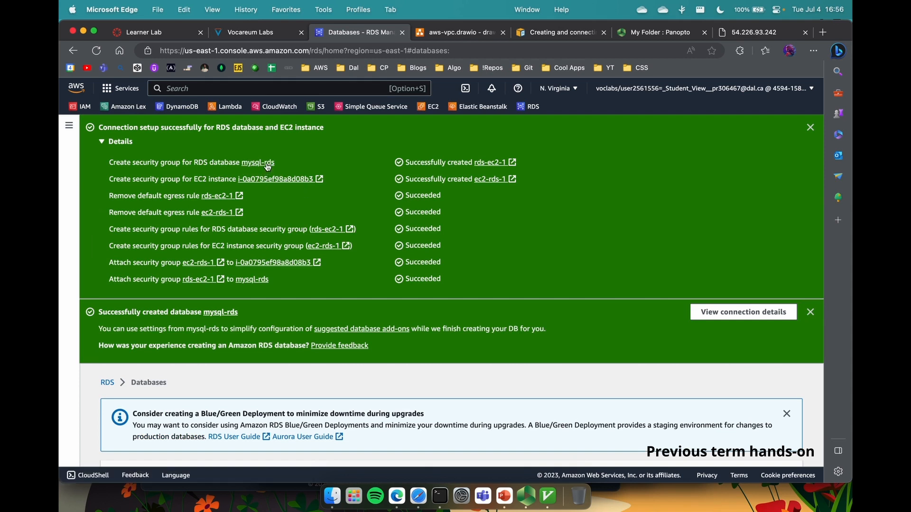
left_click(274, 180)
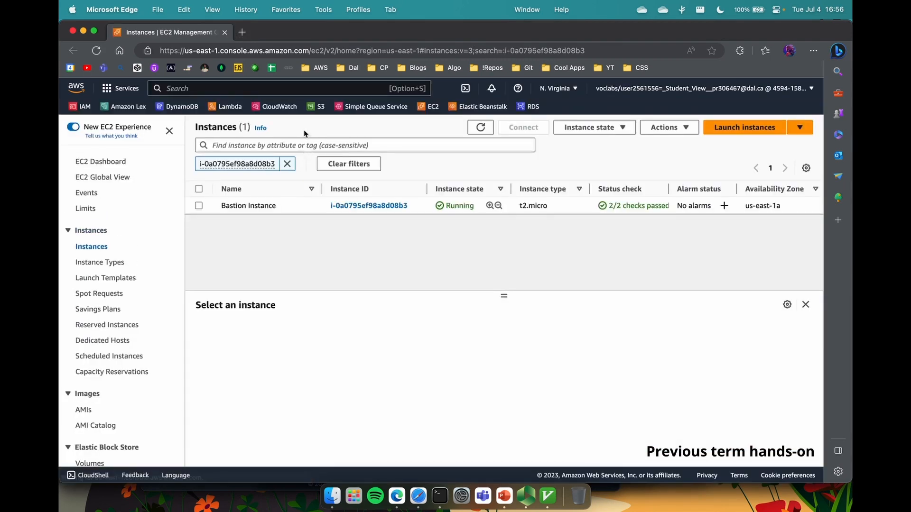
Step: Review the ec2-rds-1 security group's outbound rules
key("super+Tab")
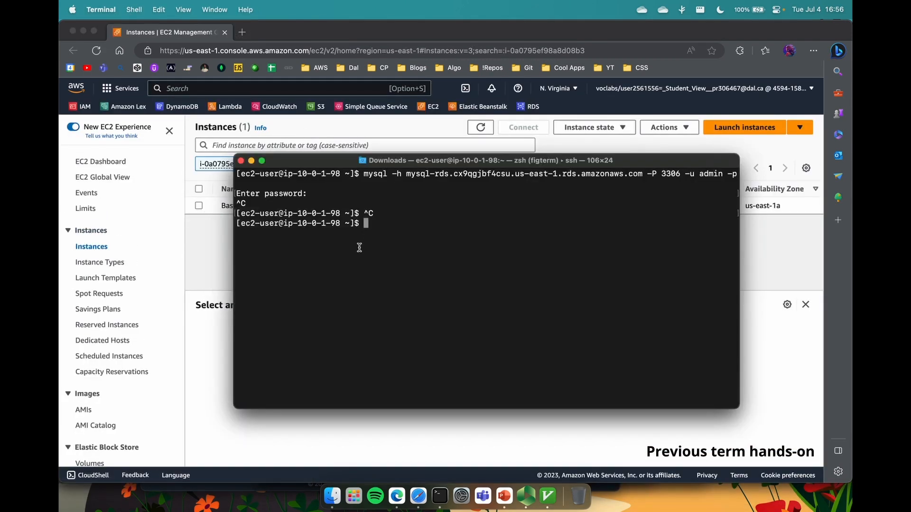
key("super+Tab")
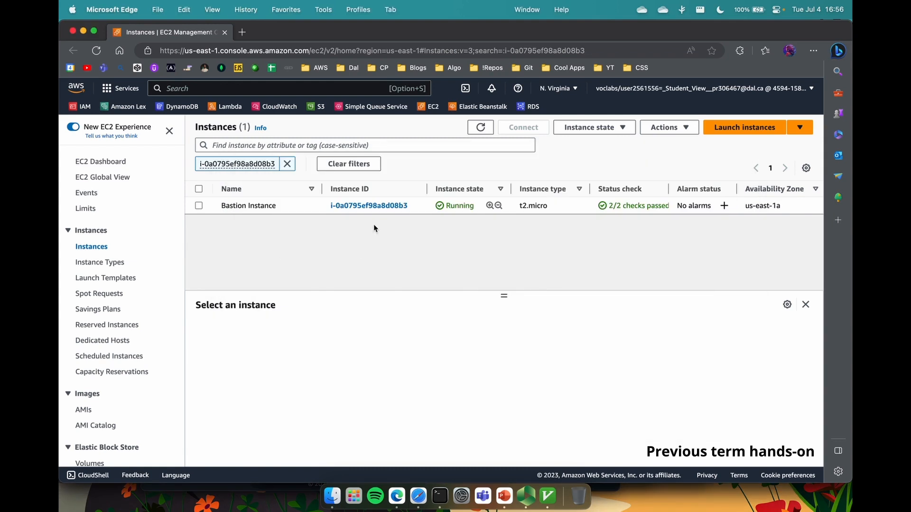
scroll(106, 363, "down", 5)
scroll(107, 363, "down", 5)
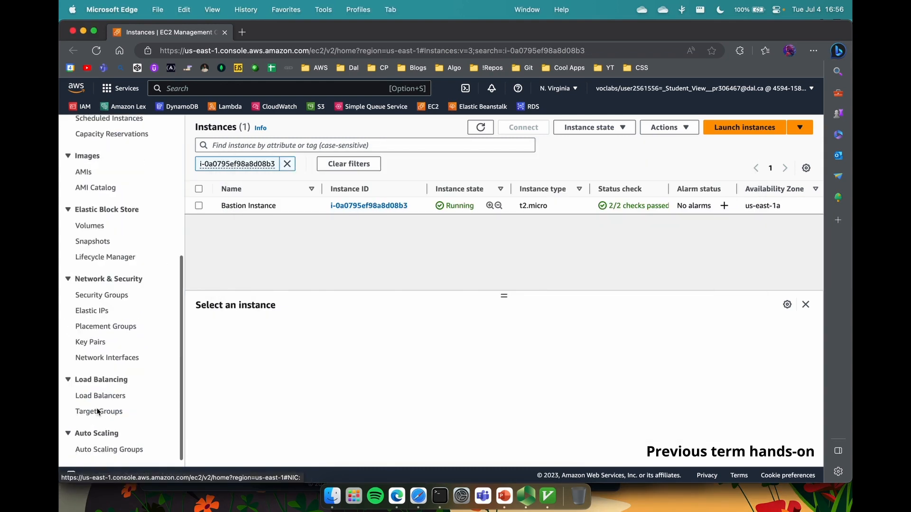
left_click(100, 286)
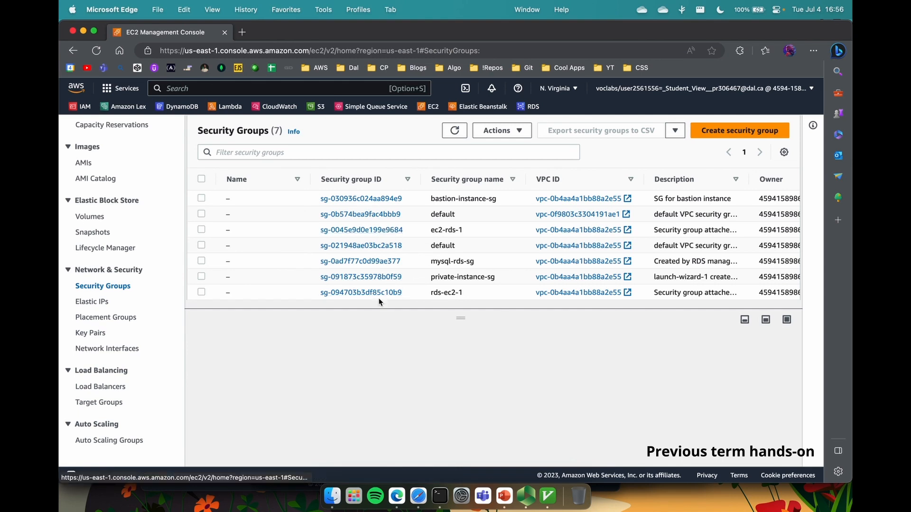
left_click(377, 231)
scroll(312, 271, "down", 2)
left_click(314, 287)
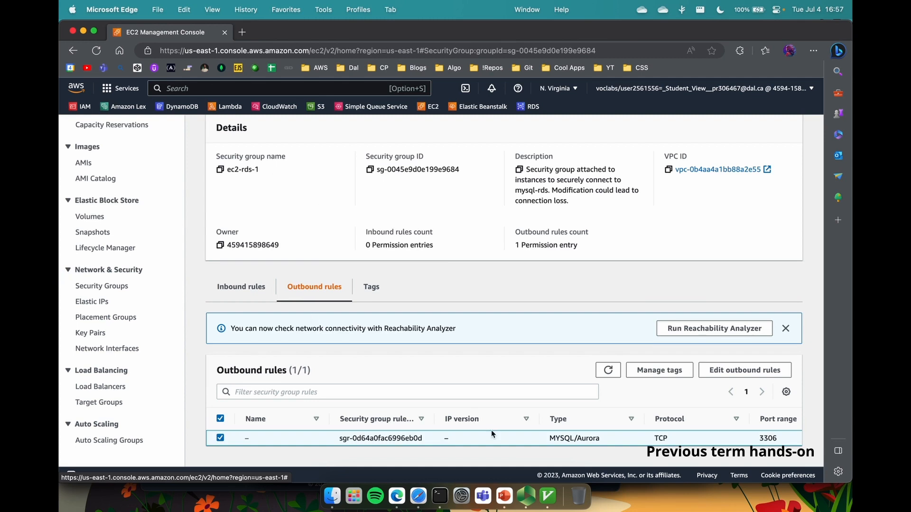
scroll(491, 430, "right", 5)
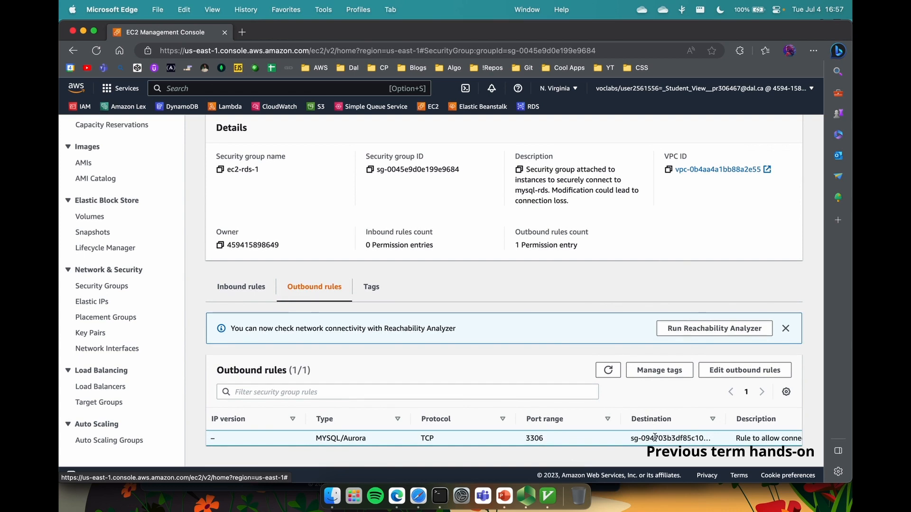
scroll(445, 274, "up", 3)
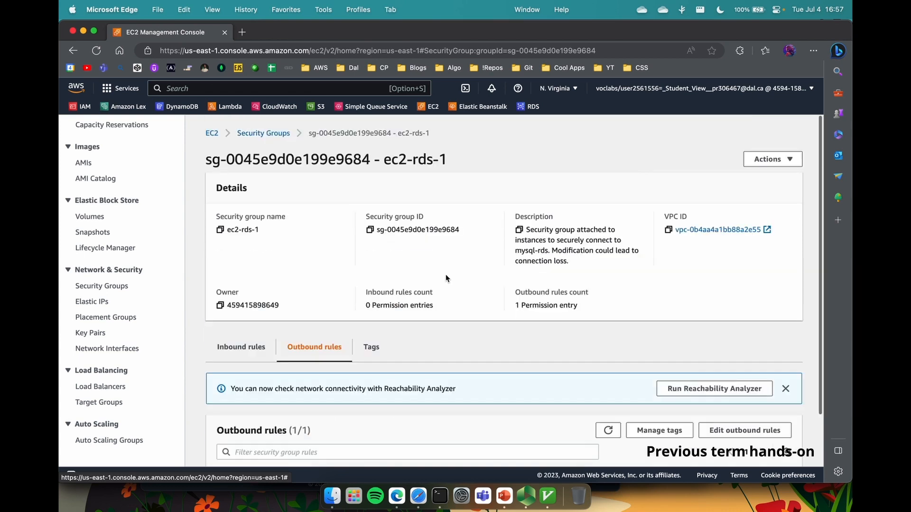
left_click(313, 189)
Step: Show rds-ec2-1's inbound MySQL/Aurora rule on port 3306, then return to the terminal
left_click(385, 293)
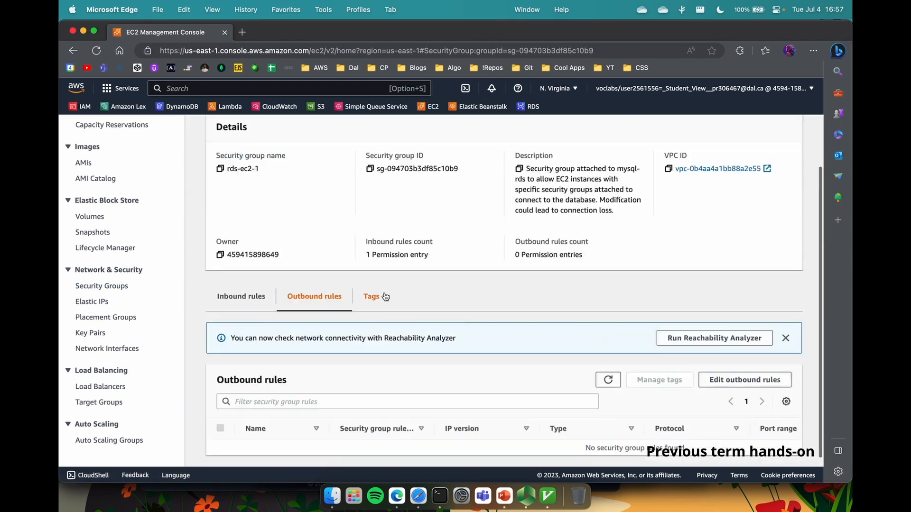
scroll(257, 364, "up", 5)
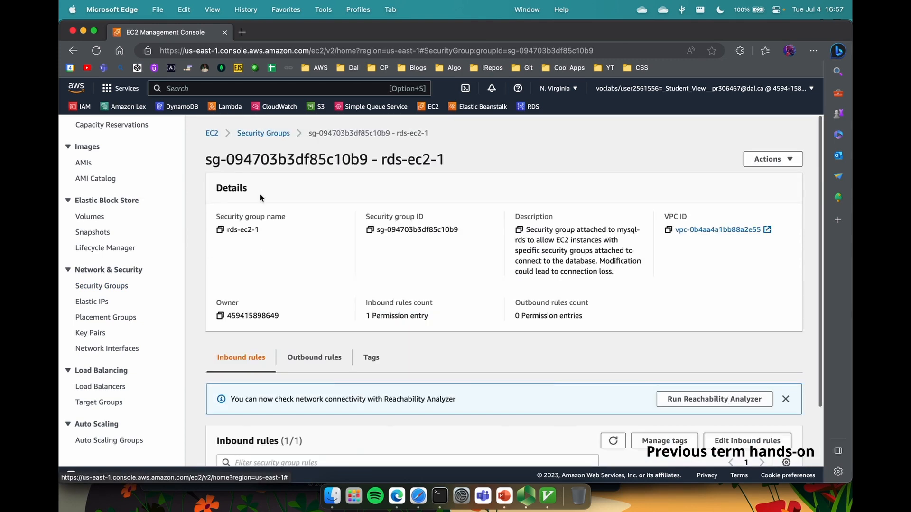
left_click(303, 129)
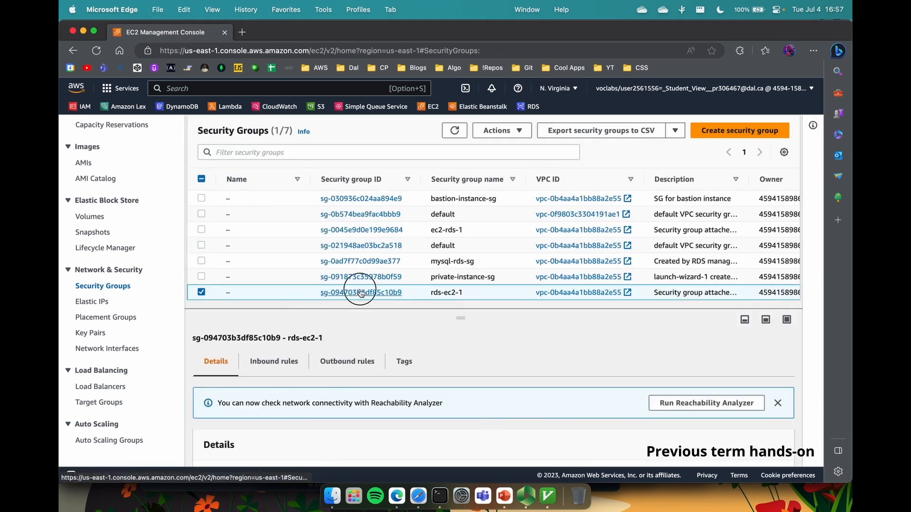
left_click(363, 293)
scroll(402, 433, "right", 3)
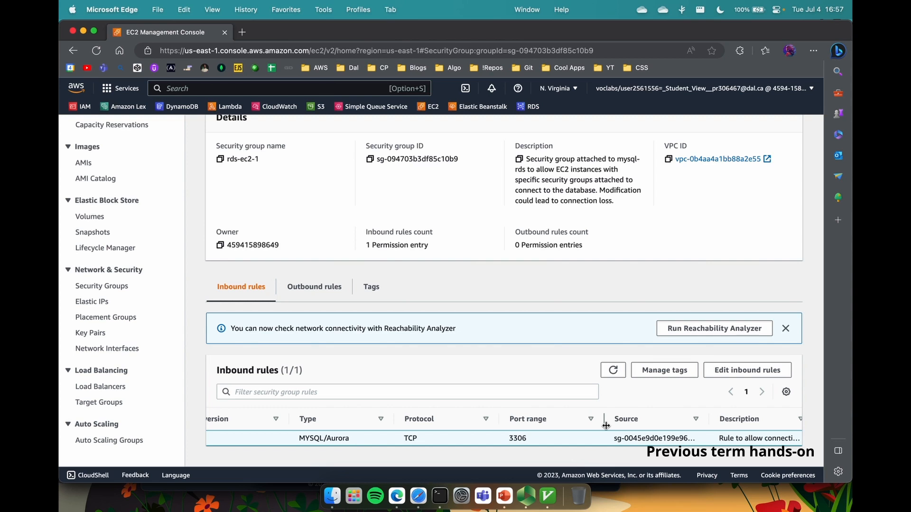
left_click(440, 496)
Step: Rerun the mysql connection, enter the password, and run show databases; listing four databases
key("Up")
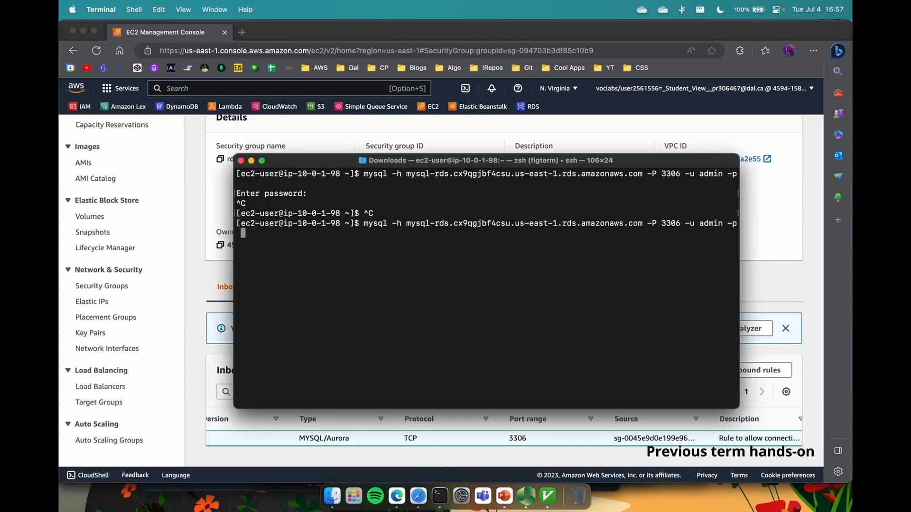
key("Return")
key("Return")
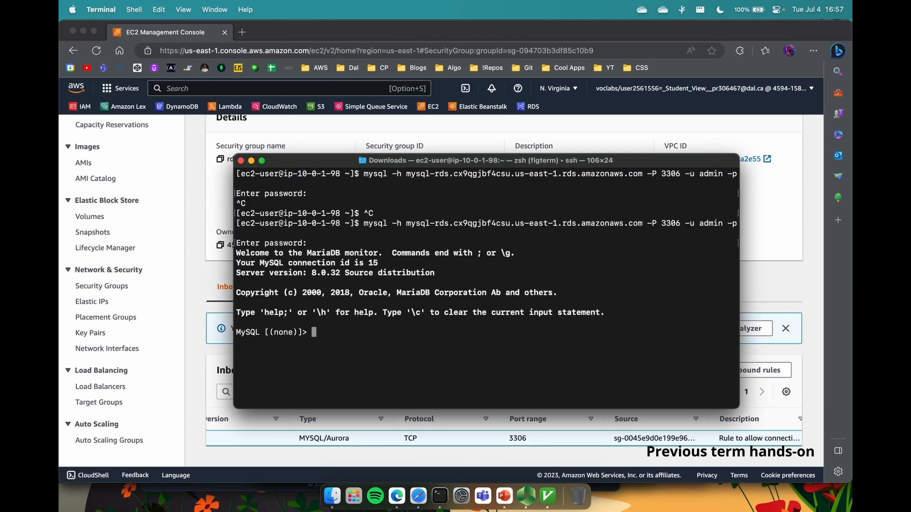
type("show databases;")
key("Return")
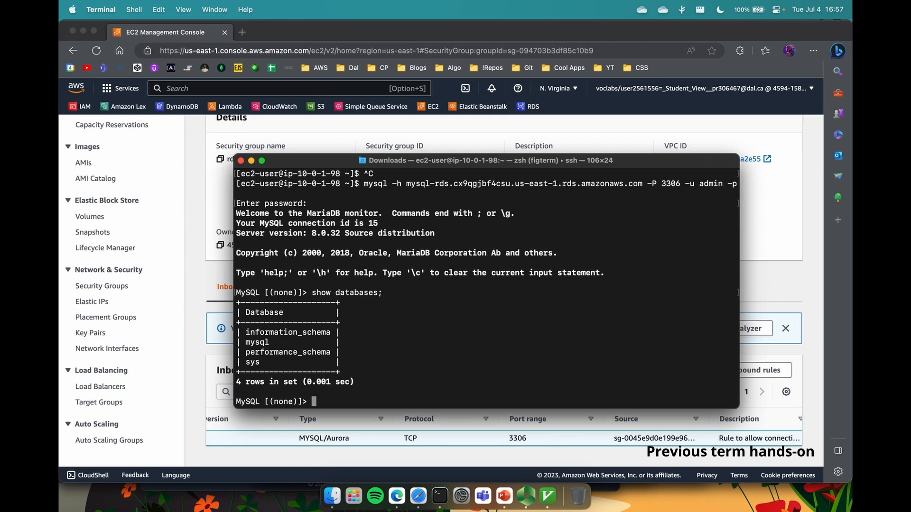